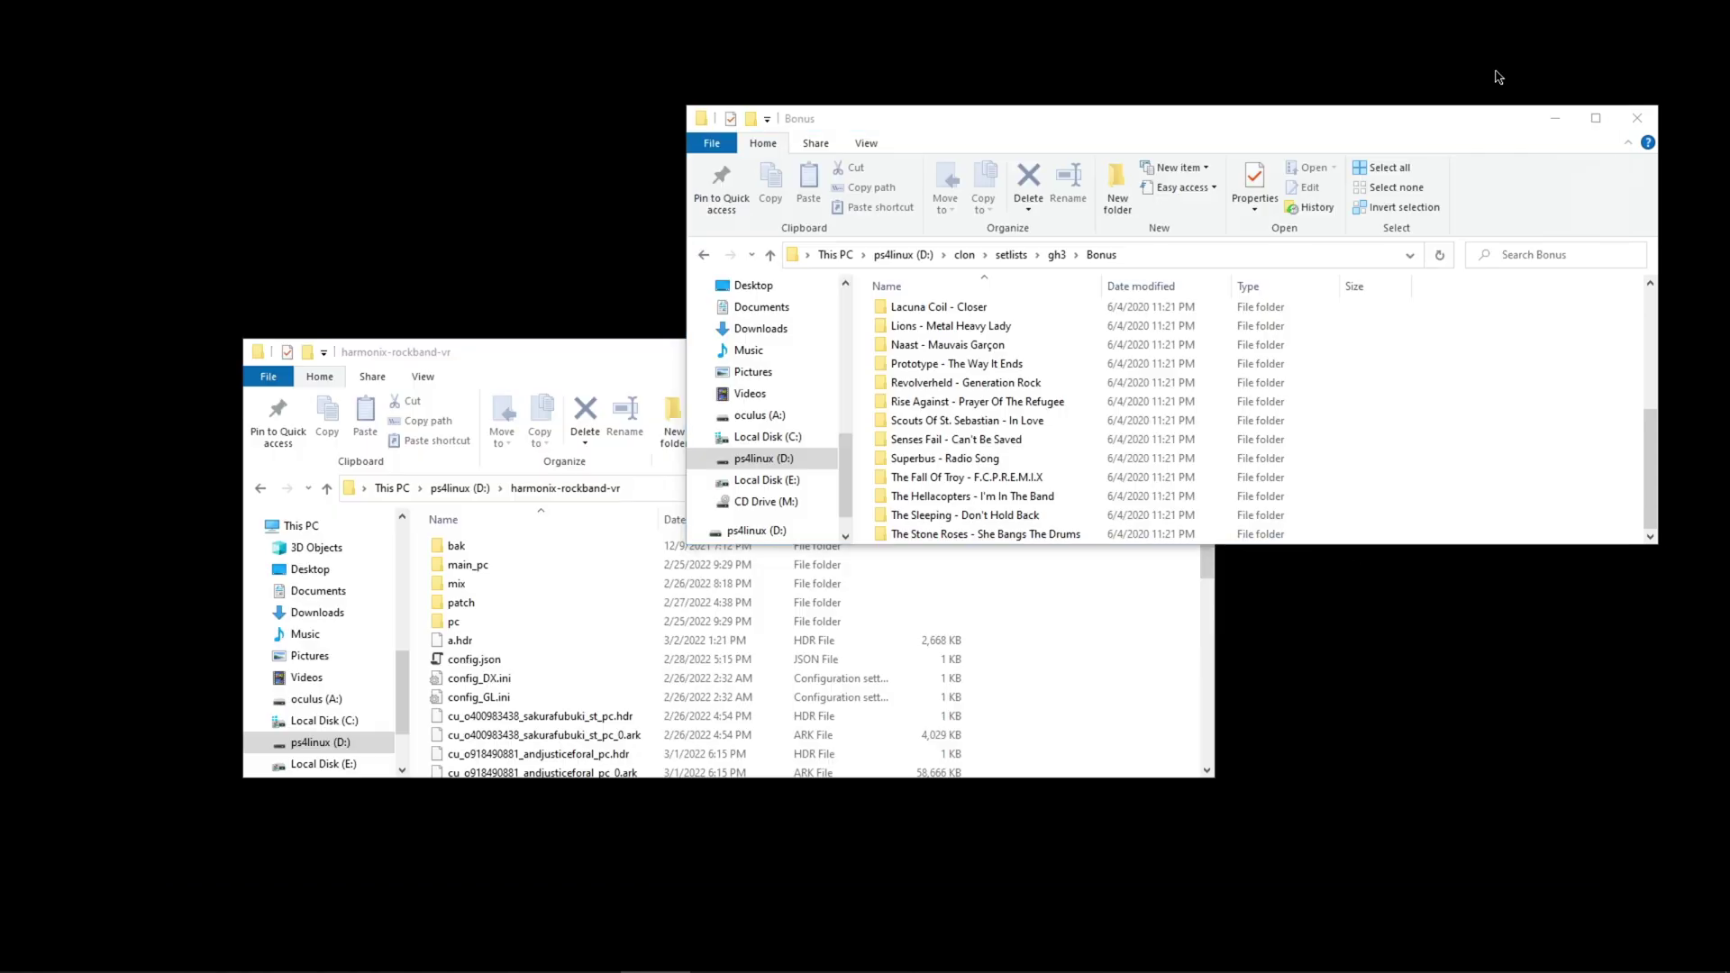
# Bring the harmonix-rockband-vr window forward, shift it up-left, and browse its main_pc .ark archives
pyautogui.click(575, 348)
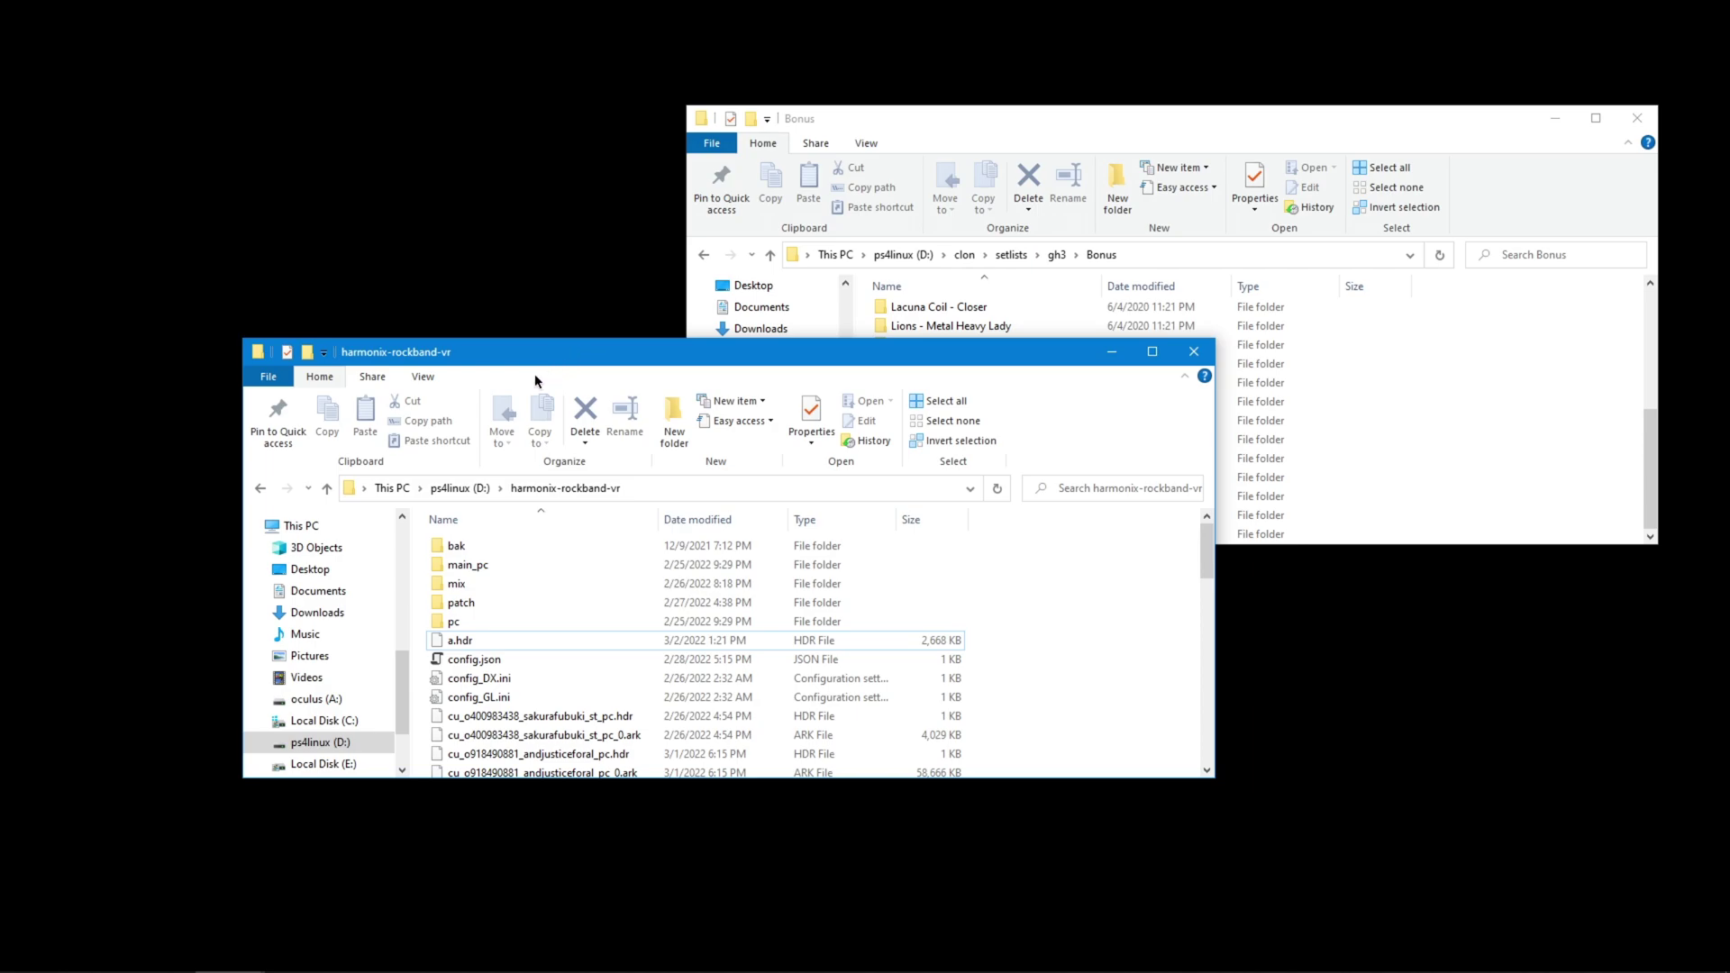
pyautogui.moveTo(587, 358); pyautogui.dragTo(488, 329)
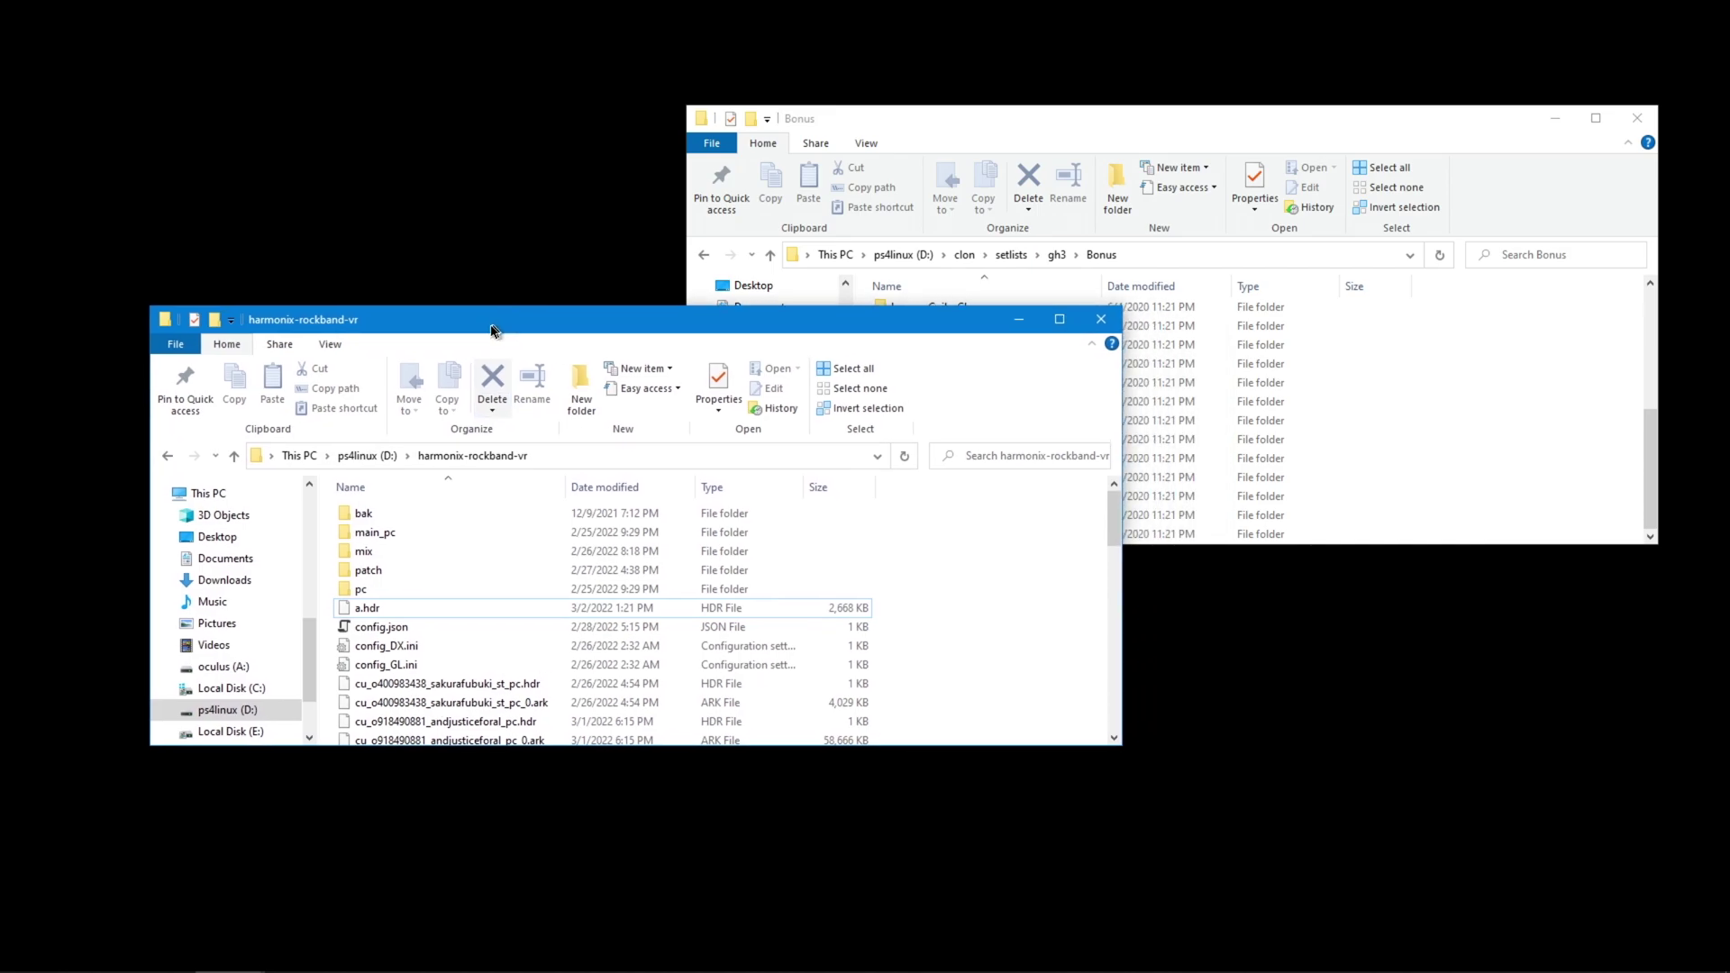
pyautogui.scroll(-2, 568, 596)
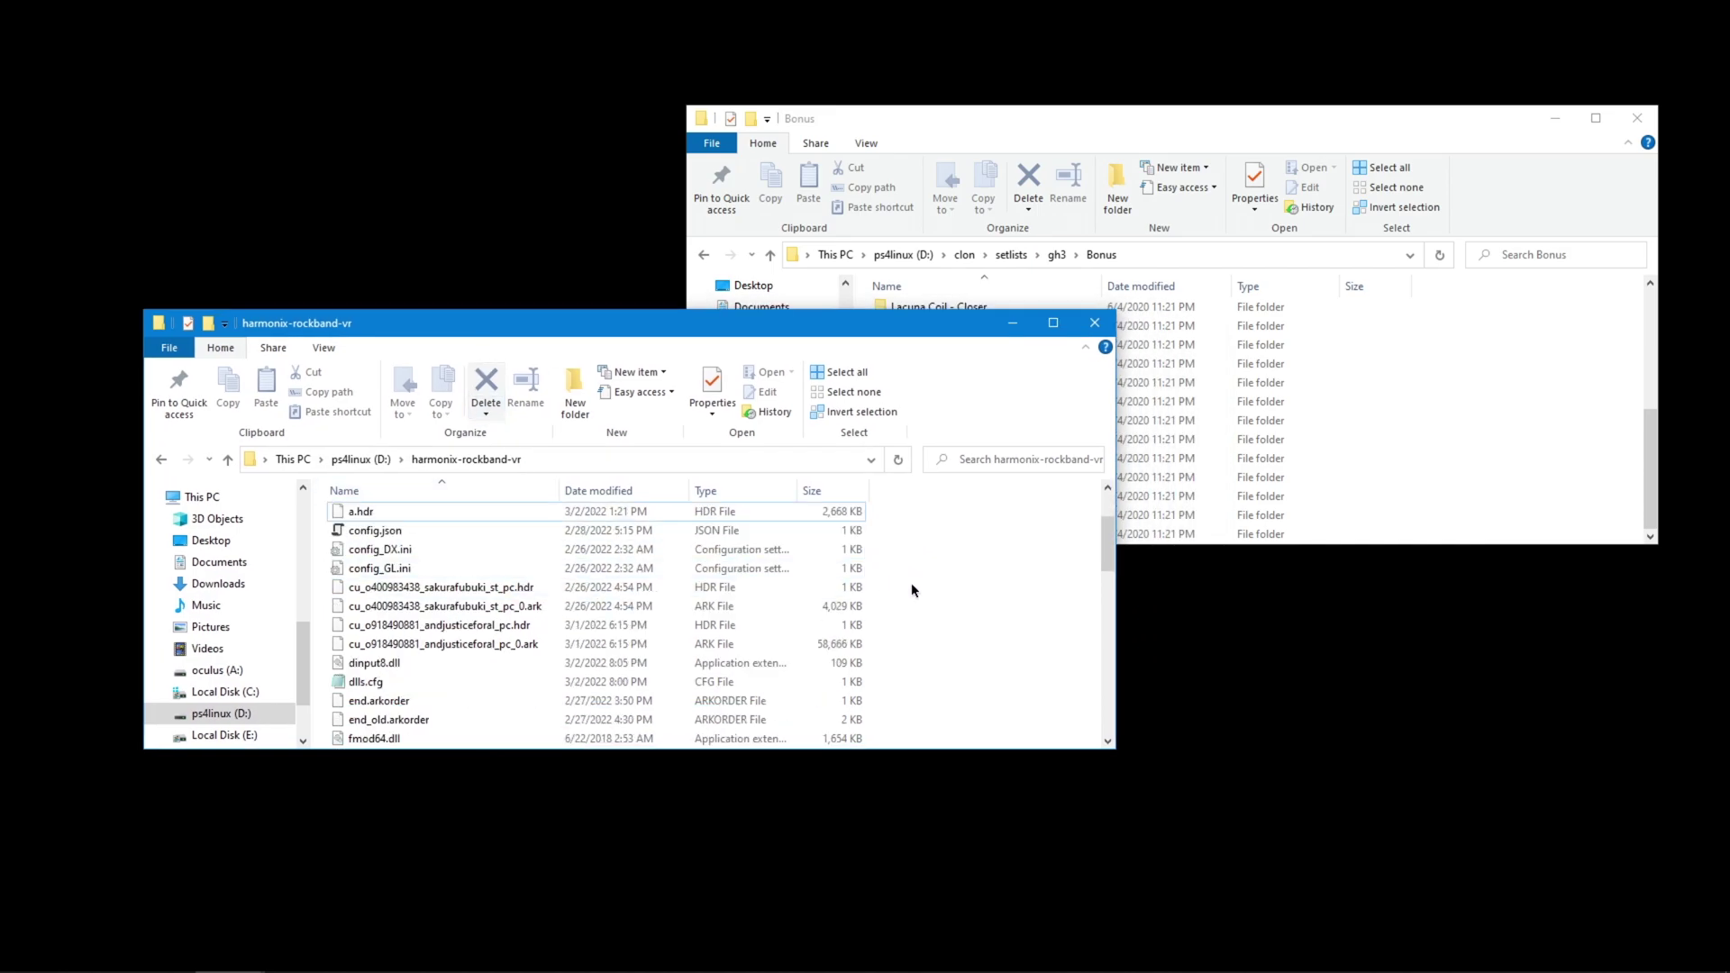
pyautogui.scroll(-1, 911, 595)
pyautogui.scroll(1, 937, 647)
pyautogui.scroll(2, 956, 649)
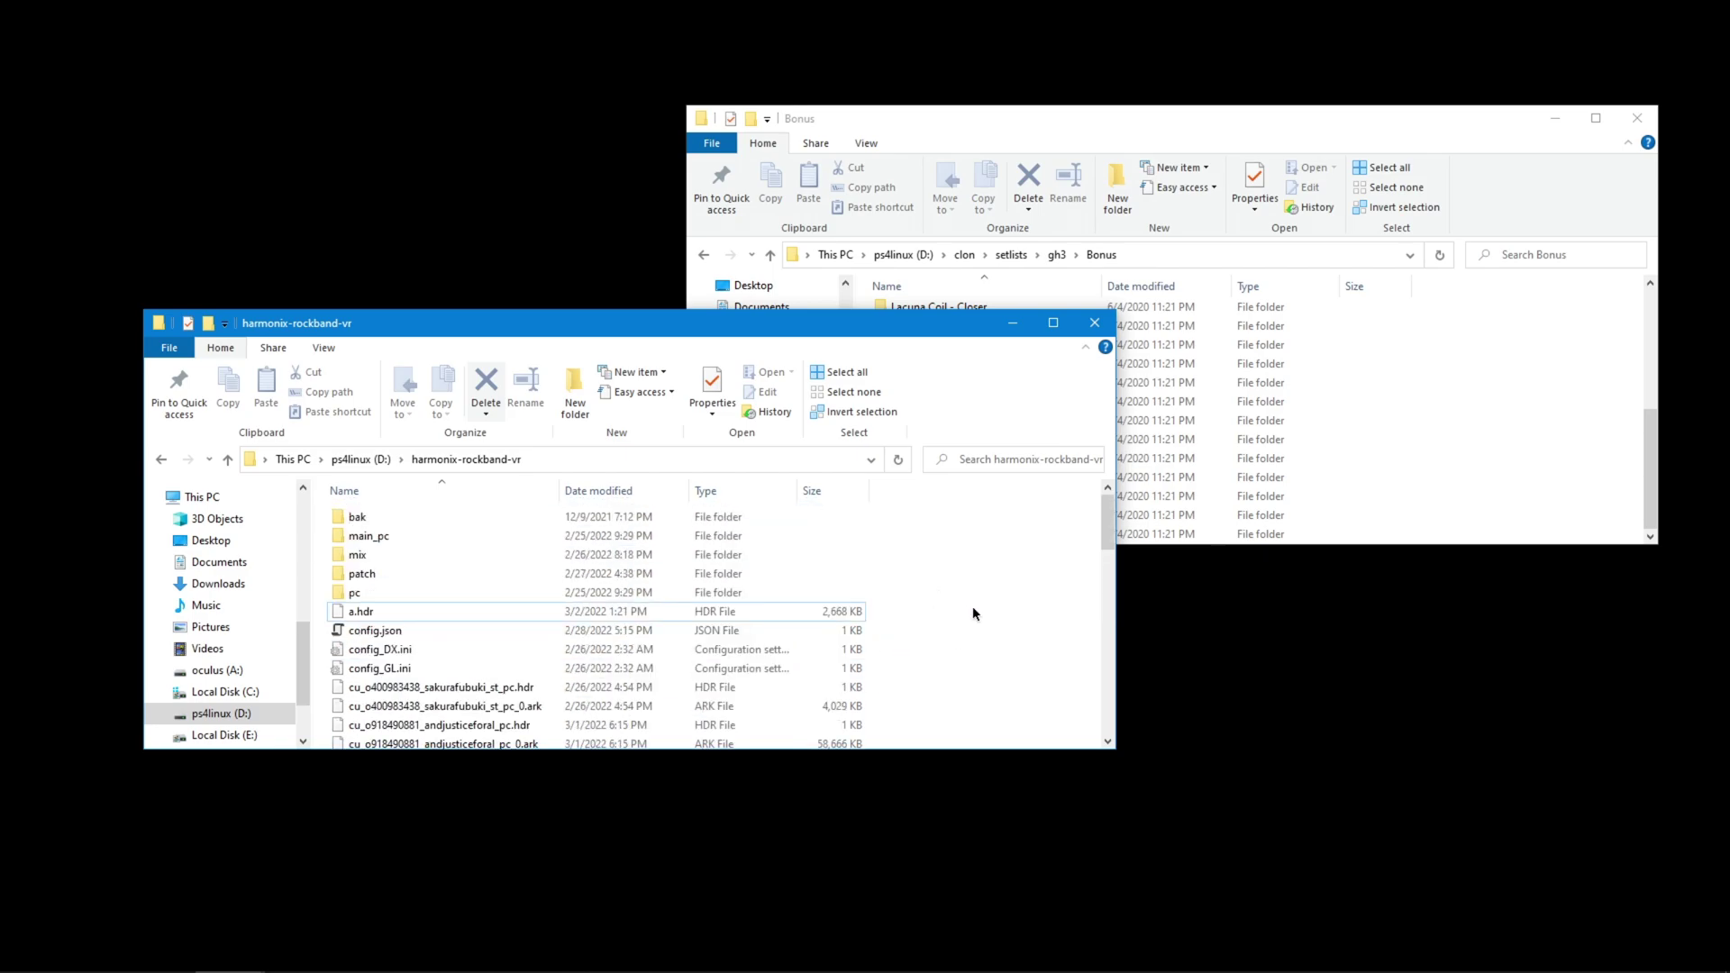
pyautogui.scroll(-1, 971, 607)
pyautogui.scroll(-2, 956, 617)
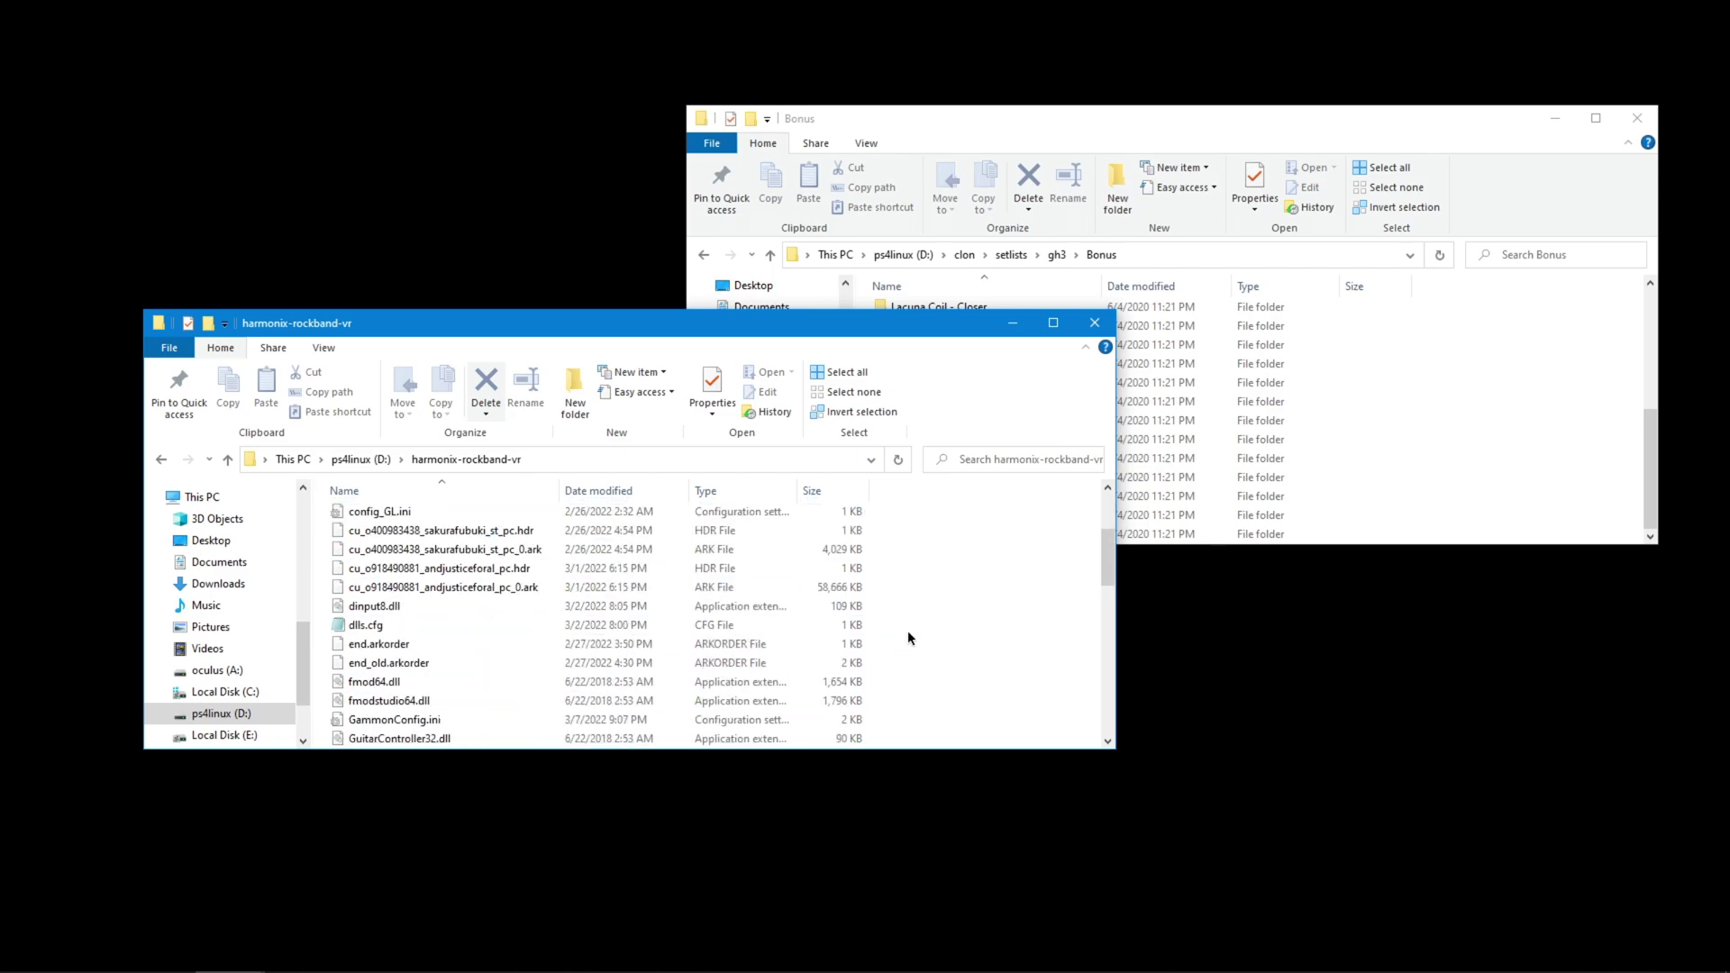
pyautogui.scroll(1, 961, 607)
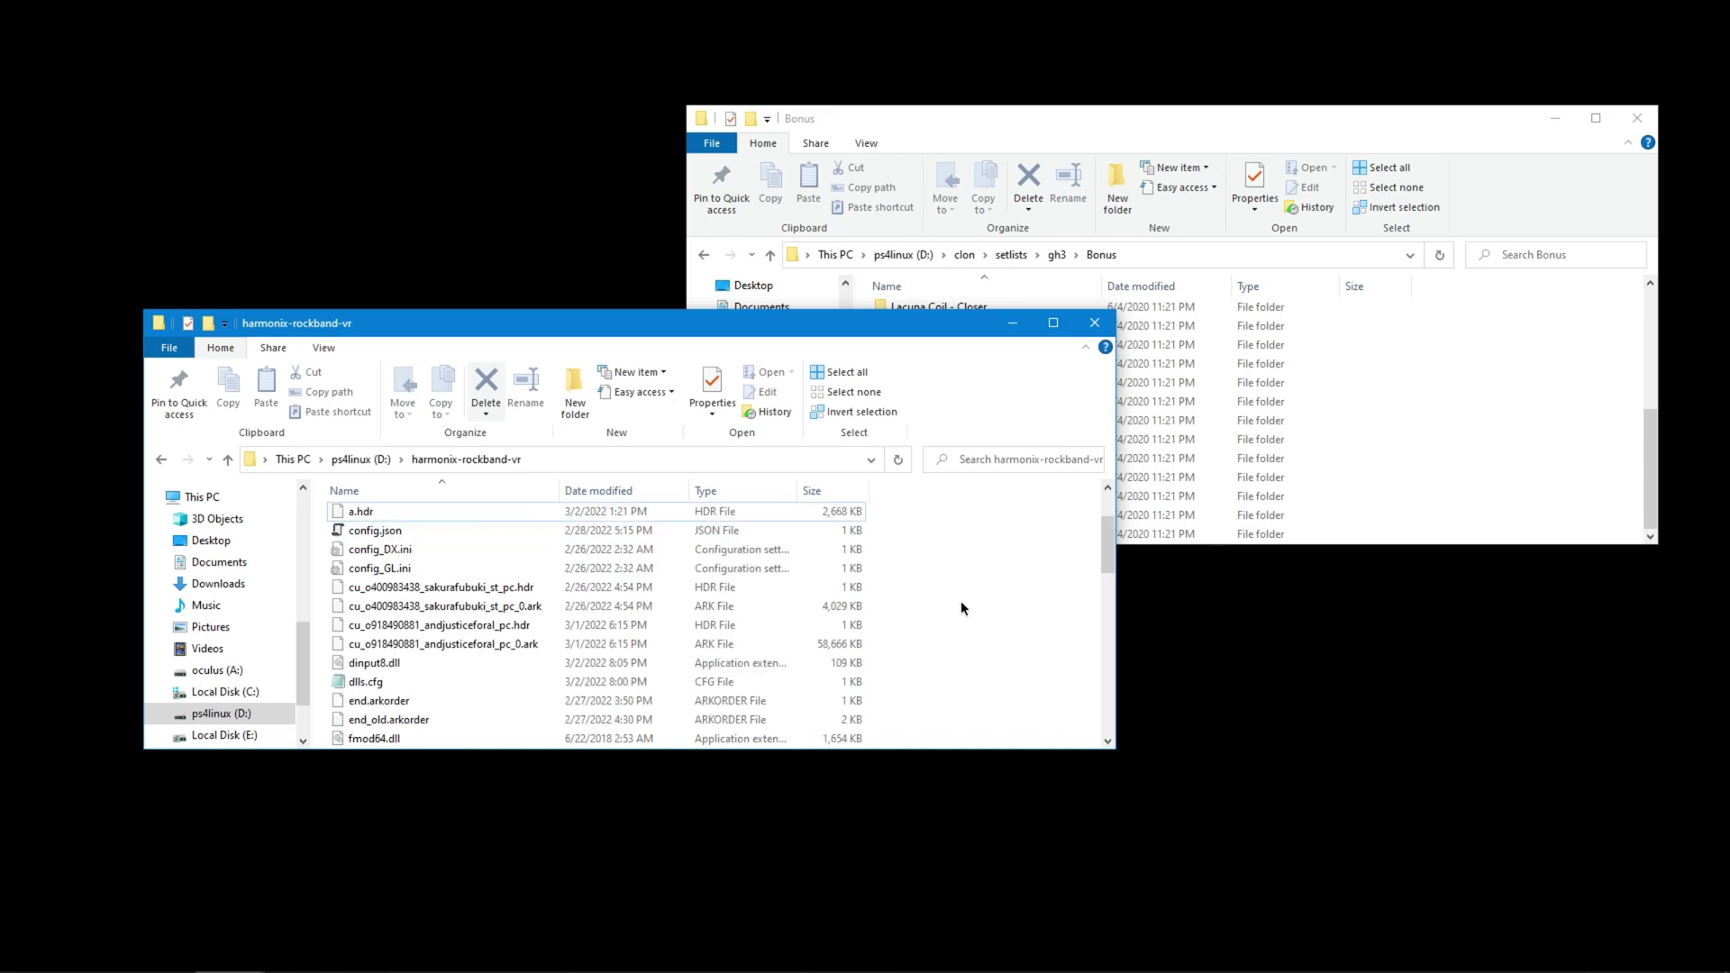
pyautogui.scroll(-6, 955, 605)
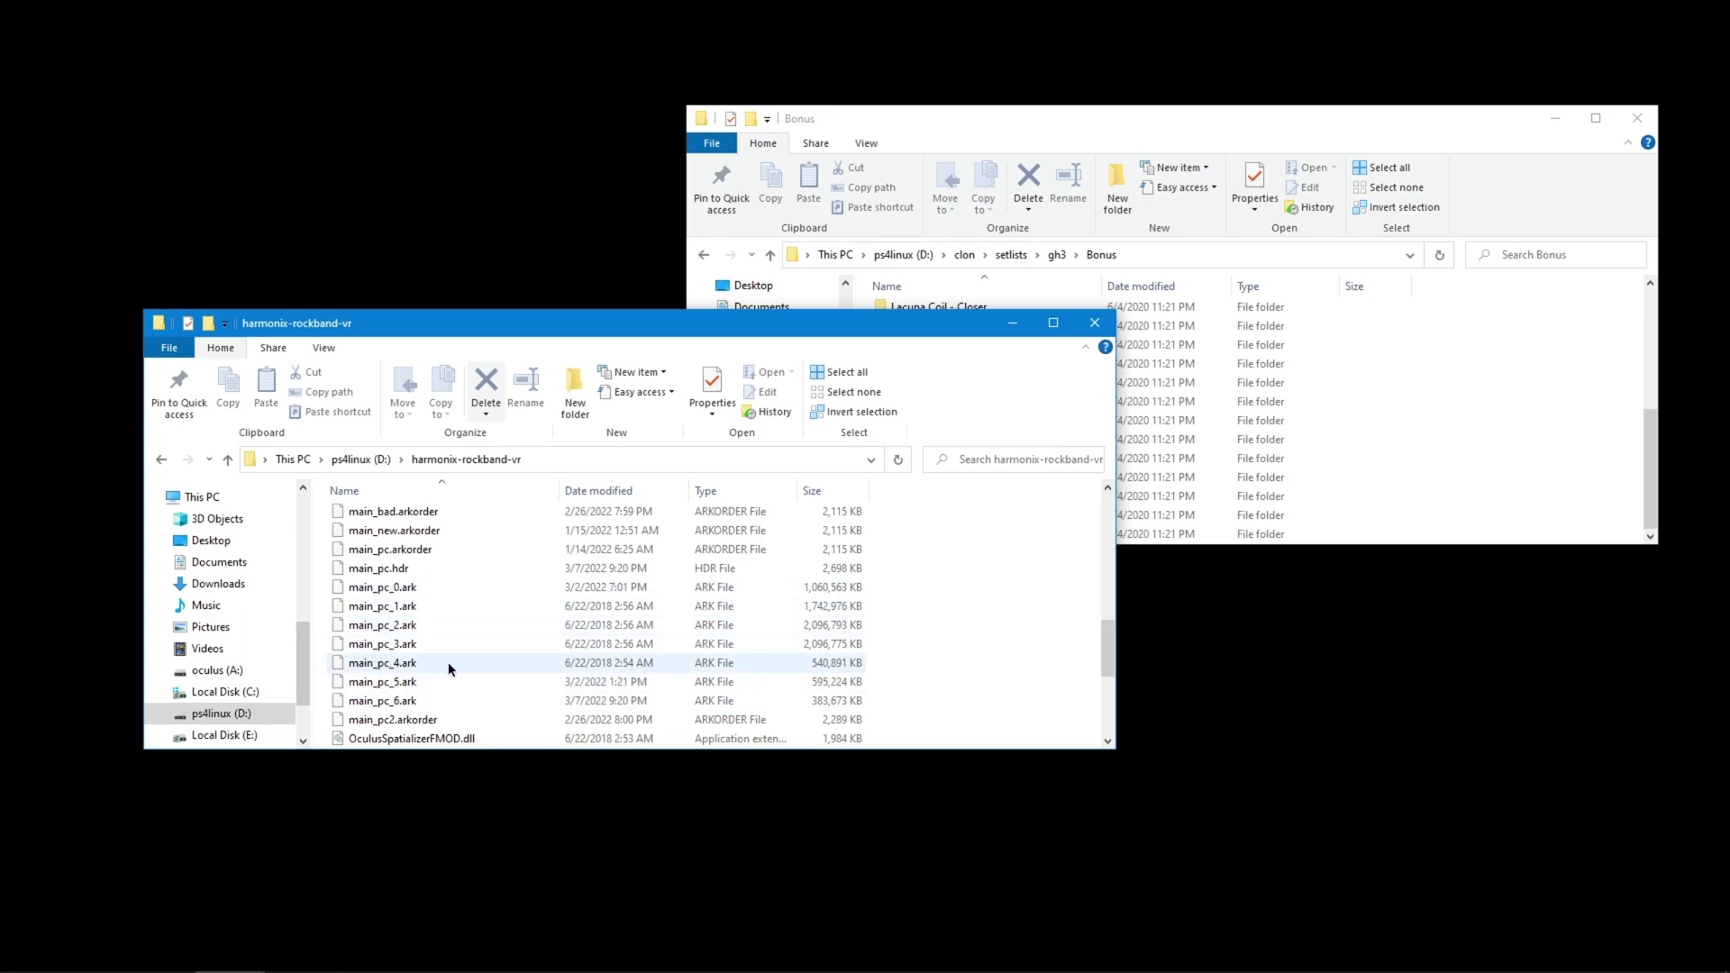
# Inspect main_pc.hdr and main_pc_6.ark, then check the patch and bak folders' copies
pyautogui.click(455, 700)
pyautogui.keyDown('ctrl'); pyautogui.click(400, 568); pyautogui.keyUp('ctrl')
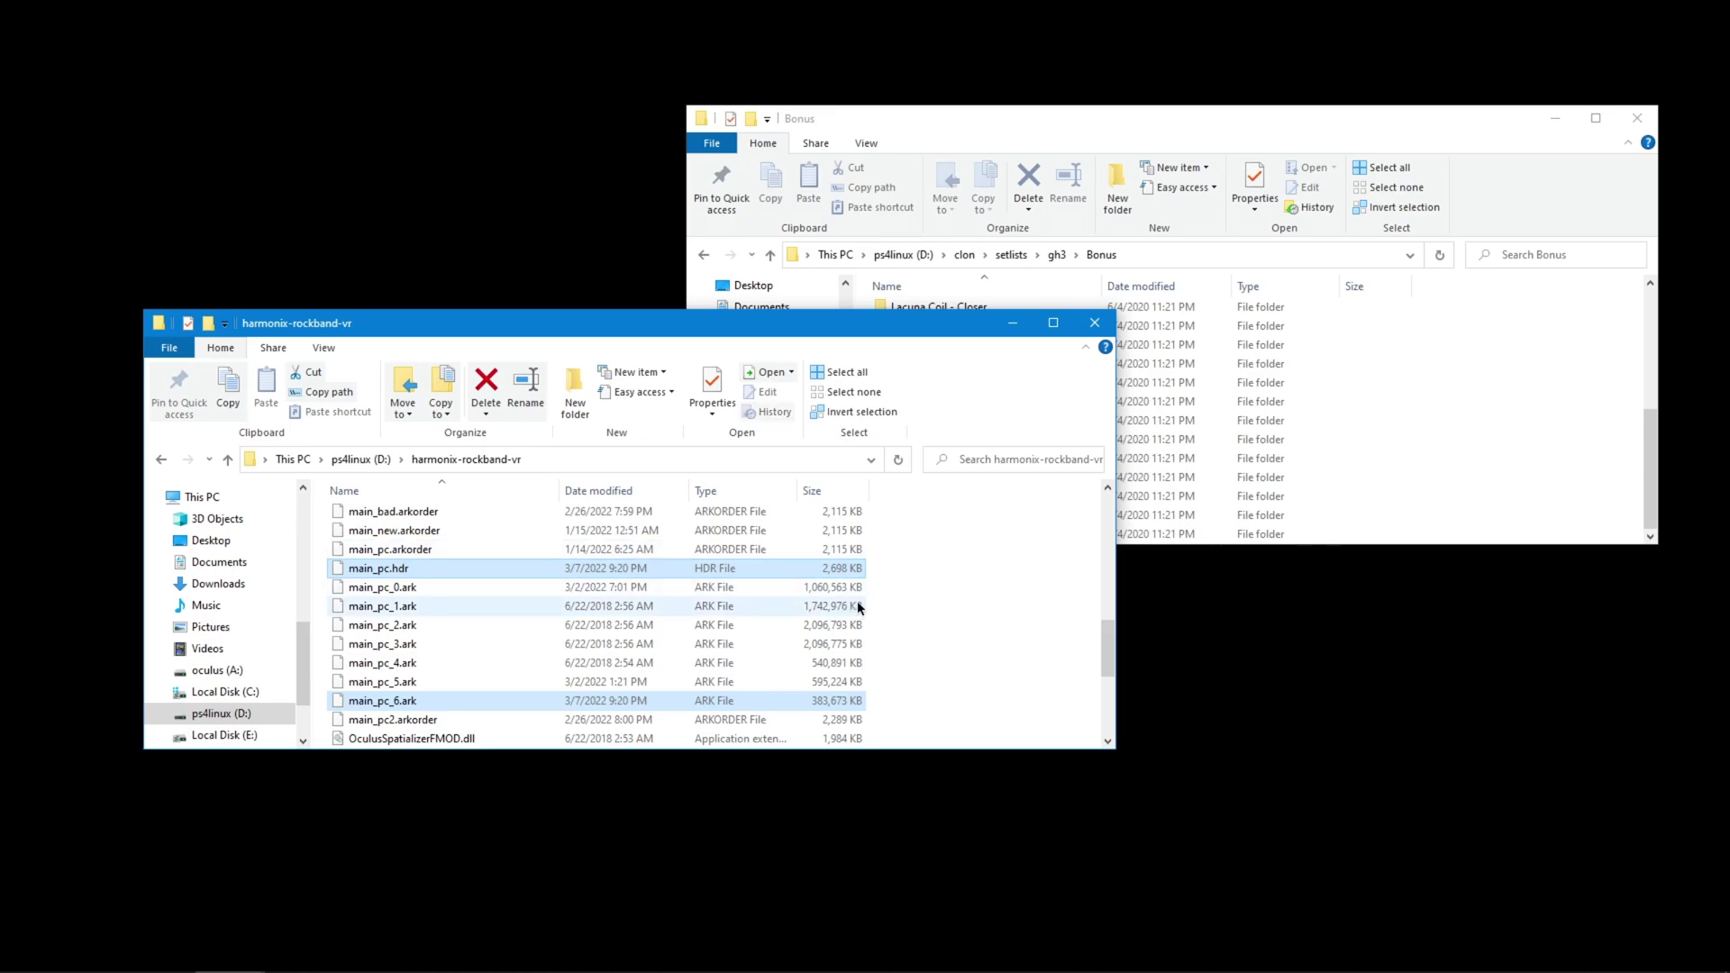
pyautogui.press('F5')
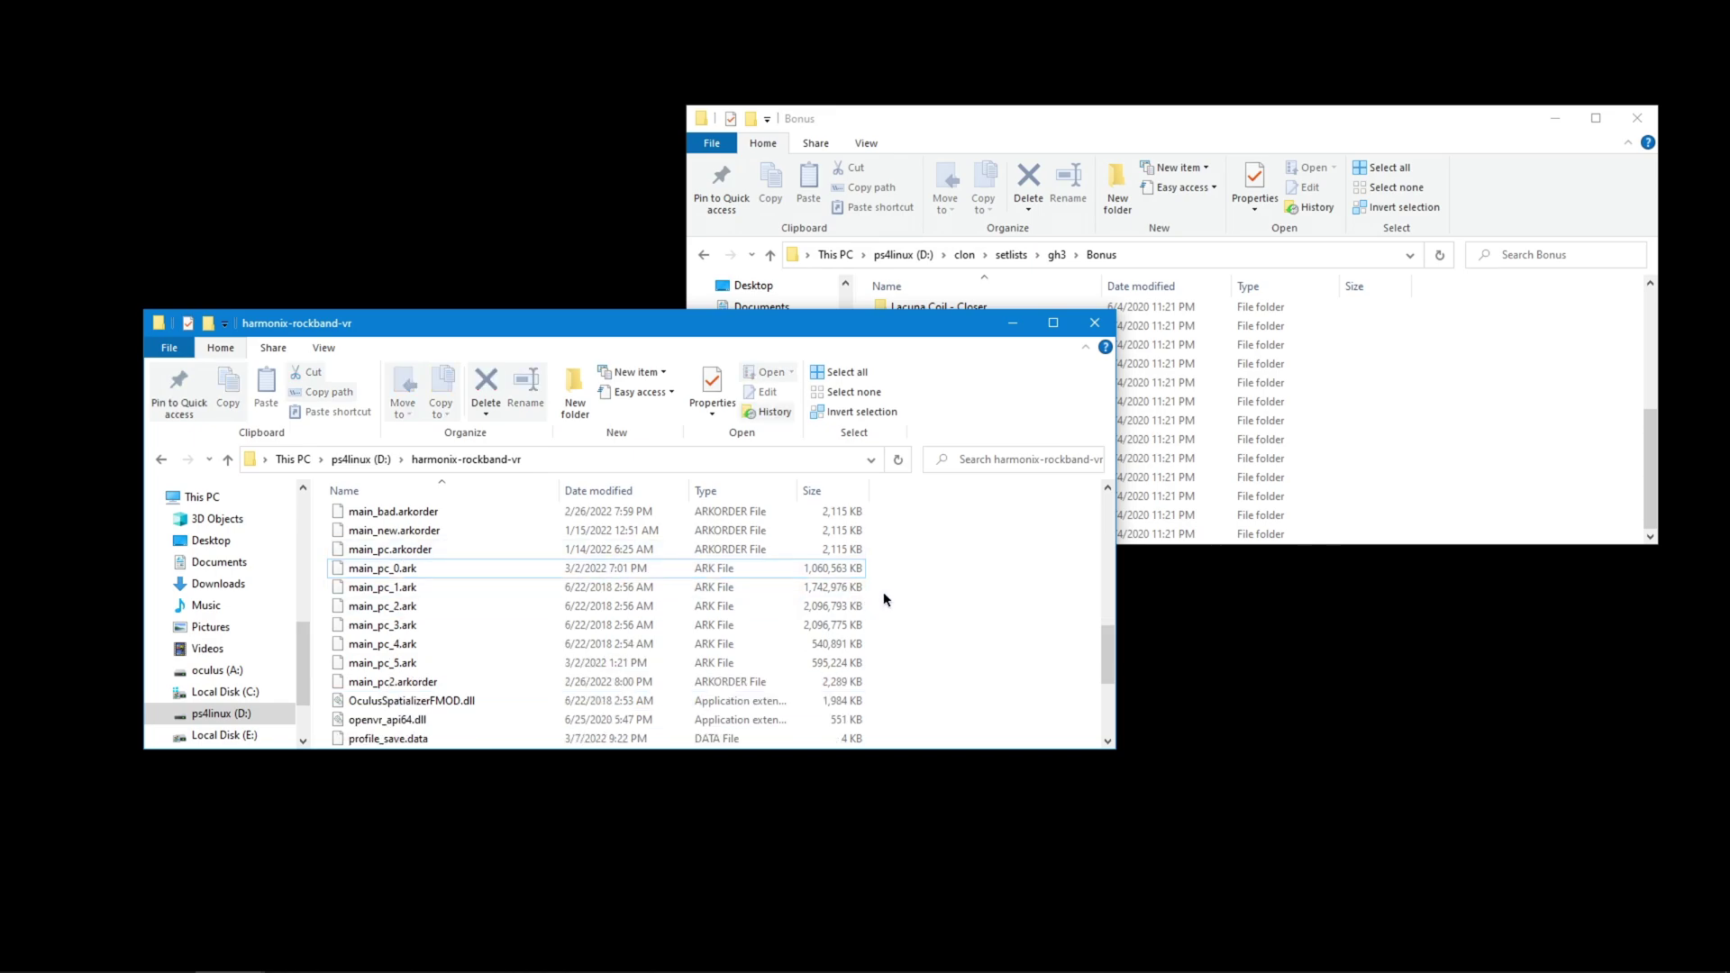
pyautogui.doubleClick(402, 580)
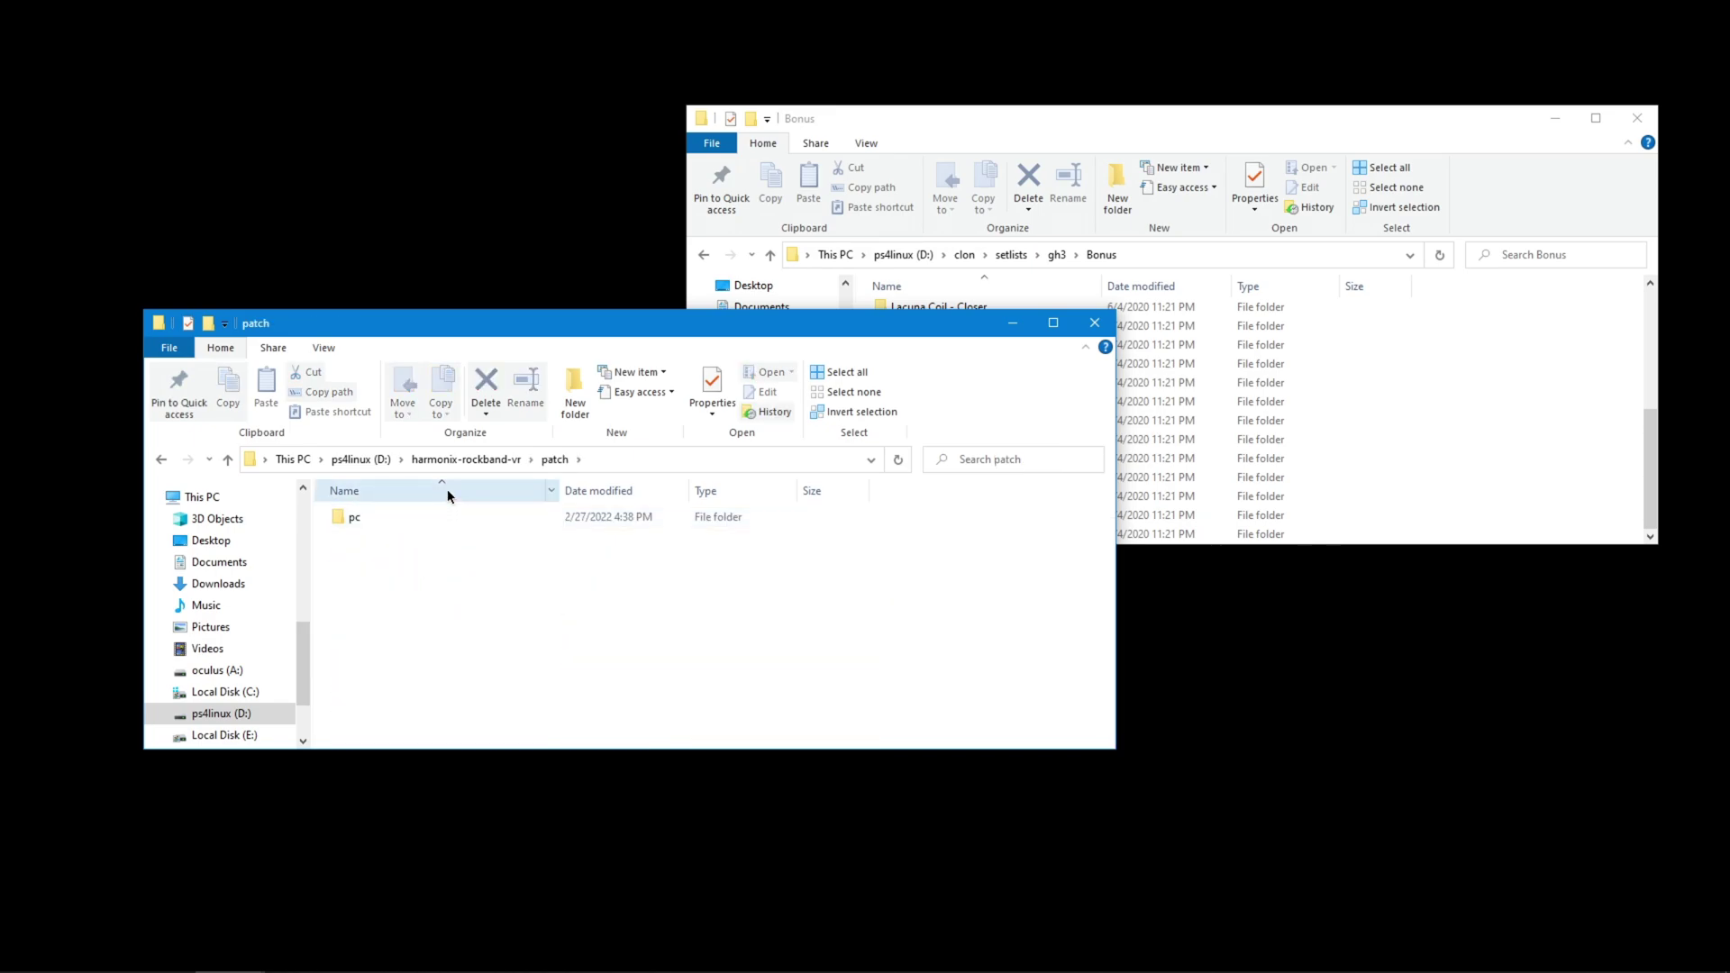
pyautogui.click(466, 459)
pyautogui.doubleClick(391, 514)
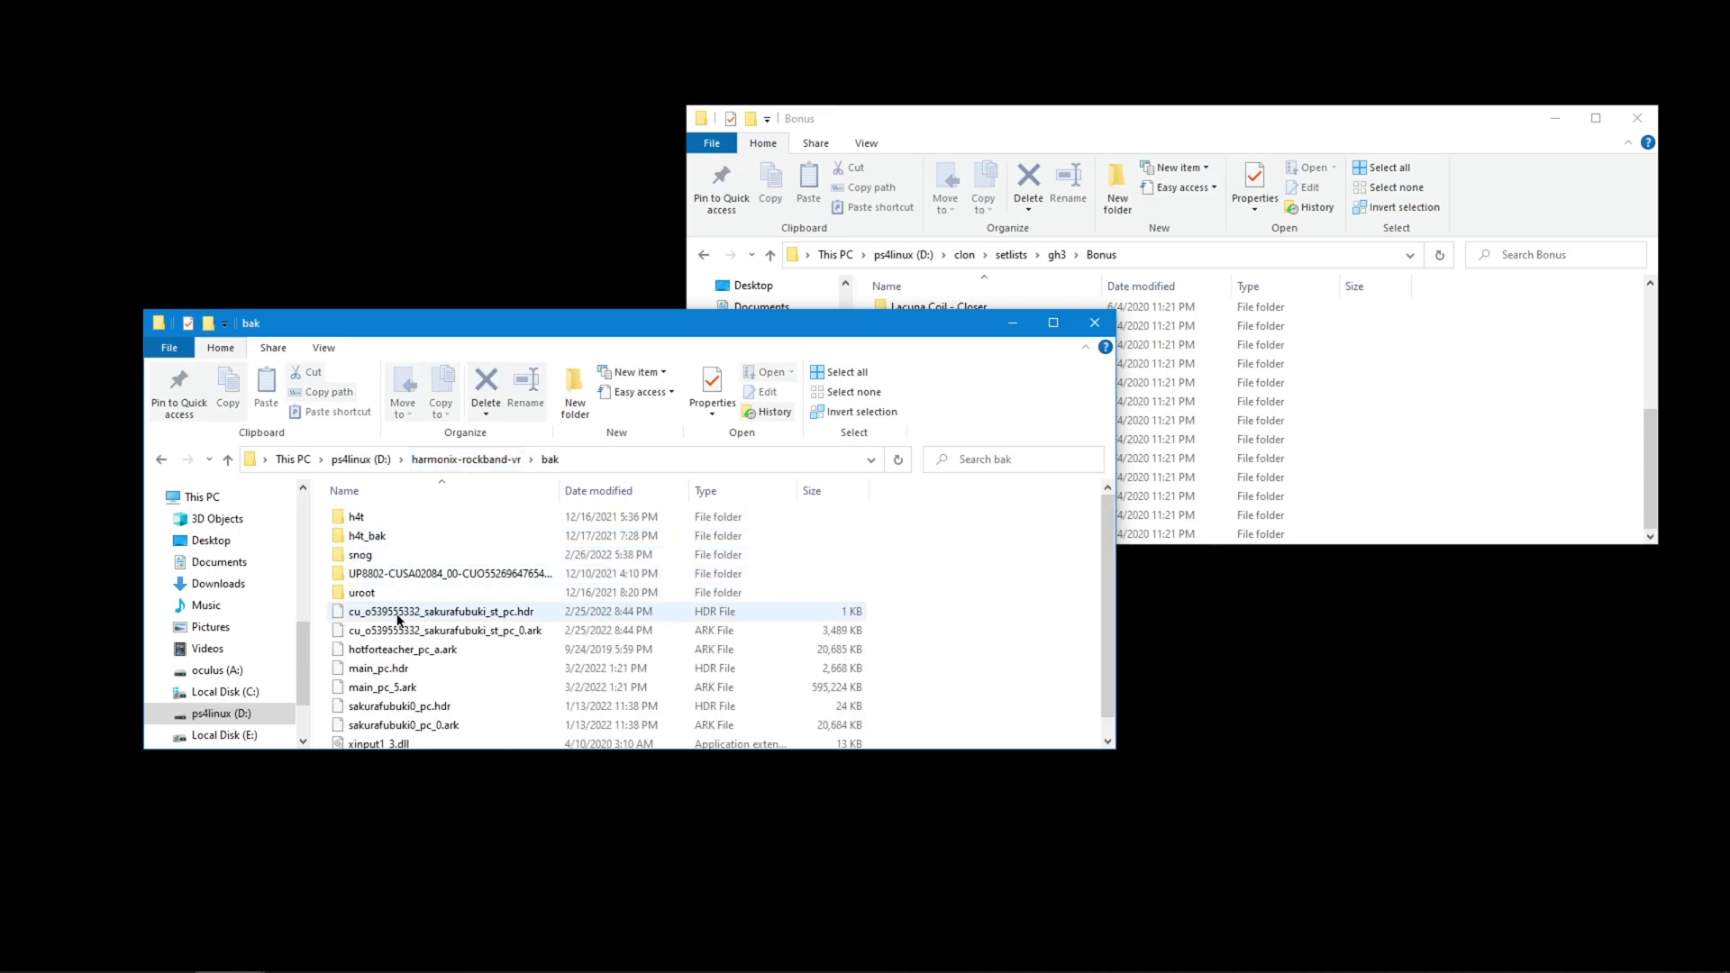
pyautogui.click(384, 669)
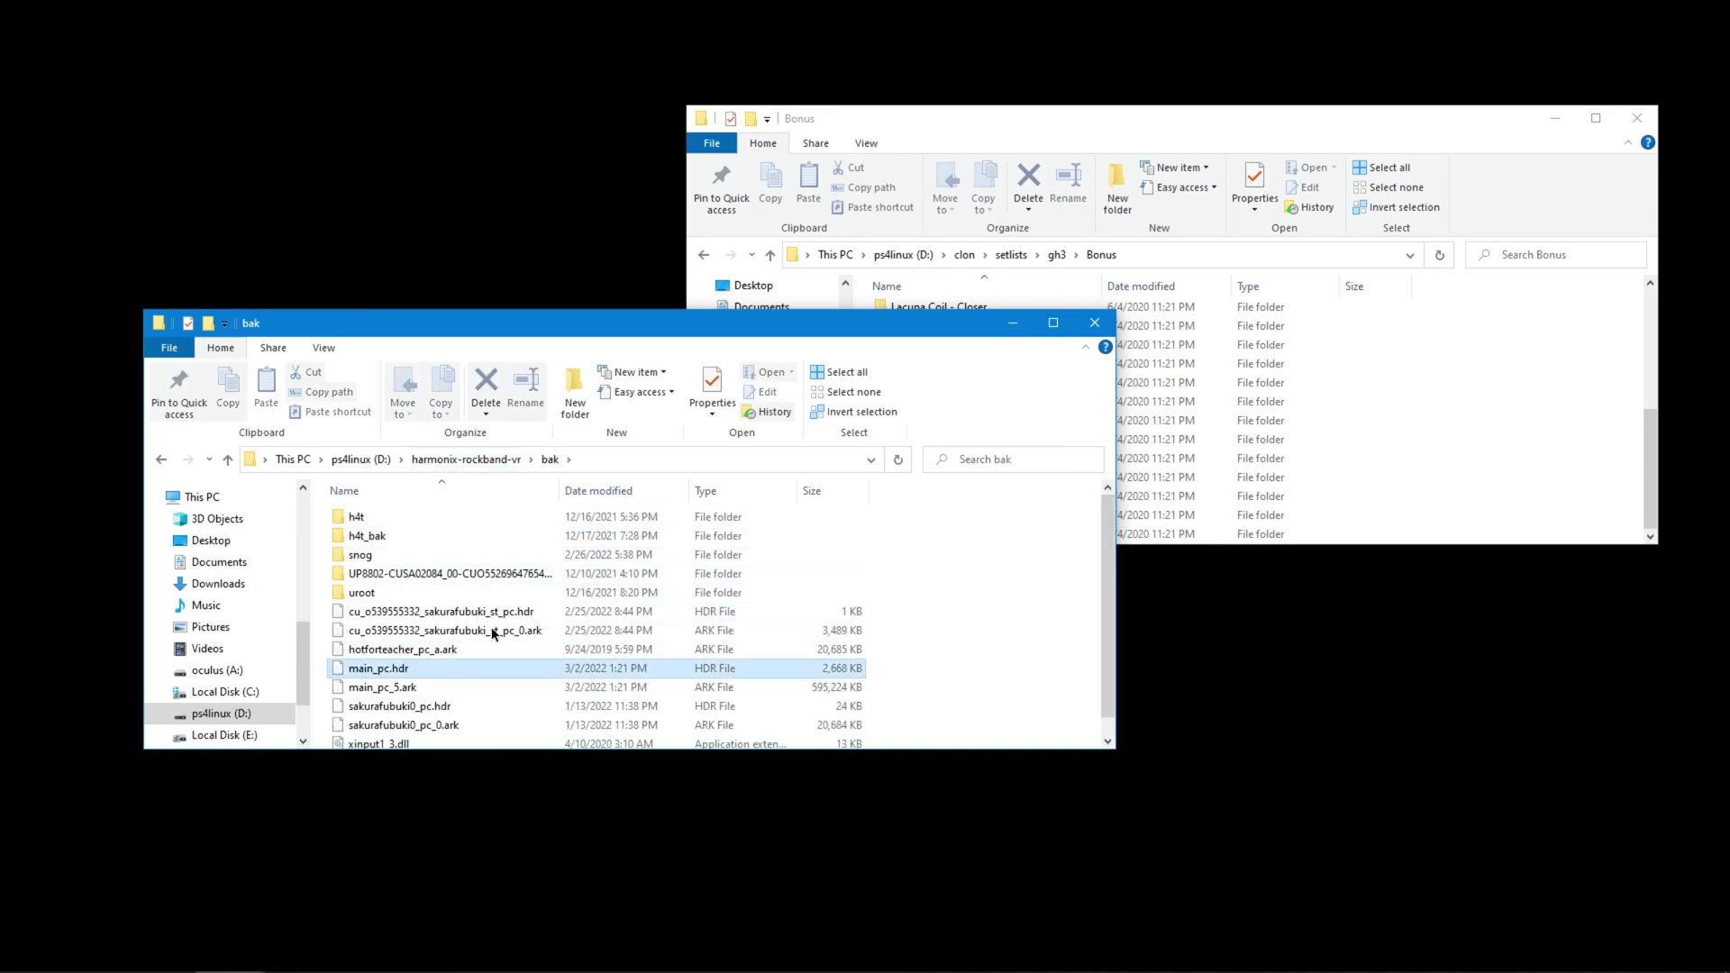
pyautogui.click(484, 460)
# Bring the Bonus setlist window forward and launch the Onyx Music Game Toolkit from Start
pyautogui.scroll(-1, 523, 585)
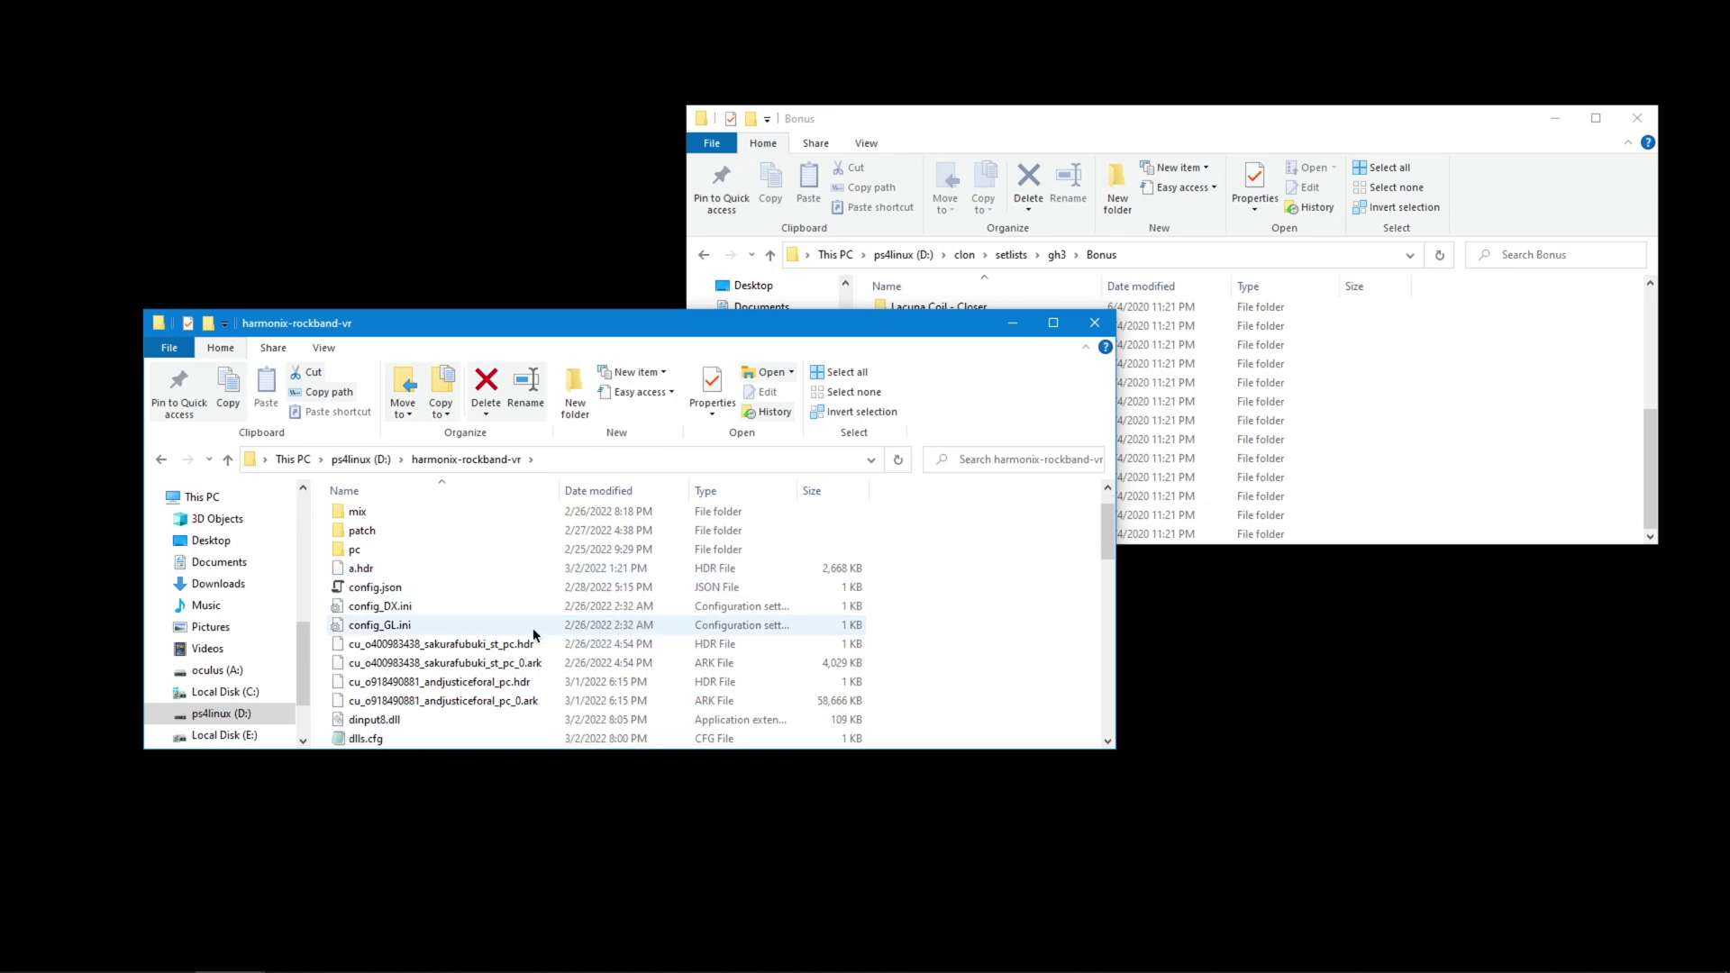
pyautogui.scroll(-1, 538, 628)
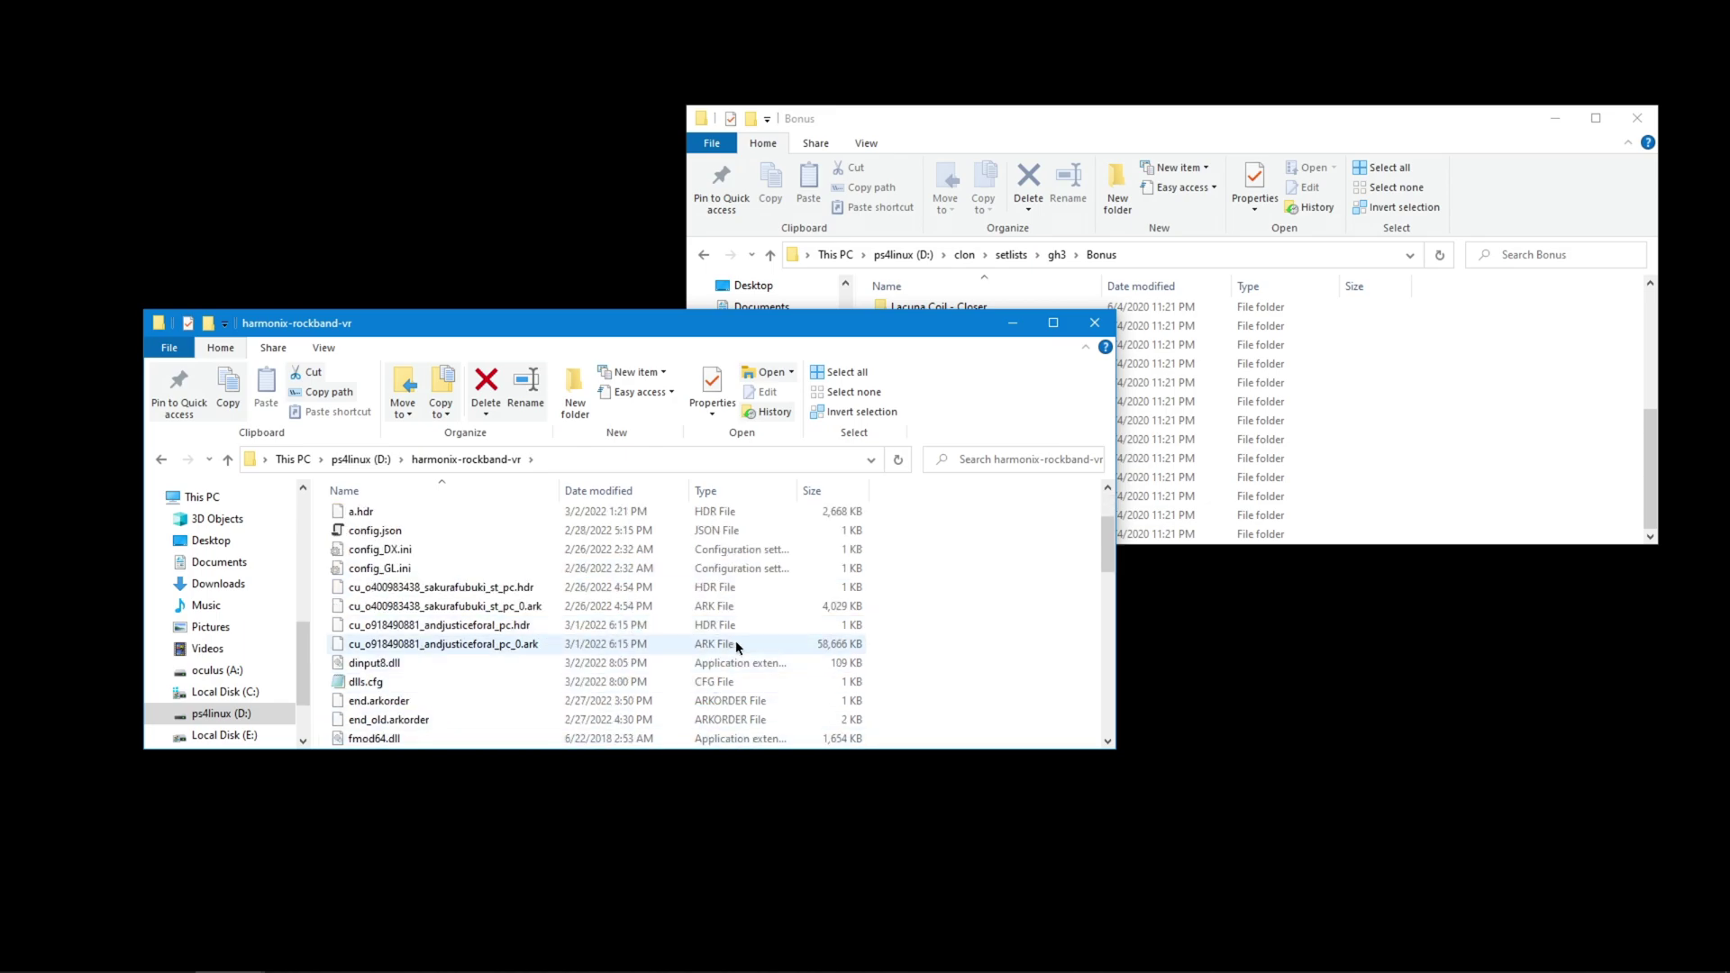
pyautogui.click(861, 120)
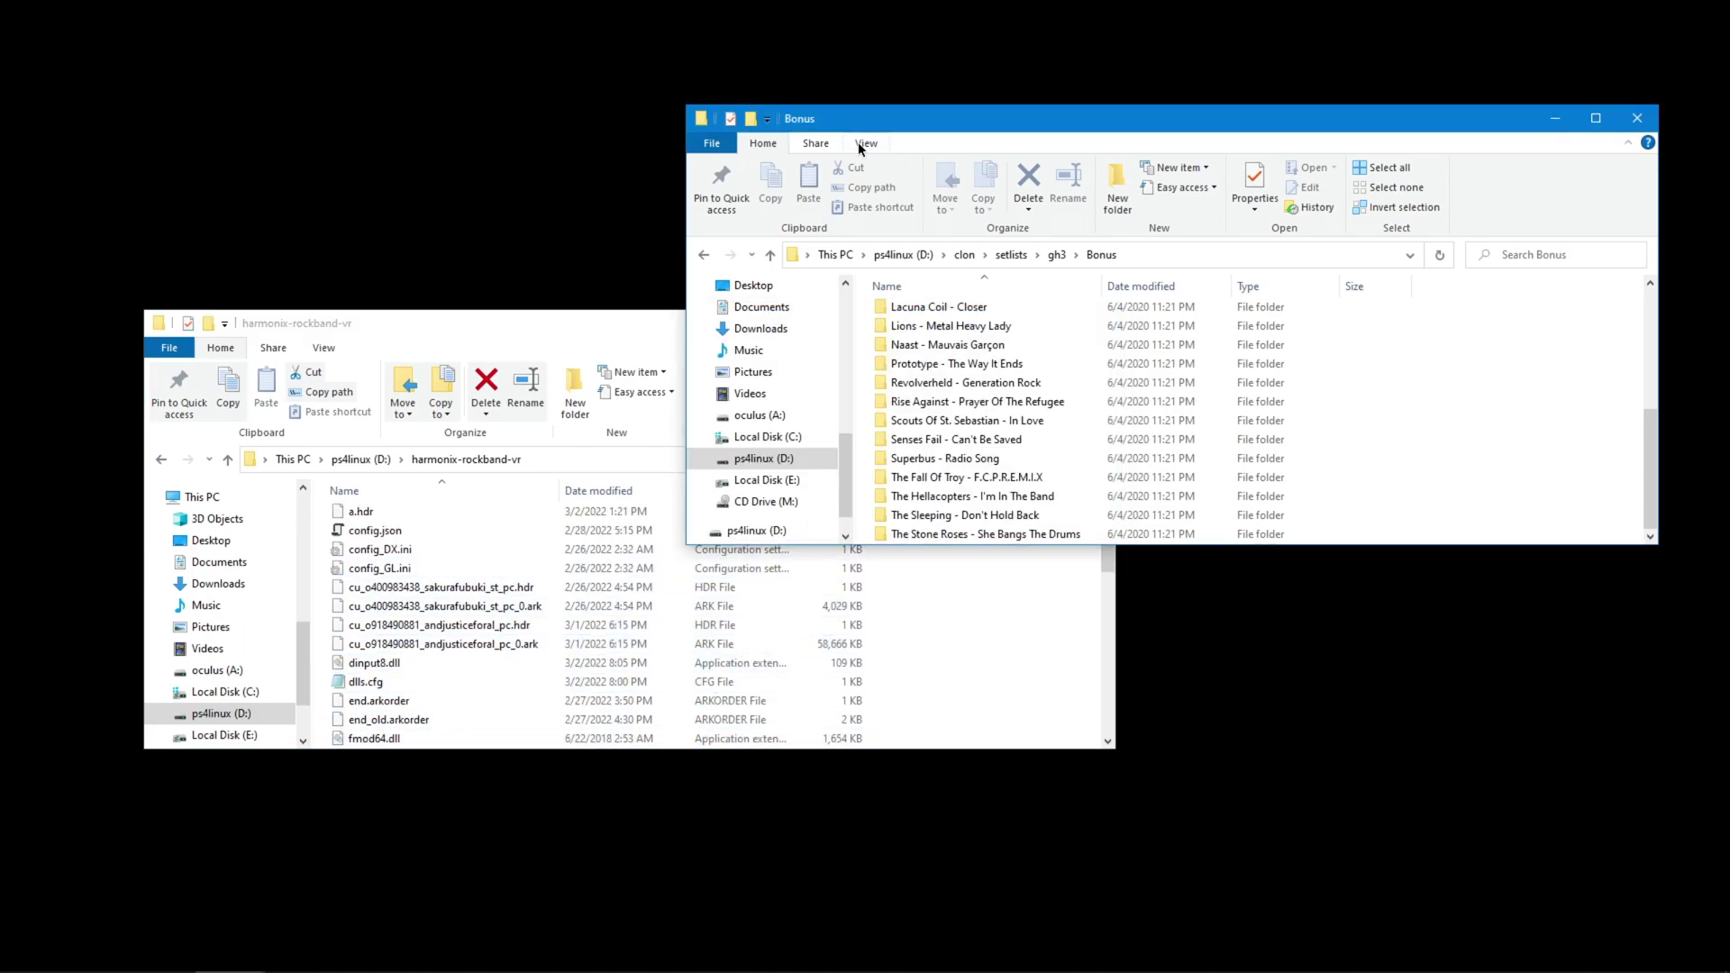
pyautogui.press('super')
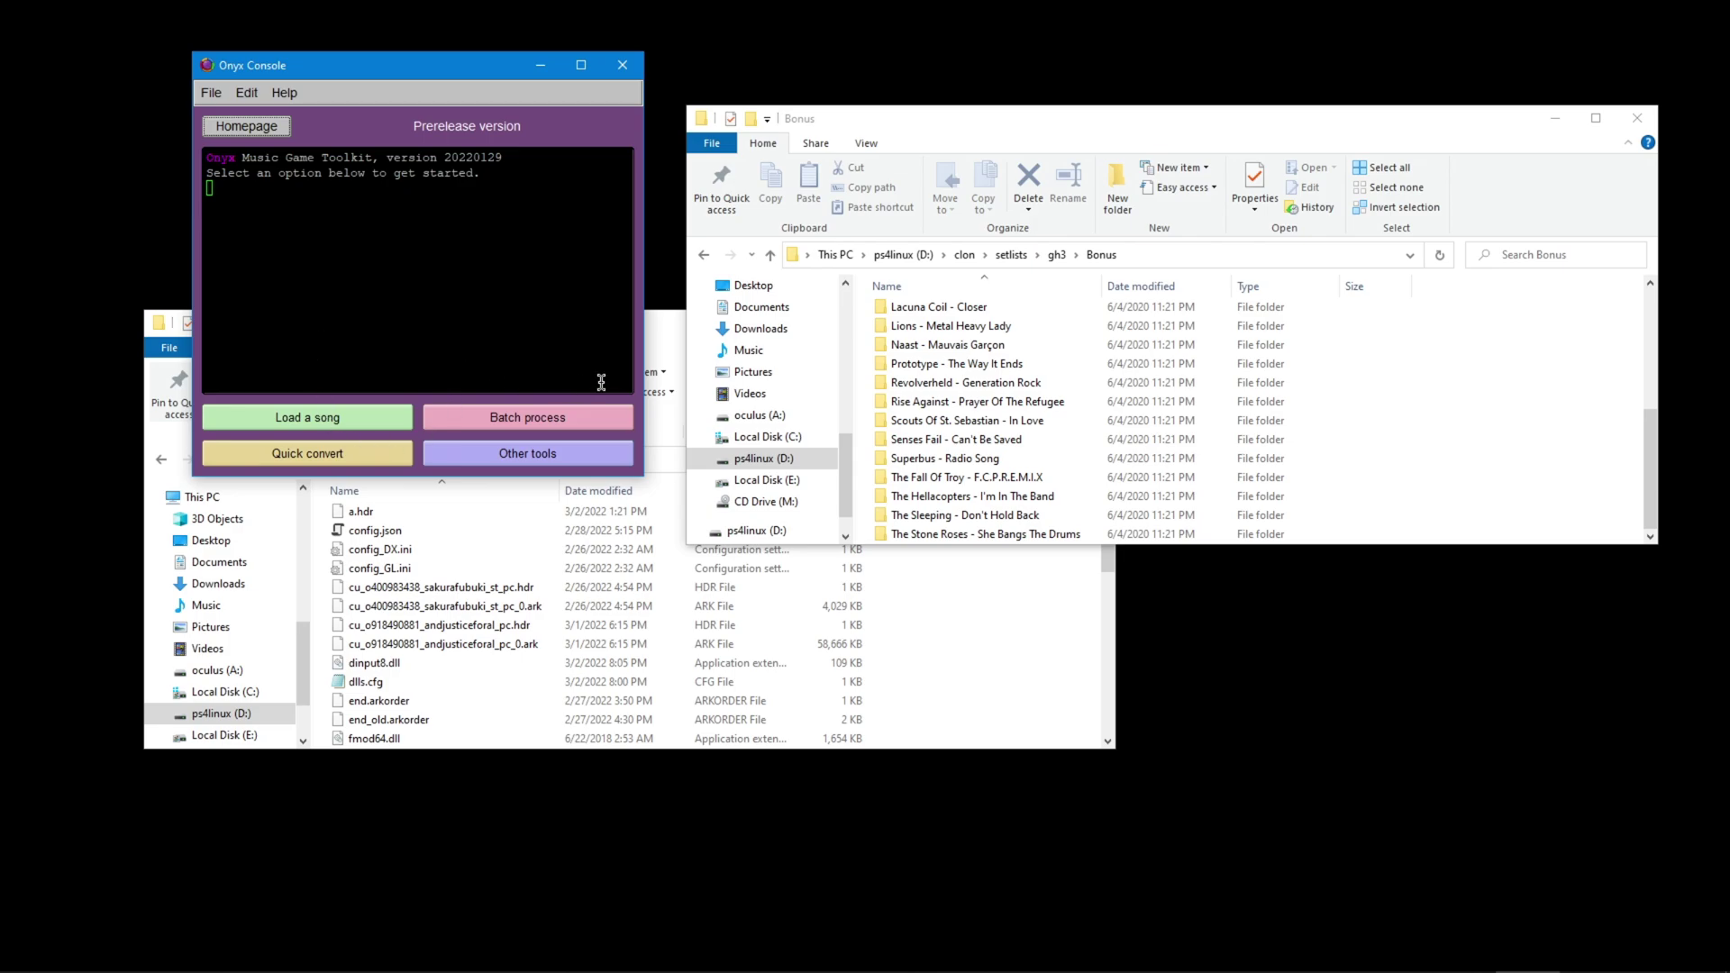
# Open Onyx's batch processor and load the Prototype - The Way It Ends folder into its Songs list
pyautogui.click(494, 422)
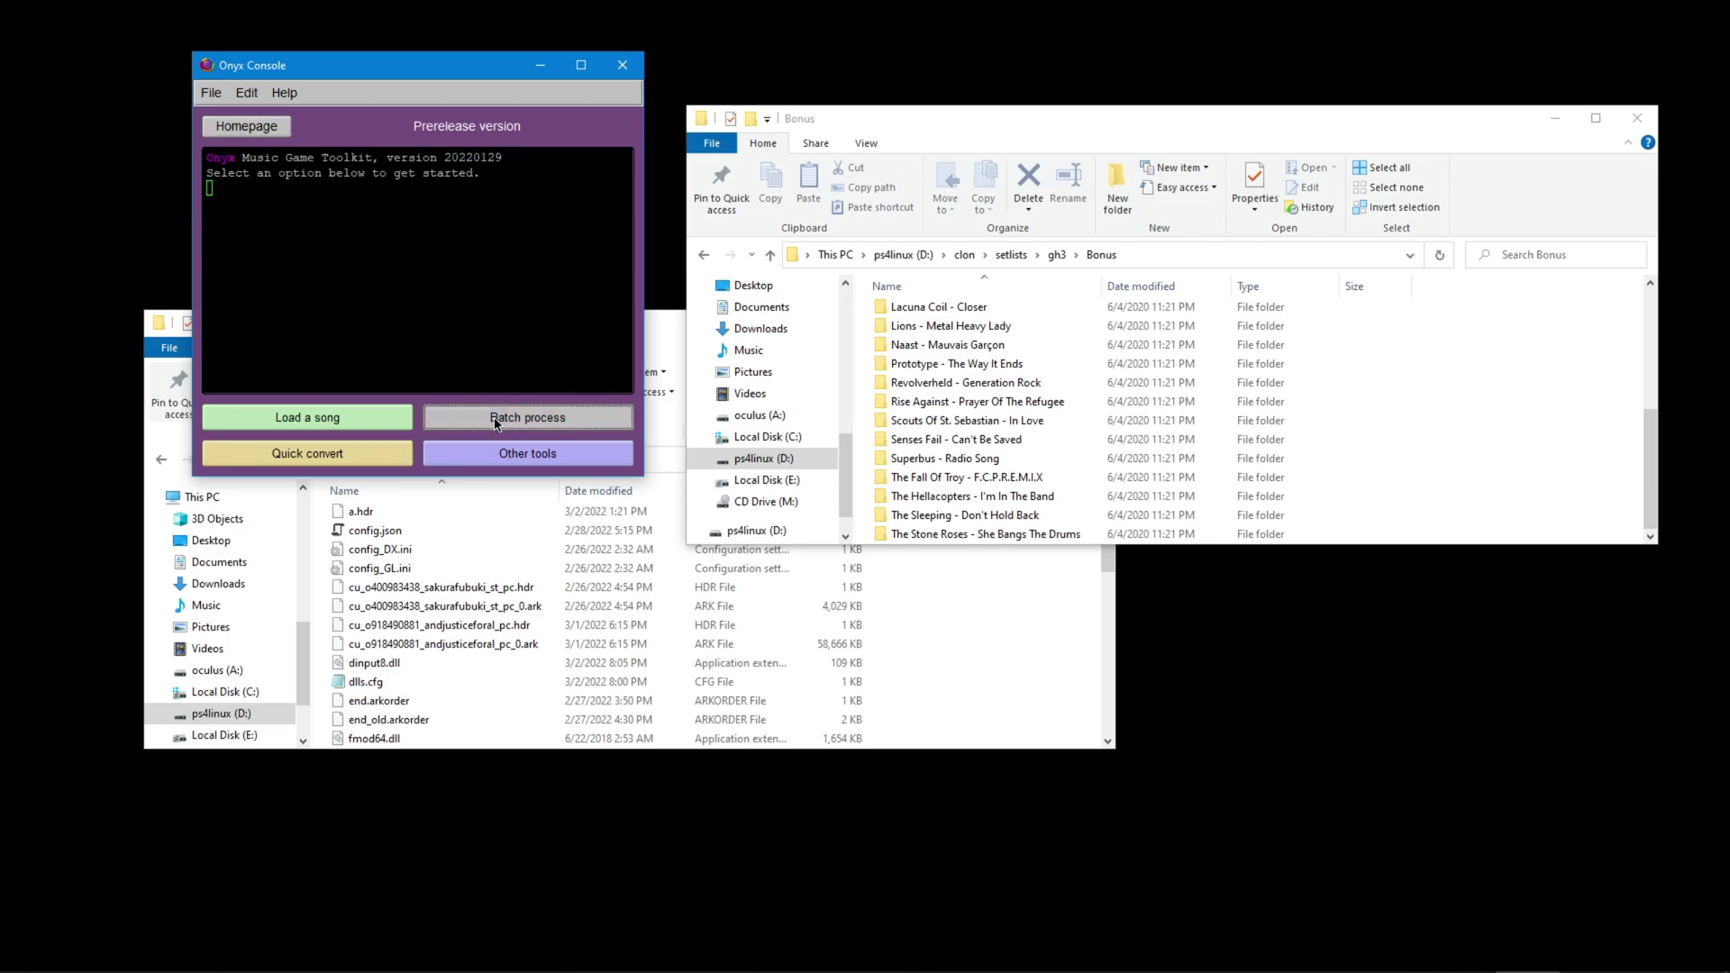
pyautogui.moveTo(402, 72); pyautogui.dragTo(582, 343)
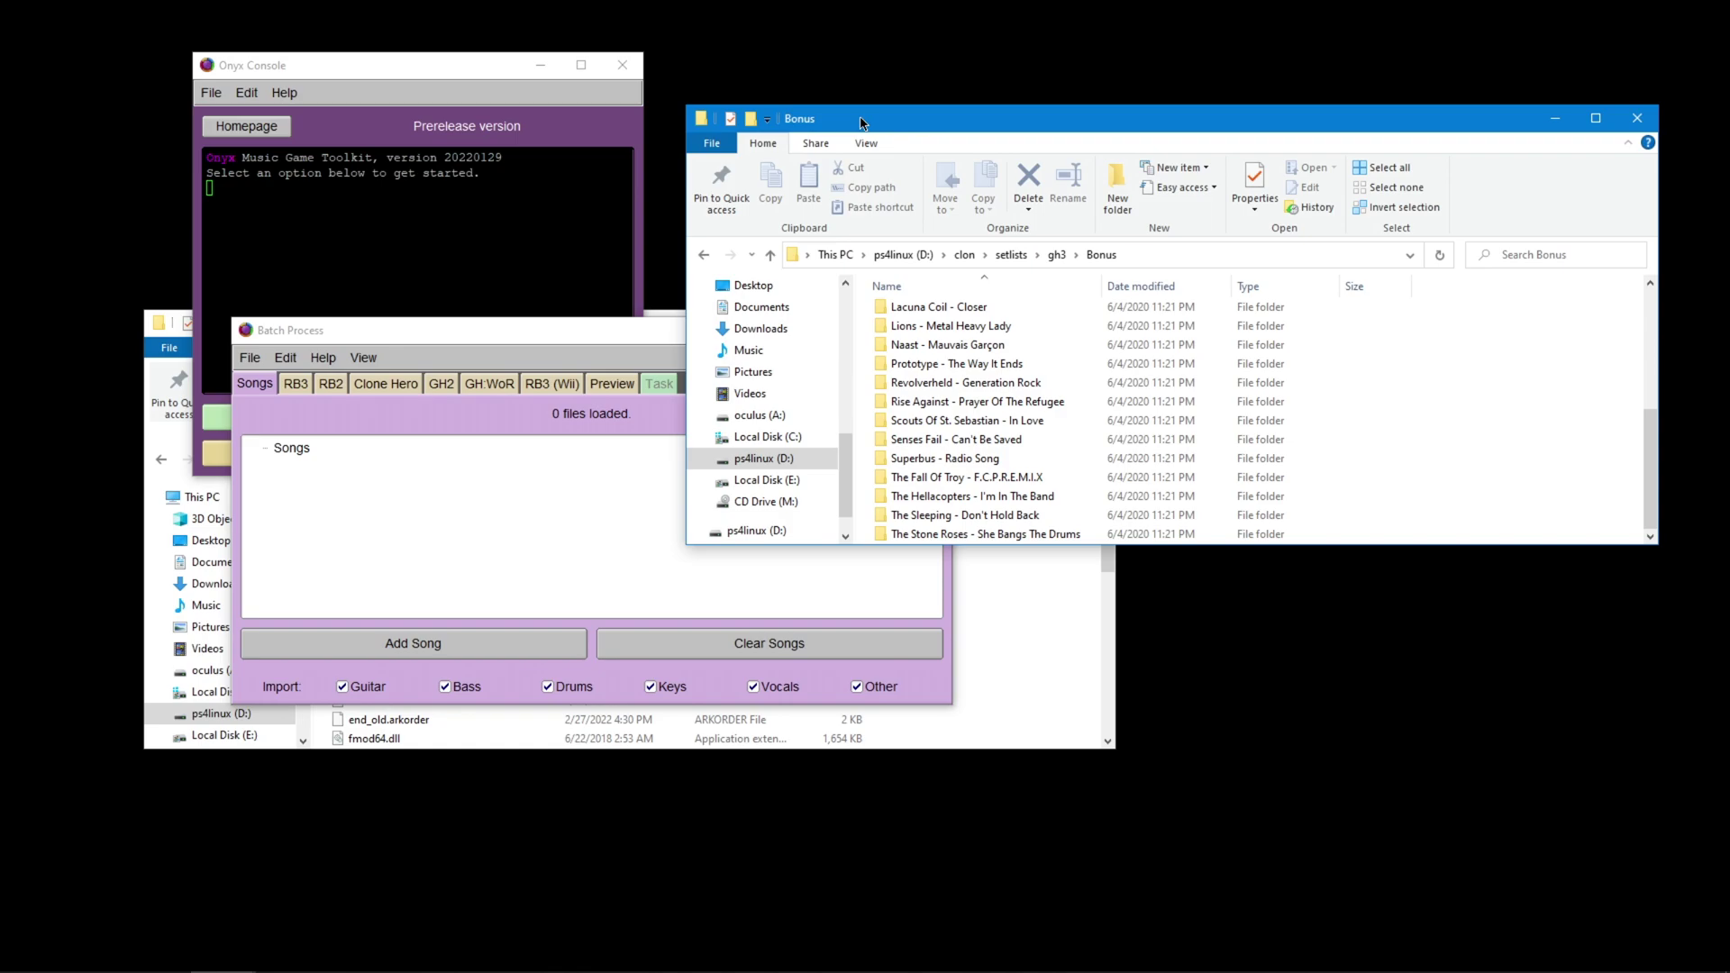
pyautogui.click(865, 119)
pyautogui.scroll(1, 862, 519)
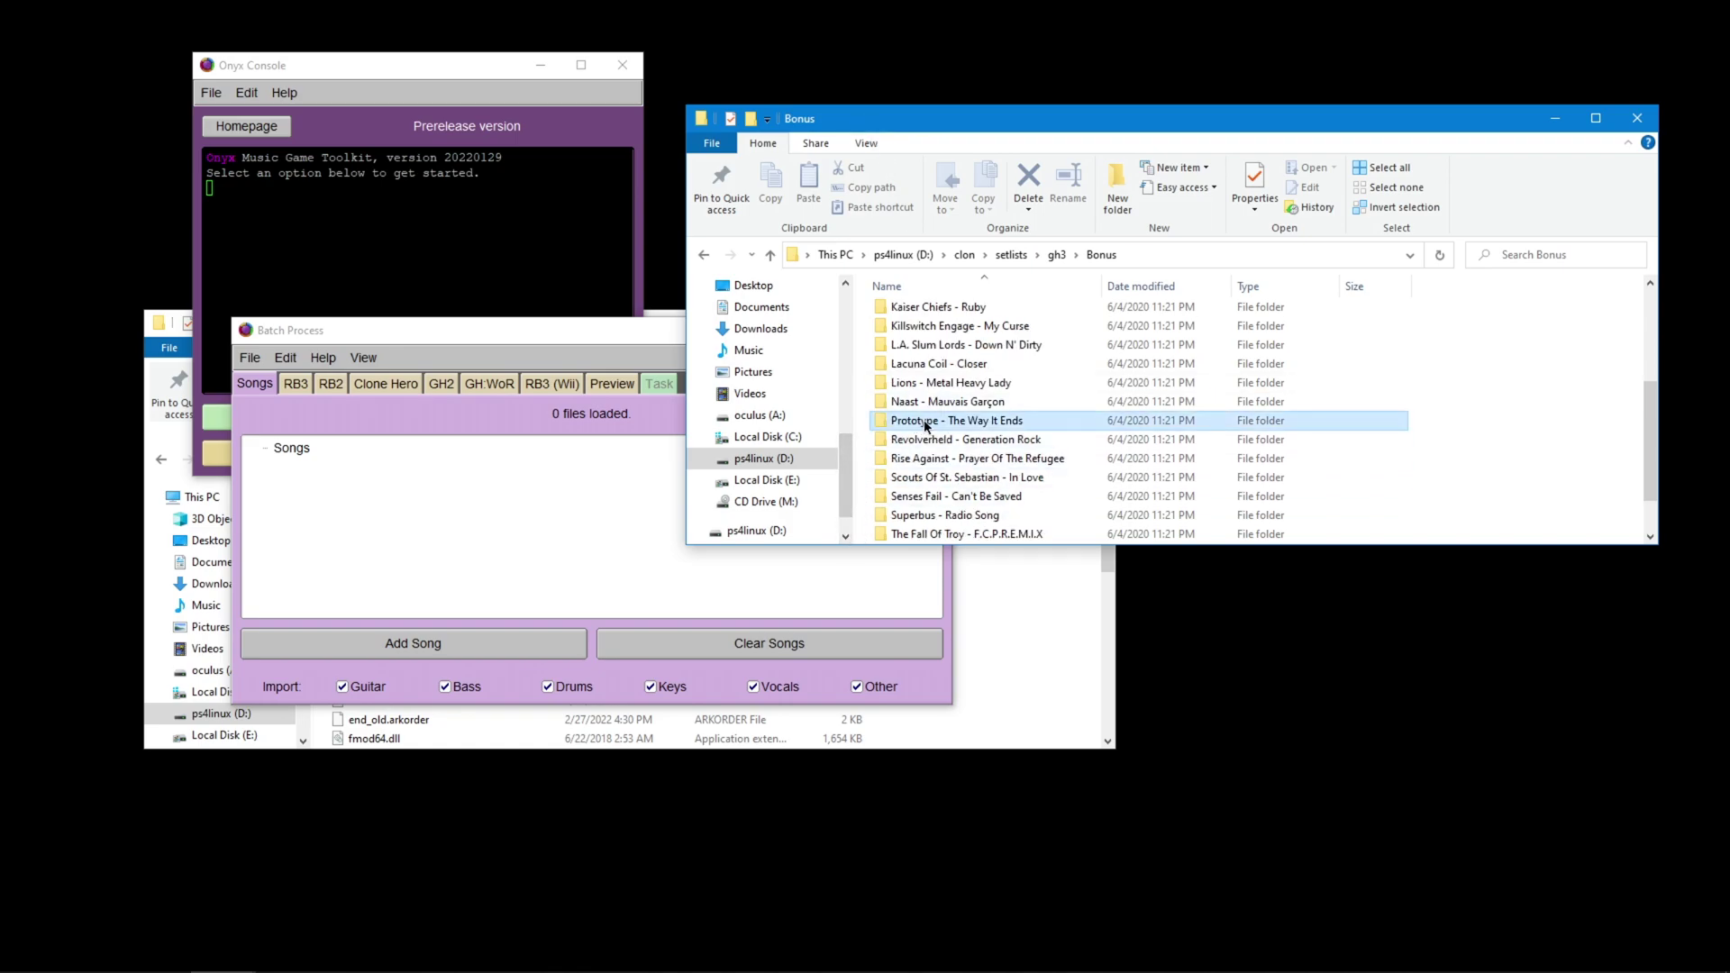
pyautogui.click(1035, 420)
pyautogui.moveTo(1025, 417); pyautogui.dragTo(345, 555)
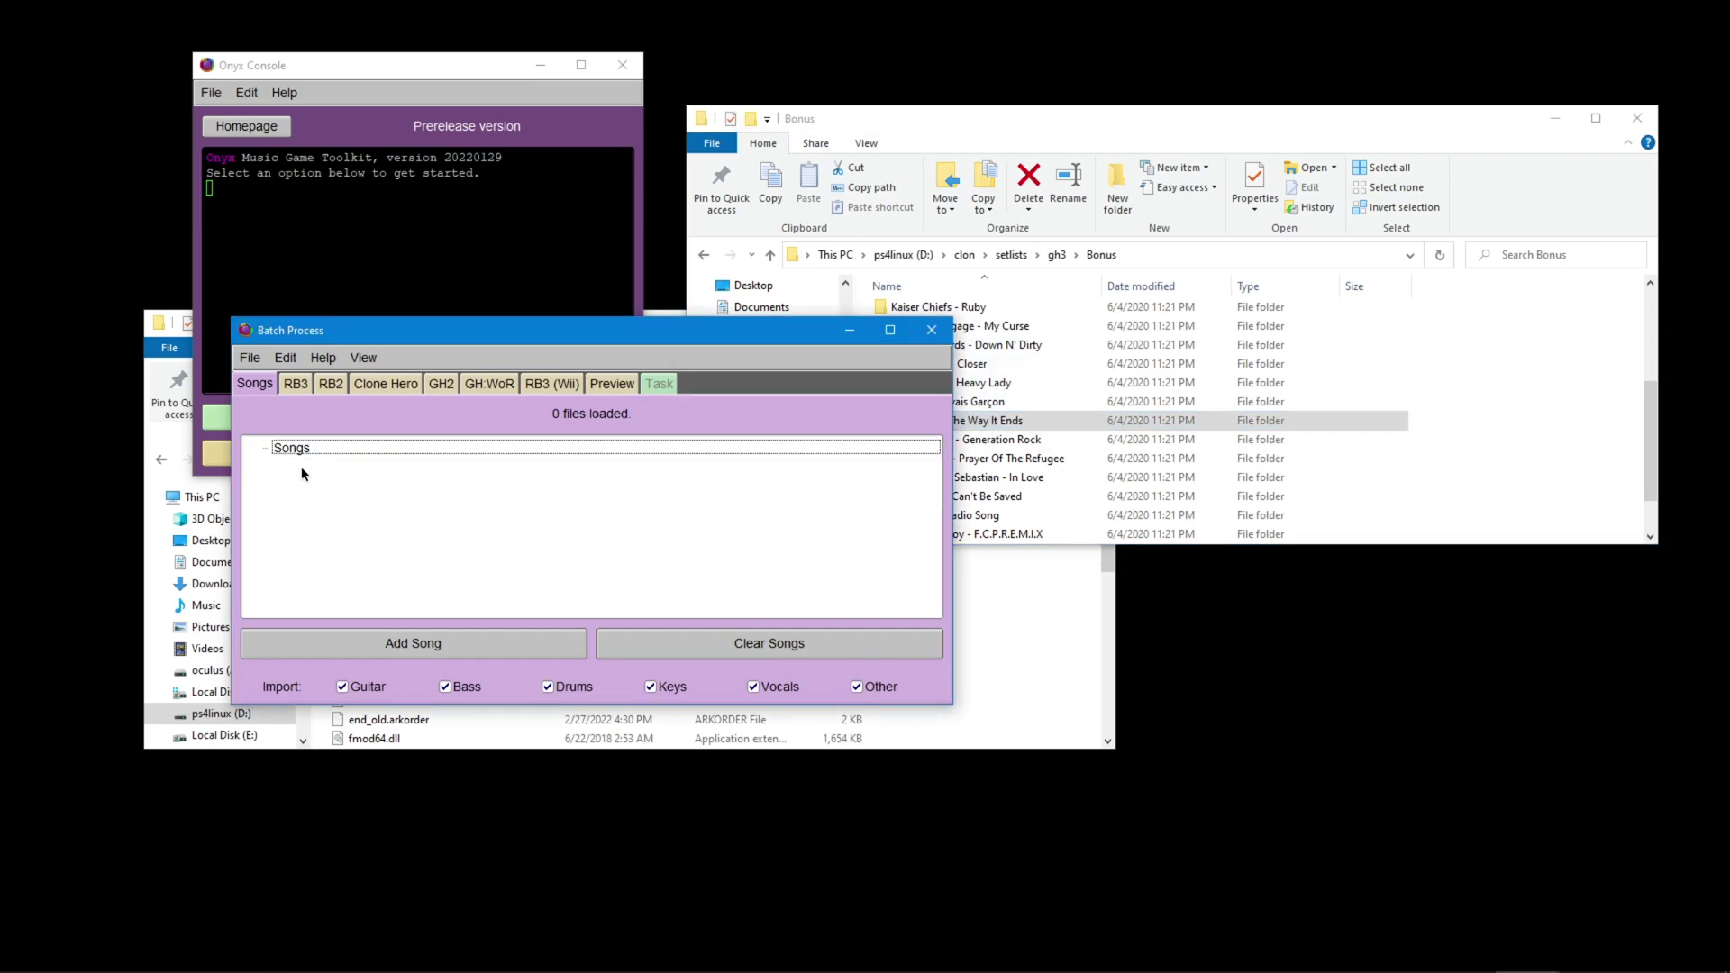
# Review the RB3 options and start building an Xbox 360 CON file of The Way It Ends
pyautogui.click(294, 386)
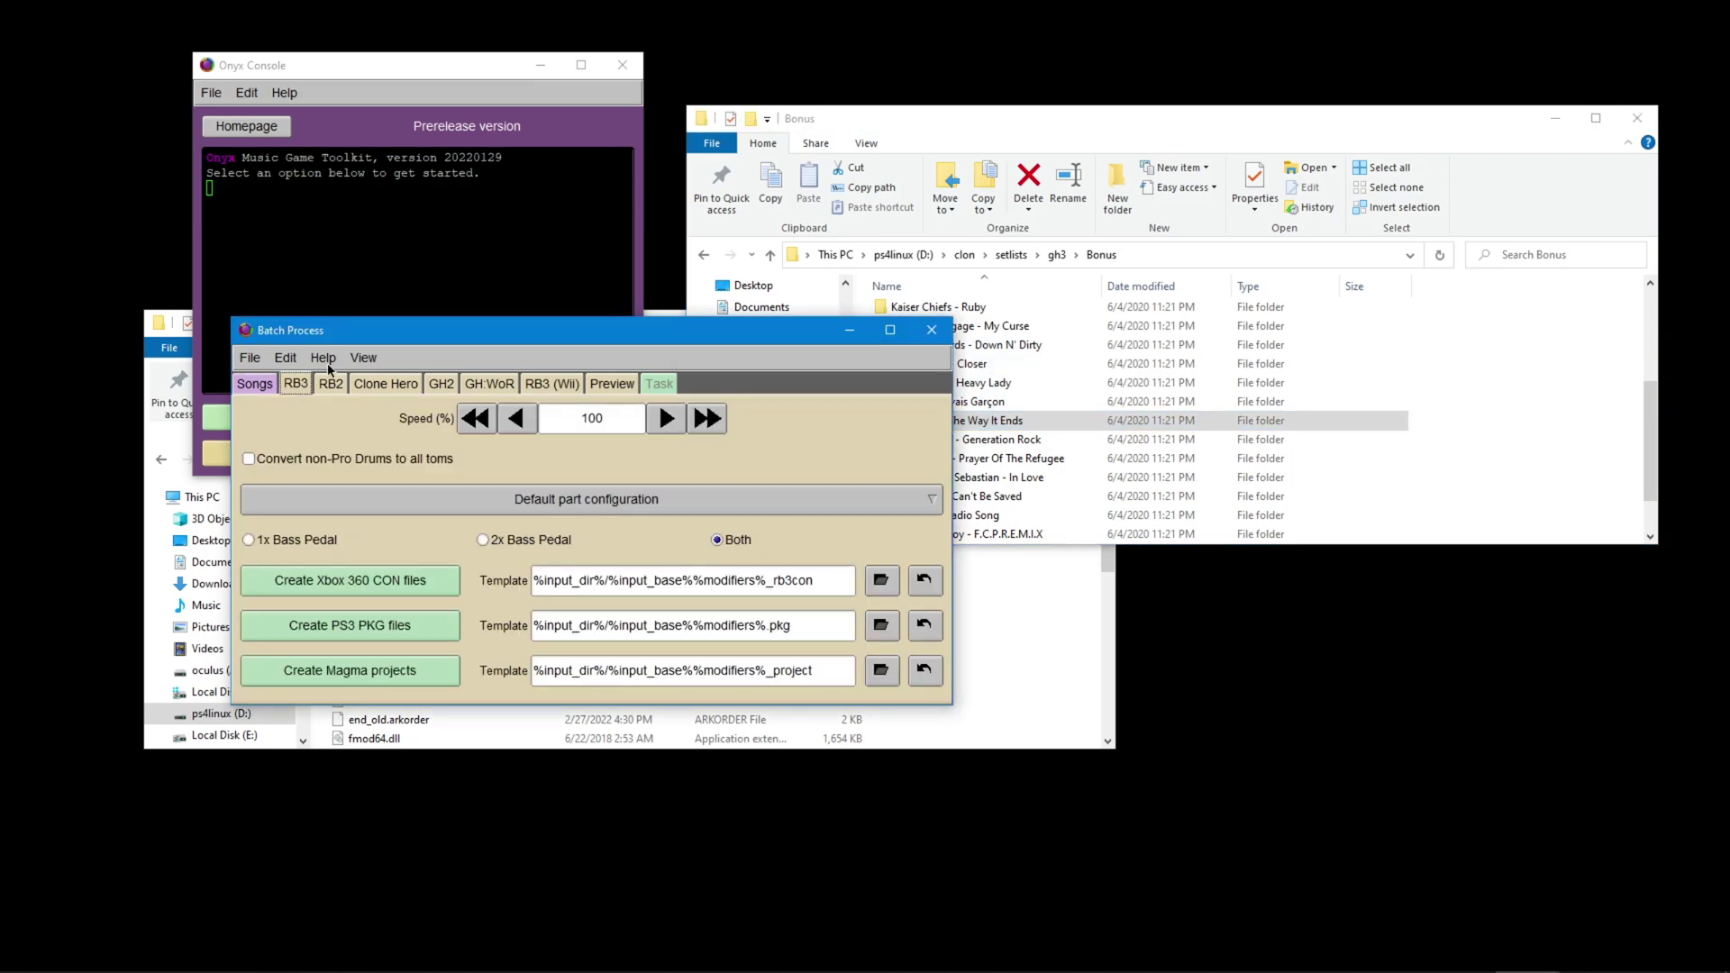
pyautogui.moveTo(343, 334); pyautogui.dragTo(351, 249)
pyautogui.click(253, 299)
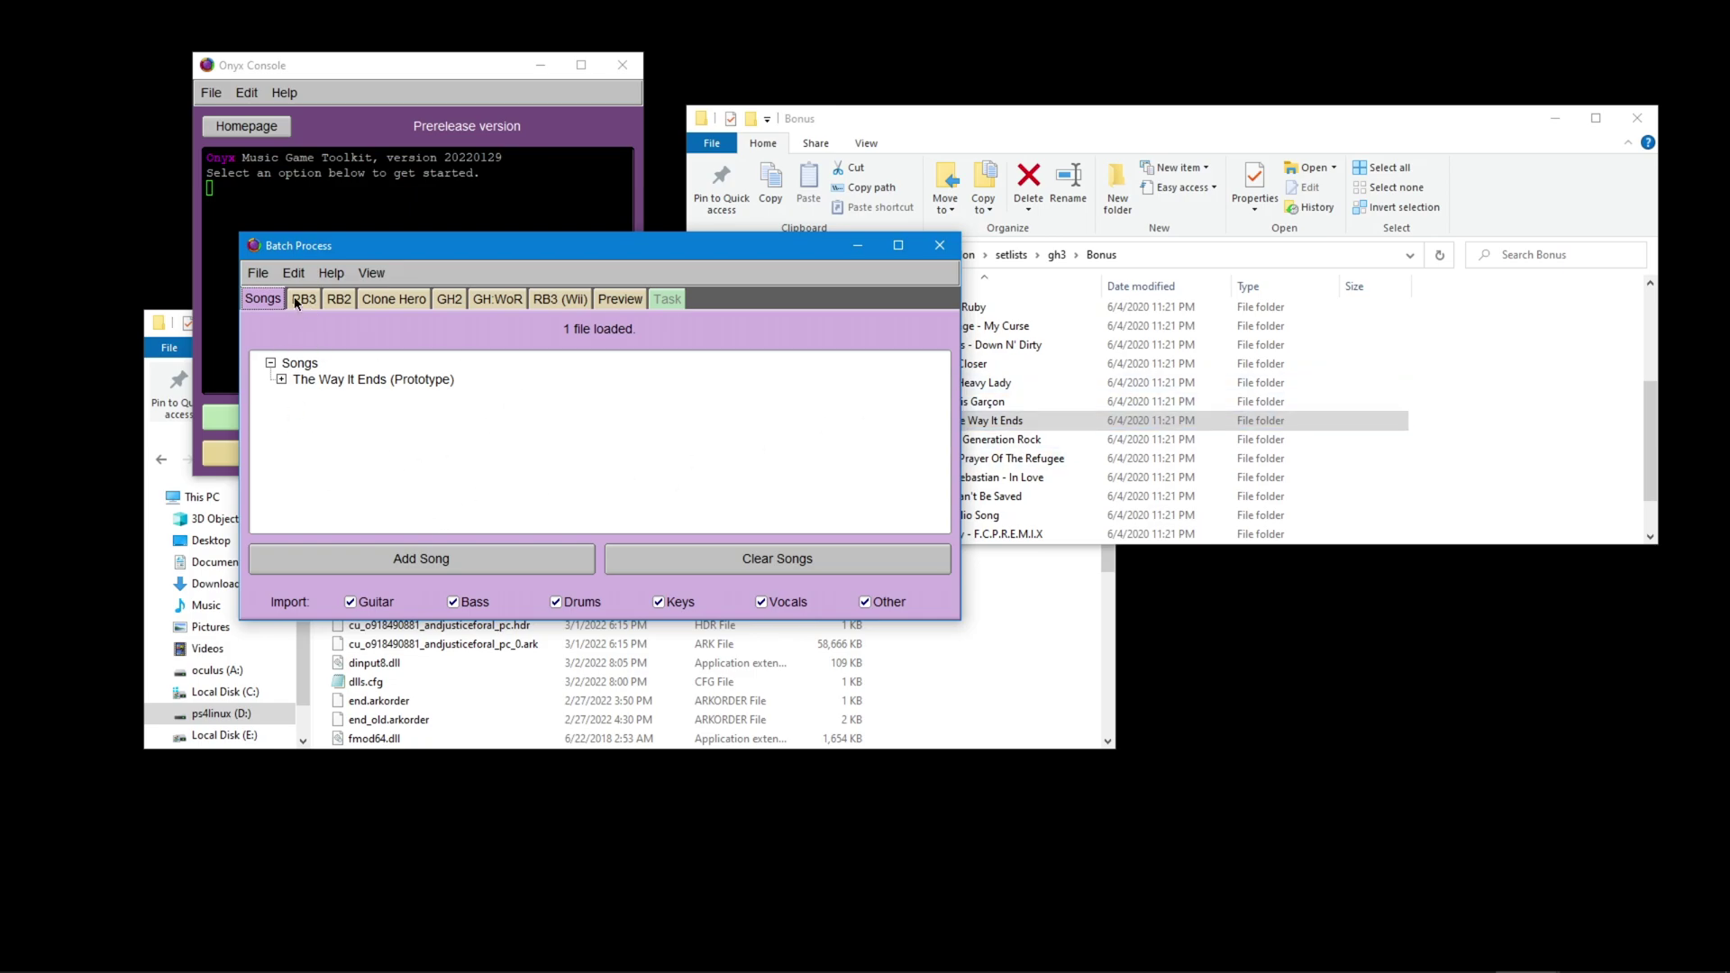
pyautogui.press('Right')
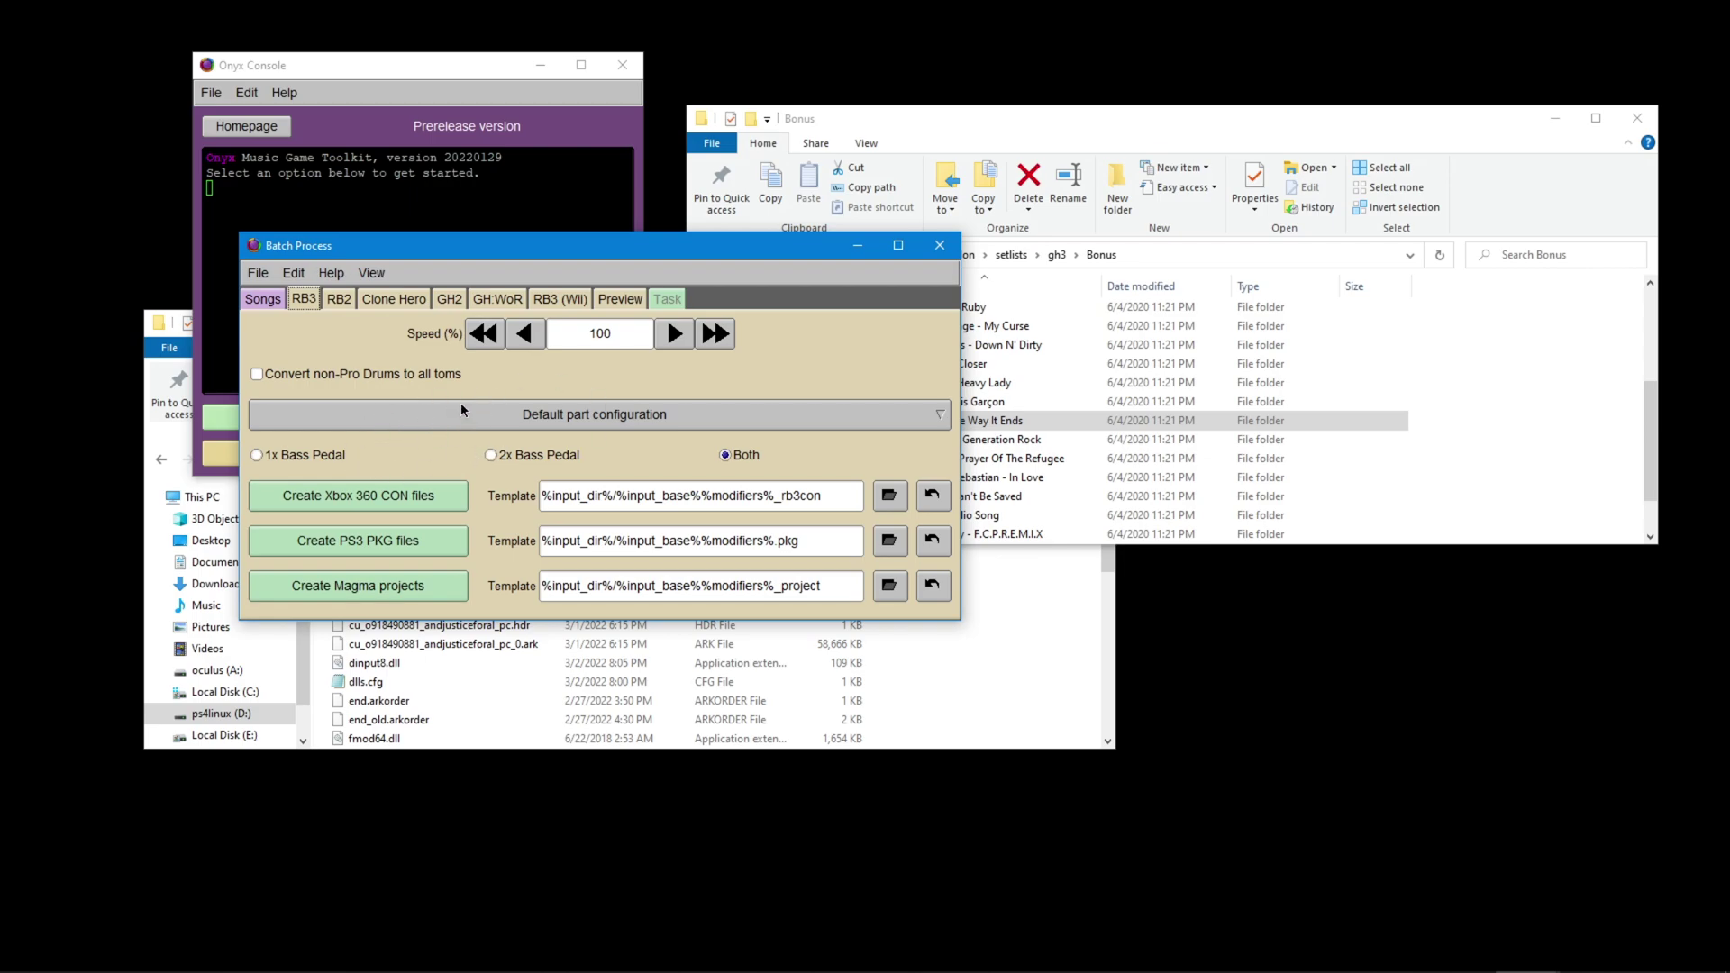
pyautogui.click(408, 496)
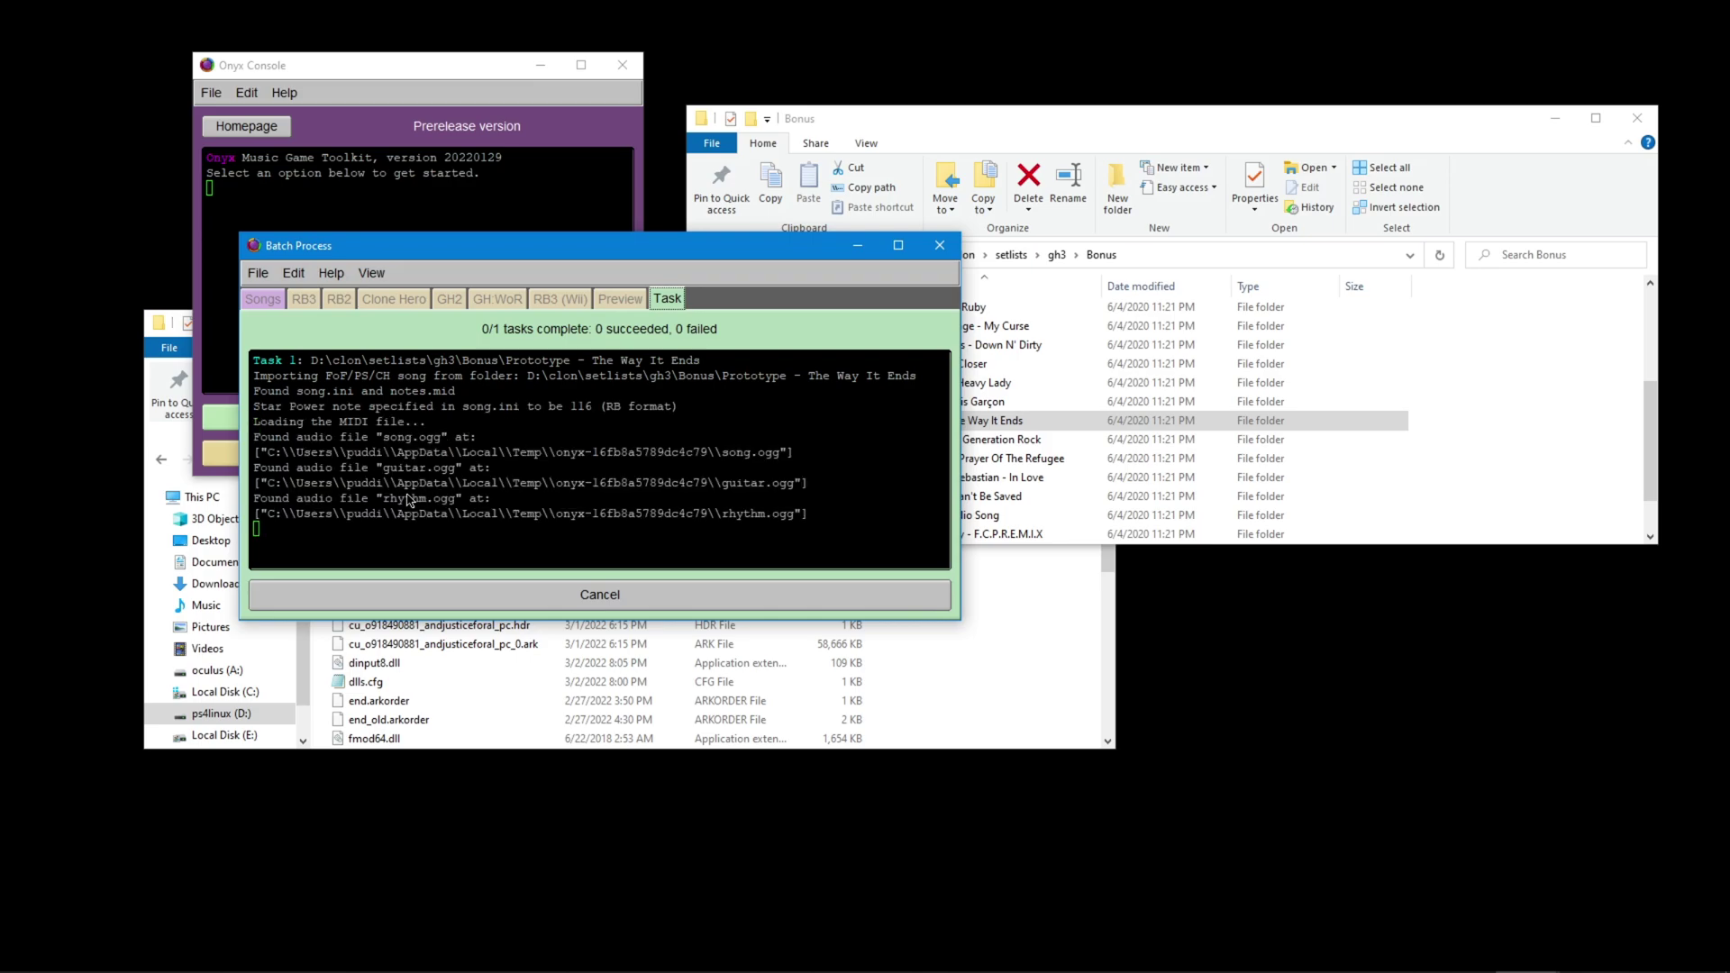
# Confirm the 17,980 KB Prototype - The Way It Ends_rb3con file appeared in the Bonus folder
pyautogui.scroll(-1, 1256, 445)
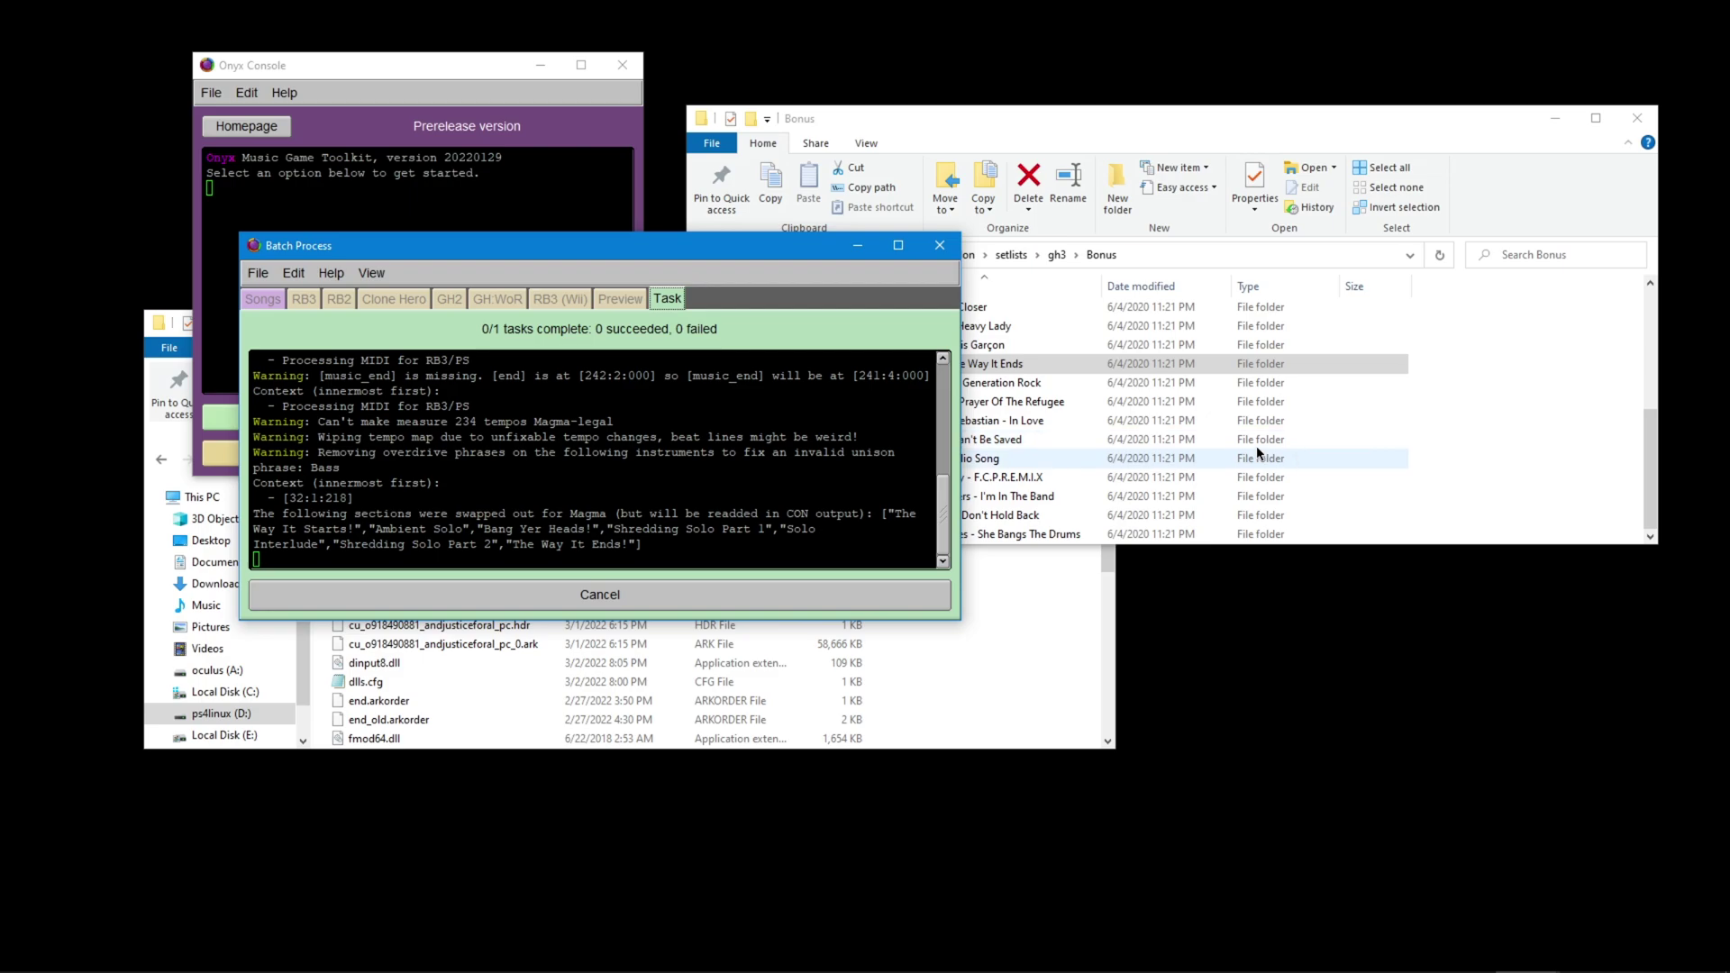
pyautogui.click(1551, 467)
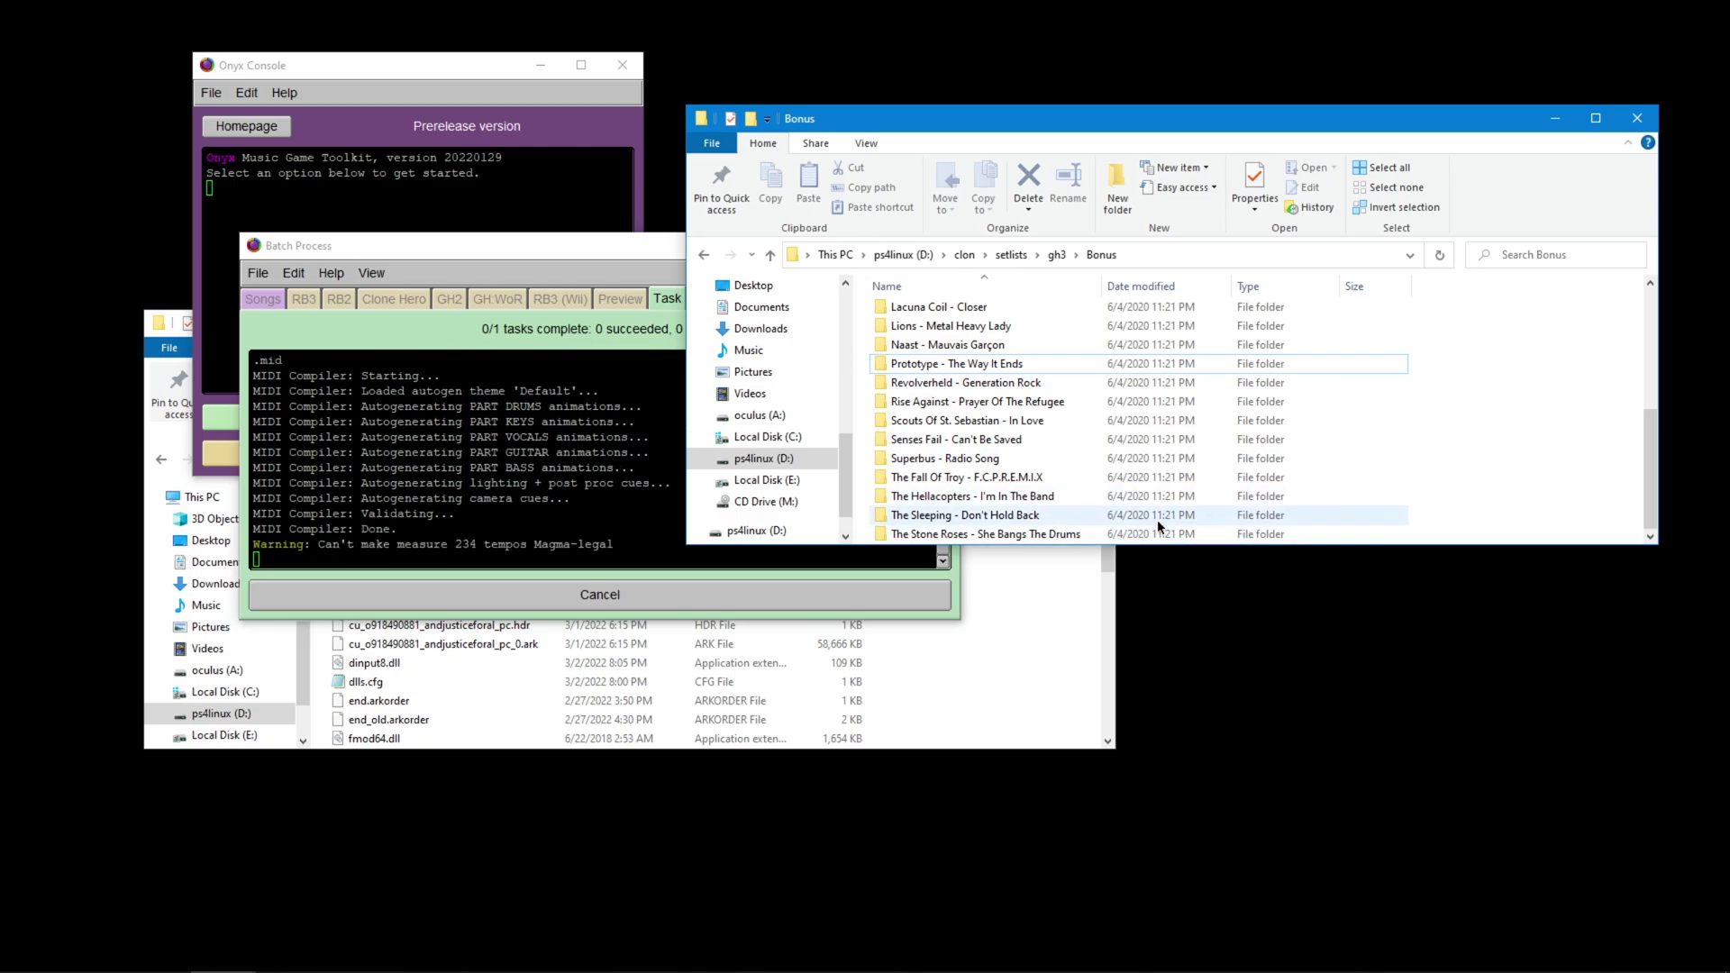
pyautogui.scroll(3, 1523, 441)
pyautogui.scroll(-3, 1527, 435)
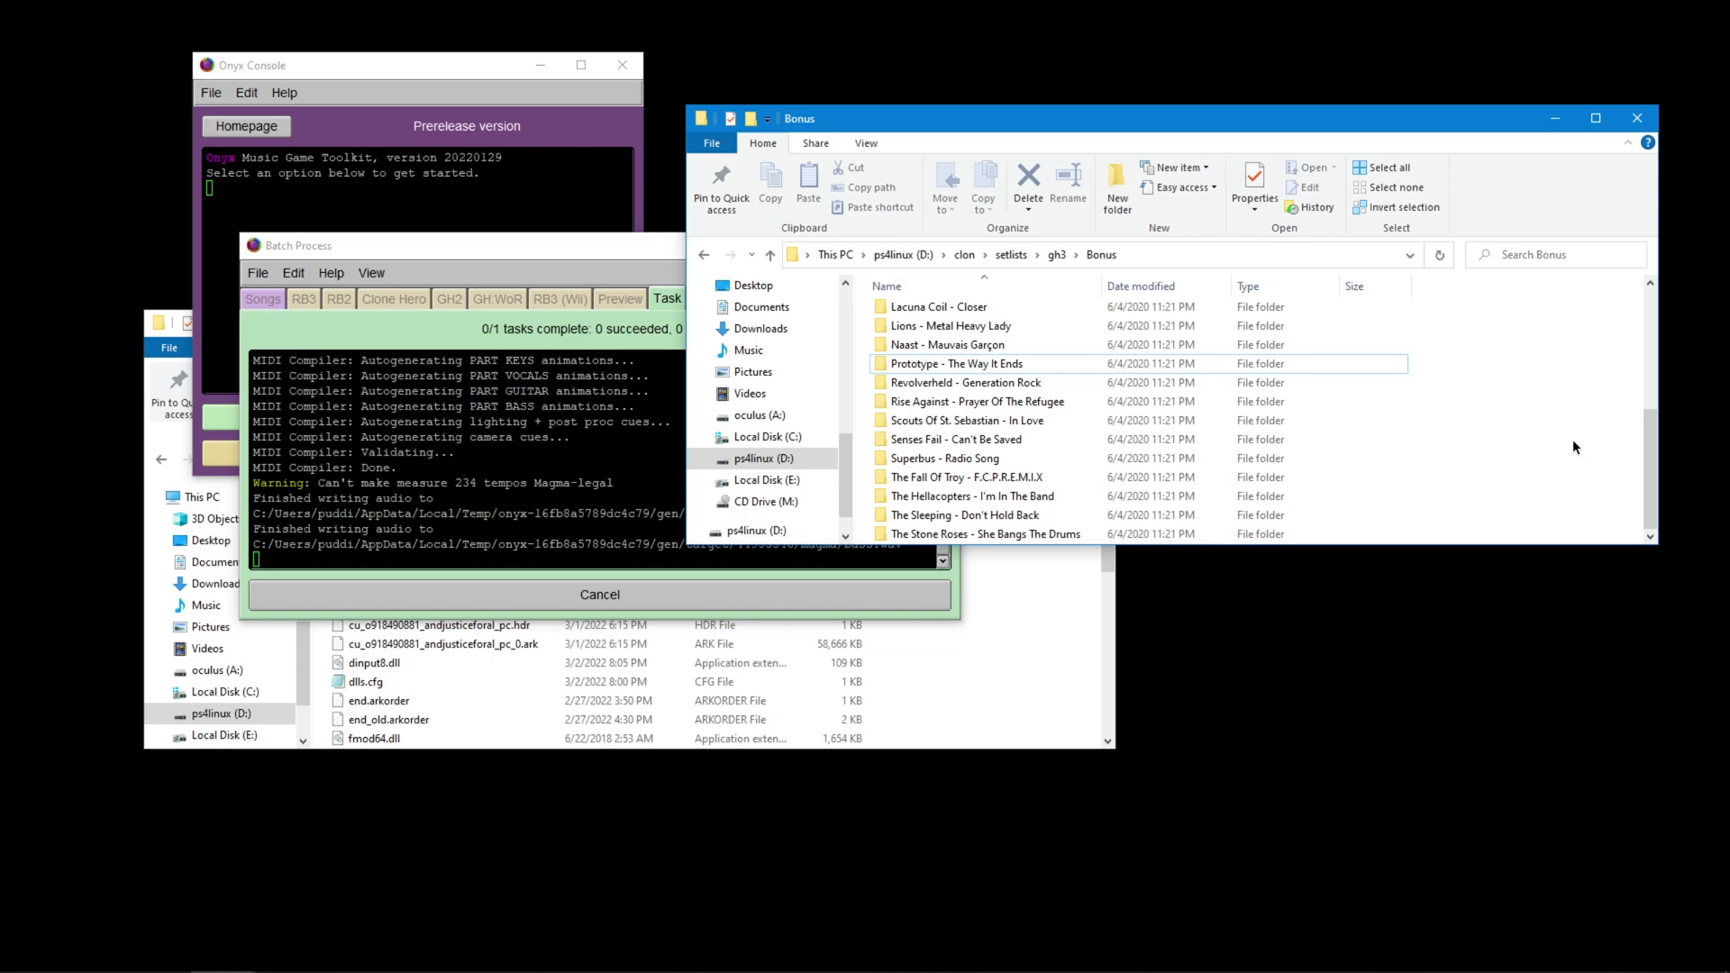
# Review the successful batch log, then minimize the Batch Process window and the Onyx console
pyautogui.click(519, 441)
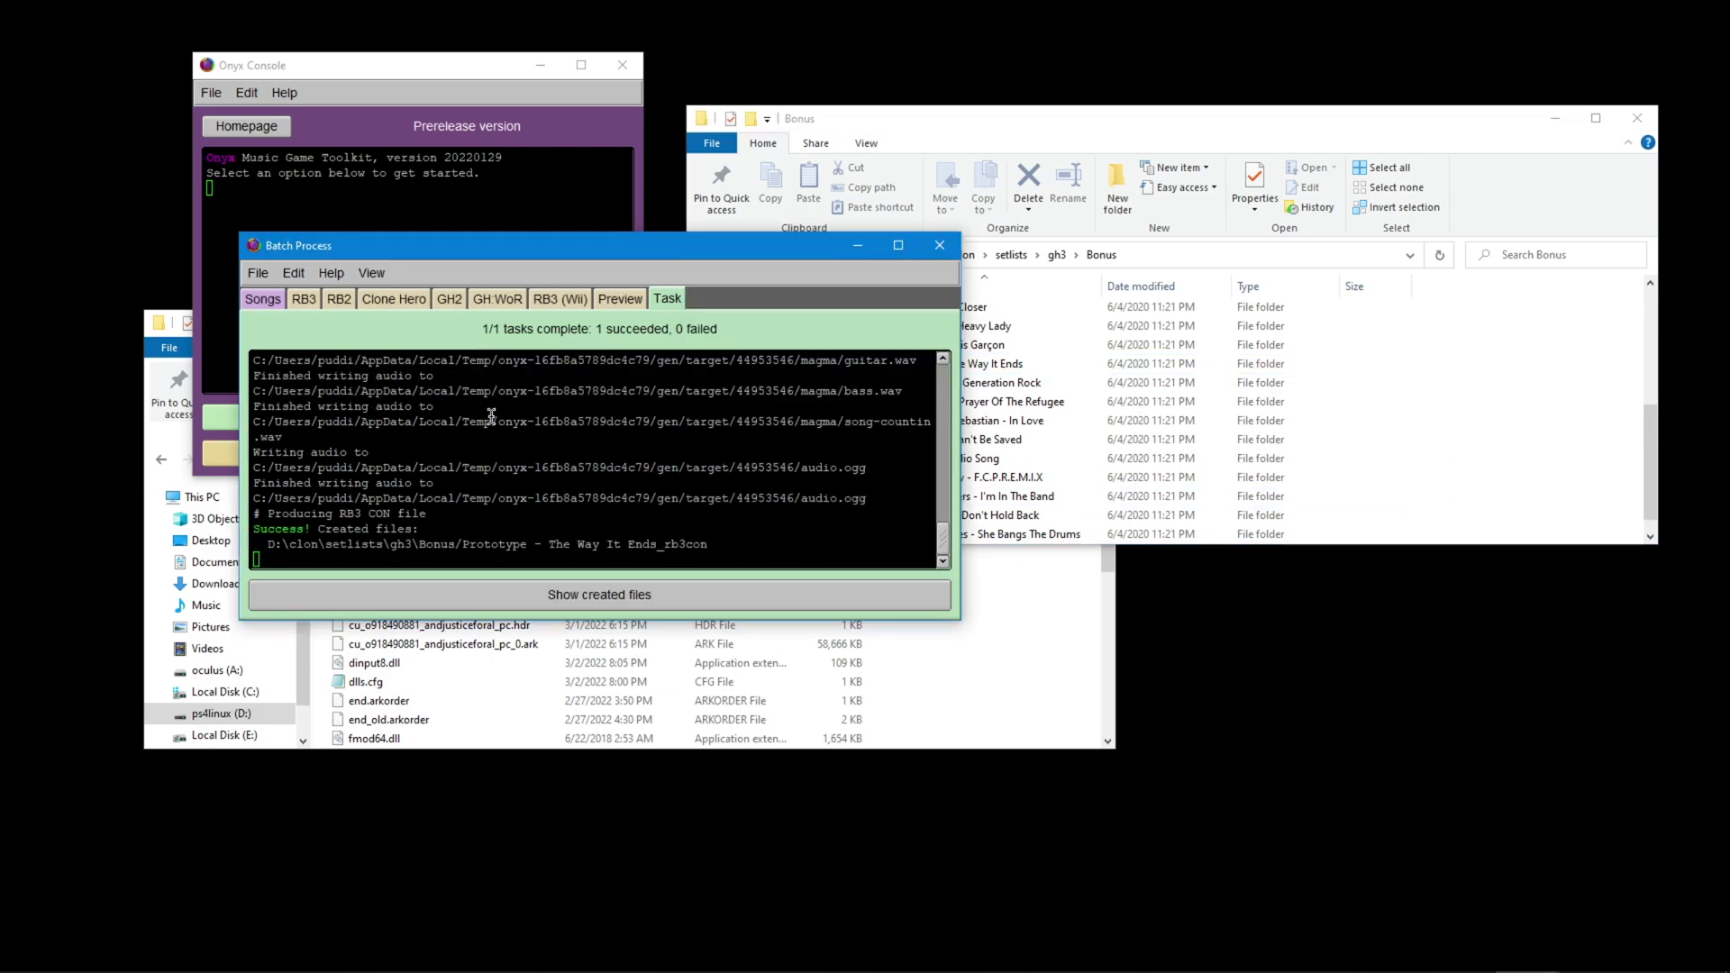
pyautogui.moveTo(365, 528); pyautogui.dragTo(379, 541)
pyautogui.moveTo(735, 552); pyautogui.dragTo(389, 544)
pyautogui.click(431, 564)
pyautogui.click(857, 246)
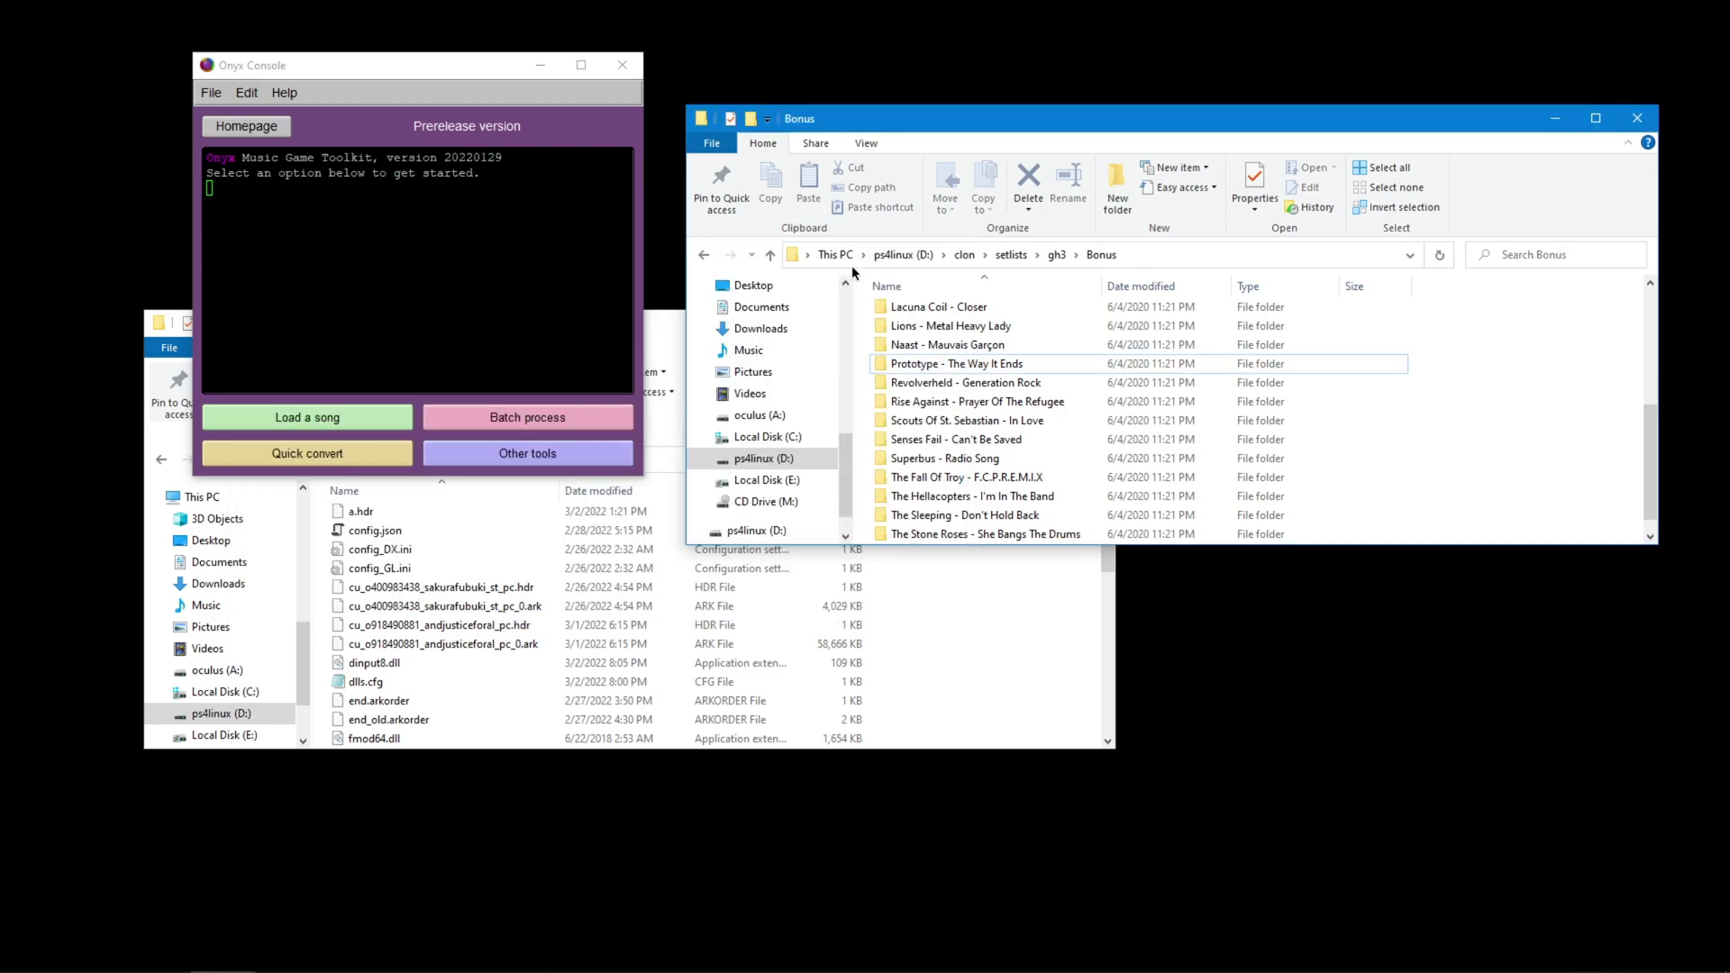
pyautogui.click(540, 65)
# Begin a 'forgetool con2vr' command in Command Prompt
pyautogui.click(104, 960)
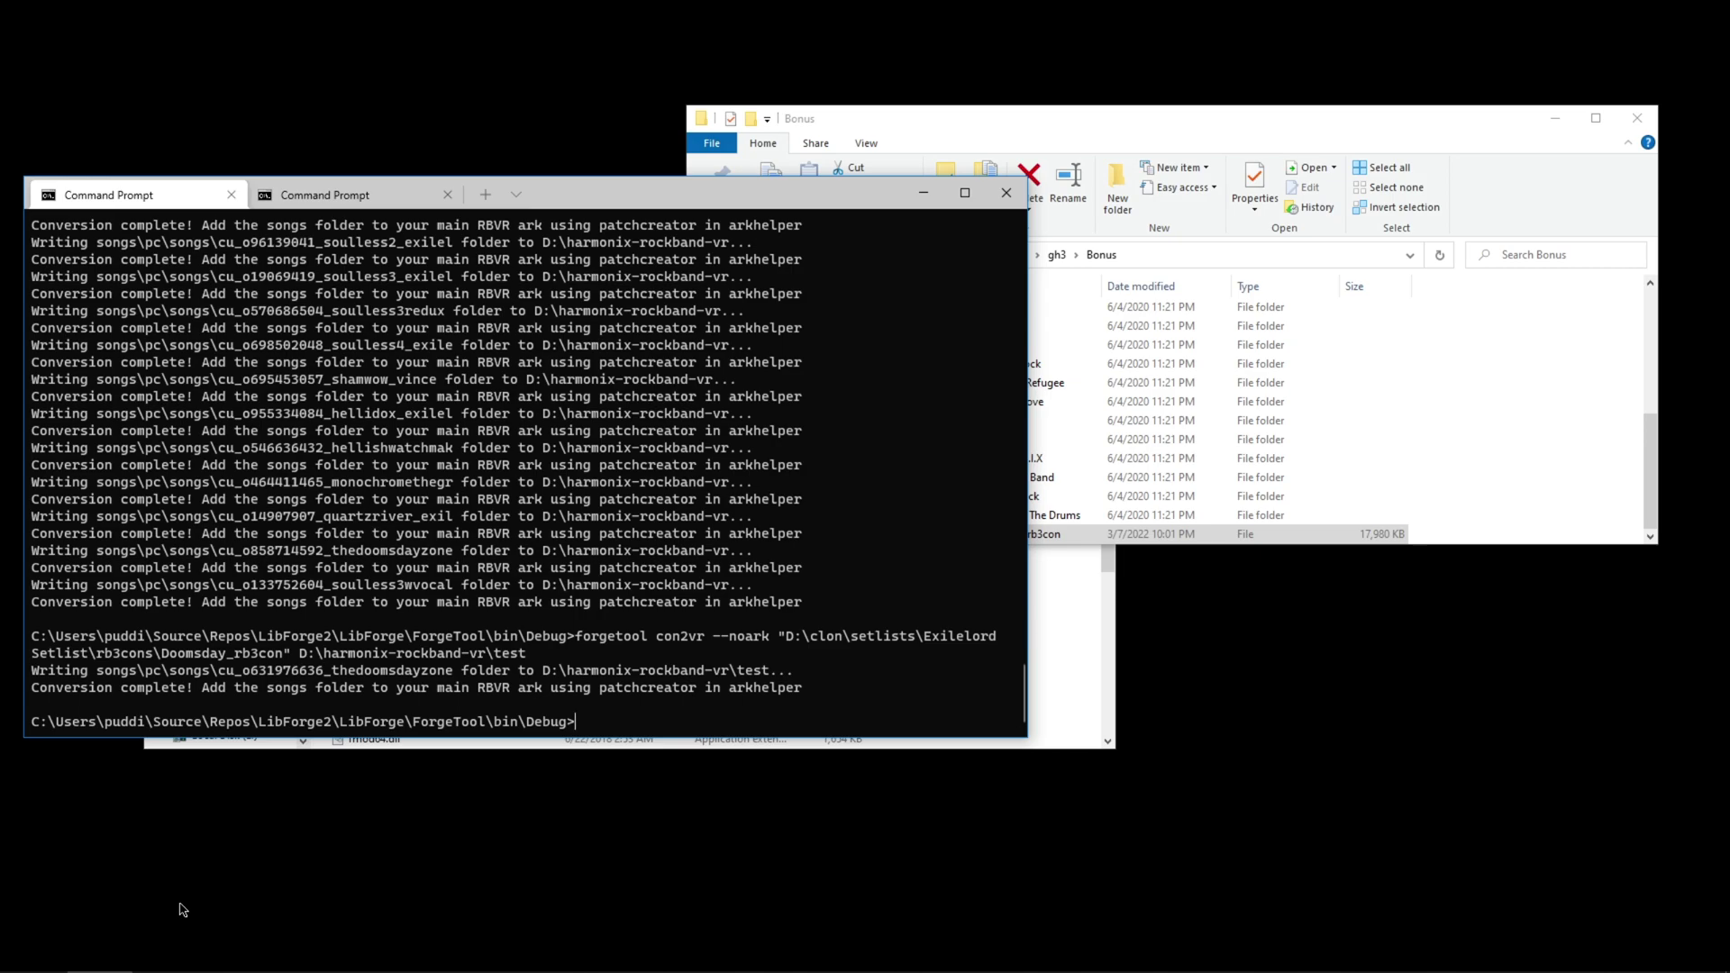
pyautogui.write('cd')
pyautogui.press('BackSpace')
pyautogui.press('BackSpace')
pyautogui.press('BackSpace')
pyautogui.write('forgetool con2vr')
# Add the rb3con file and harmonix-rockband-vr folder paths to the con2vr command and run it
pyautogui.click(1045, 115)
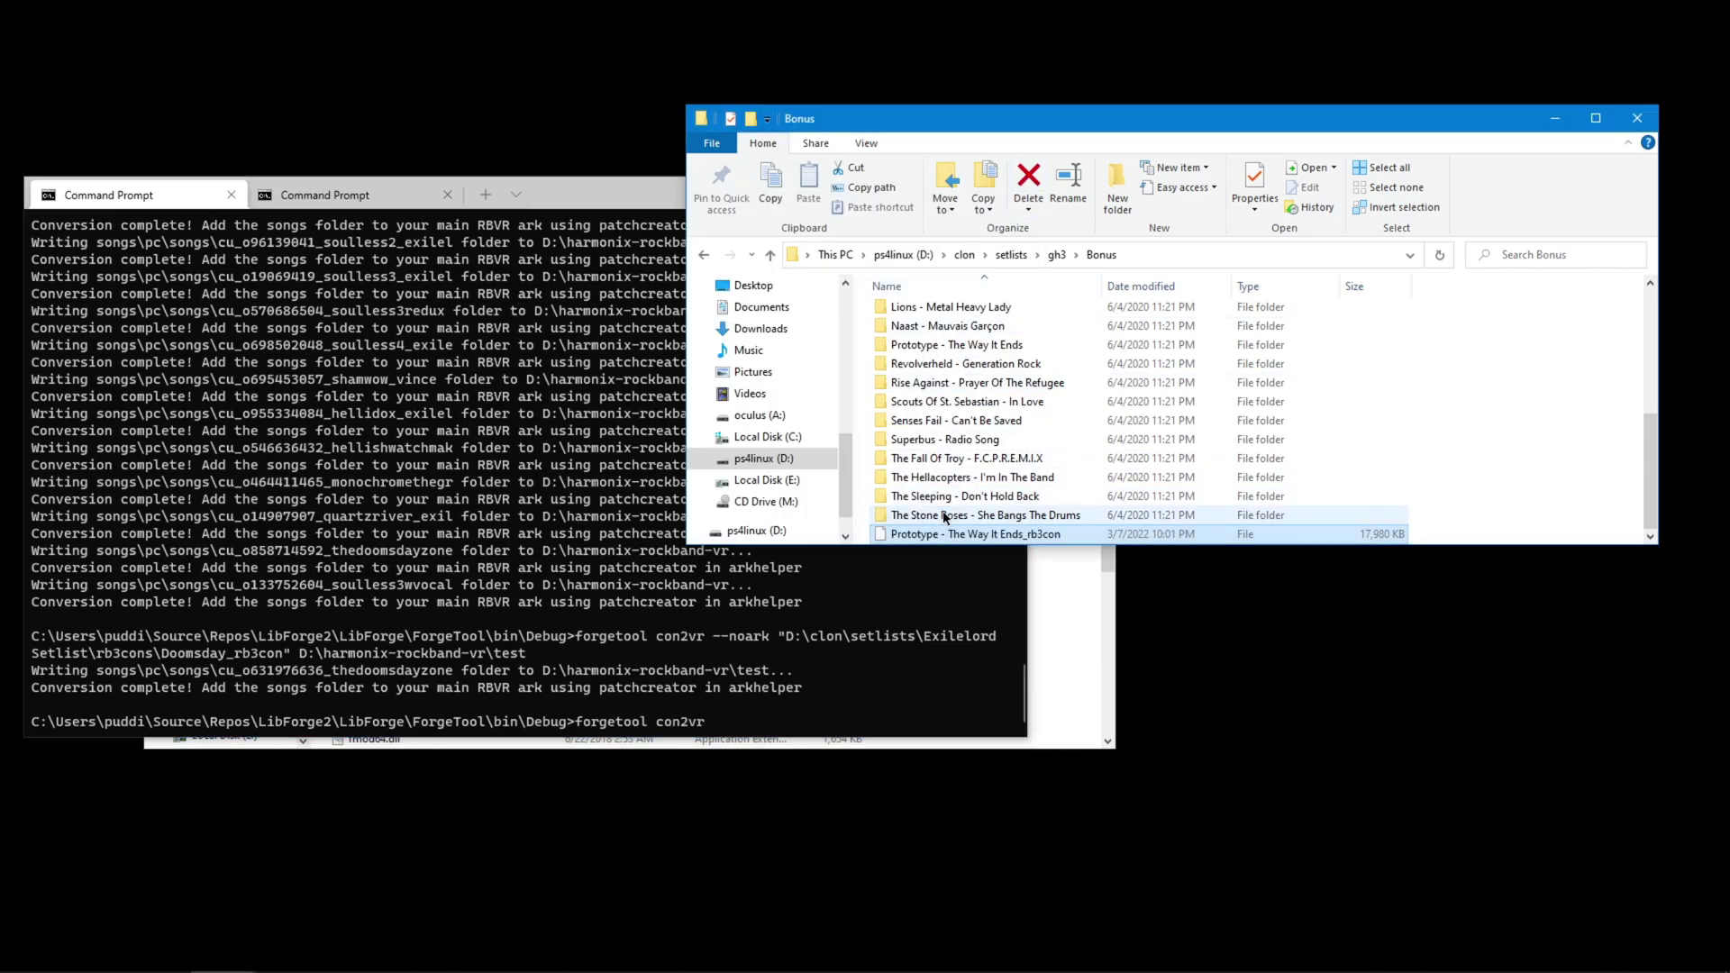
pyautogui.moveTo(946, 534); pyautogui.dragTo(851, 685)
pyautogui.click(1058, 709)
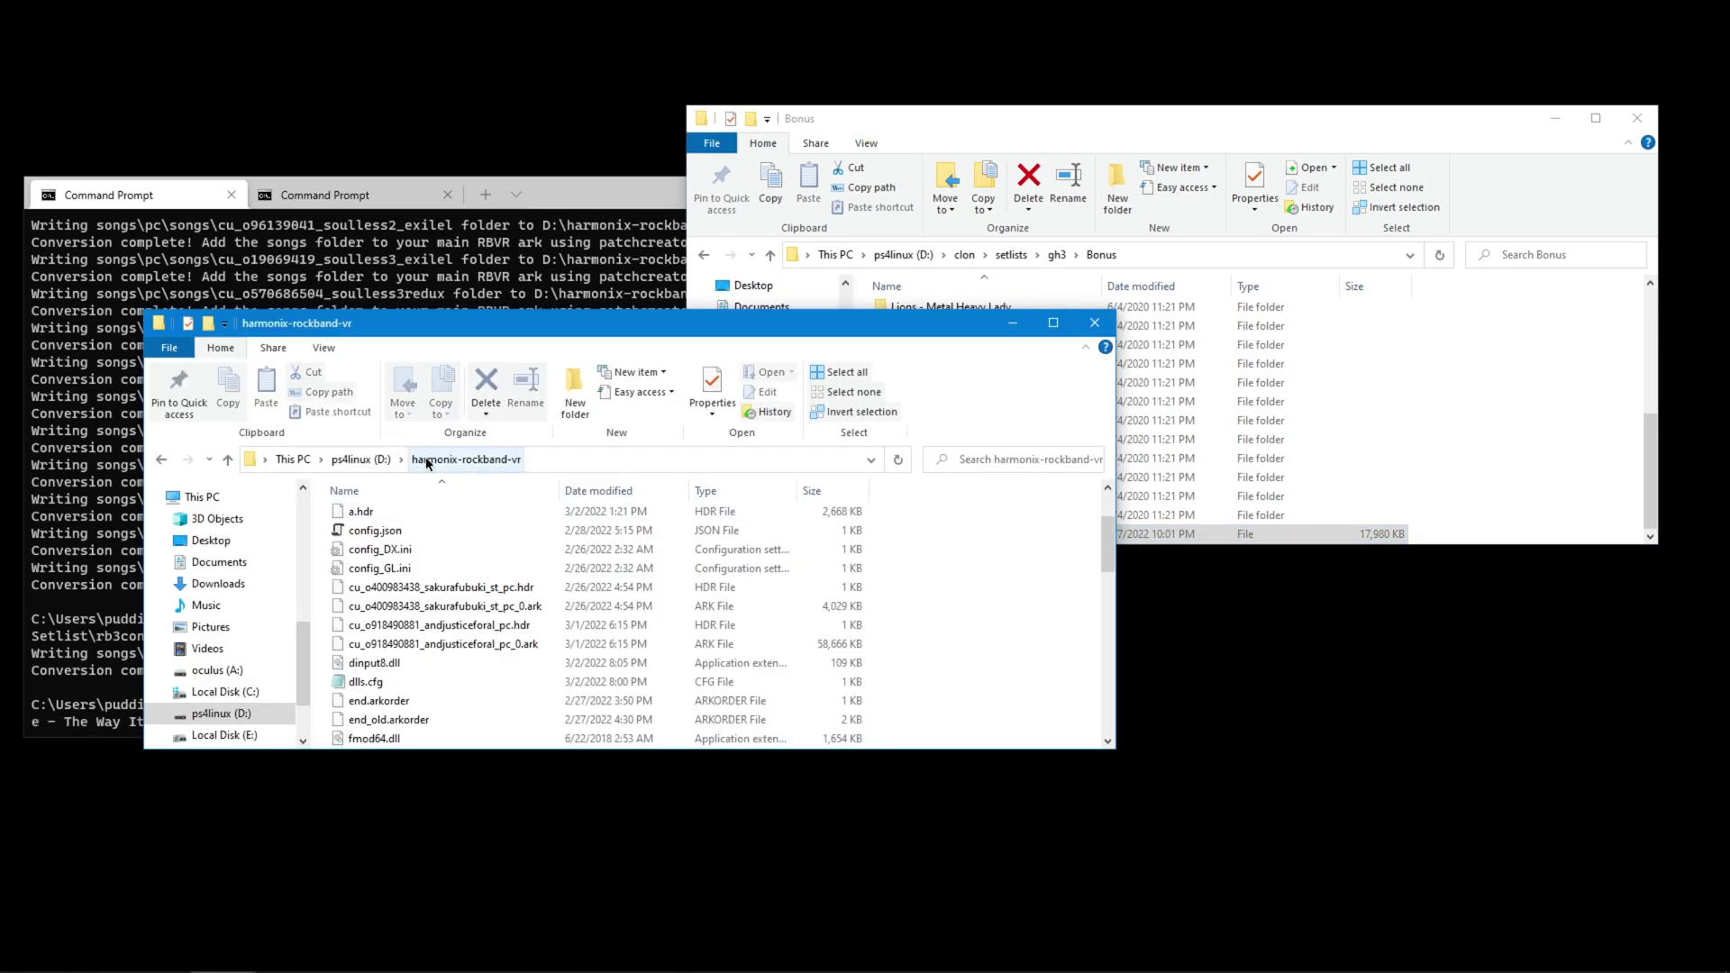
pyautogui.moveTo(428, 464); pyautogui.dragTo(529, 283)
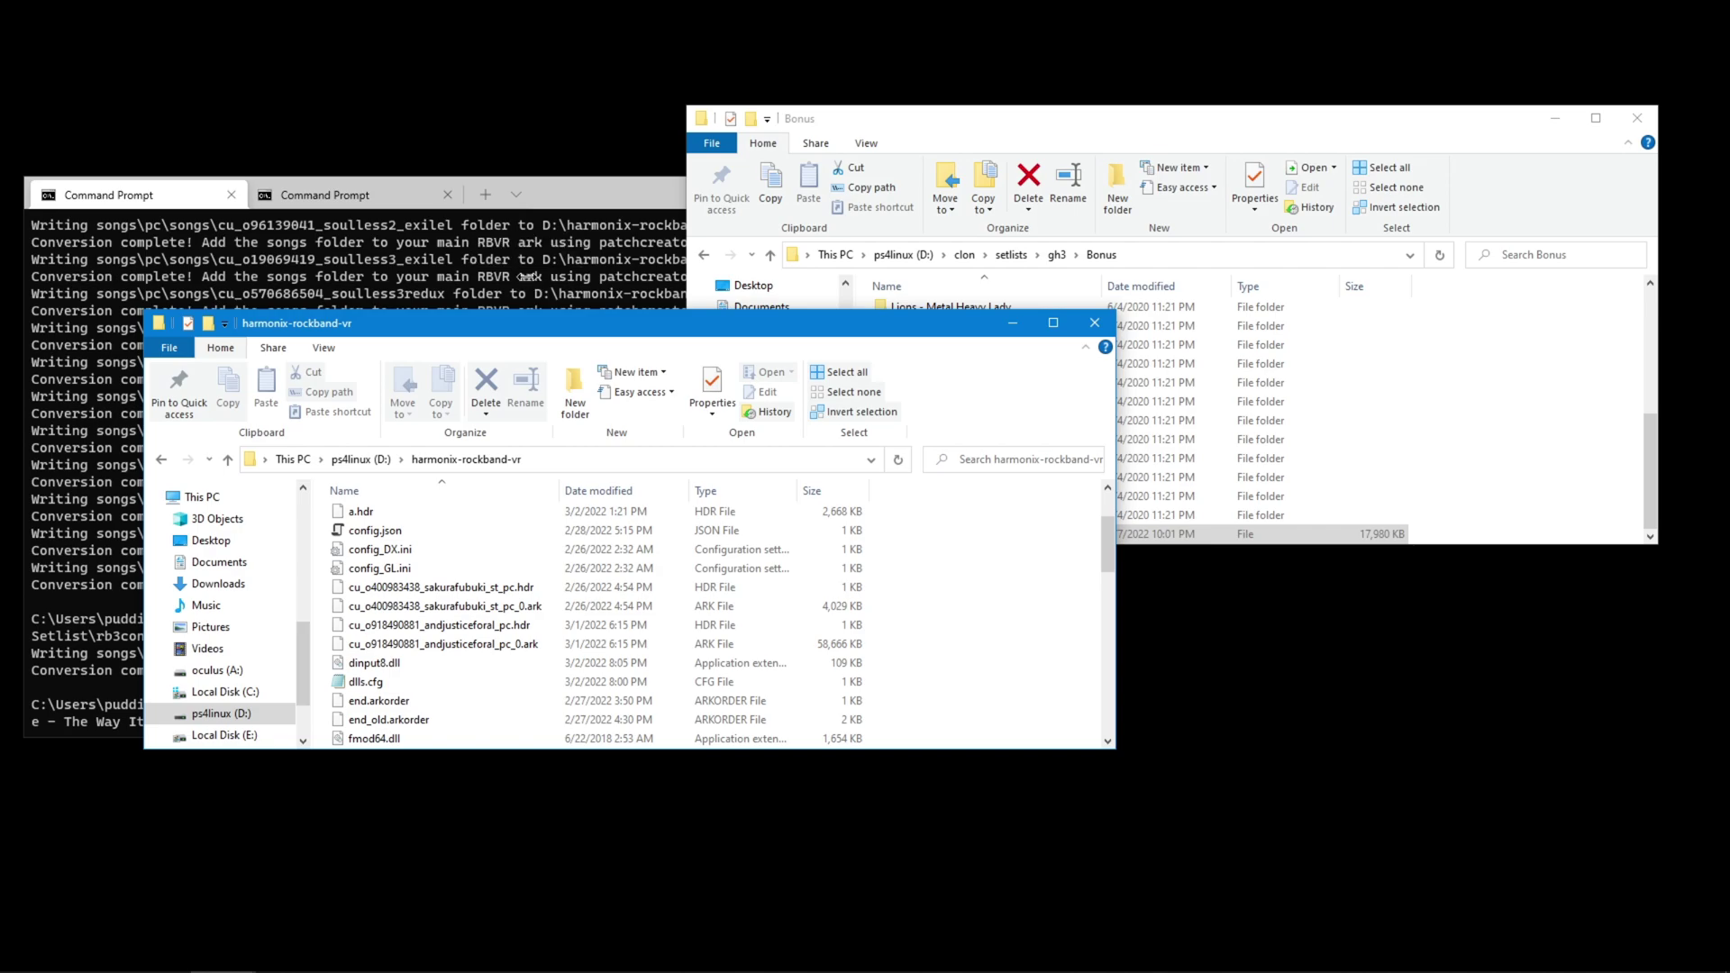
pyautogui.click(530, 285)
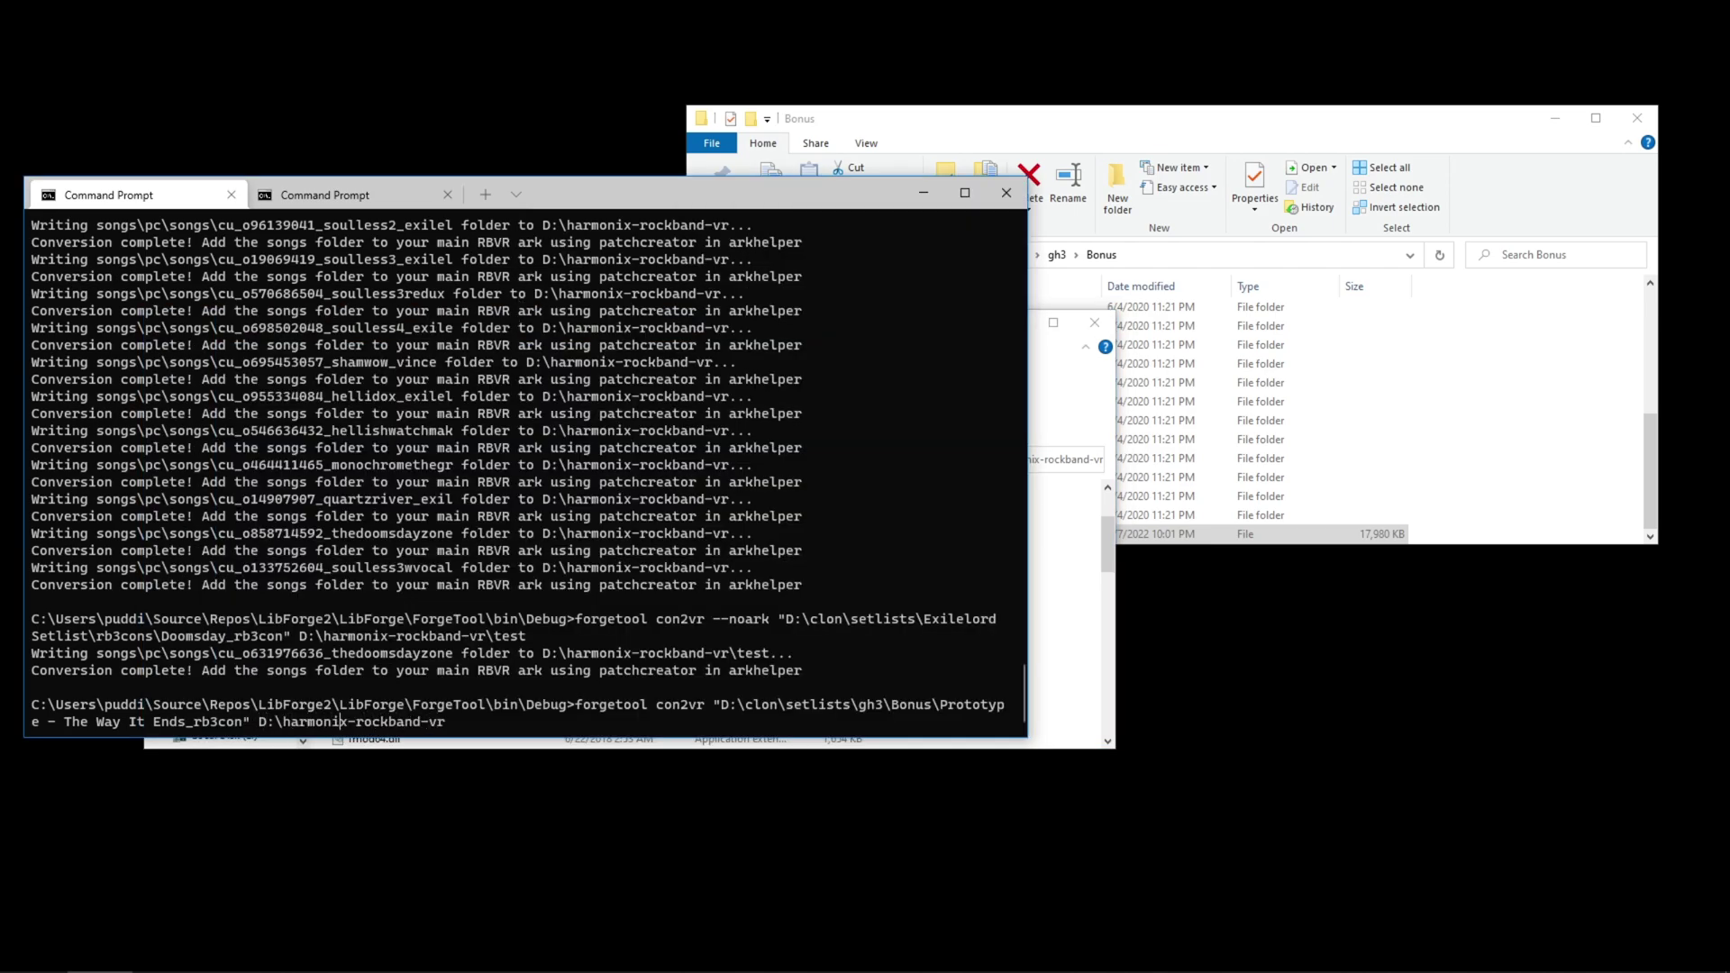
pyautogui.press('End')
pyautogui.write('n')
pyautogui.press('BackSpace')
pyautogui.press('Return')
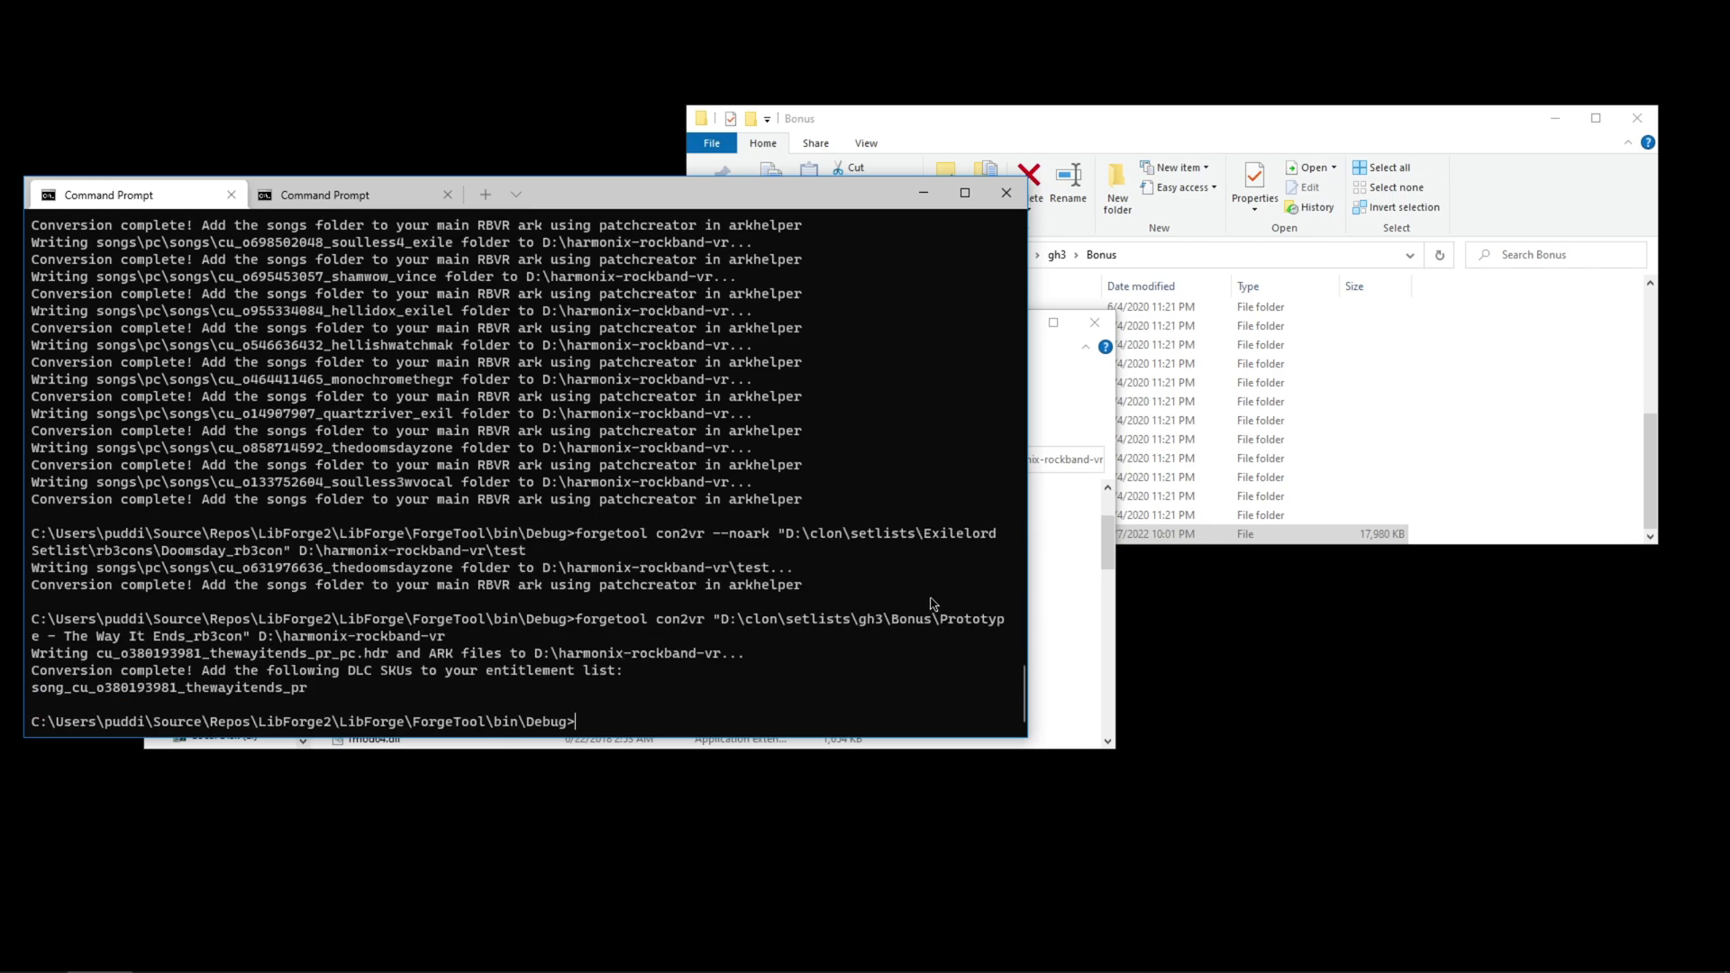
# Check the new thewayitends_pr .hdr and .ark files in harmonix-rockband-vr and open GammonConfig.ini
pyautogui.click(1083, 609)
pyautogui.scroll(-10, 941, 580)
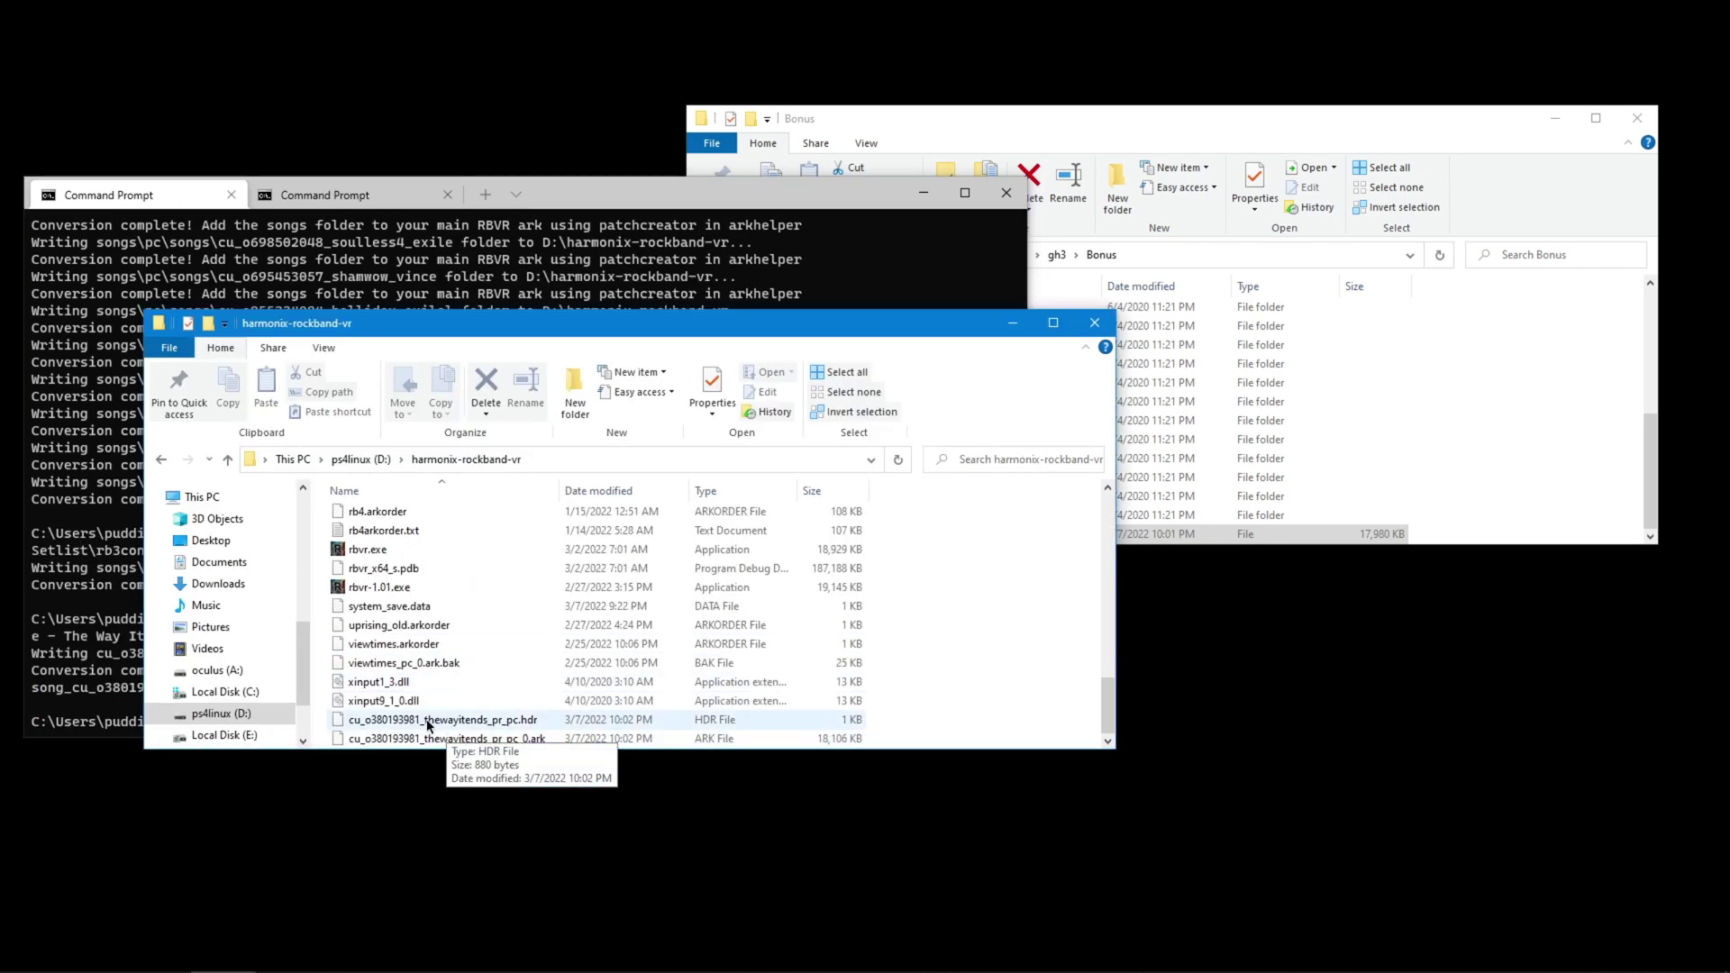
pyautogui.scroll(10, 546, 718)
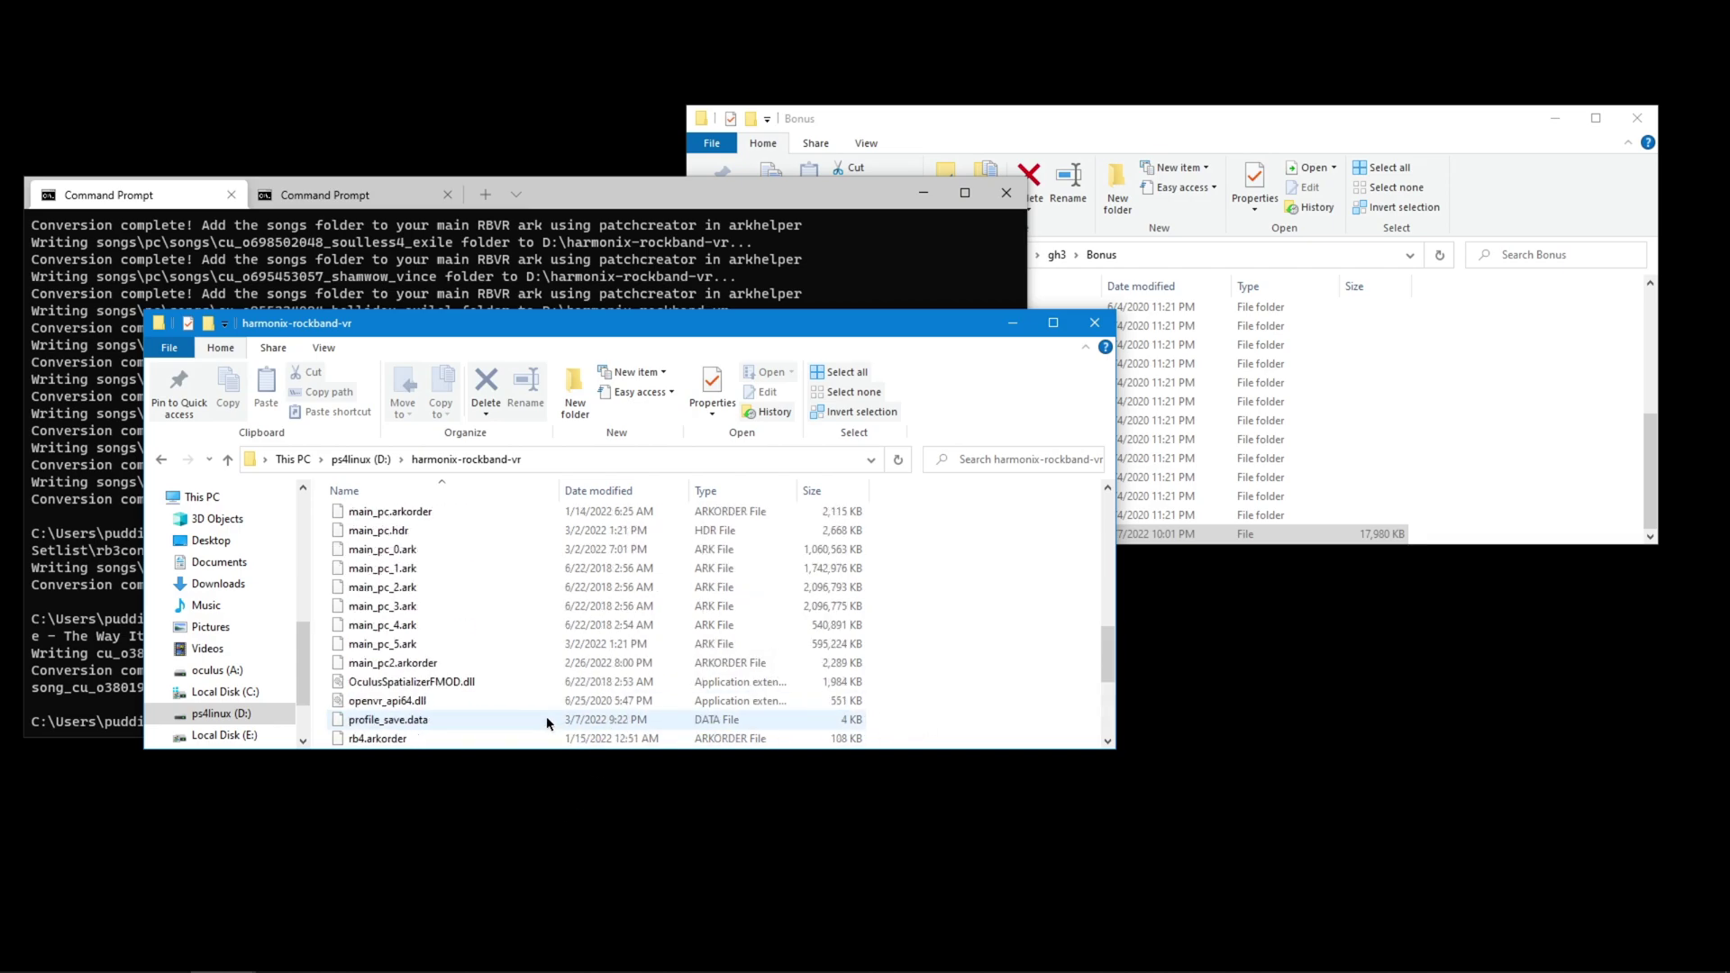
pyautogui.scroll(1, 524, 699)
pyautogui.doubleClick(422, 626)
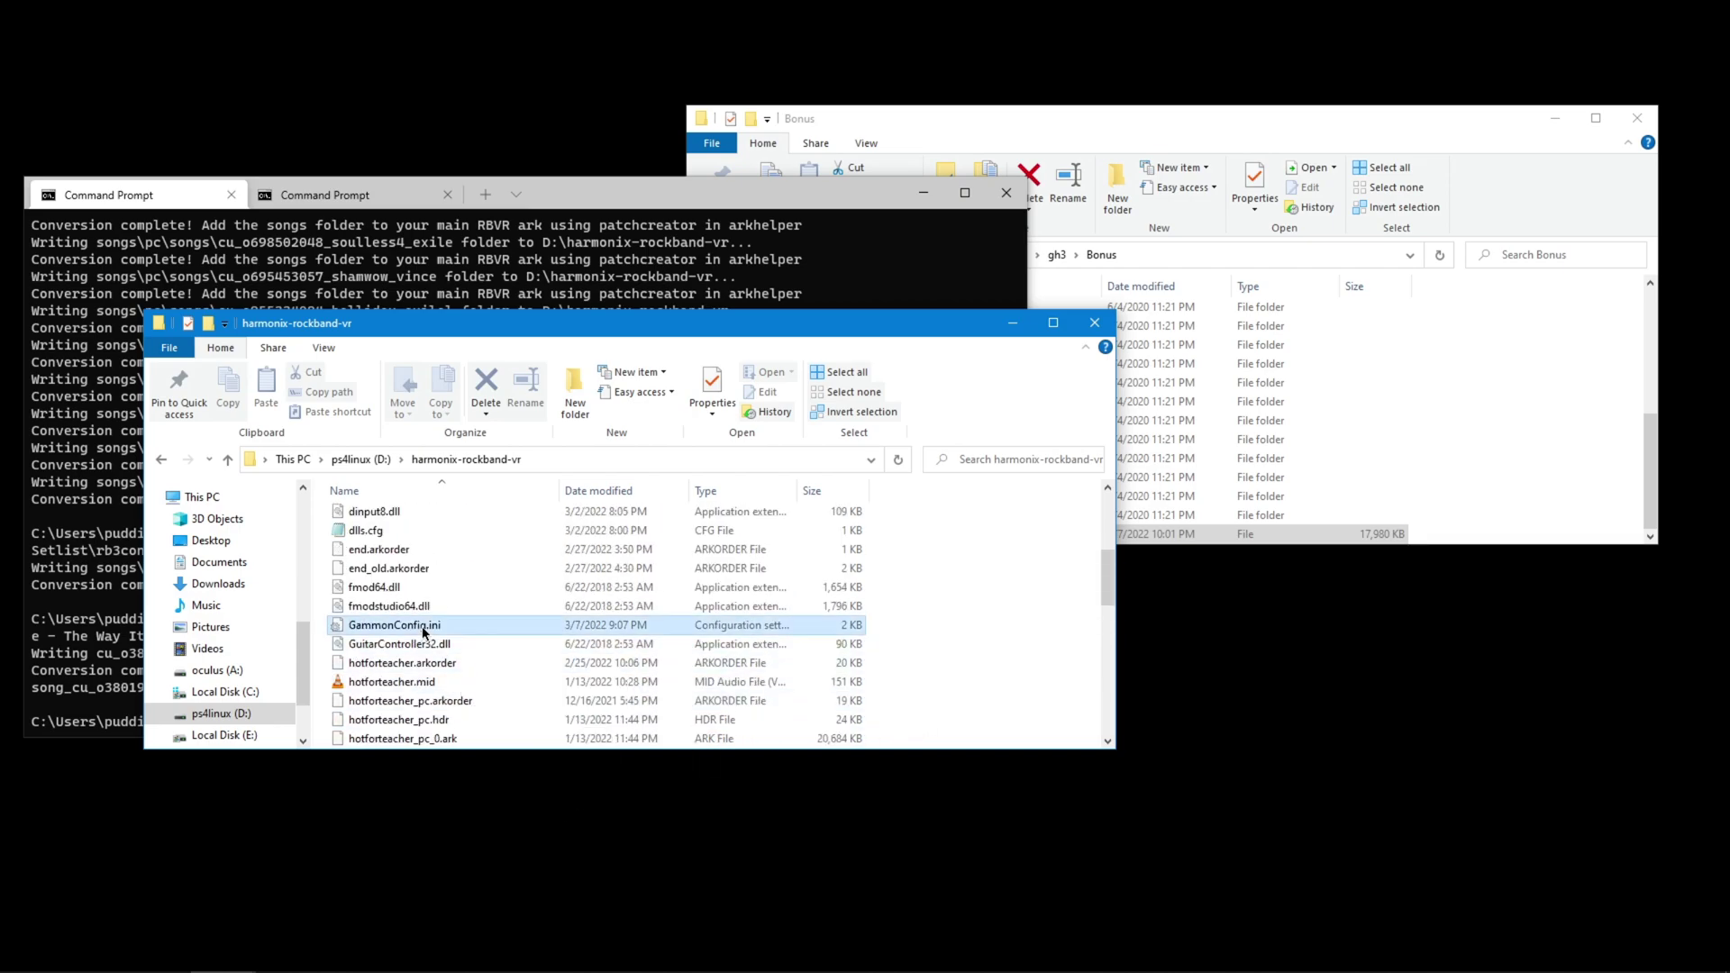
# Delete the old thewayitends DLC line from GammonConfig.ini
pyautogui.scroll(-1, 863, 521)
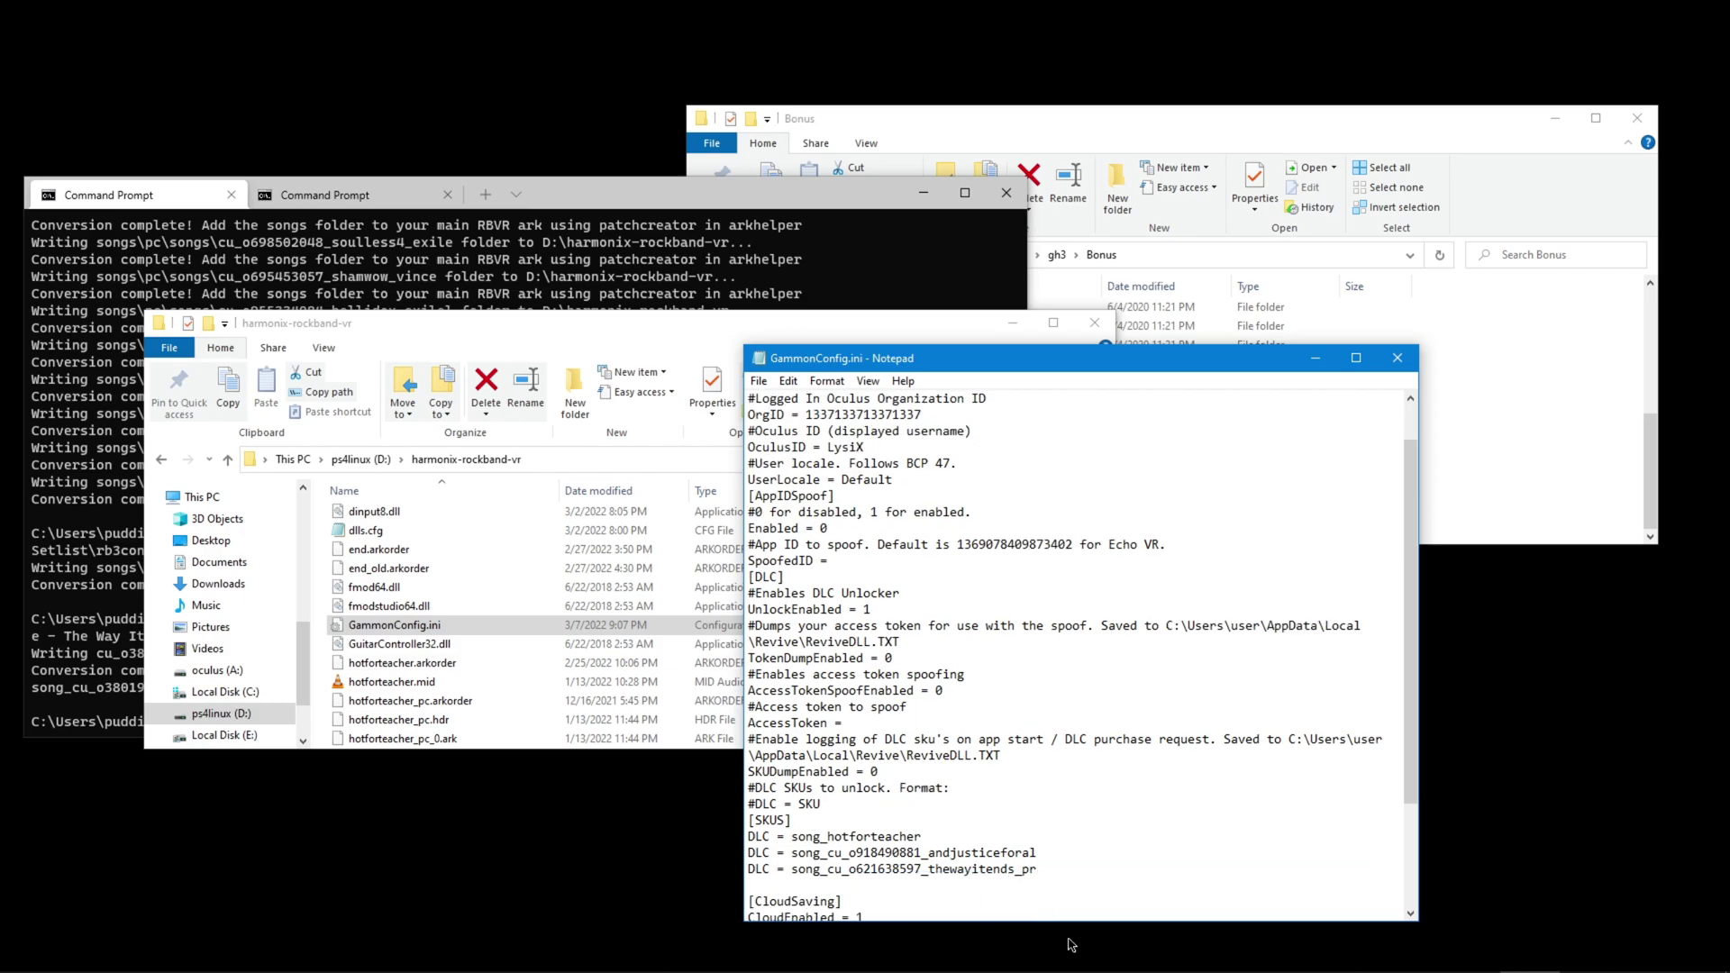
pyautogui.moveTo(1037, 870); pyautogui.dragTo(693, 867)
pyautogui.press('Delete')
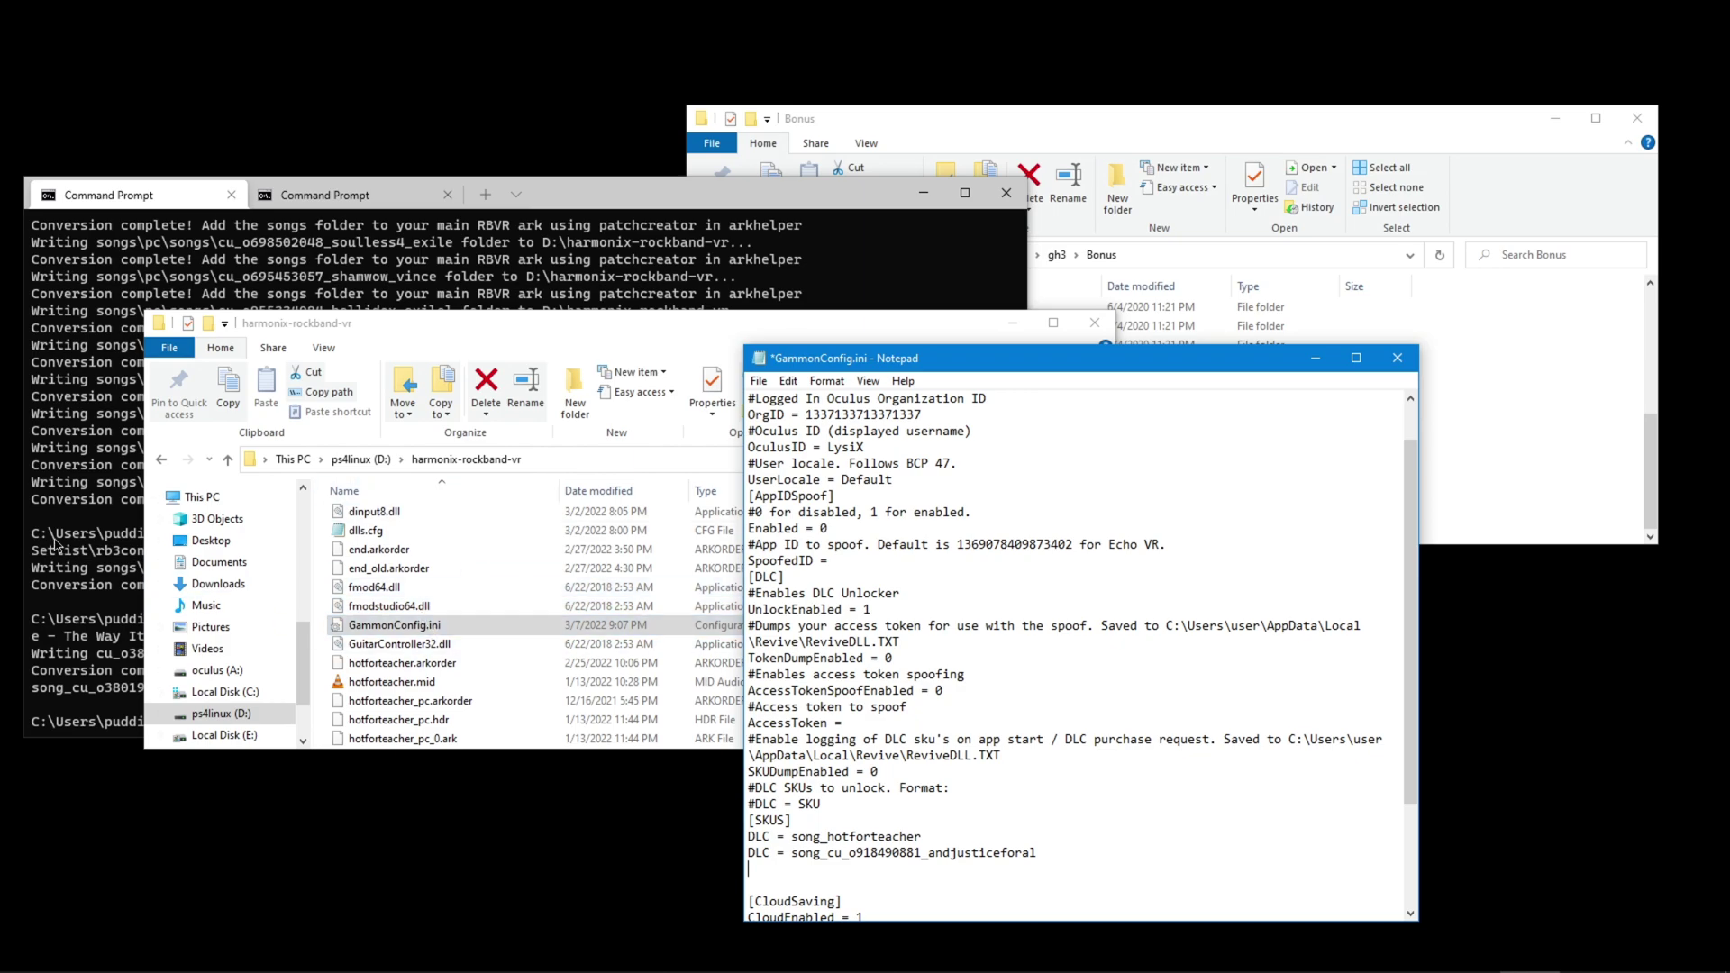
# Copy the new SKU song_cu_o380193981_thewayitends_pr from the ForgeTool output
pyautogui.click(79, 556)
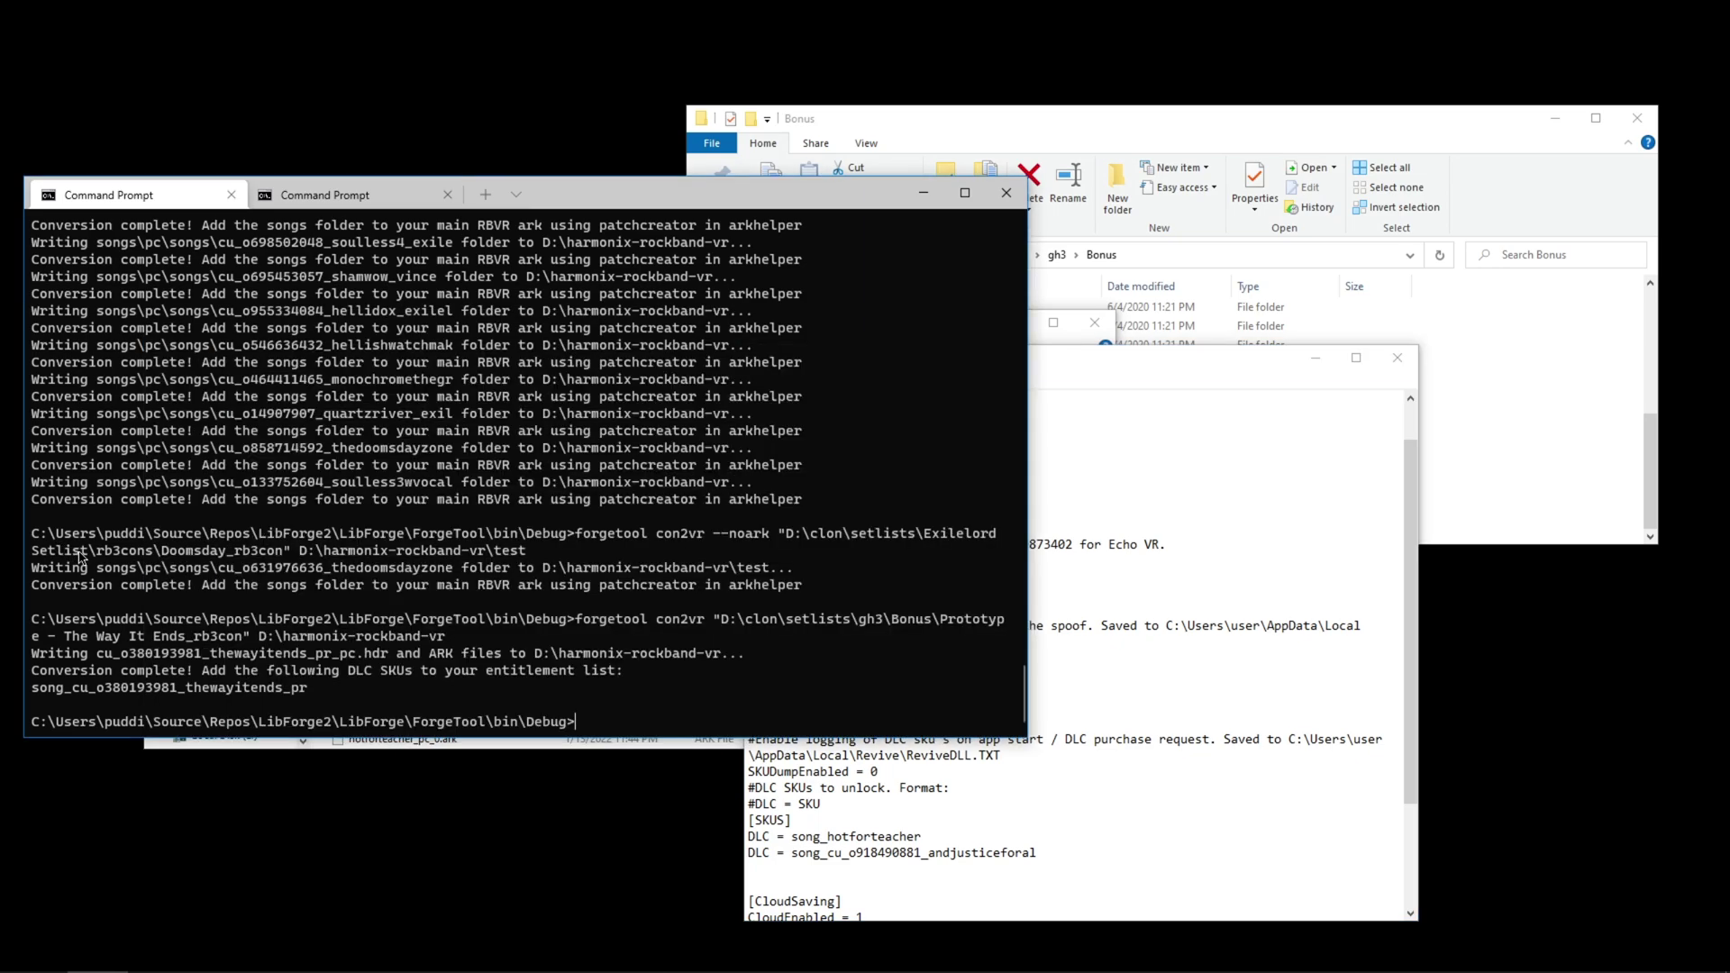
pyautogui.moveTo(309, 691); pyautogui.dragTo(32, 694)
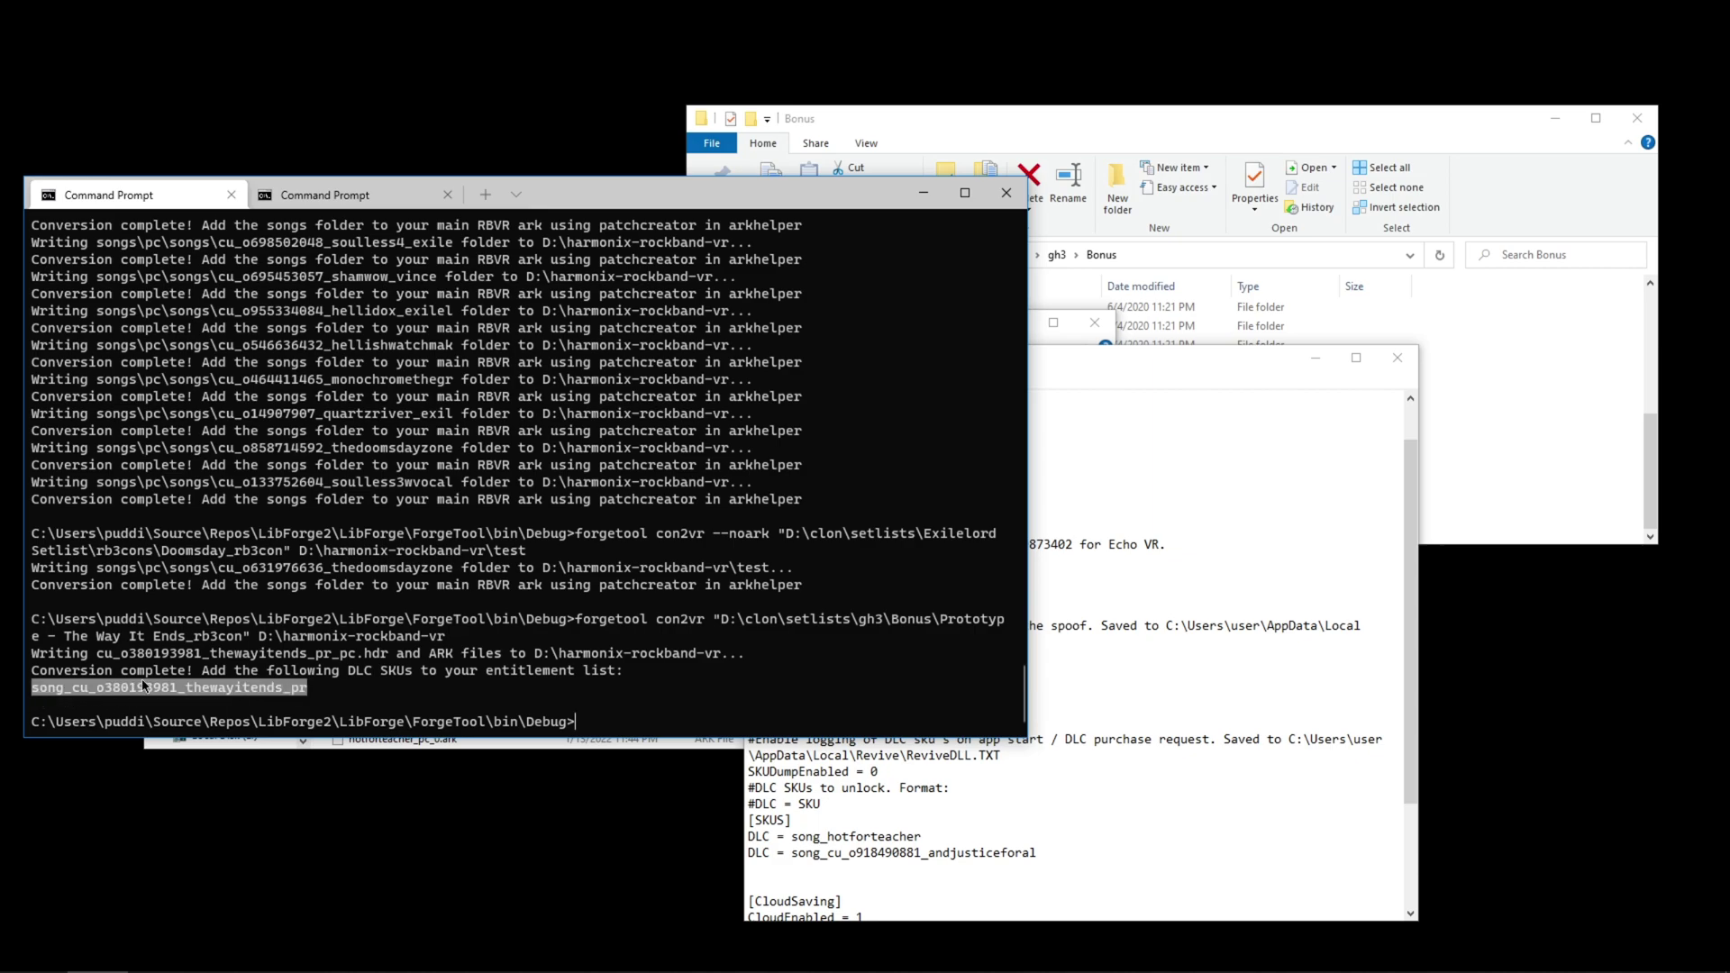
pyautogui.hotkey('ctrl', 'c')
pyautogui.click(794, 870)
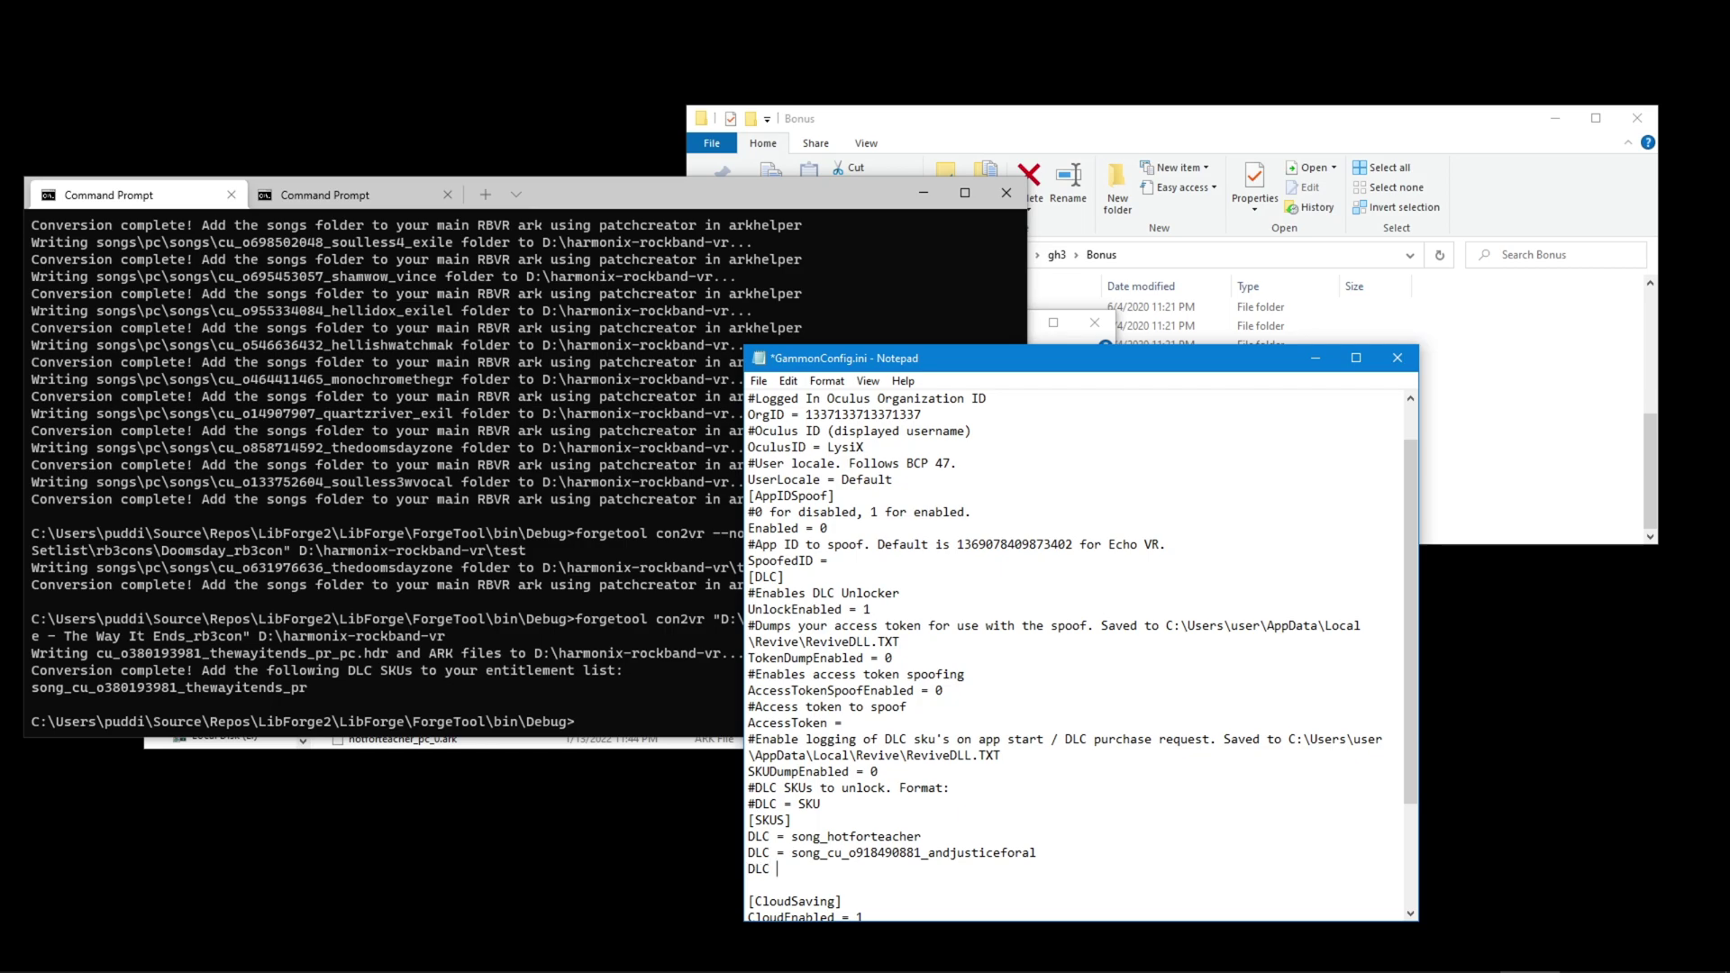
pyautogui.click(68, 678)
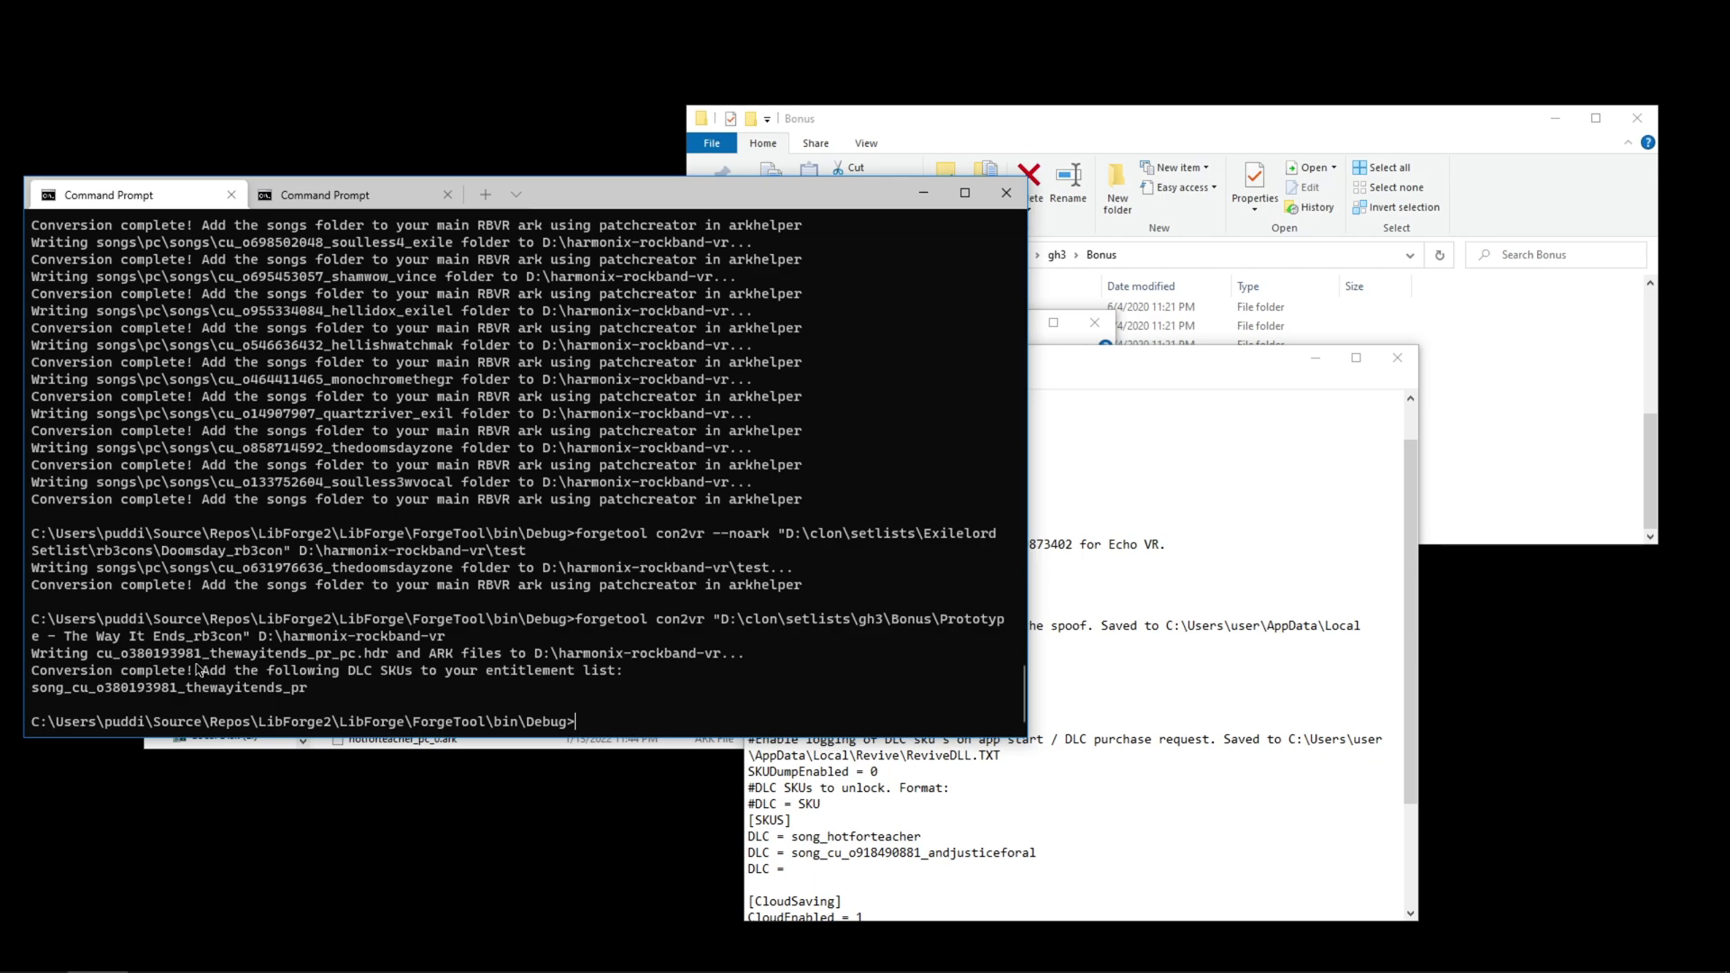
pyautogui.moveTo(332, 676); pyautogui.dragTo(592, 671)
pyautogui.click(454, 671)
pyautogui.moveTo(32, 689); pyautogui.dragTo(306, 696)
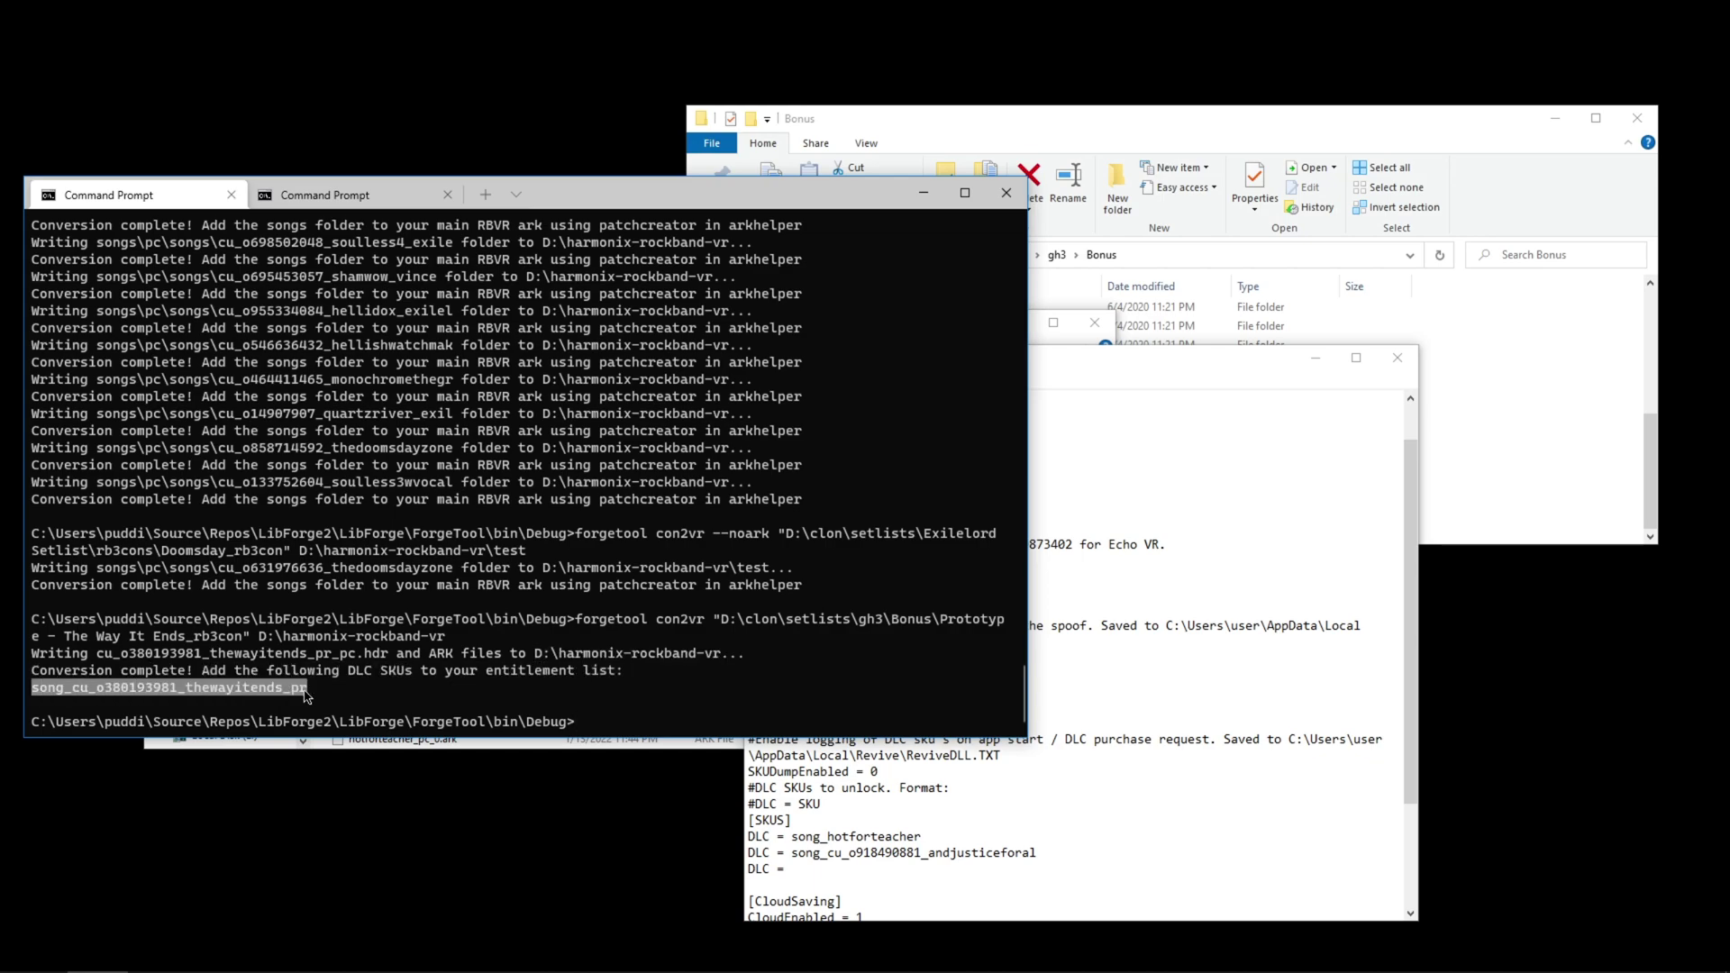
pyautogui.hotkey('ctrl', 'c')
# Paste song_cu_o380193981_thewayitends_pr after 'DLC = ' in GammonConfig.ini's SKU list
pyautogui.click(812, 867)
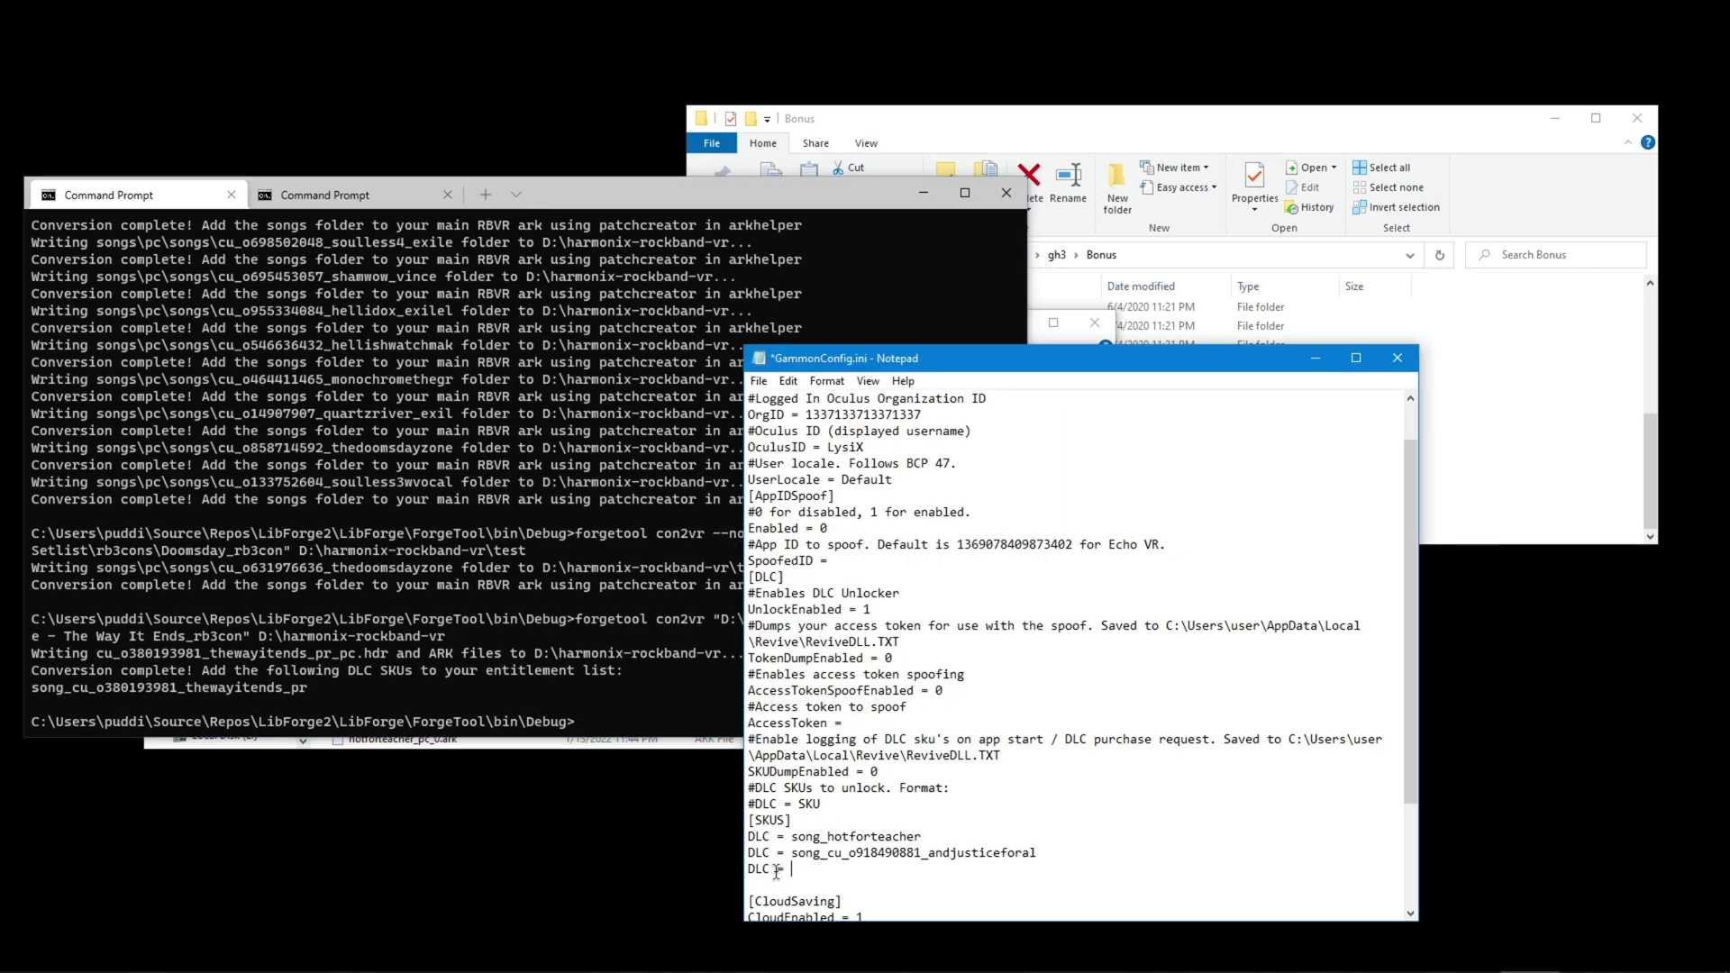
pyautogui.hotkey('ctrl', 'v')
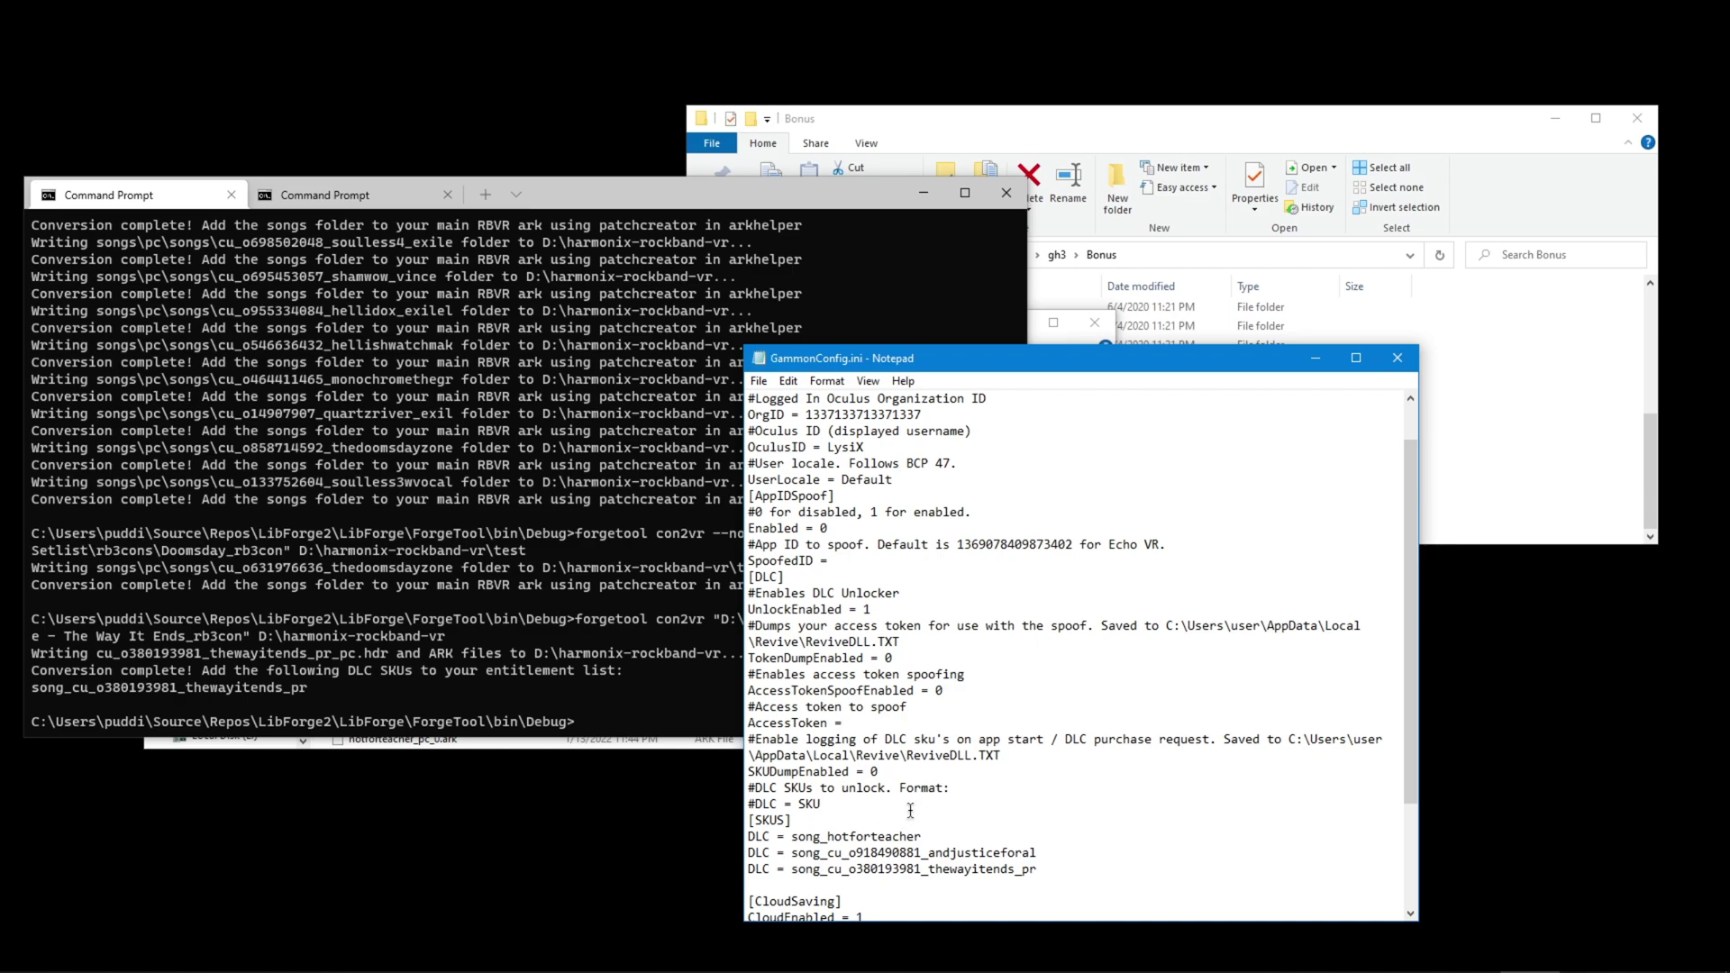
pyautogui.moveTo(1065, 854); pyautogui.dragTo(747, 834)
pyautogui.click(1000, 853)
pyautogui.click(923, 193)
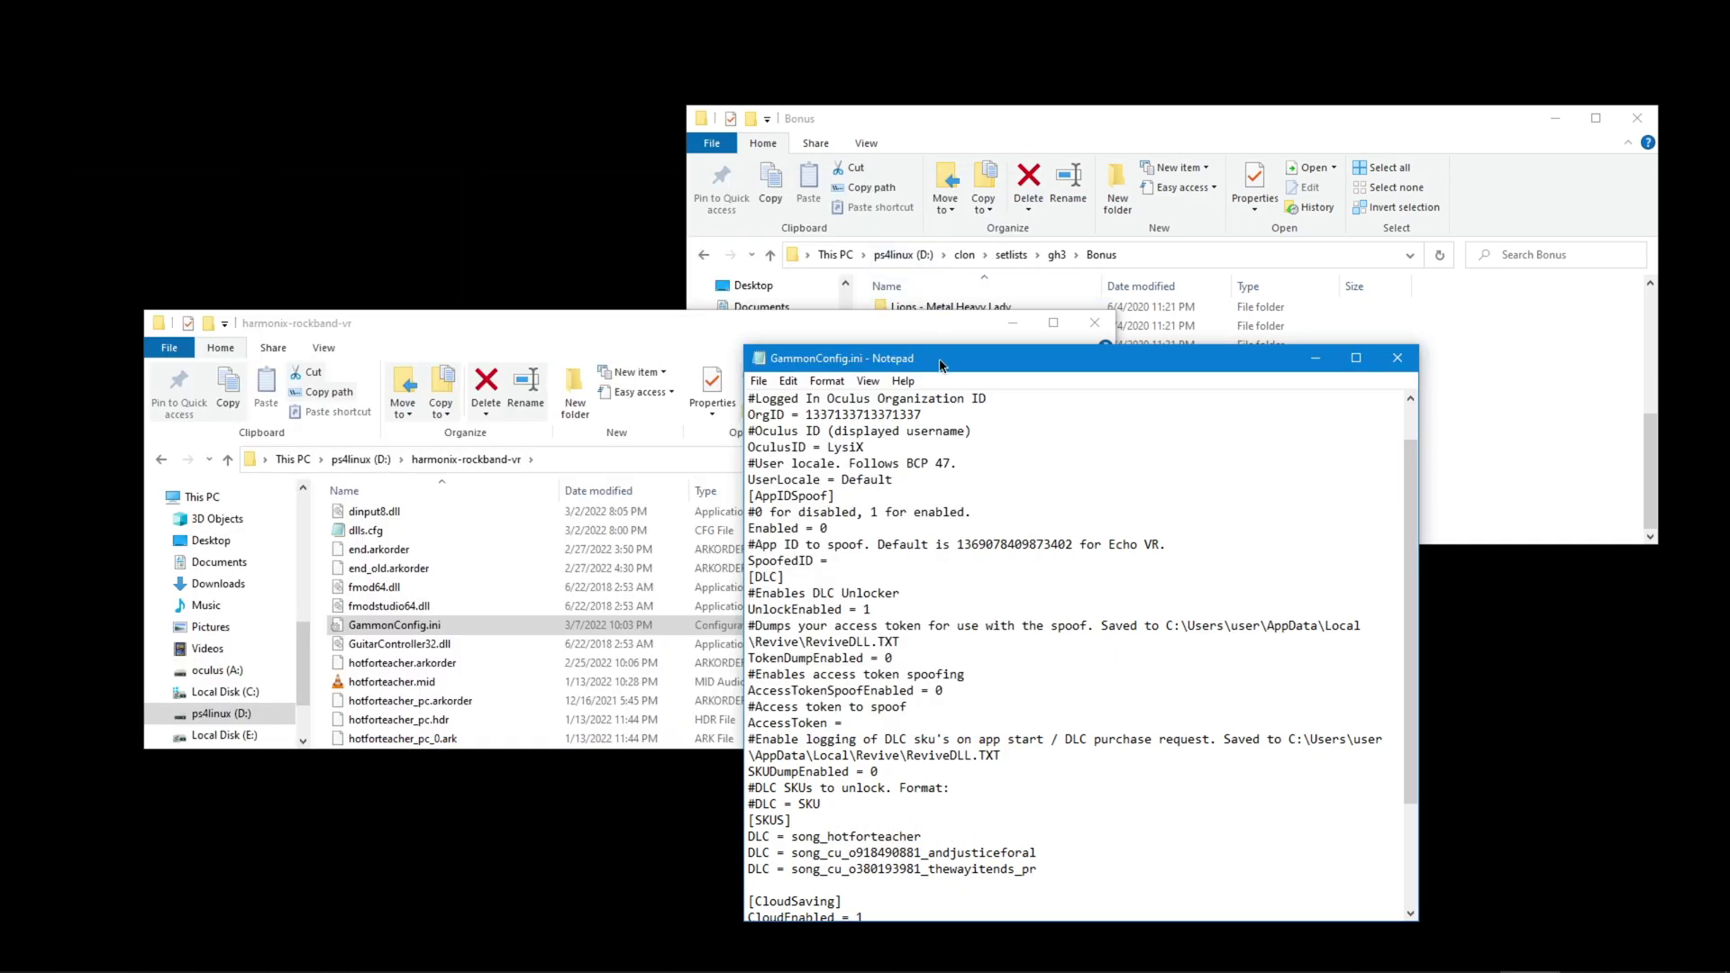
# Move Notepad aside and start Rock Band VR via rbvr-1.01.exe in harmonix-rockband-vr
pyautogui.moveTo(940, 365); pyautogui.dragTo(1052, 374)
pyautogui.click(608, 350)
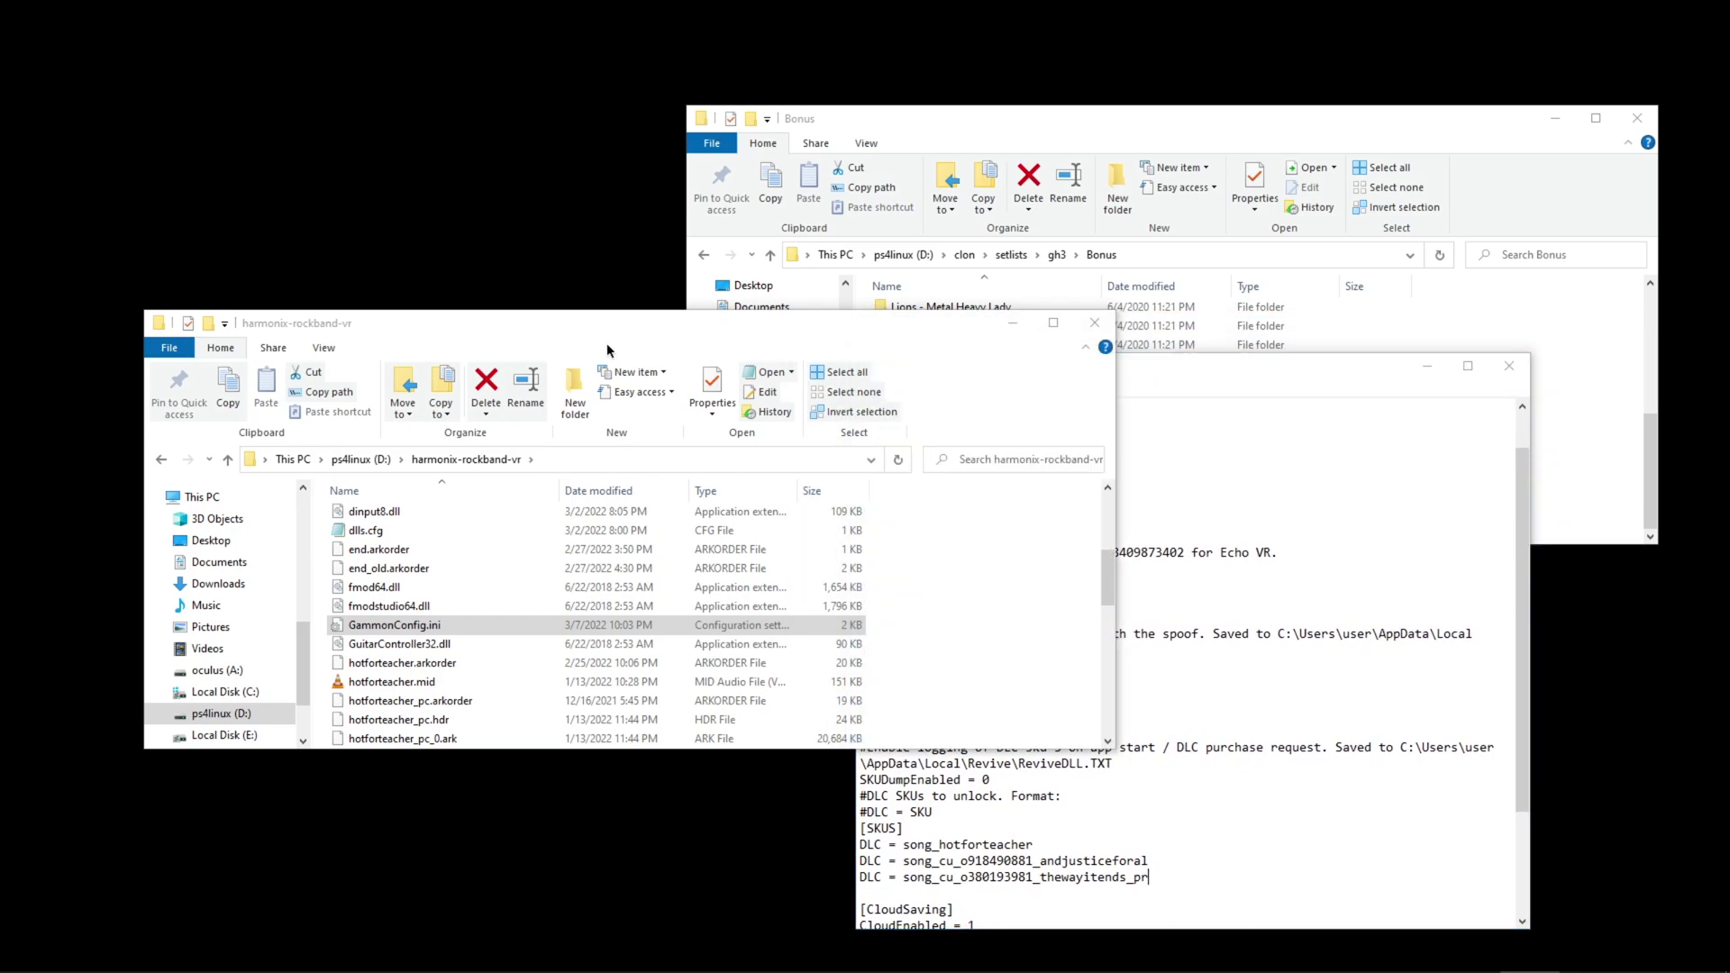
pyautogui.scroll(-5, 964, 586)
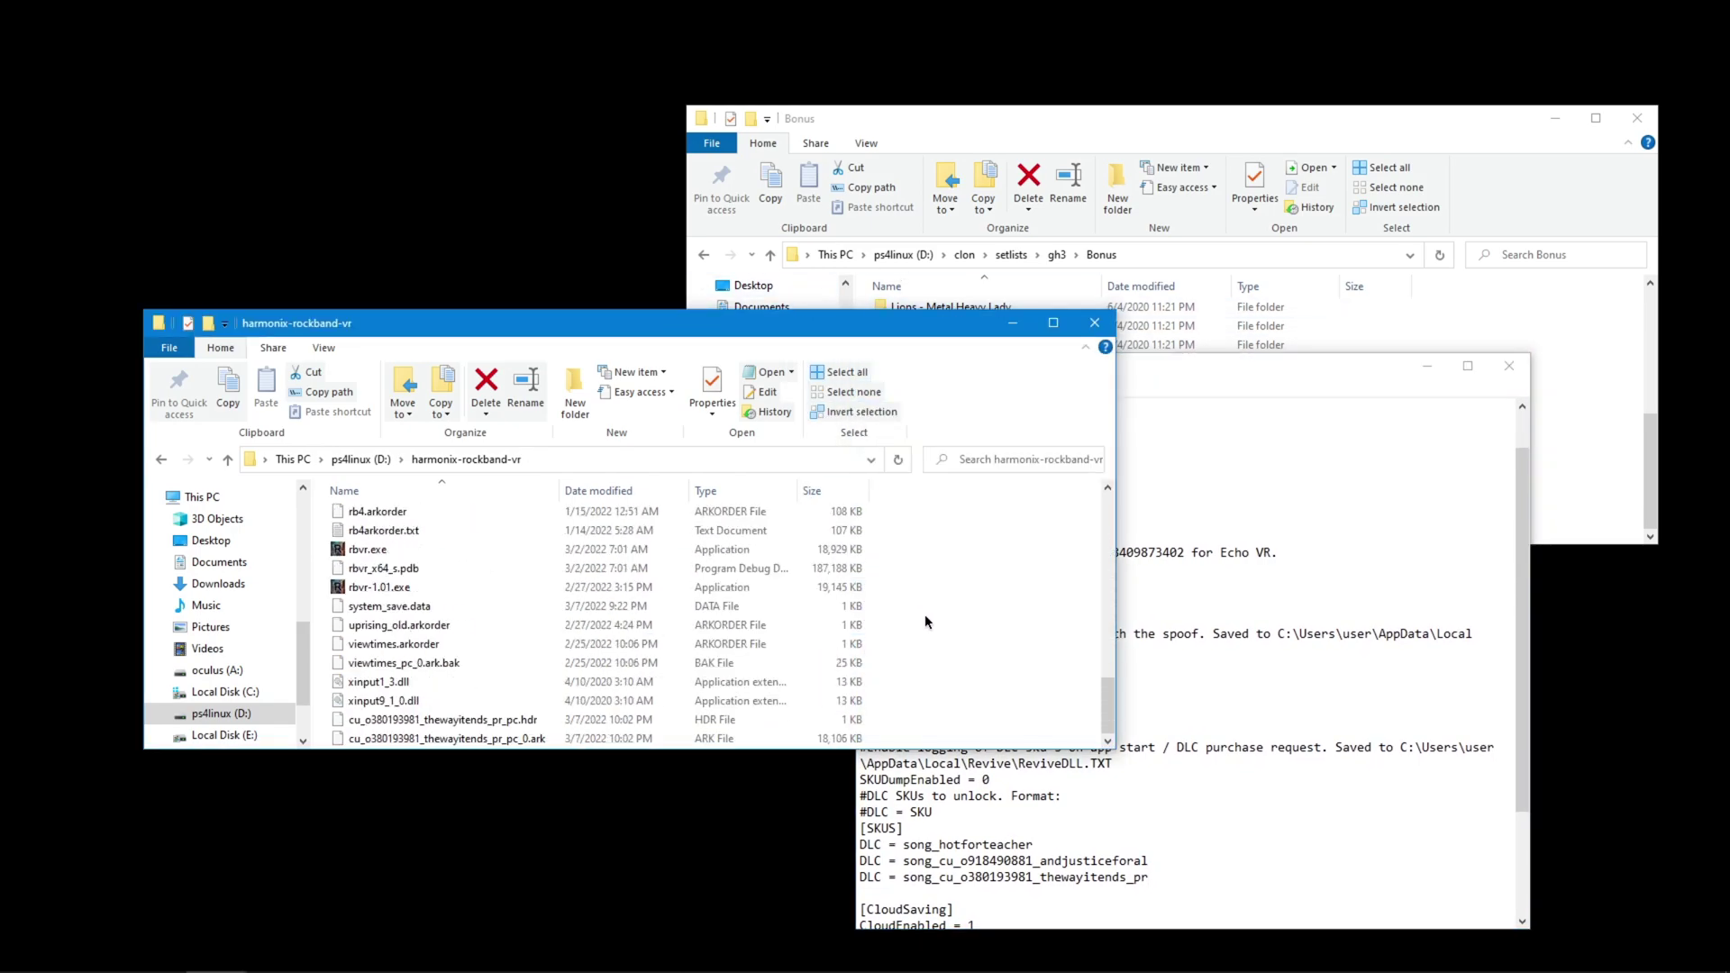
pyautogui.scroll(4, 923, 614)
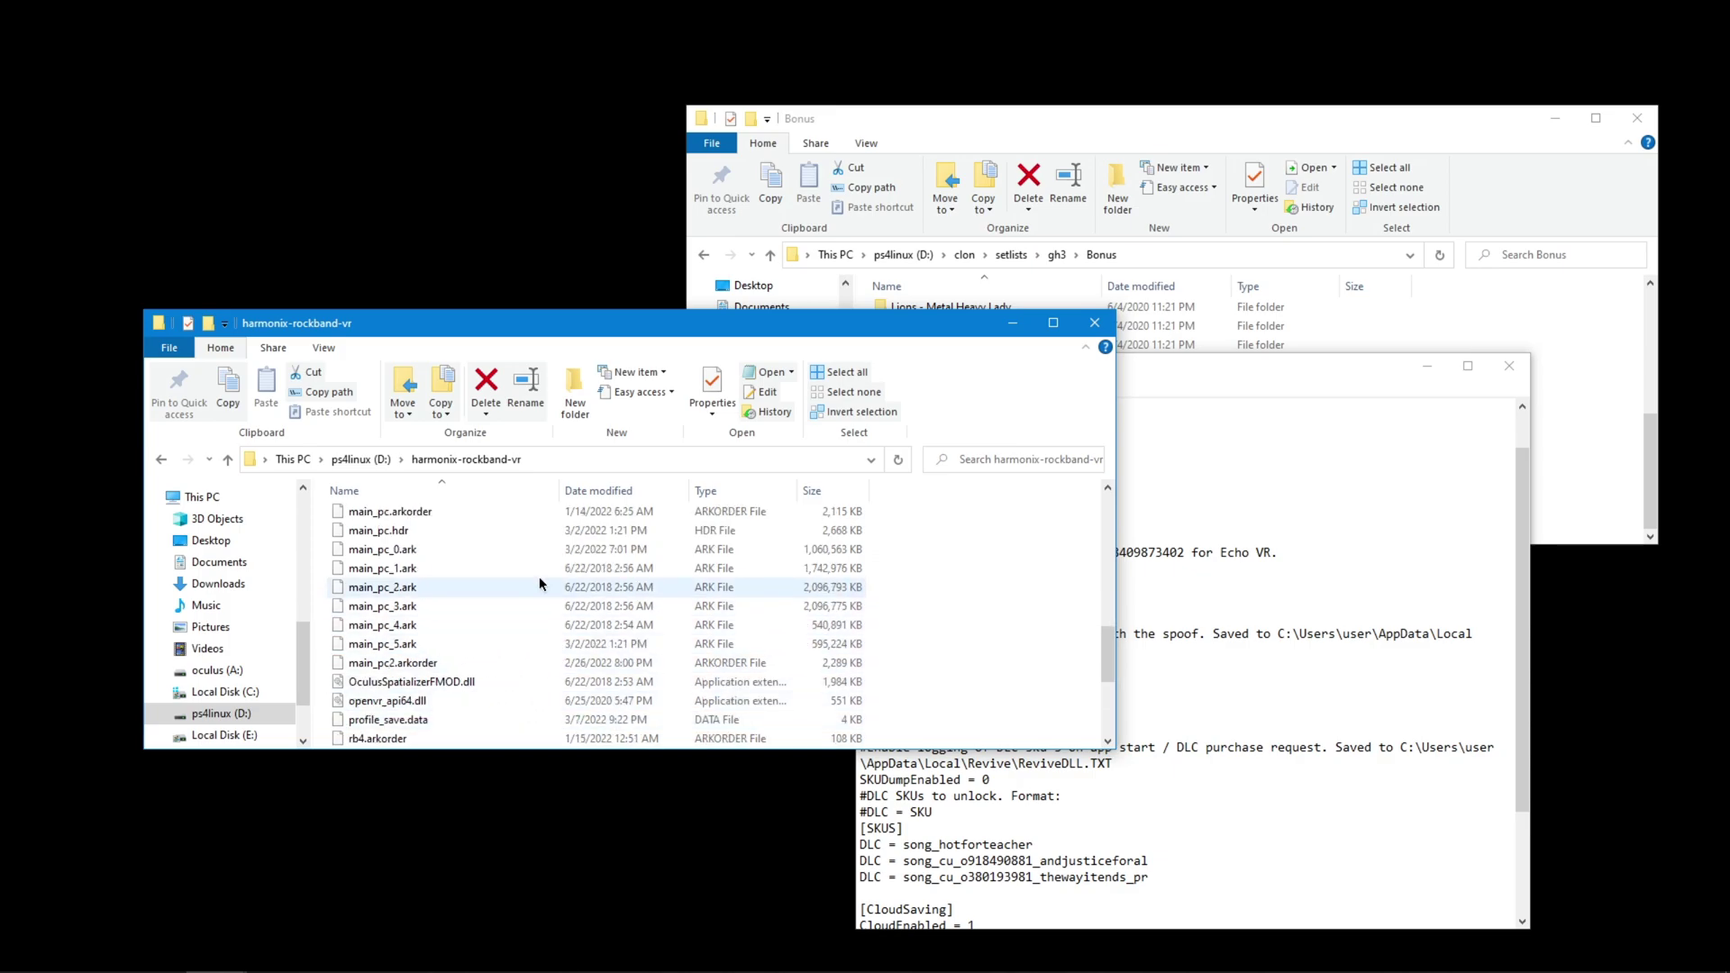
pyautogui.scroll(-4, 423, 658)
pyautogui.doubleClick(420, 644)
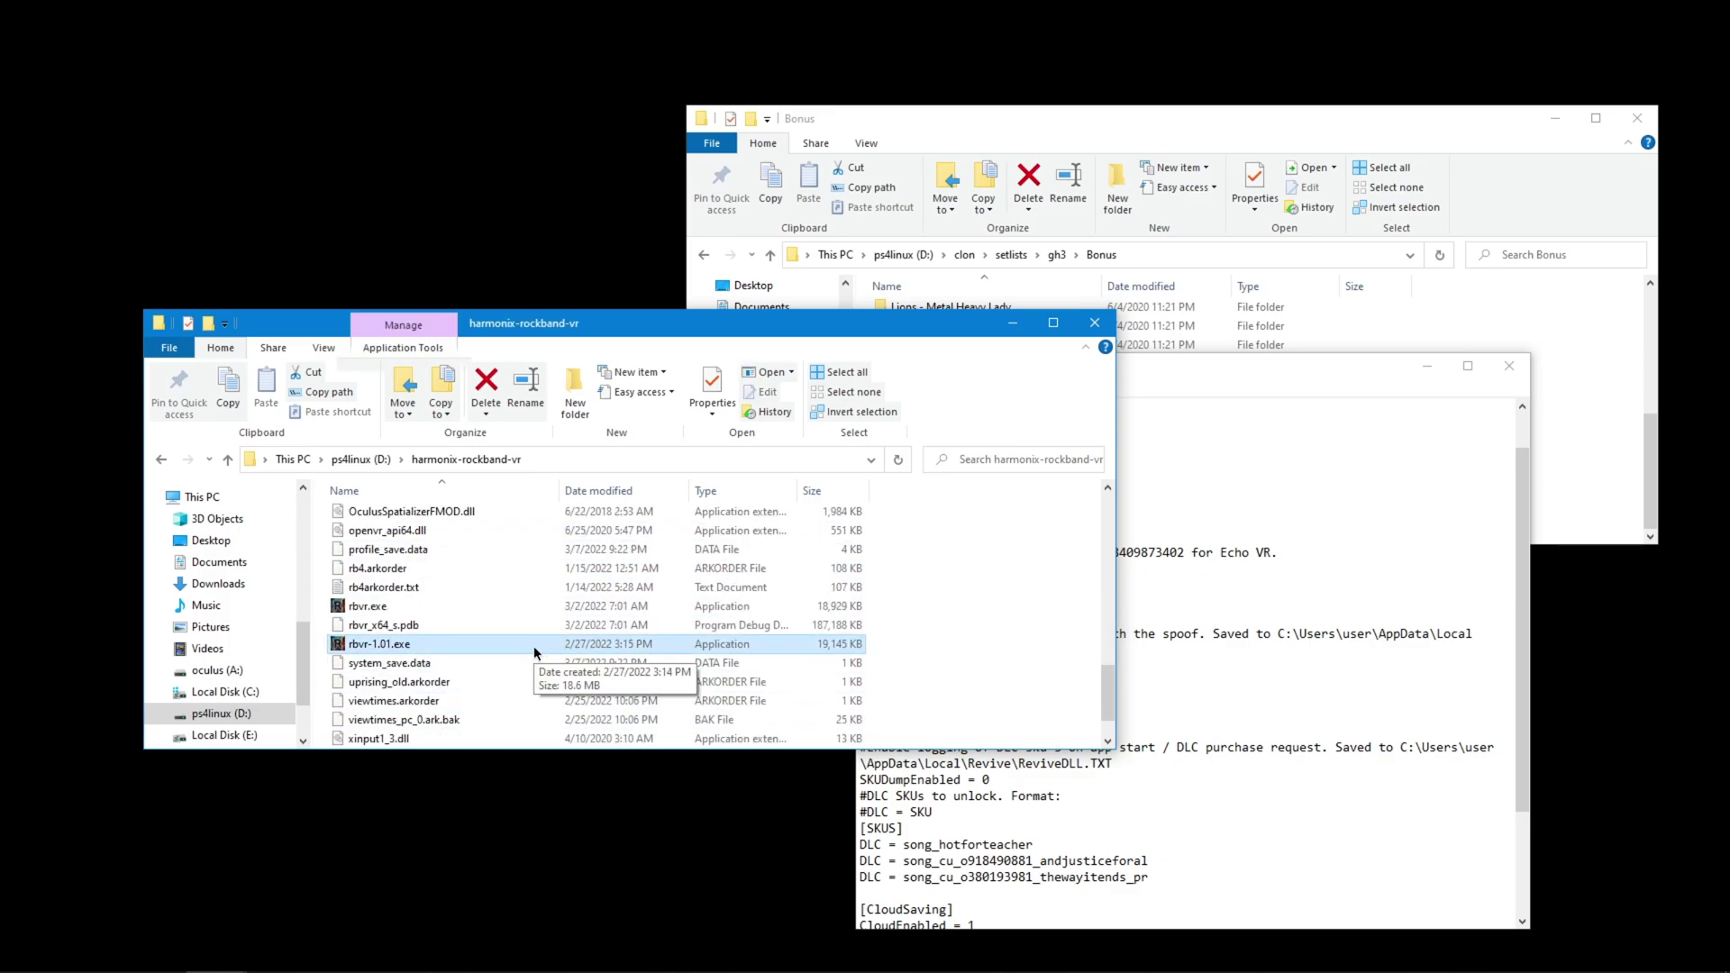
pyautogui.click(1327, 607)
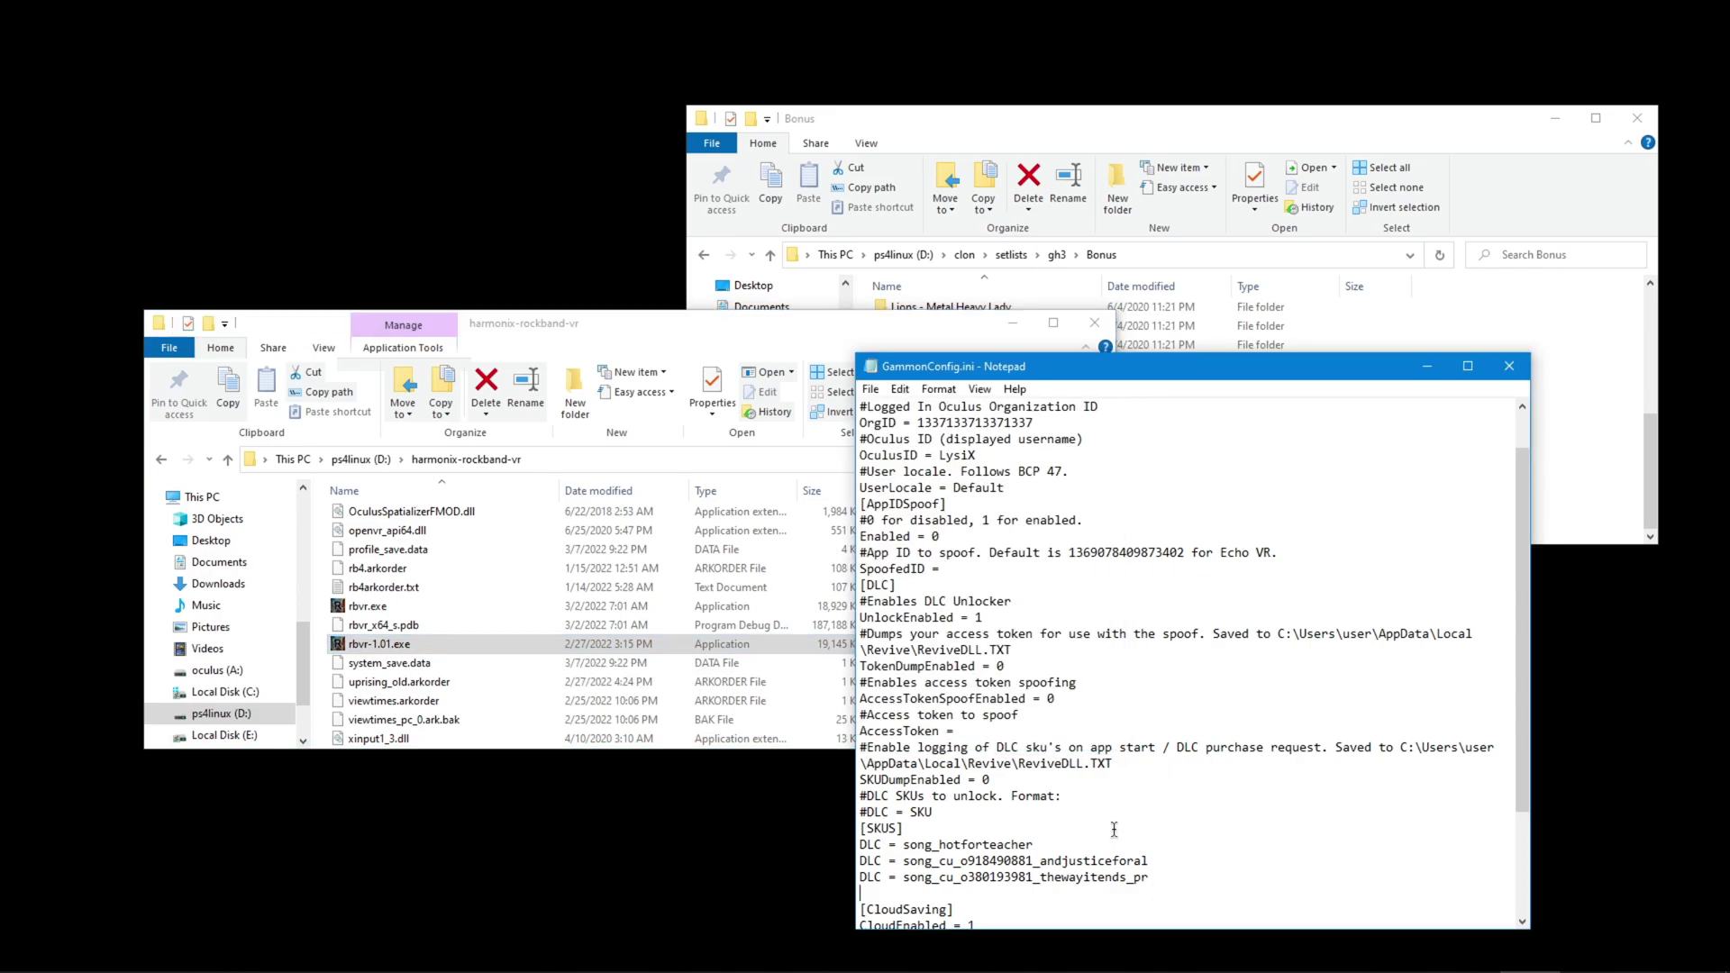
pyautogui.moveTo(1370, 958)
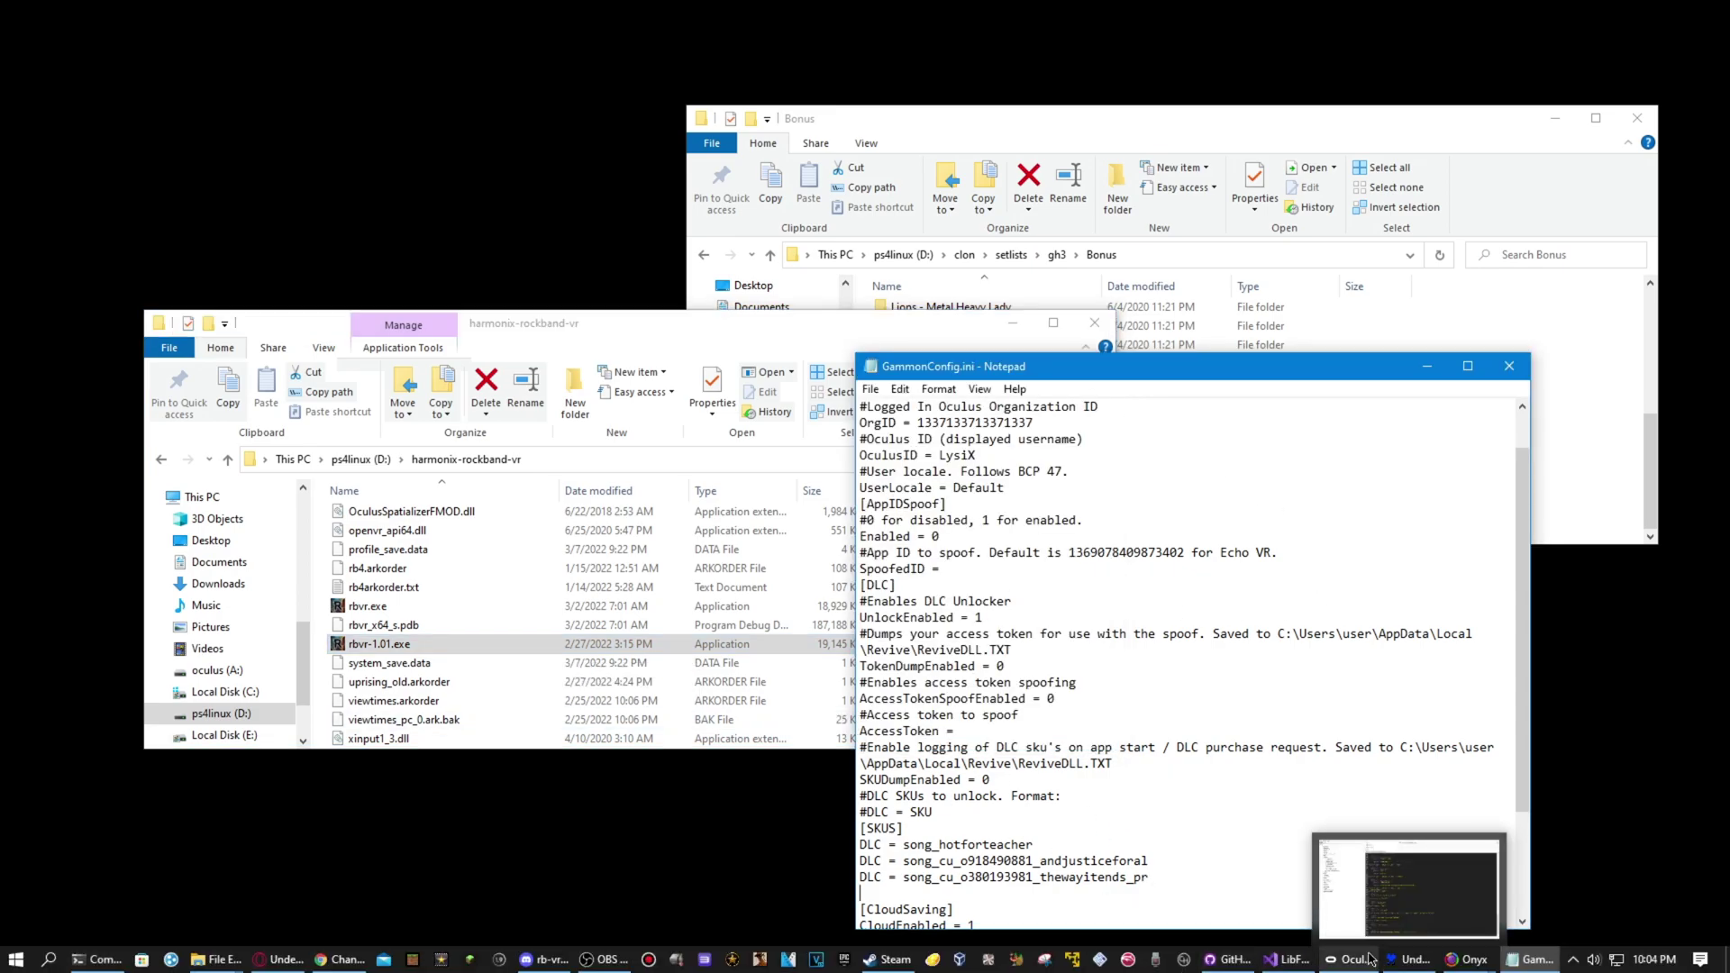
pyautogui.click(584, 329)
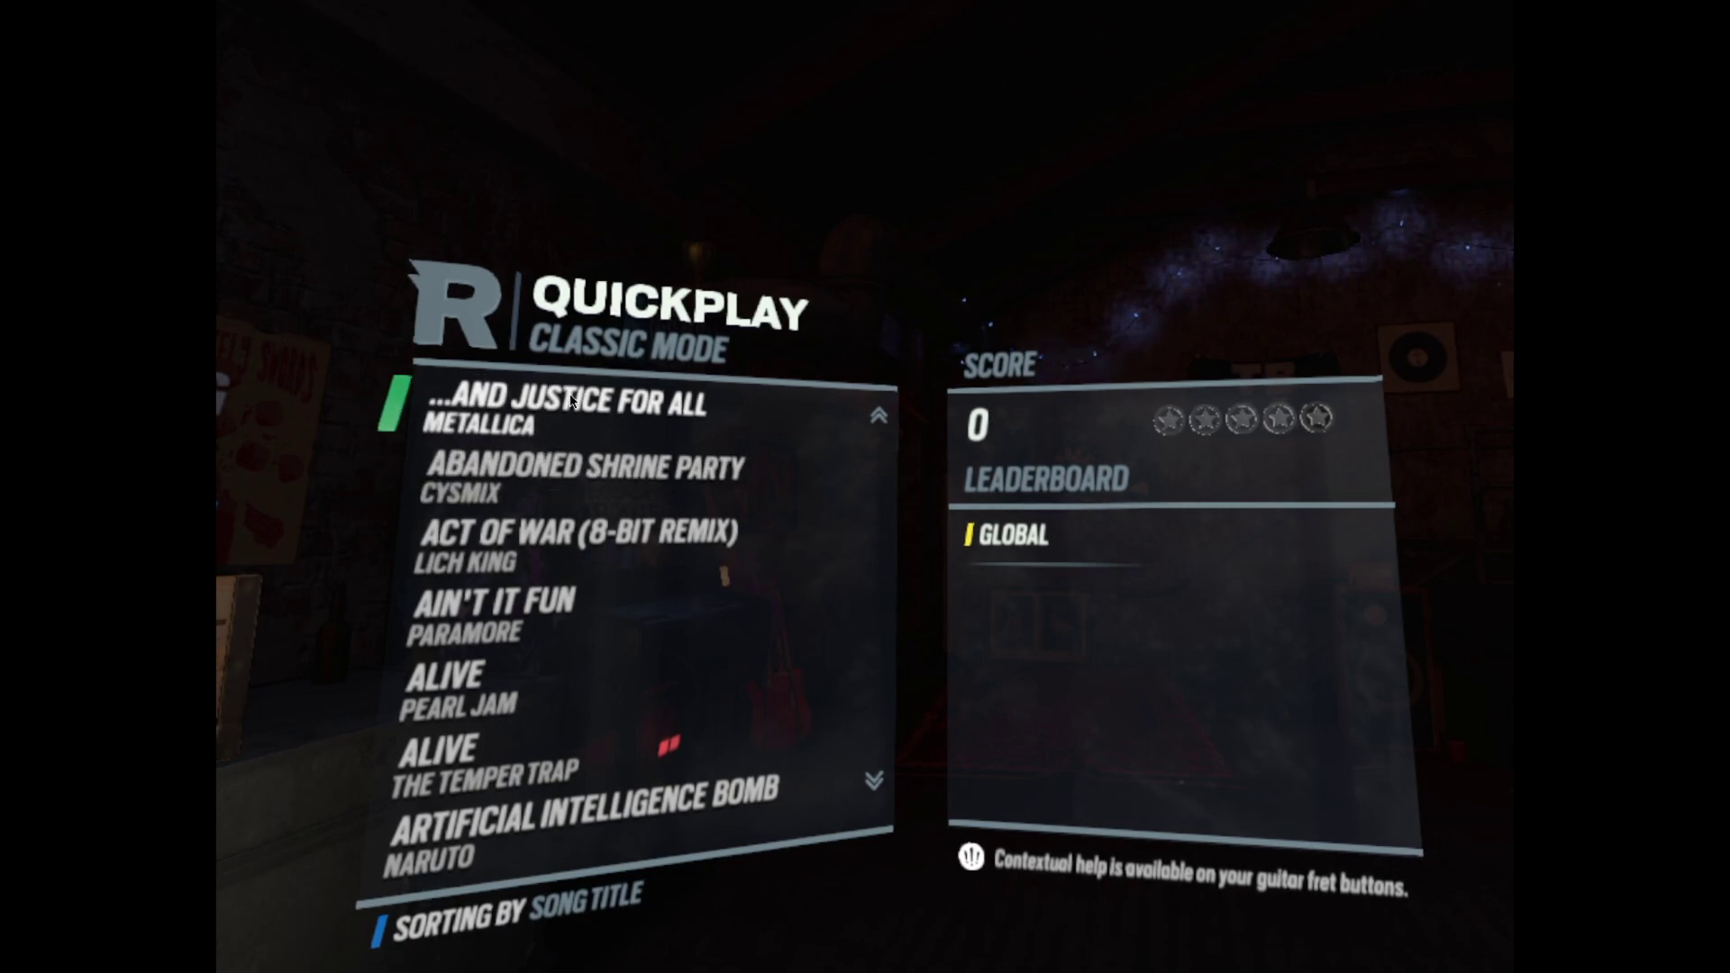
# Scroll the Quickplay list to Prototype's The Way It Ends and open its Play a Song setup
pyautogui.press('Down')
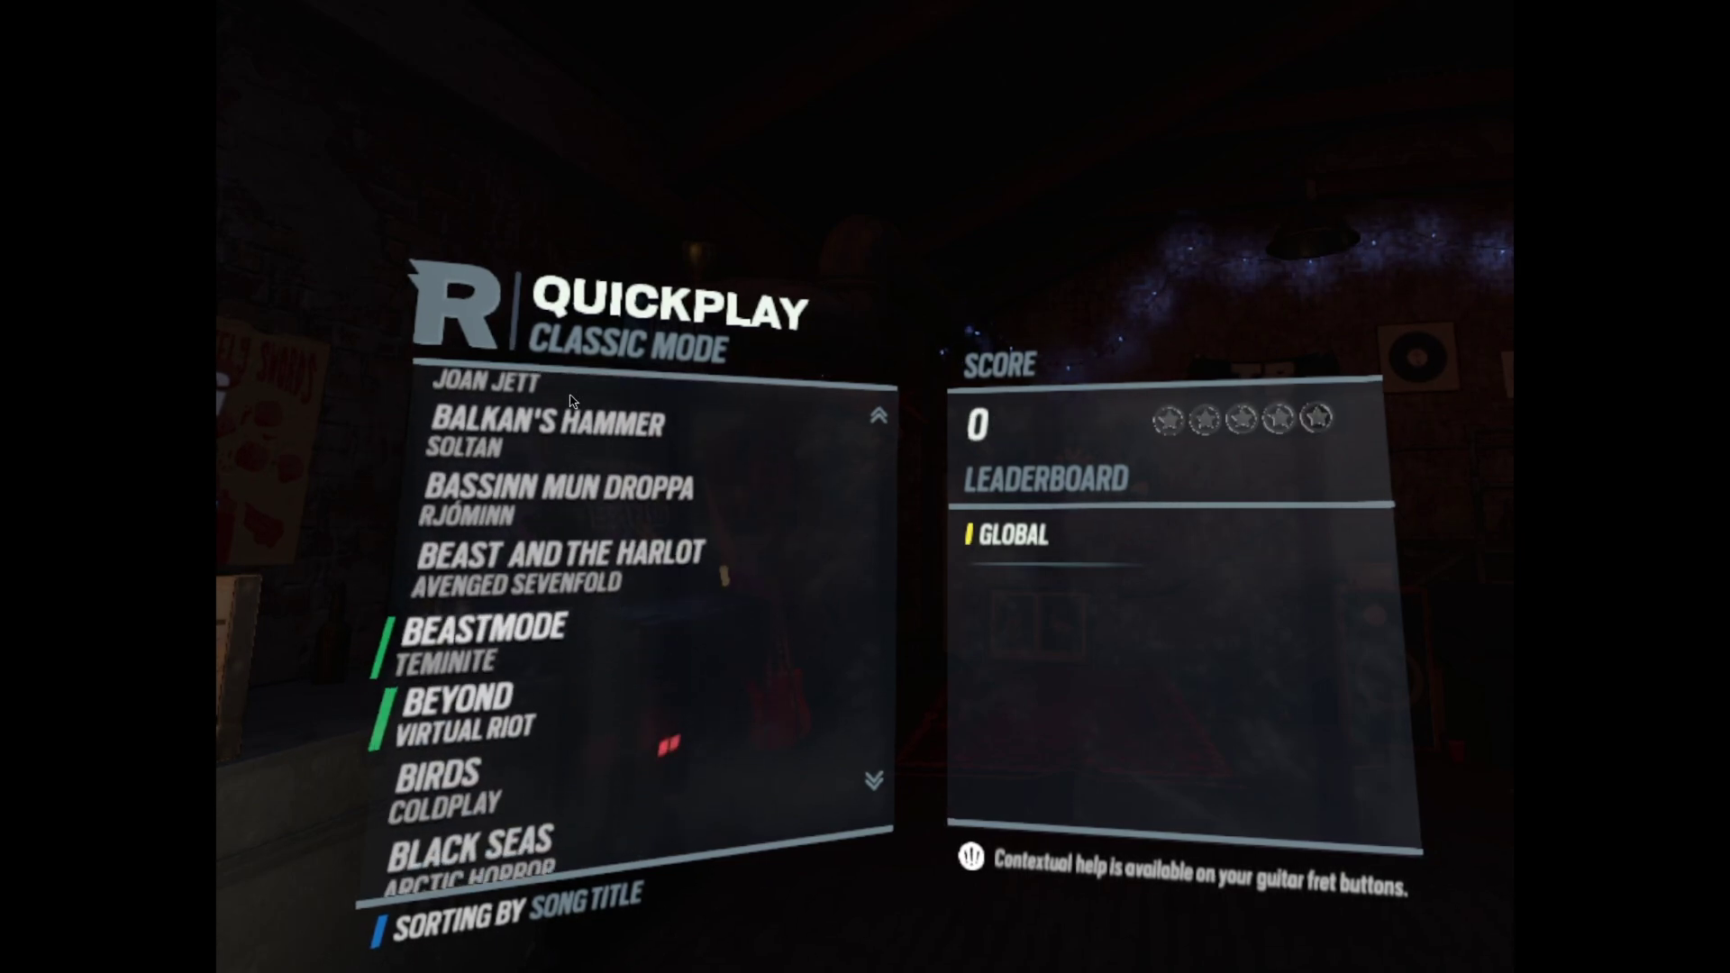
pyautogui.press('Down')
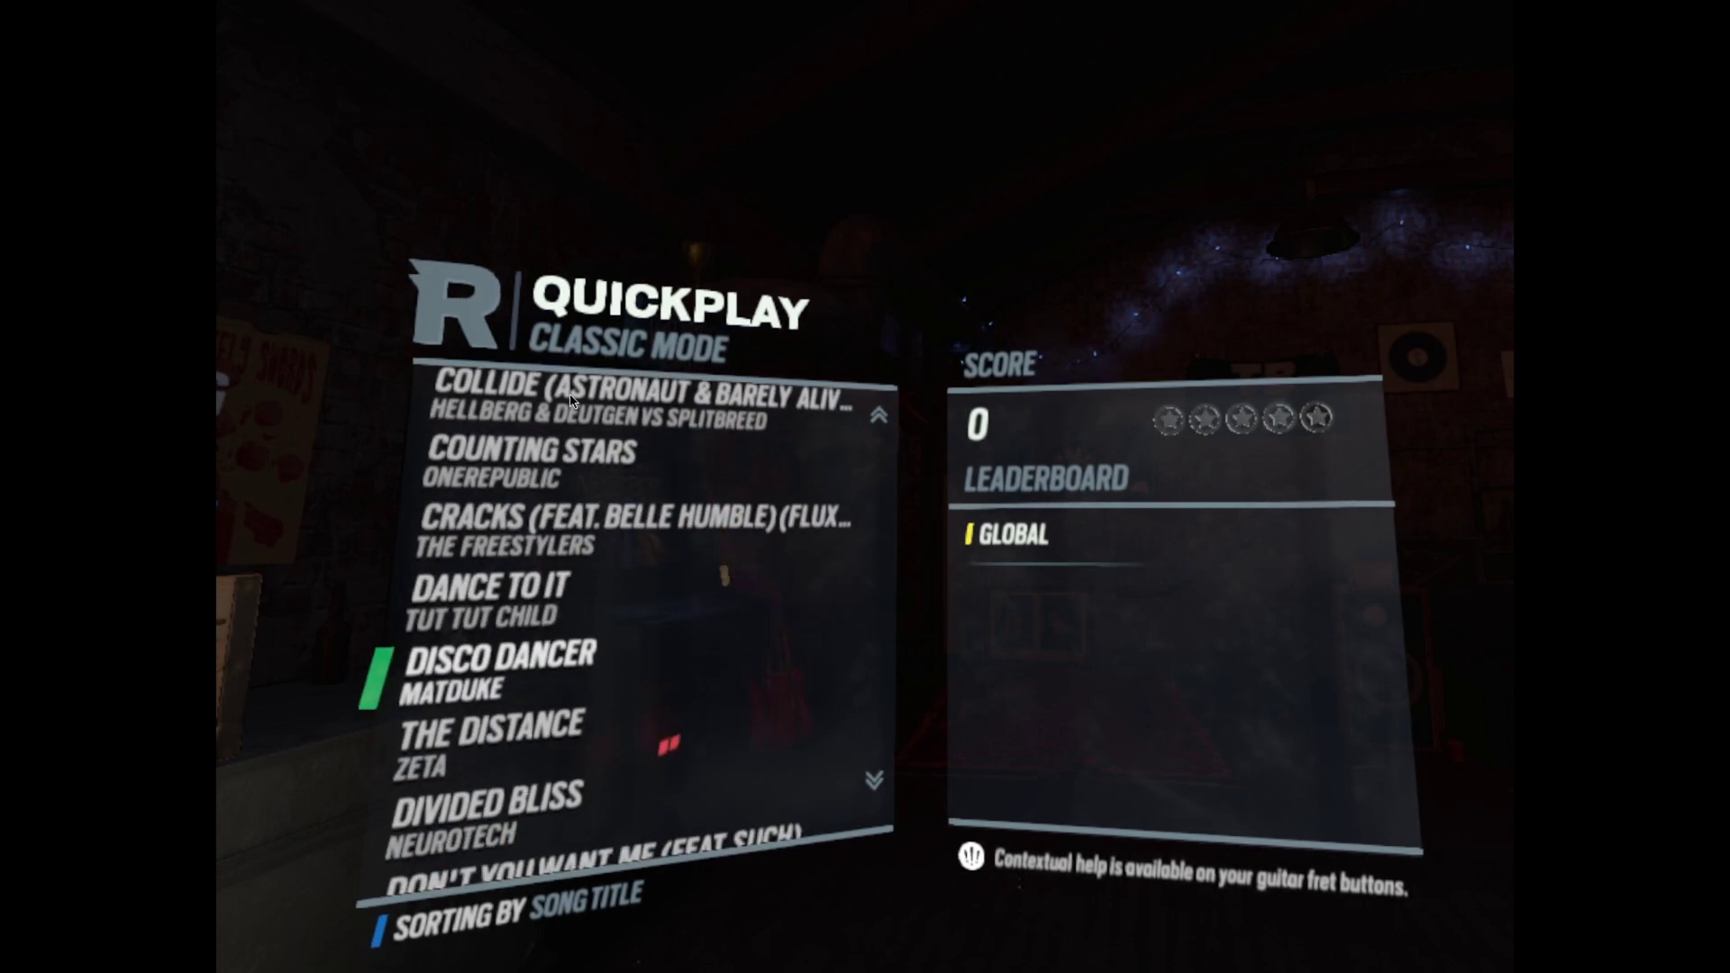
pyautogui.press('Down')
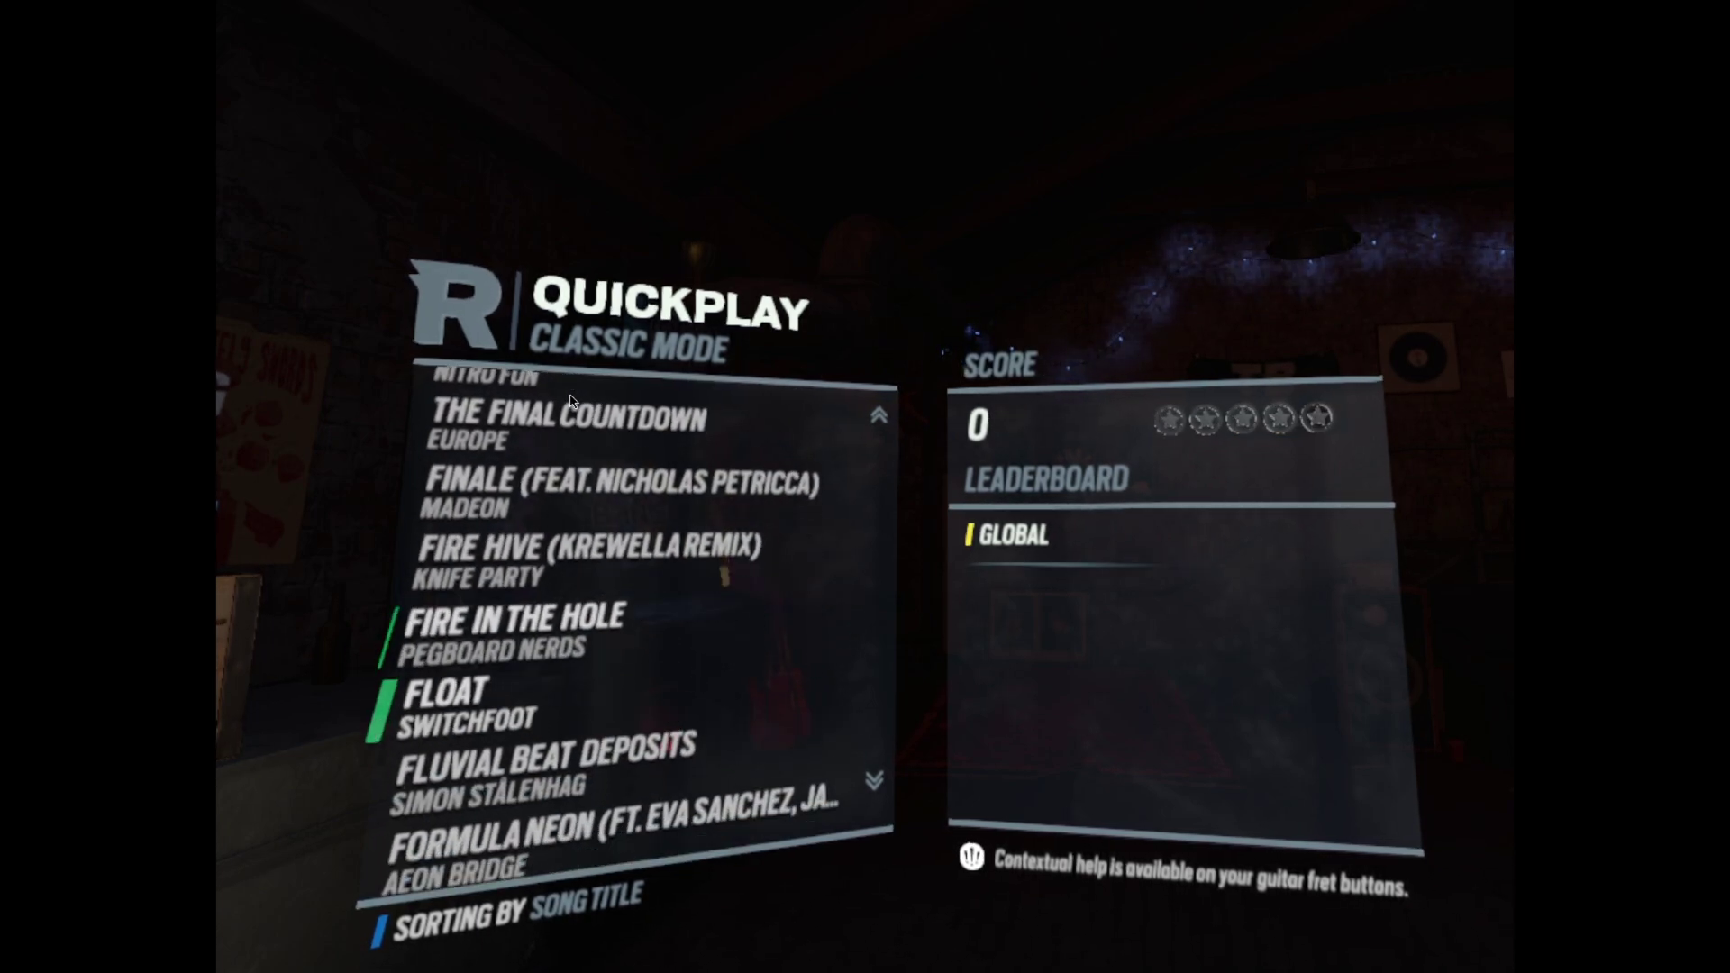
pyautogui.press('Down')
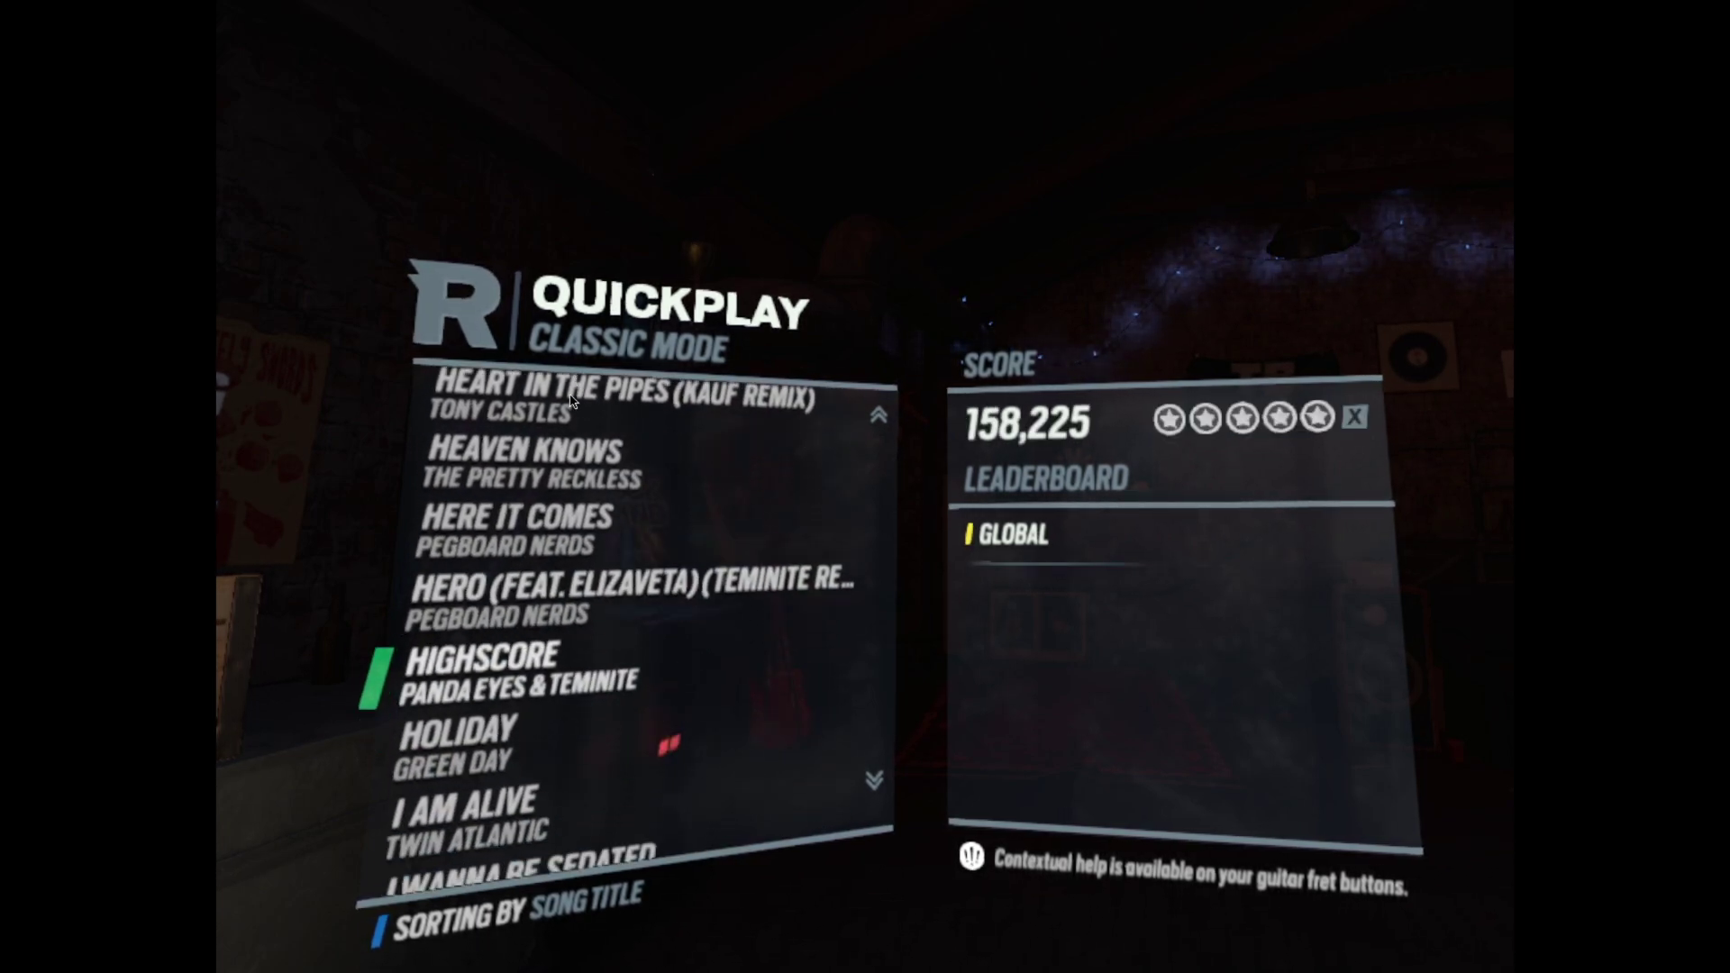
pyautogui.press('Down')
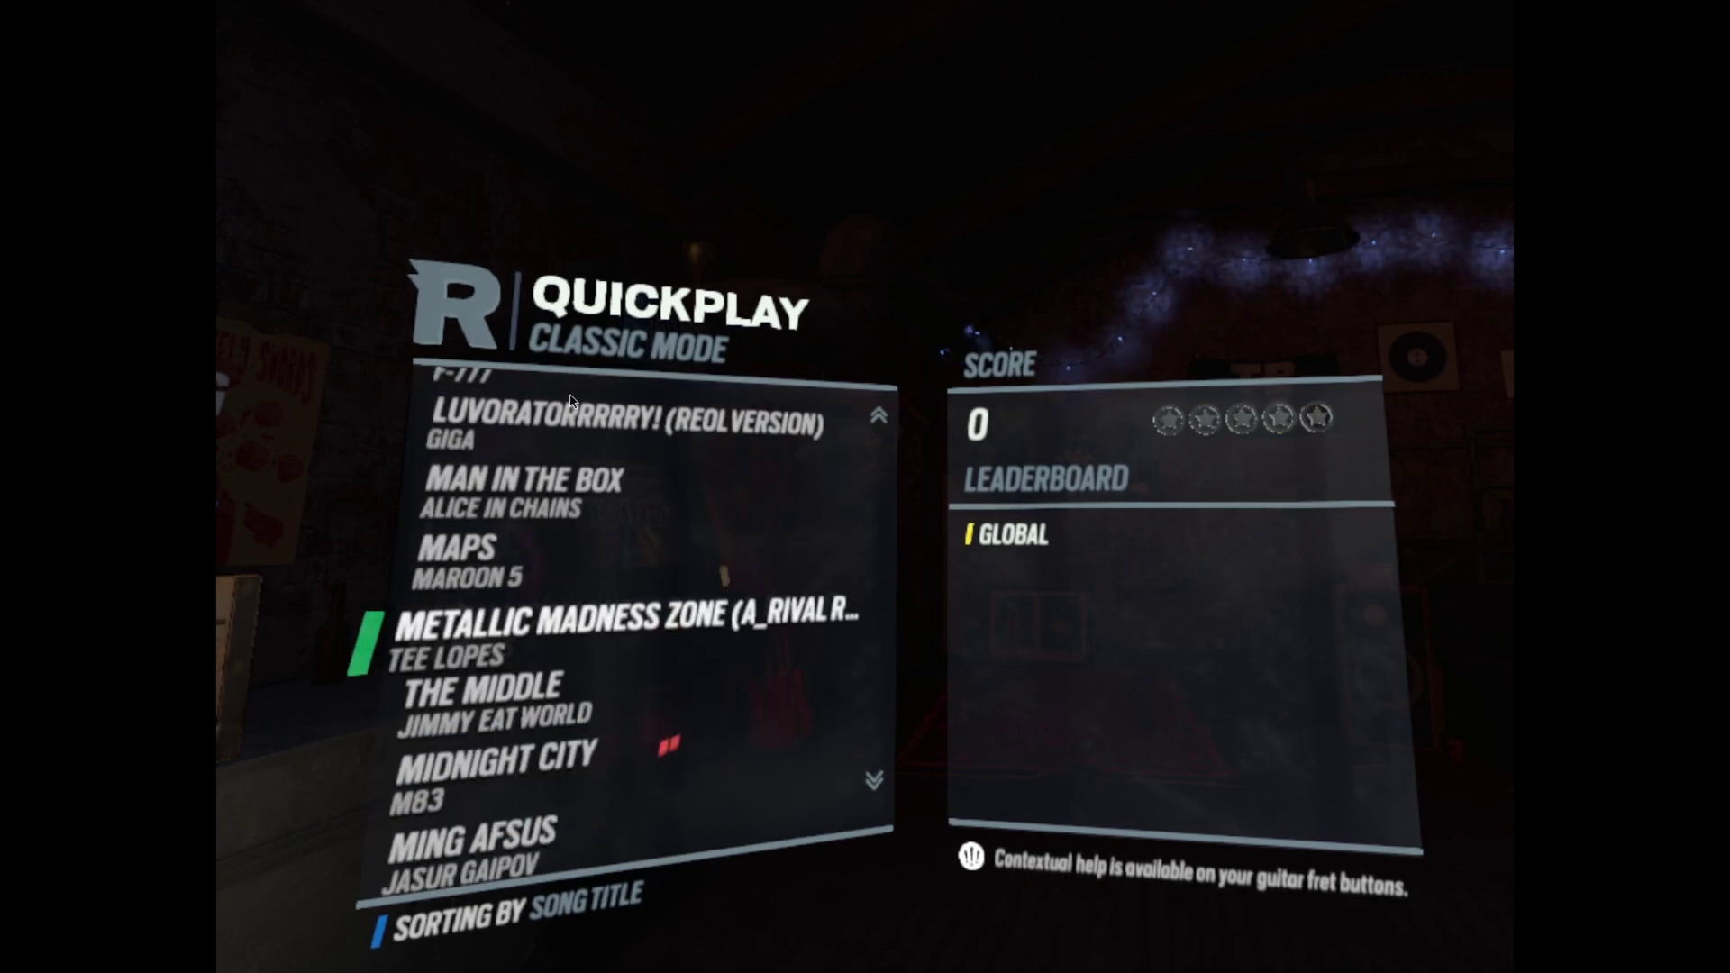
pyautogui.press('Down')
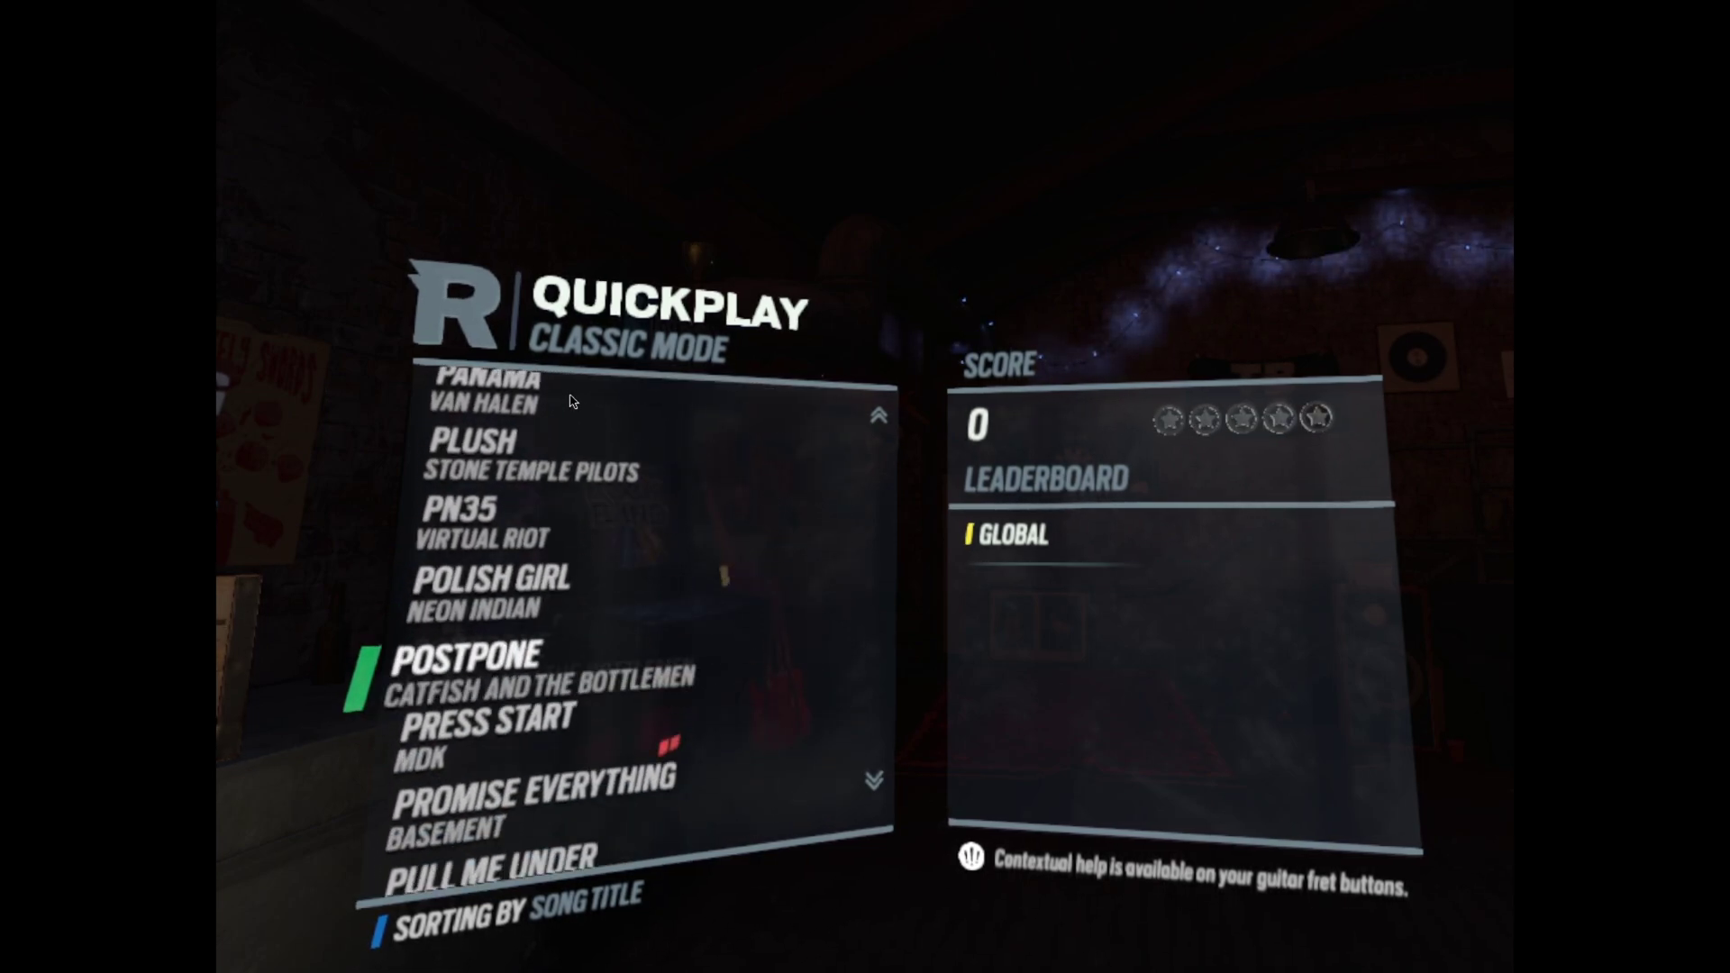
pyautogui.press('Down')
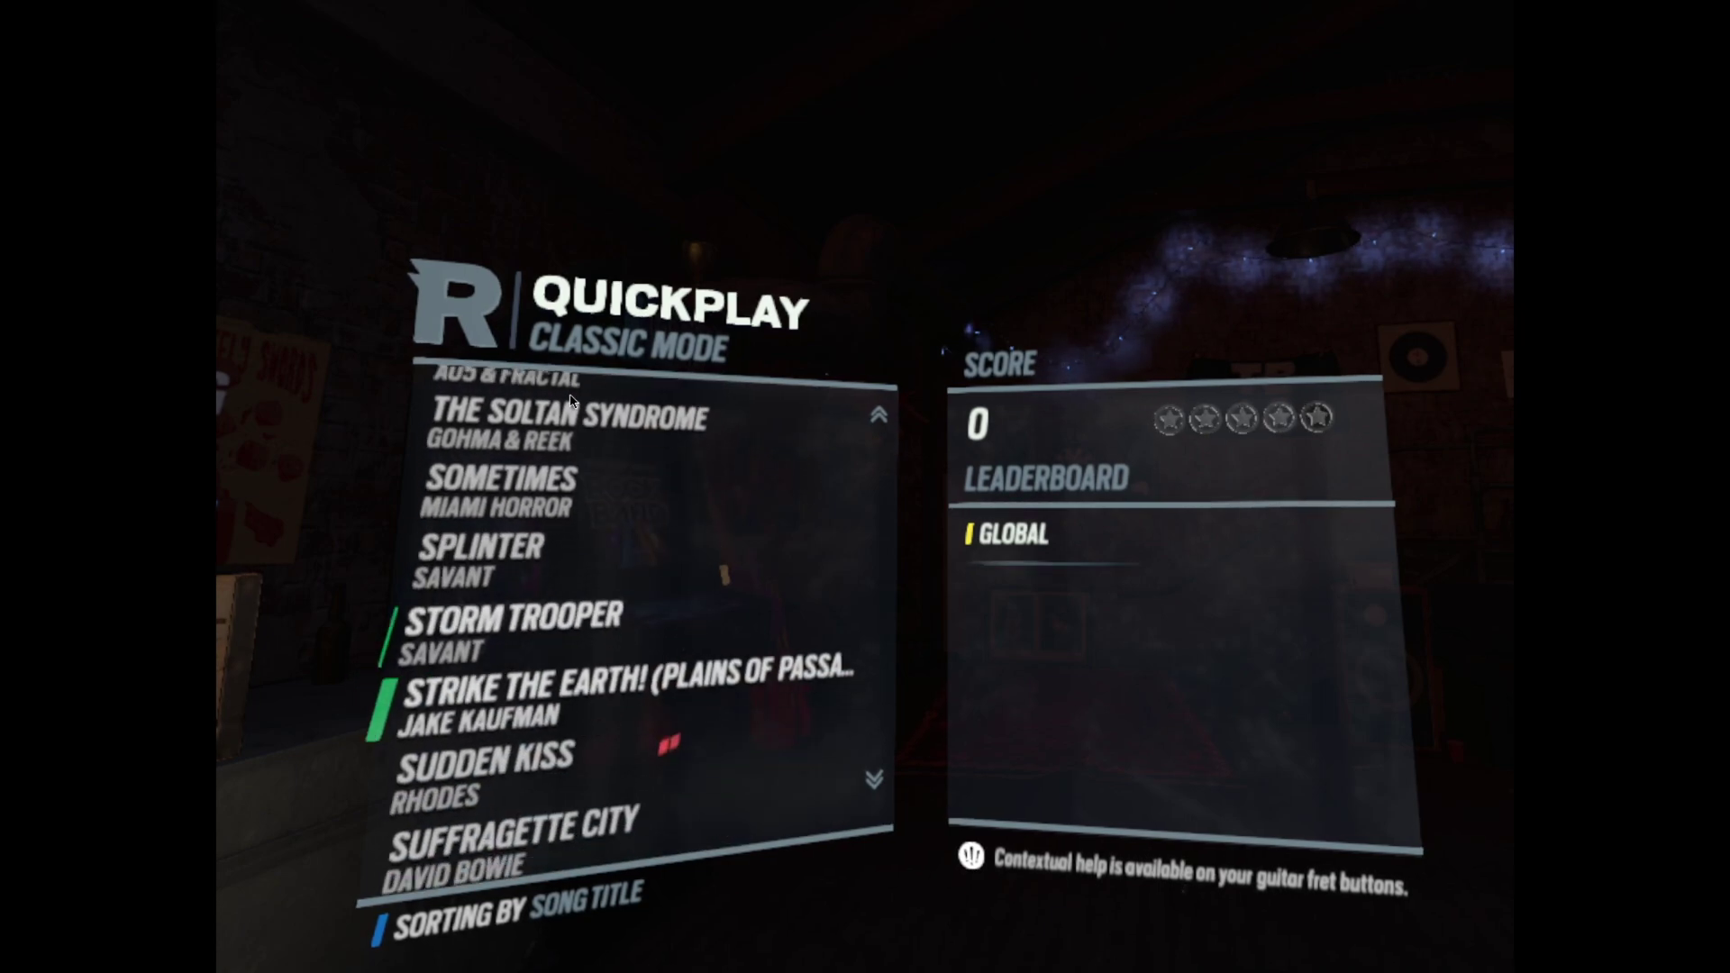
pyautogui.press('Down')
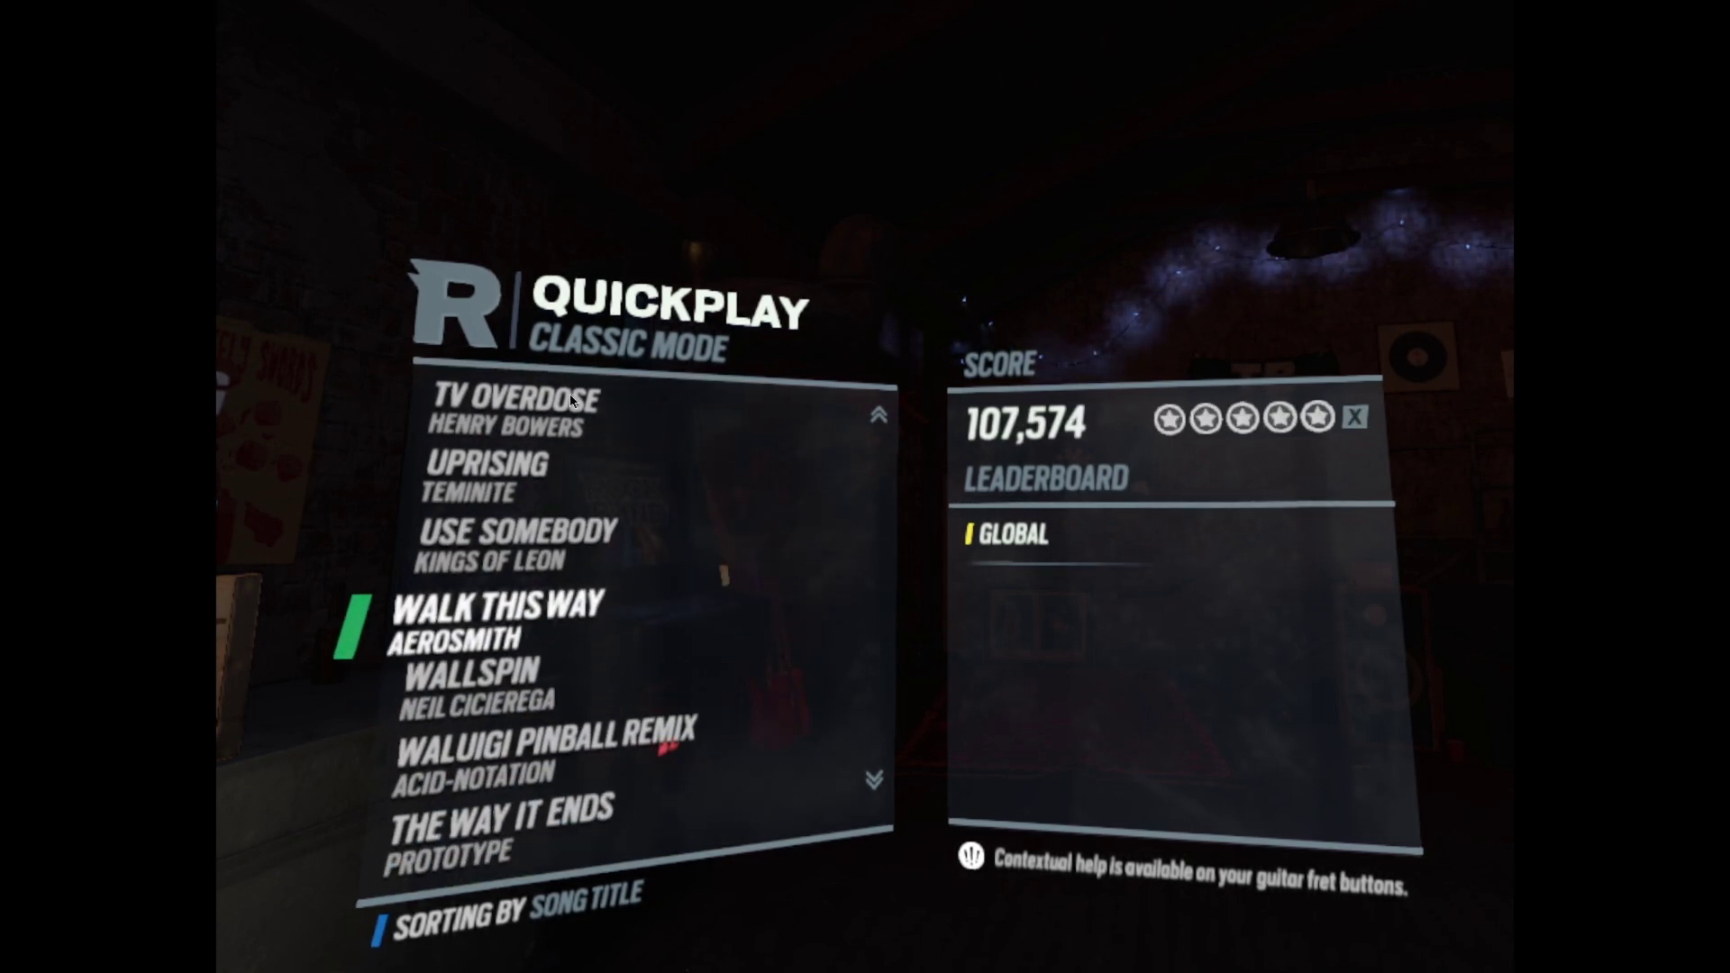
pyautogui.press('Down')
pyautogui.press('Down')
pyautogui.press('Down')
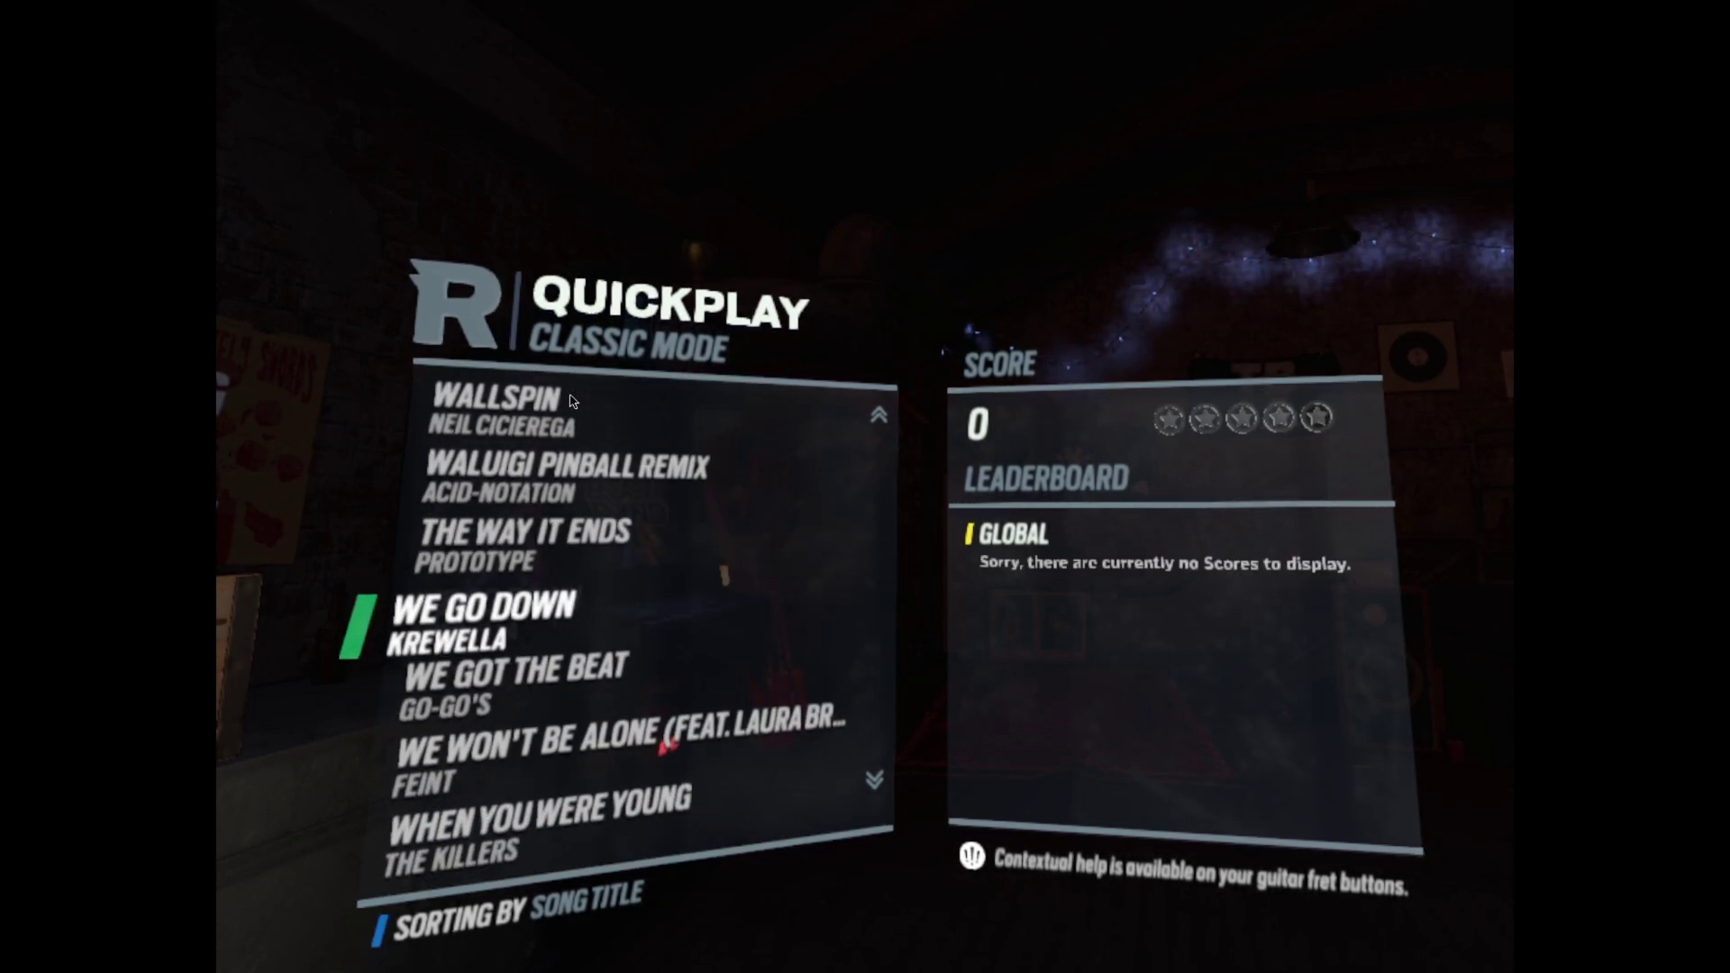
pyautogui.press('Up')
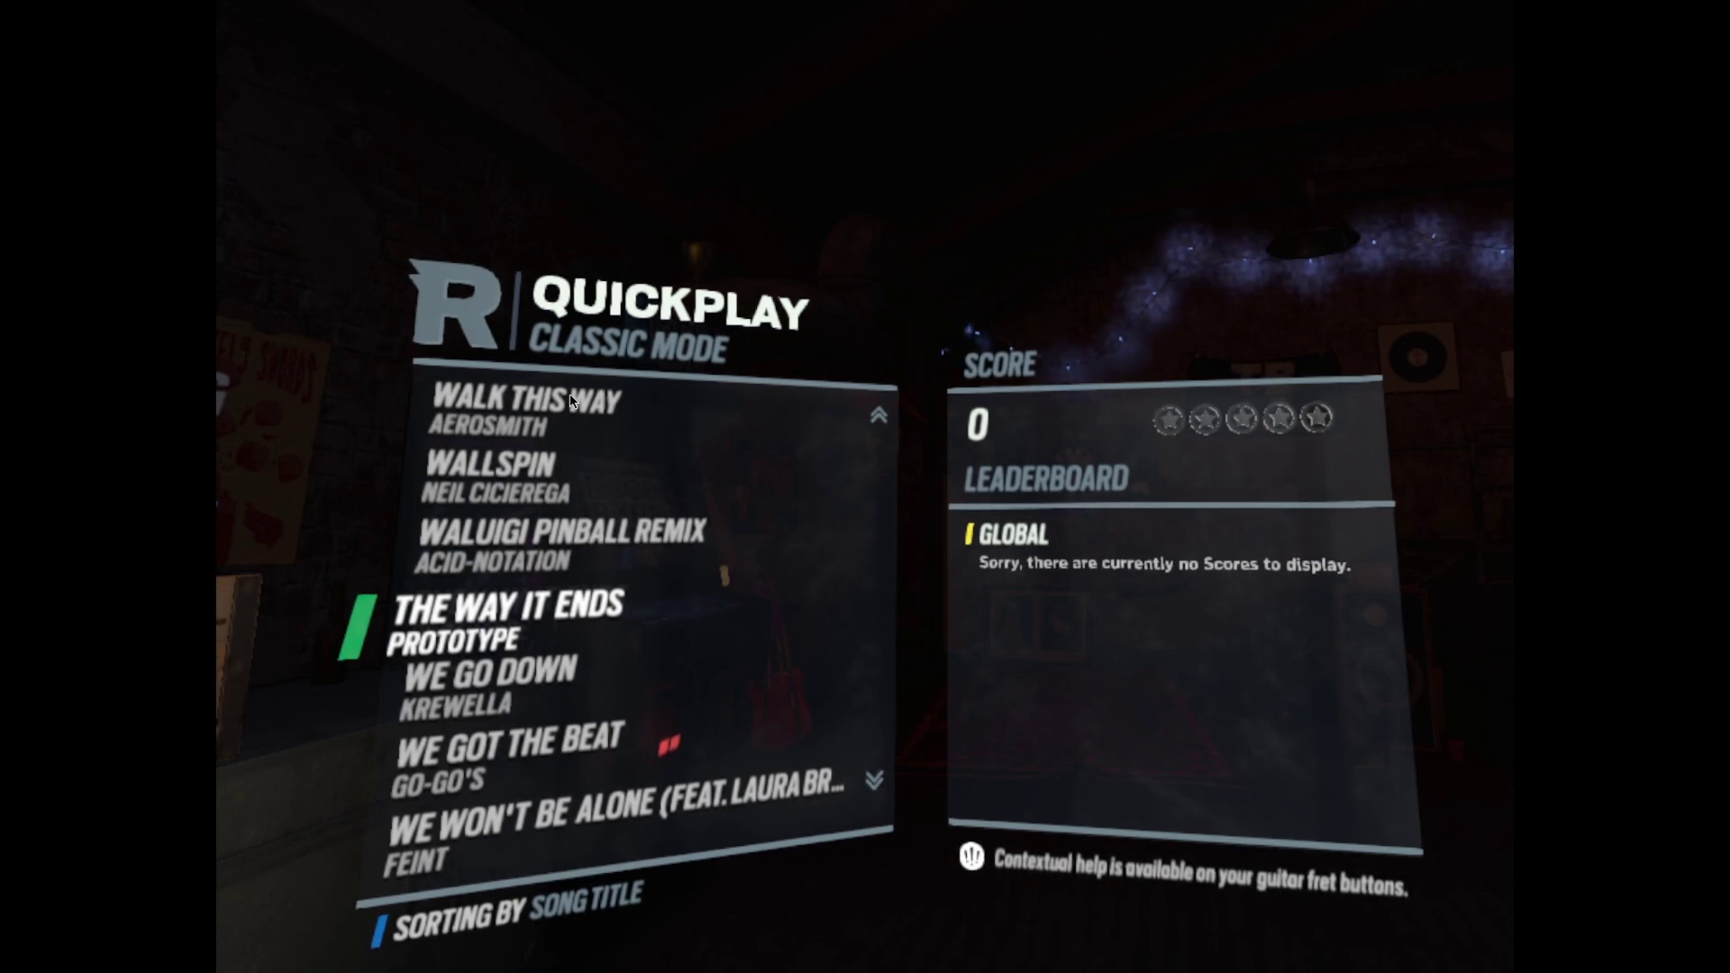
pyautogui.press('Return')
# Set the difficulty back to Expert and start playing The Way It Ends
pyautogui.press('Right')
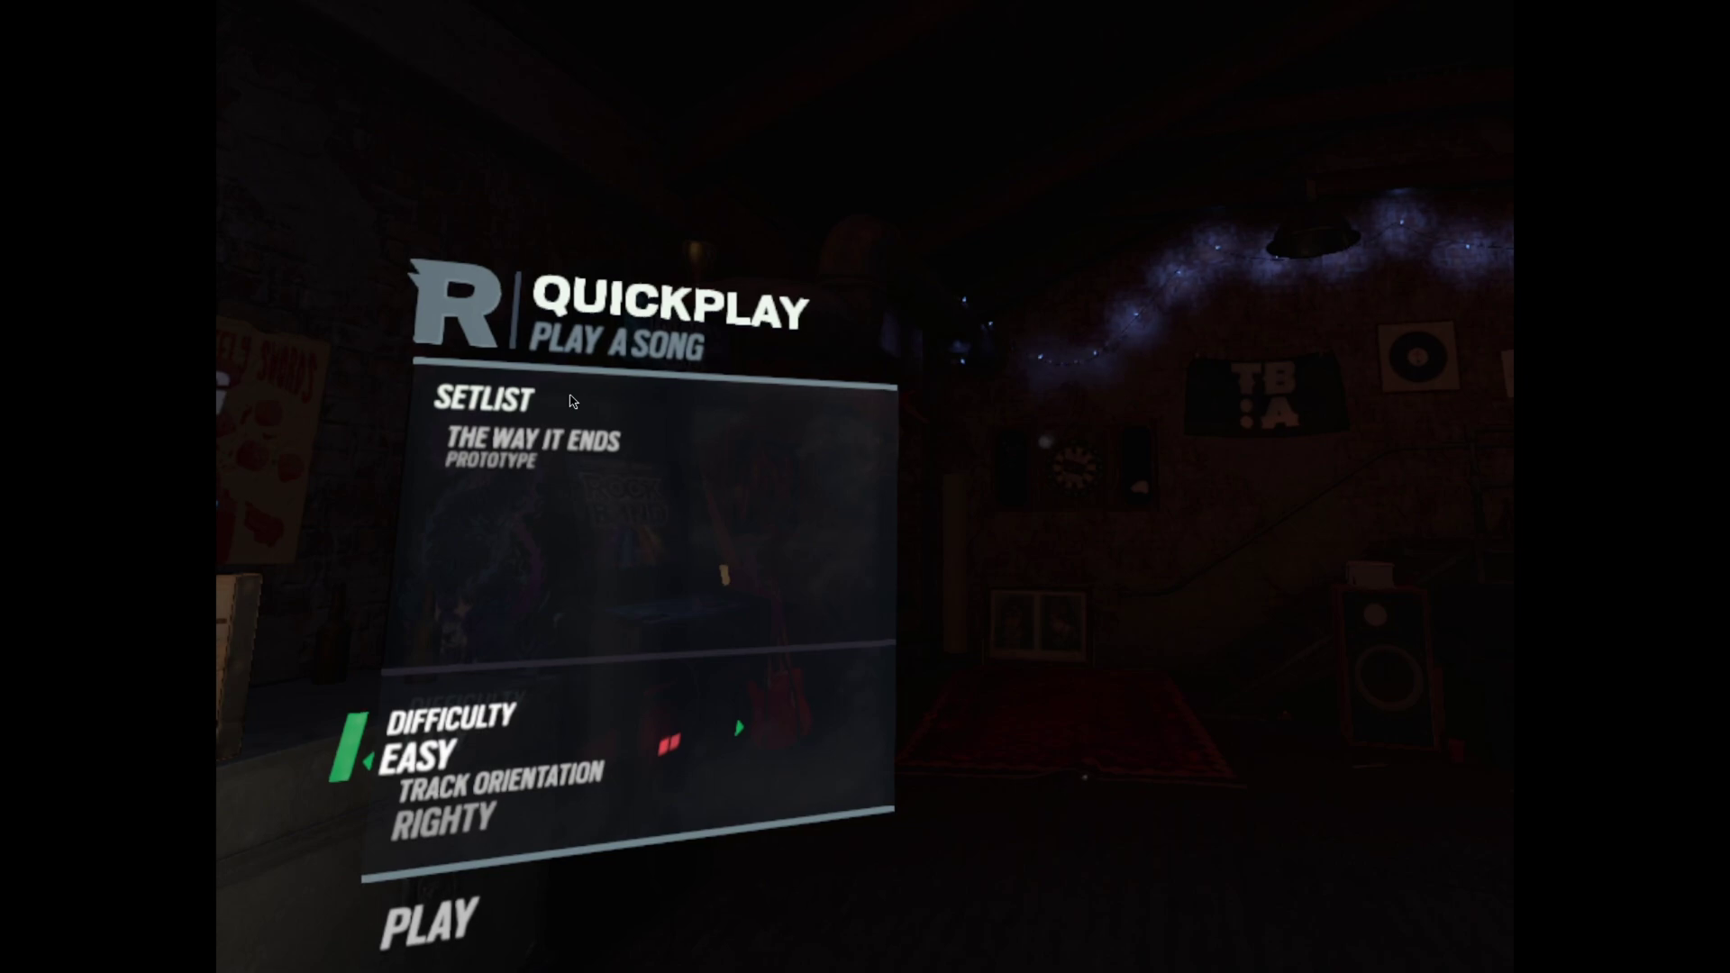
pyautogui.press('Right')
pyautogui.press('Right')
pyautogui.press('Right')
pyautogui.press('Down')
pyautogui.press('Down')
pyautogui.press('Return')
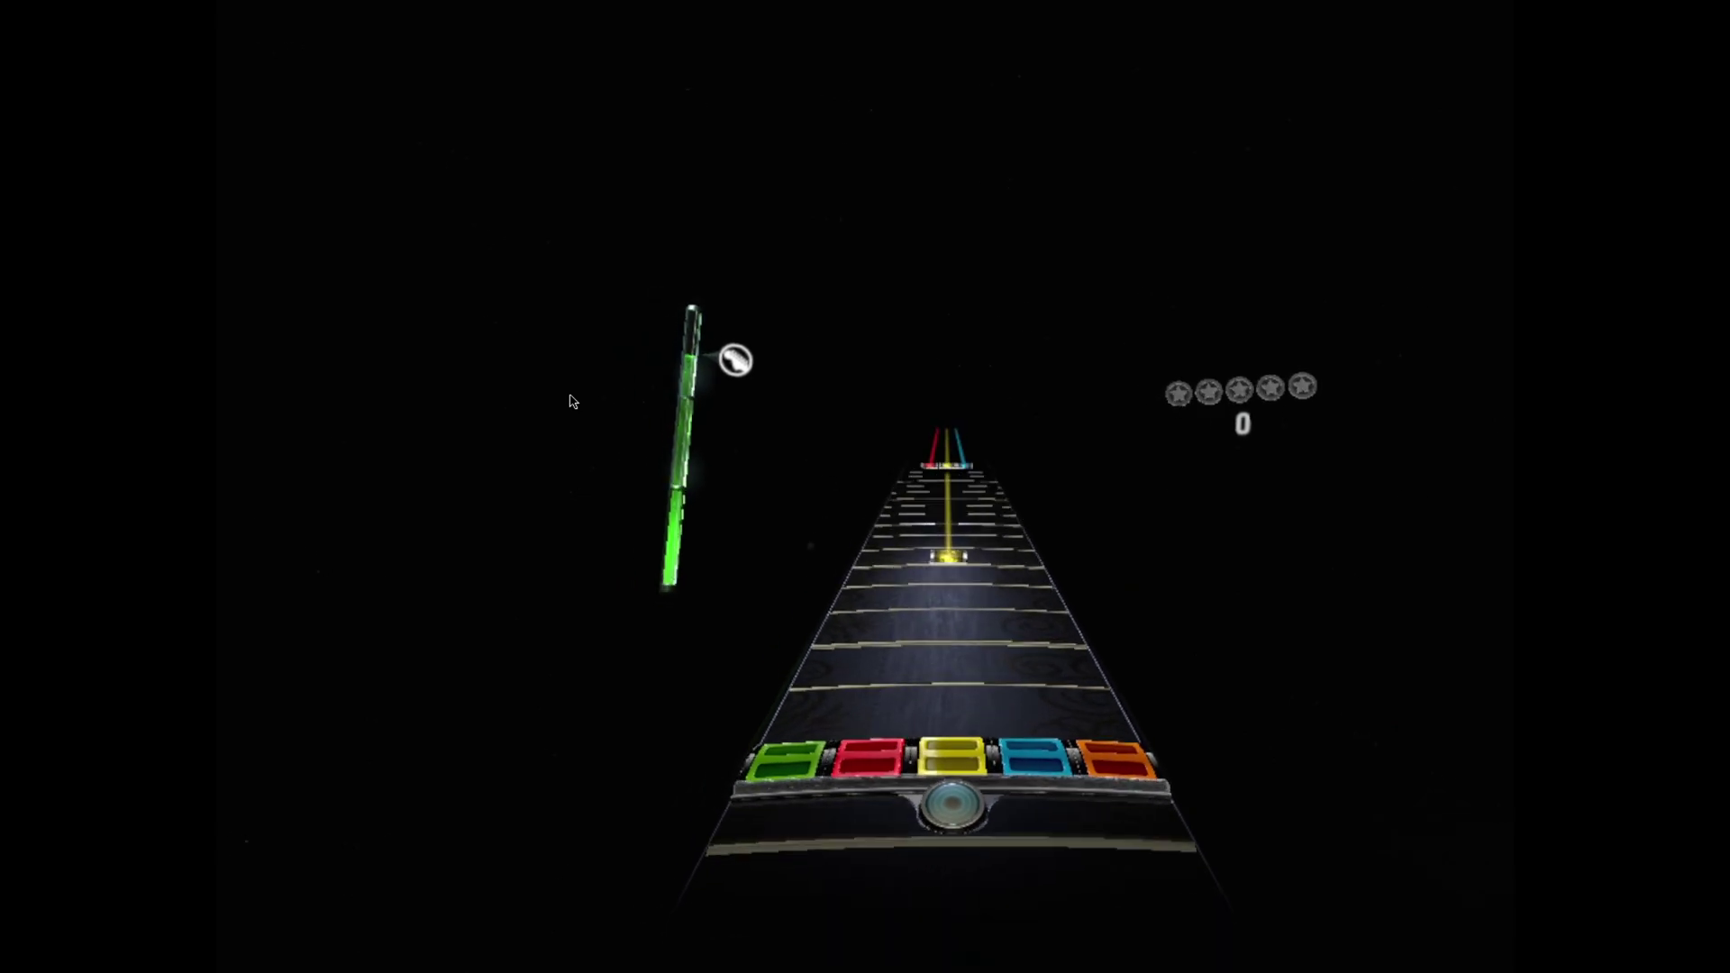
# Play the yellow note and chords red-yellow-blue, green-red-blue, red-yellow-orange, red-blue-orange, green-yellow-orange
pyautogui.press('j')
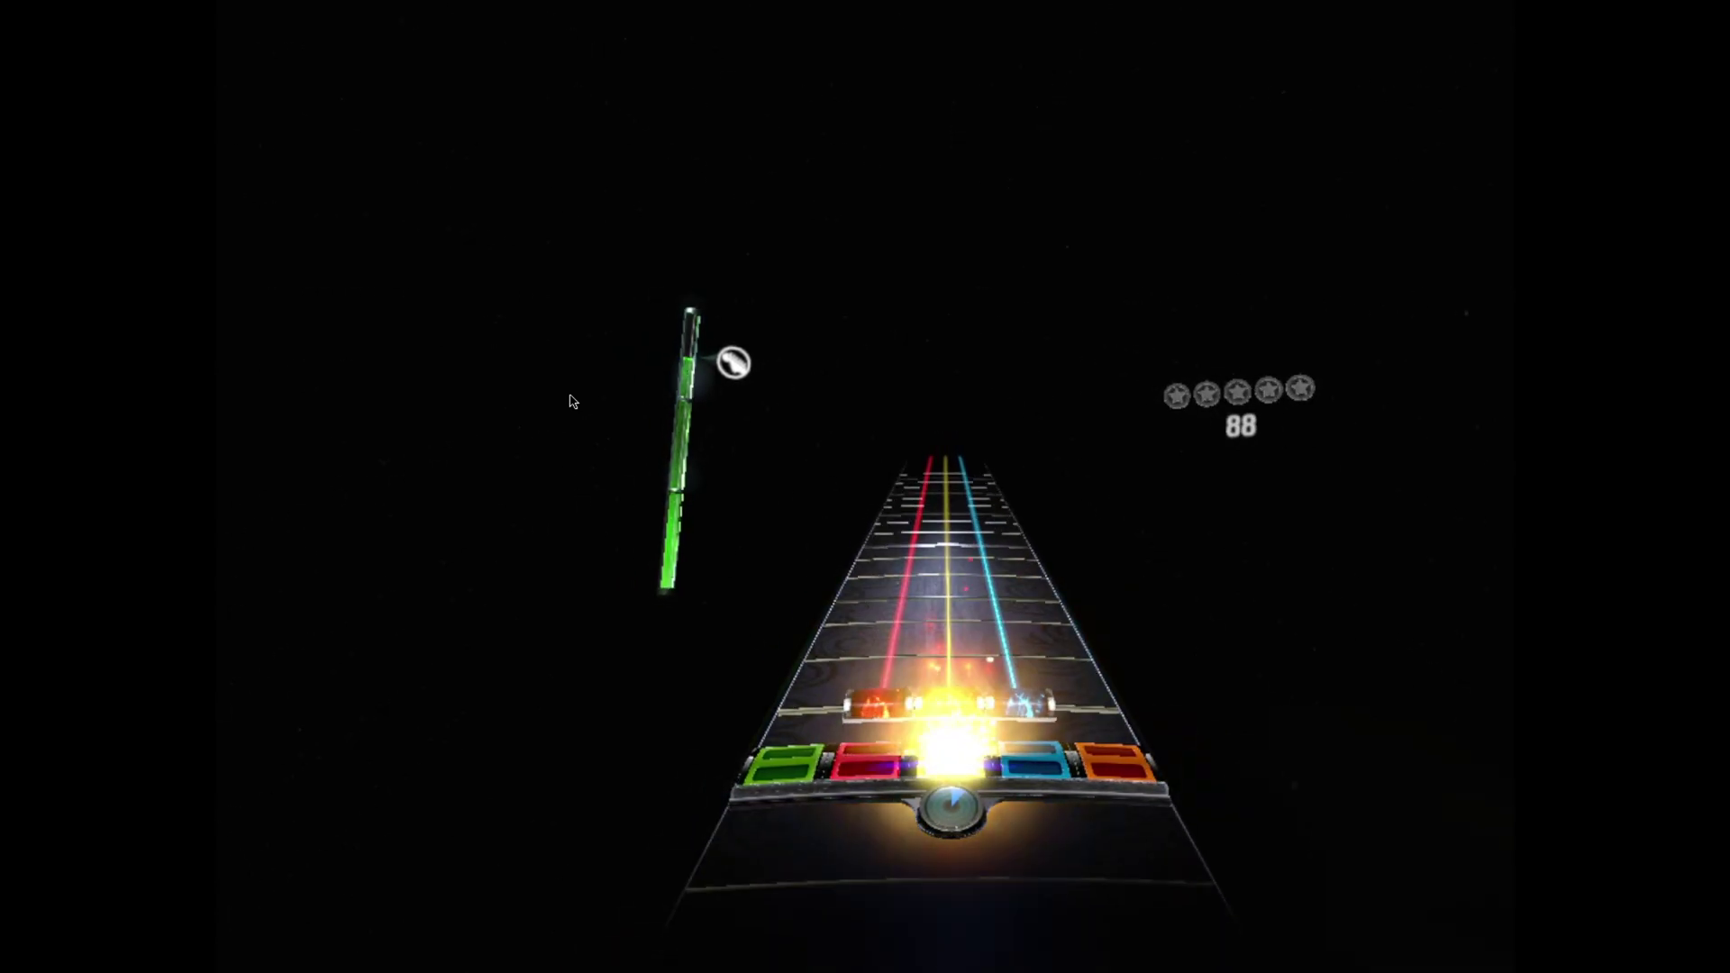
pyautogui.hotkey('s', 'j', 'k')
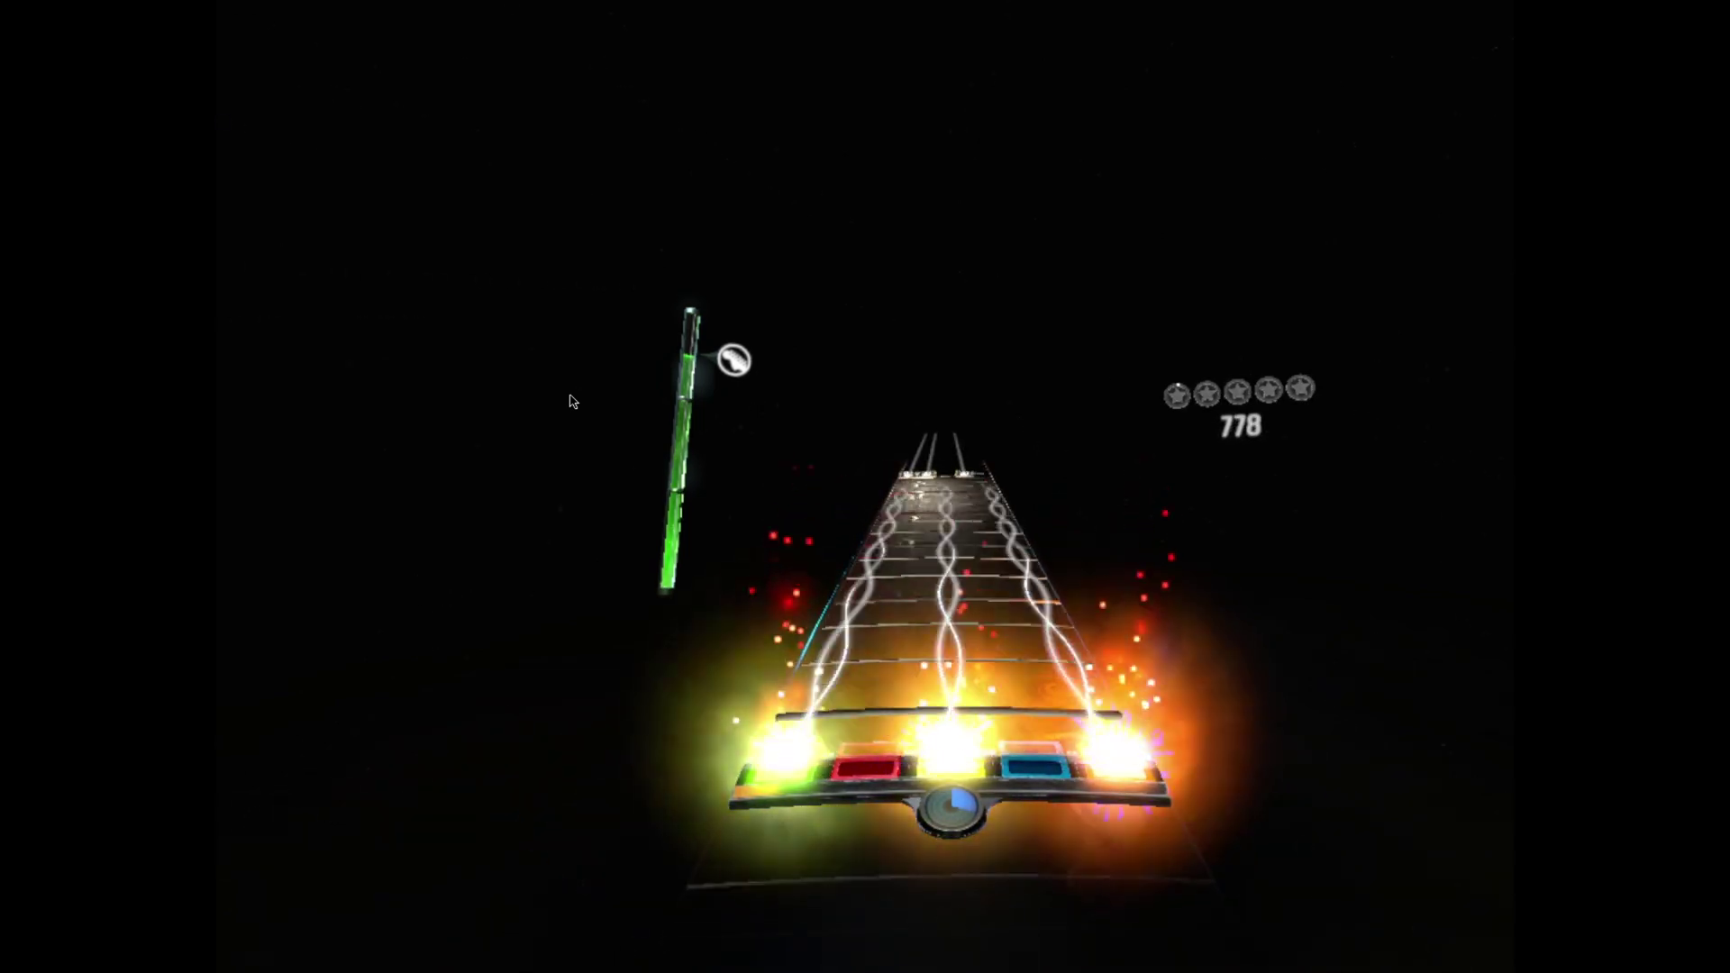
pyautogui.hotkey('a', 's', 'k')
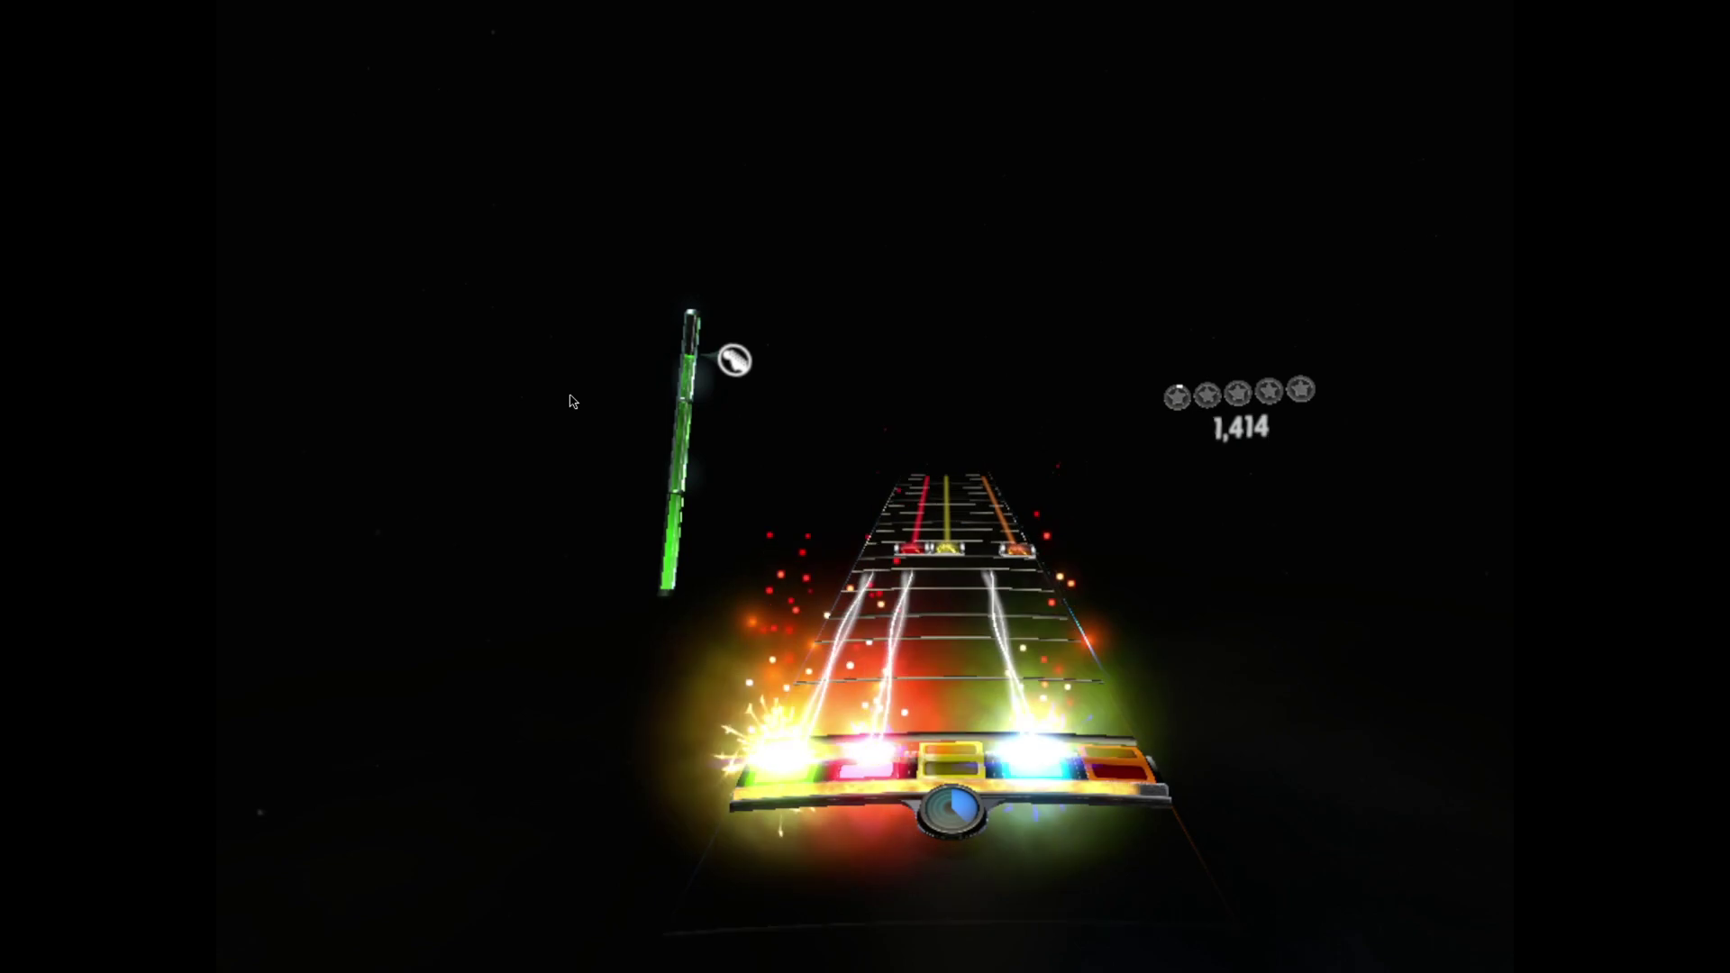
pyautogui.hotkey('s', 'j', 'l')
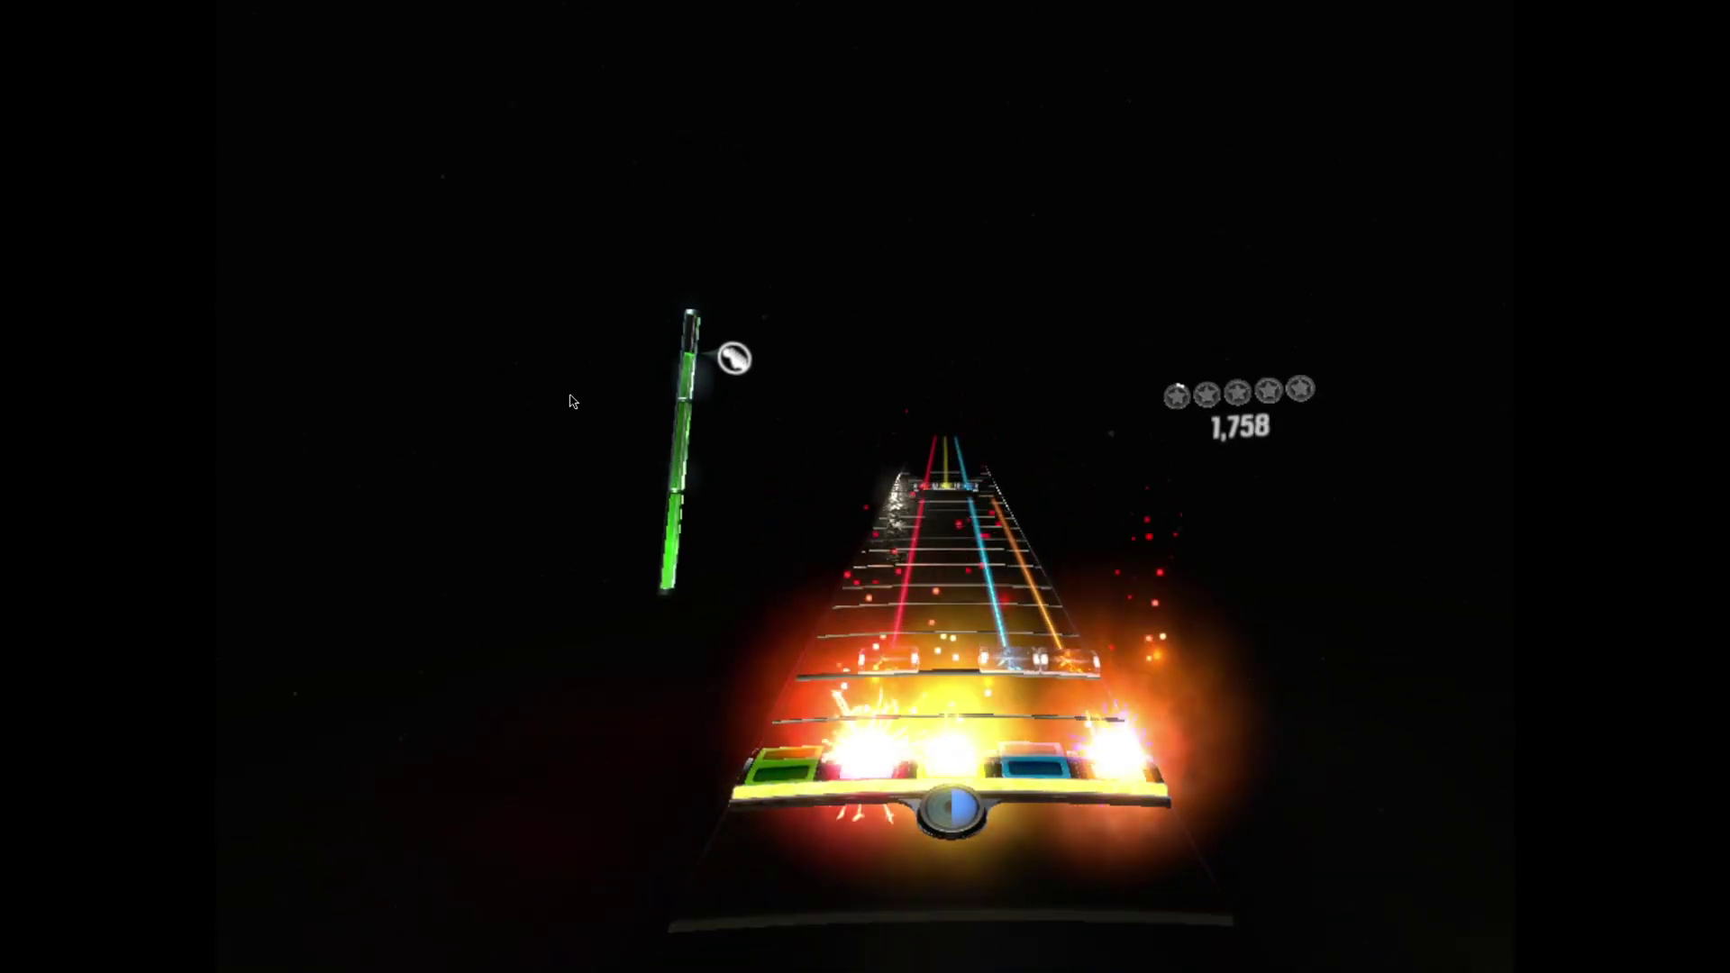
pyautogui.hotkey('s', 'k', 'l')
pyautogui.hotkey('s', 'j', 'k')
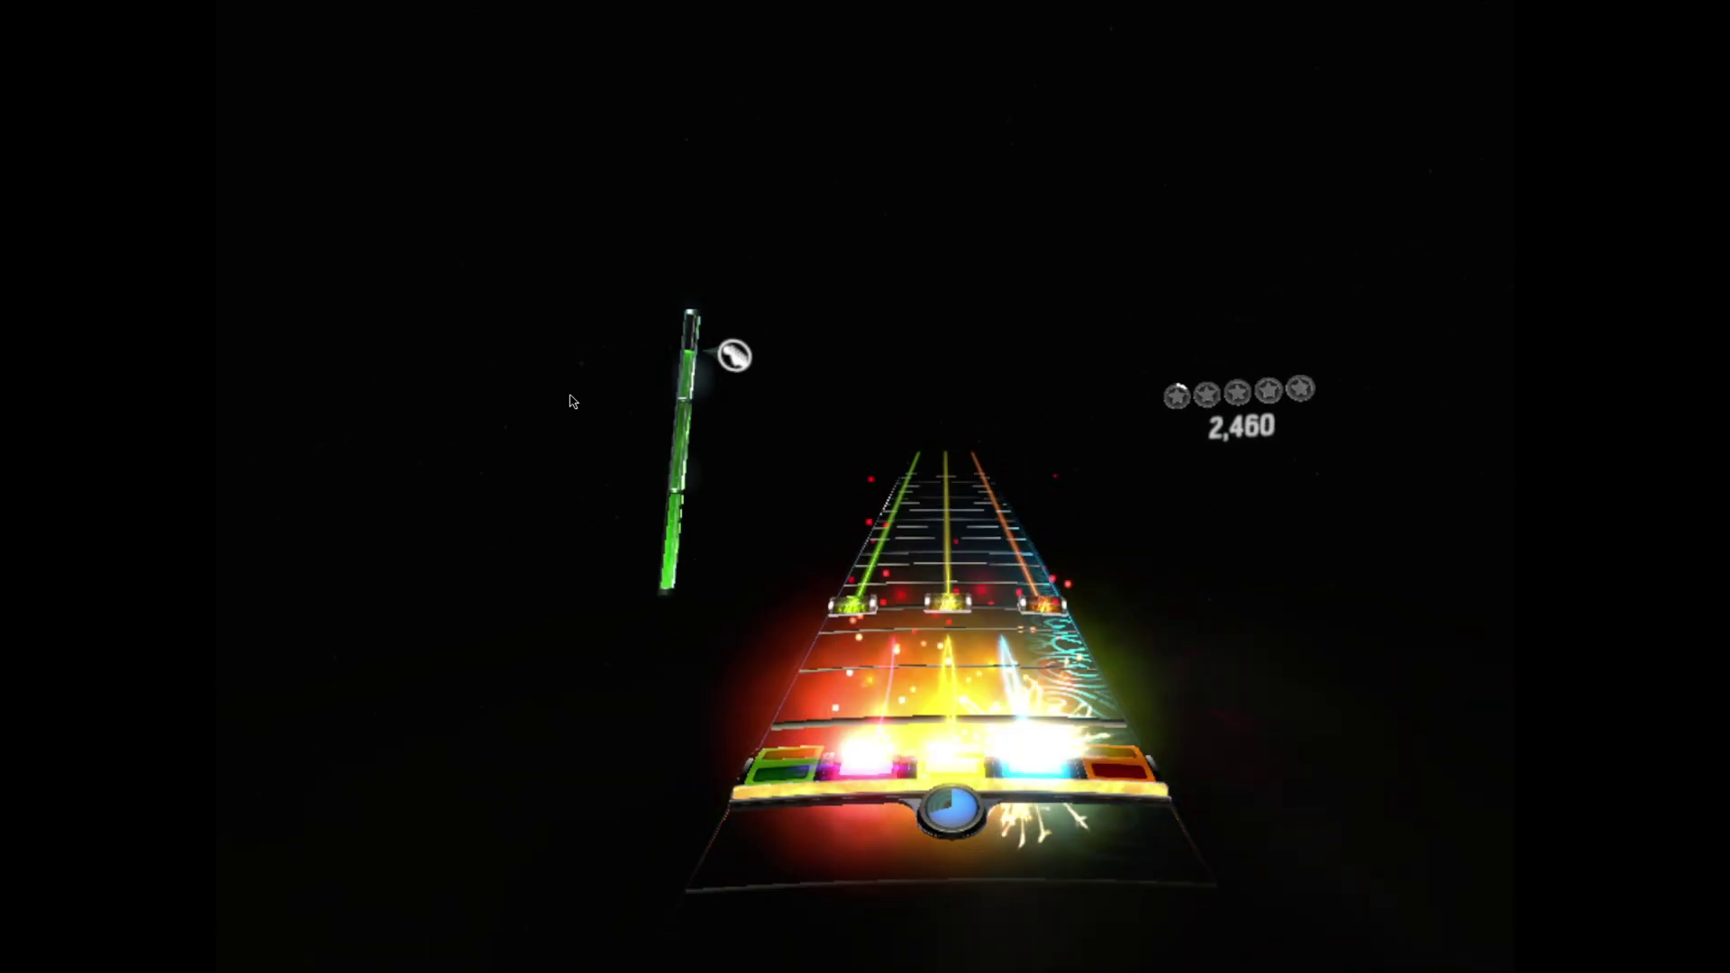
pyautogui.hotkey('a', 'j', 'l')
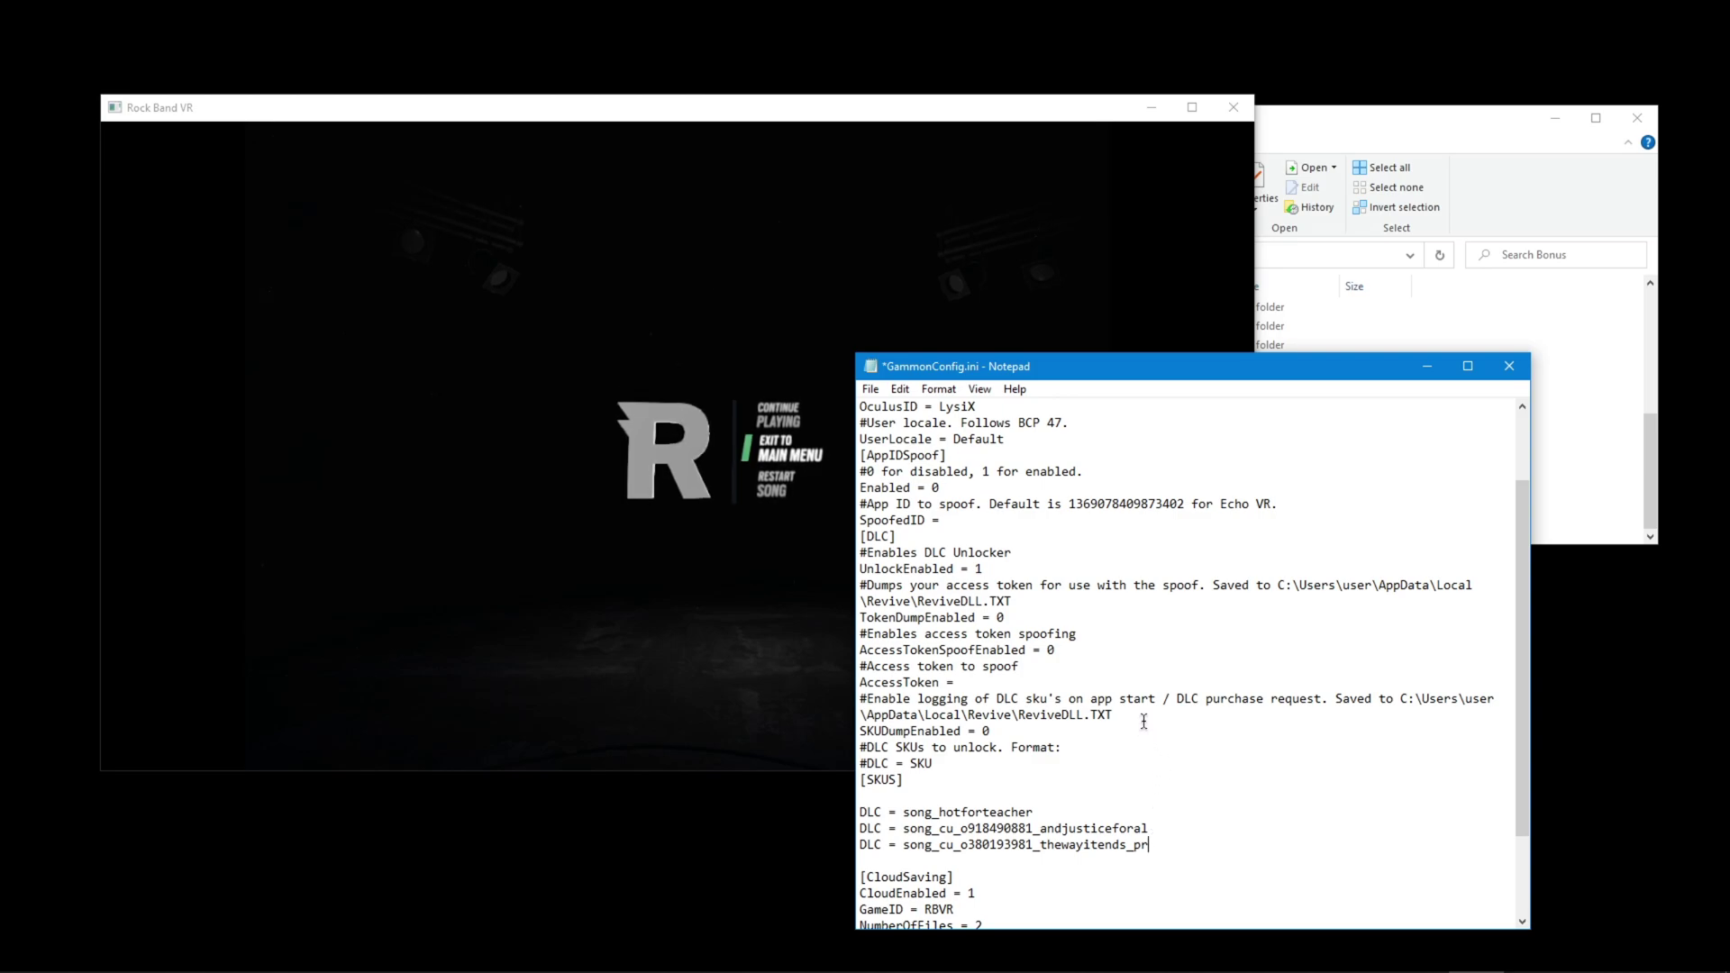
# Save GammonConfig.ini with Ctrl+S and switch back to the Rock Band VR window
pyautogui.hotkey('ctrl', 's')
pyautogui.click(612, 627)
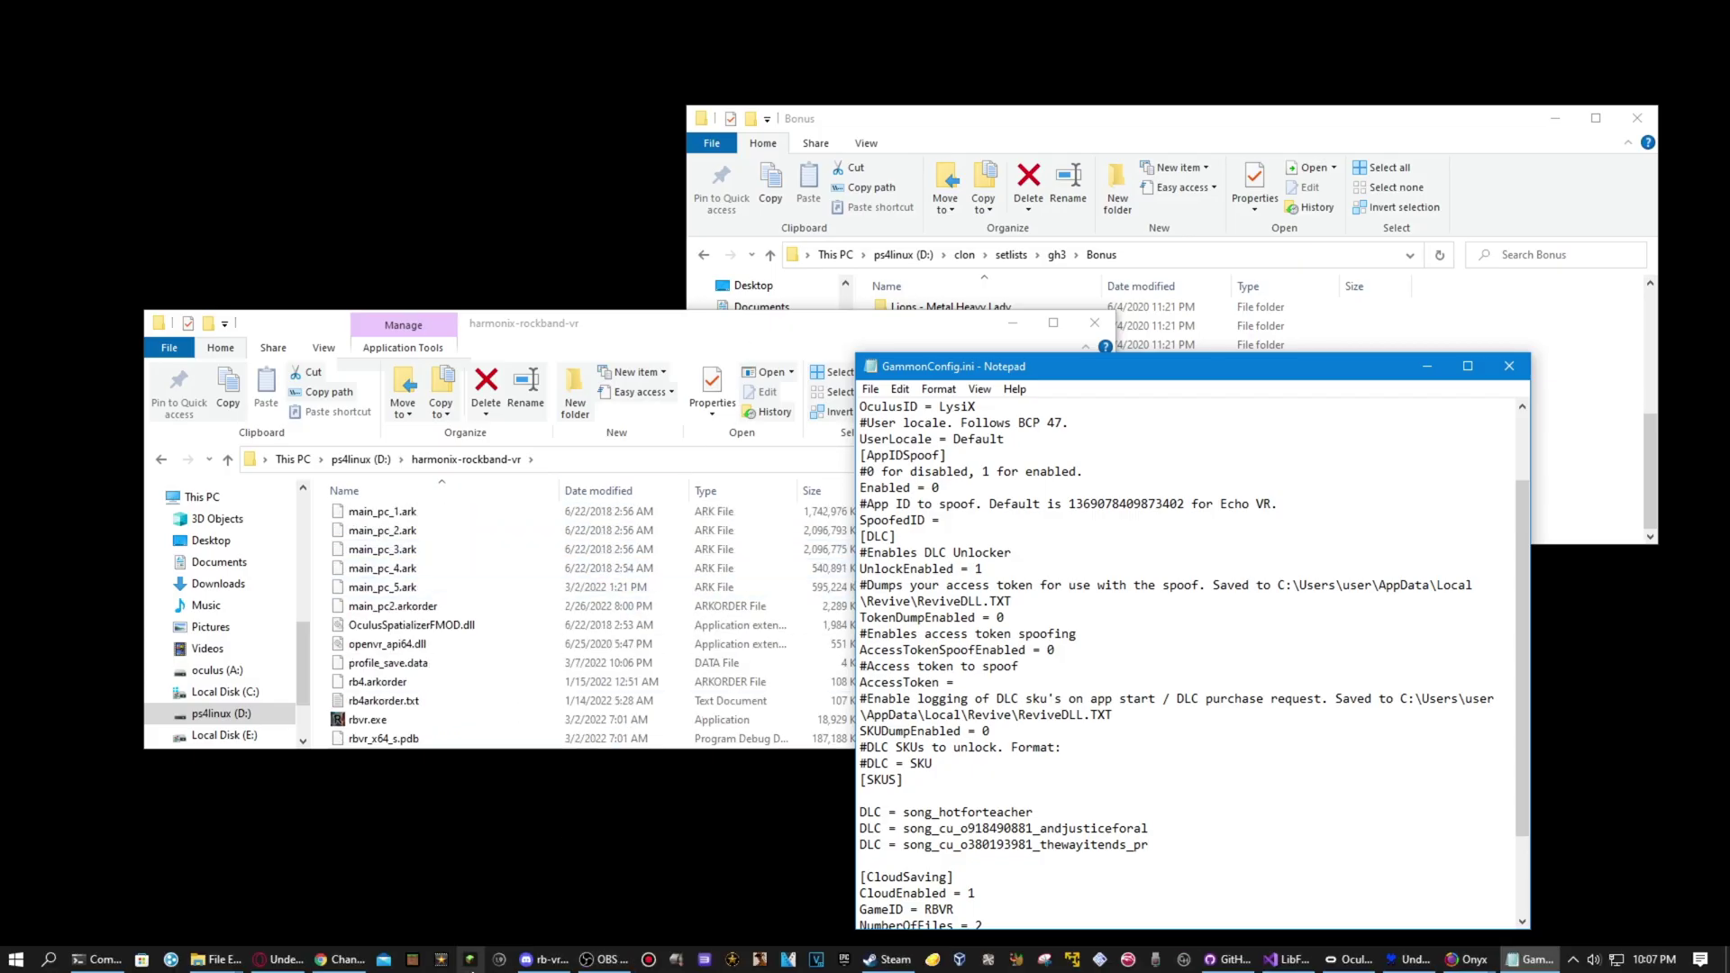
# Select the exi file in the Exilelord Setlist folder and reveal the open Onyx windows
pyautogui.click(99, 959)
pyautogui.click(1177, 386)
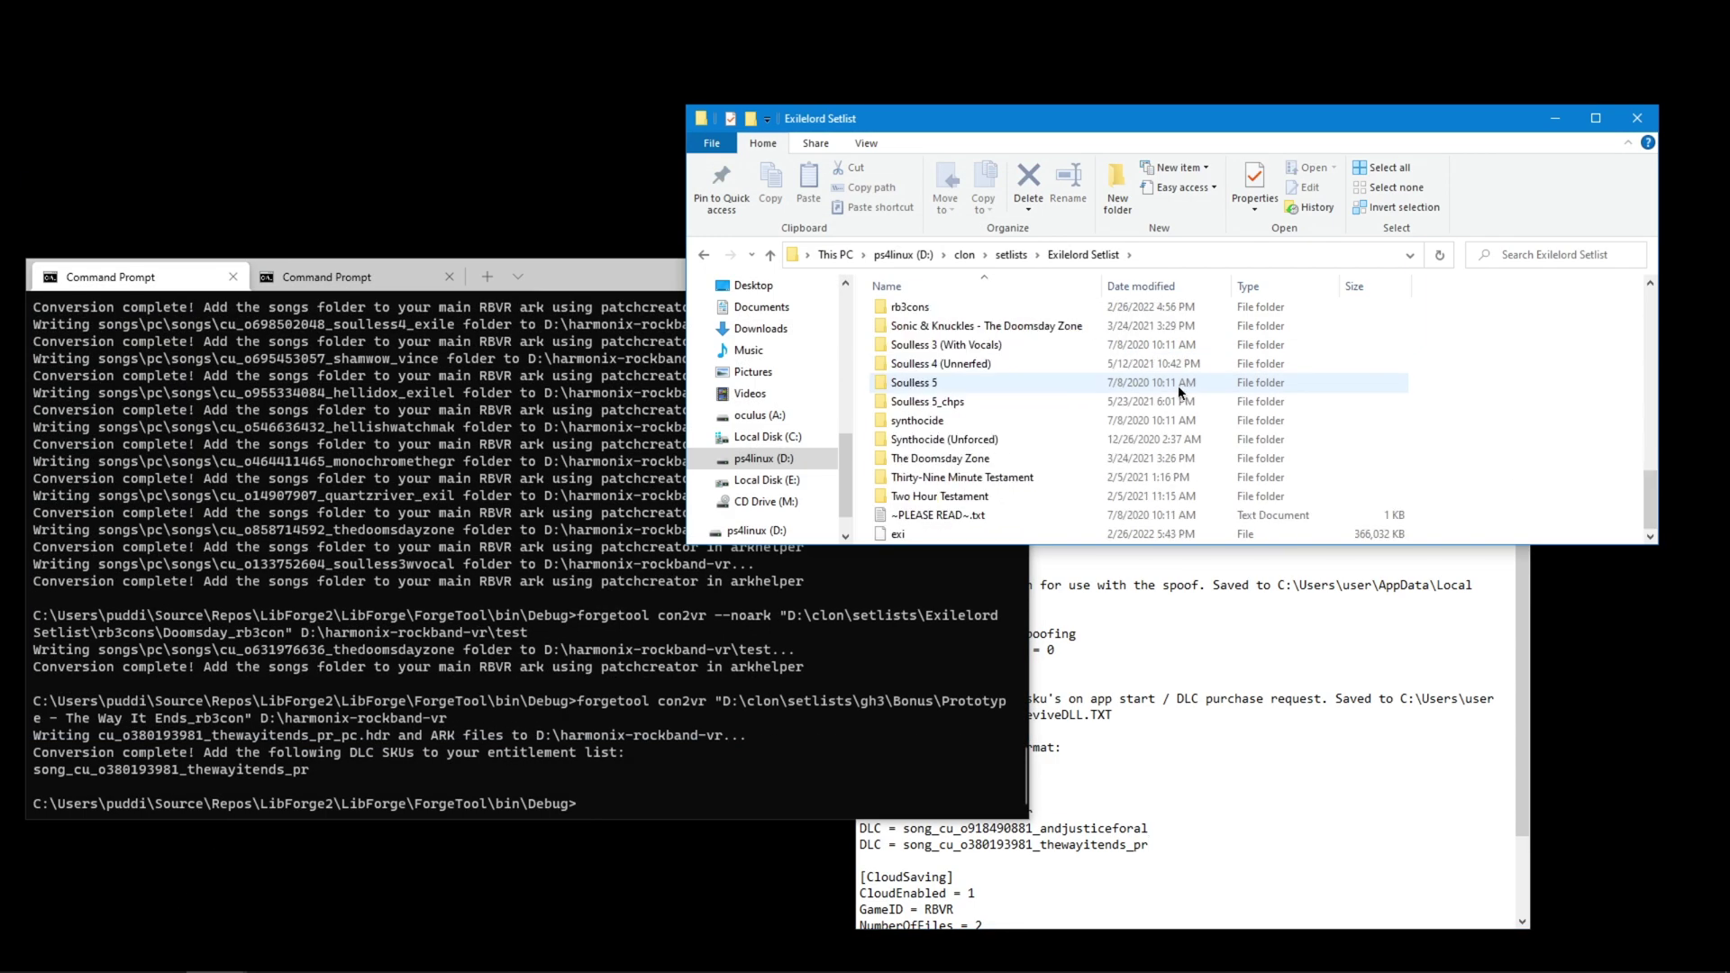
pyautogui.click(906, 535)
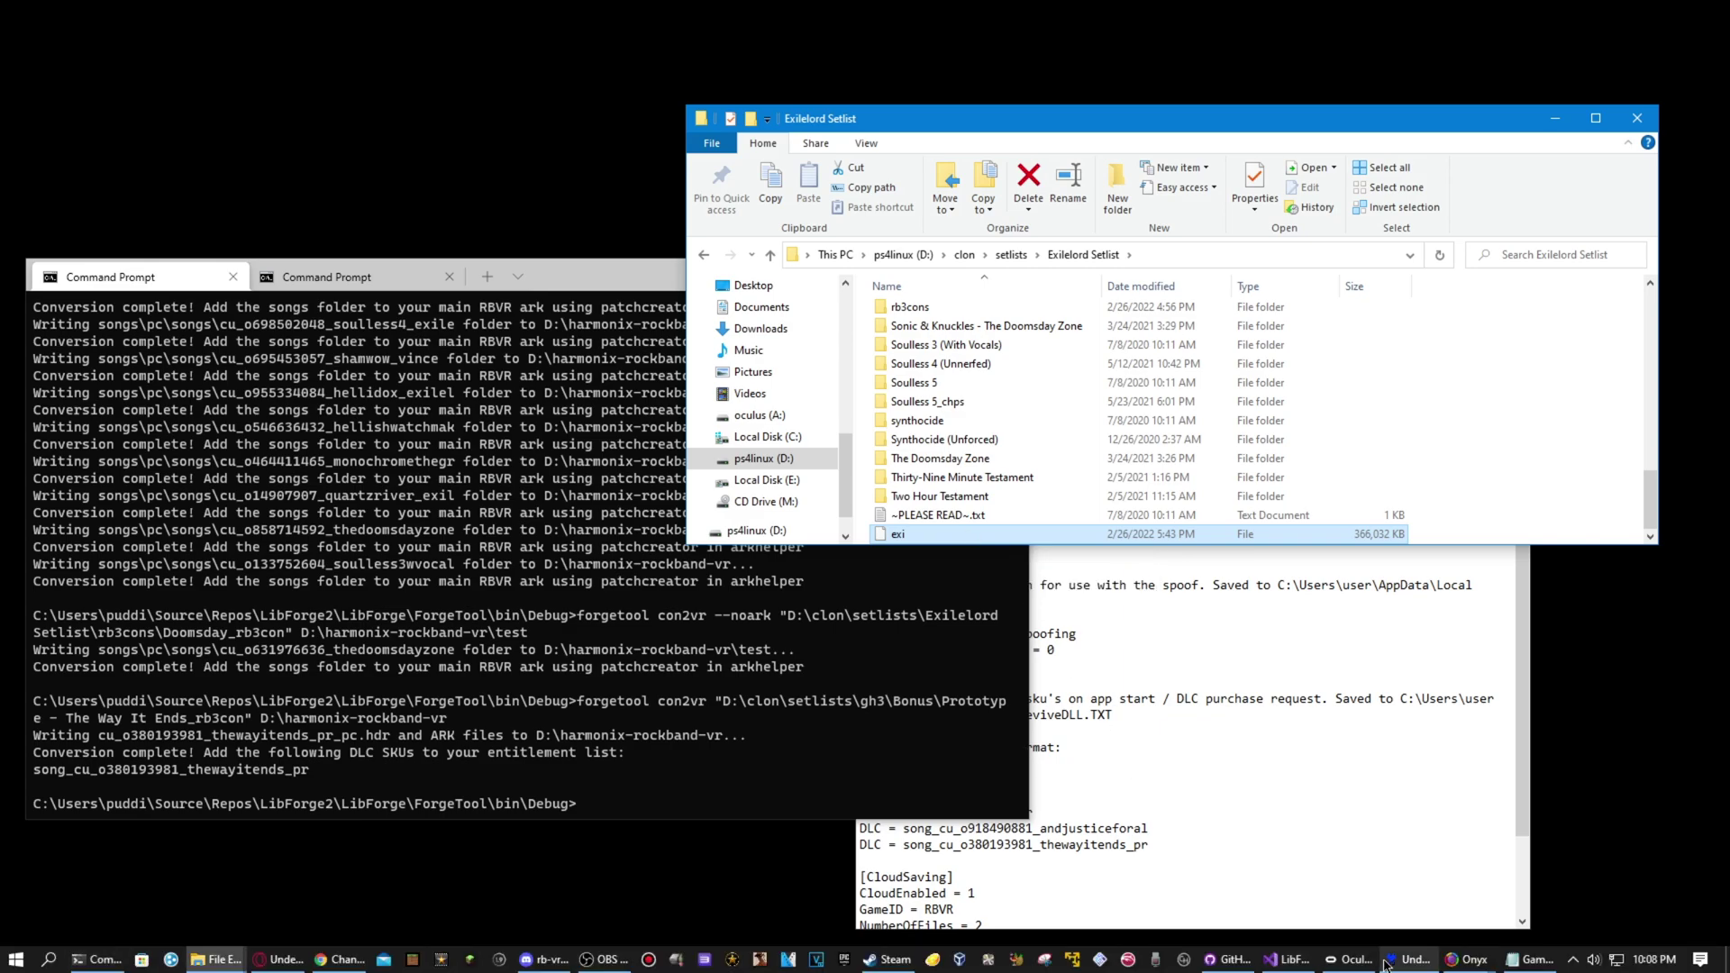
pyautogui.click(1451, 962)
pyautogui.click(1370, 865)
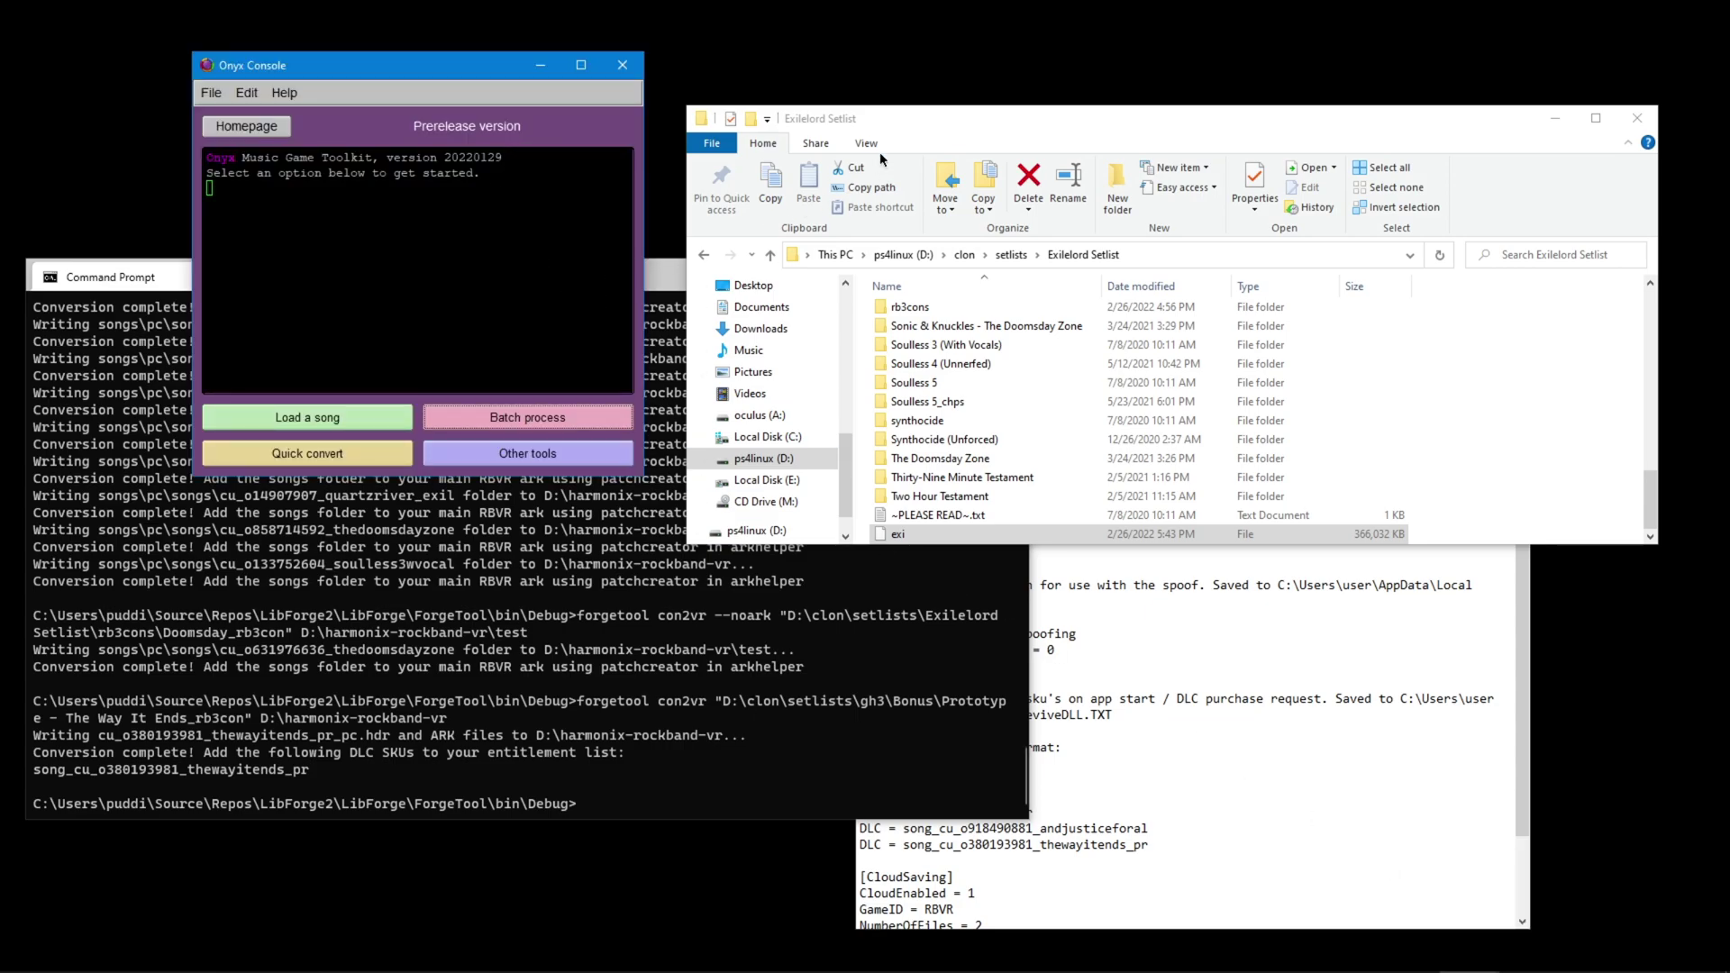
pyautogui.click(925, 160)
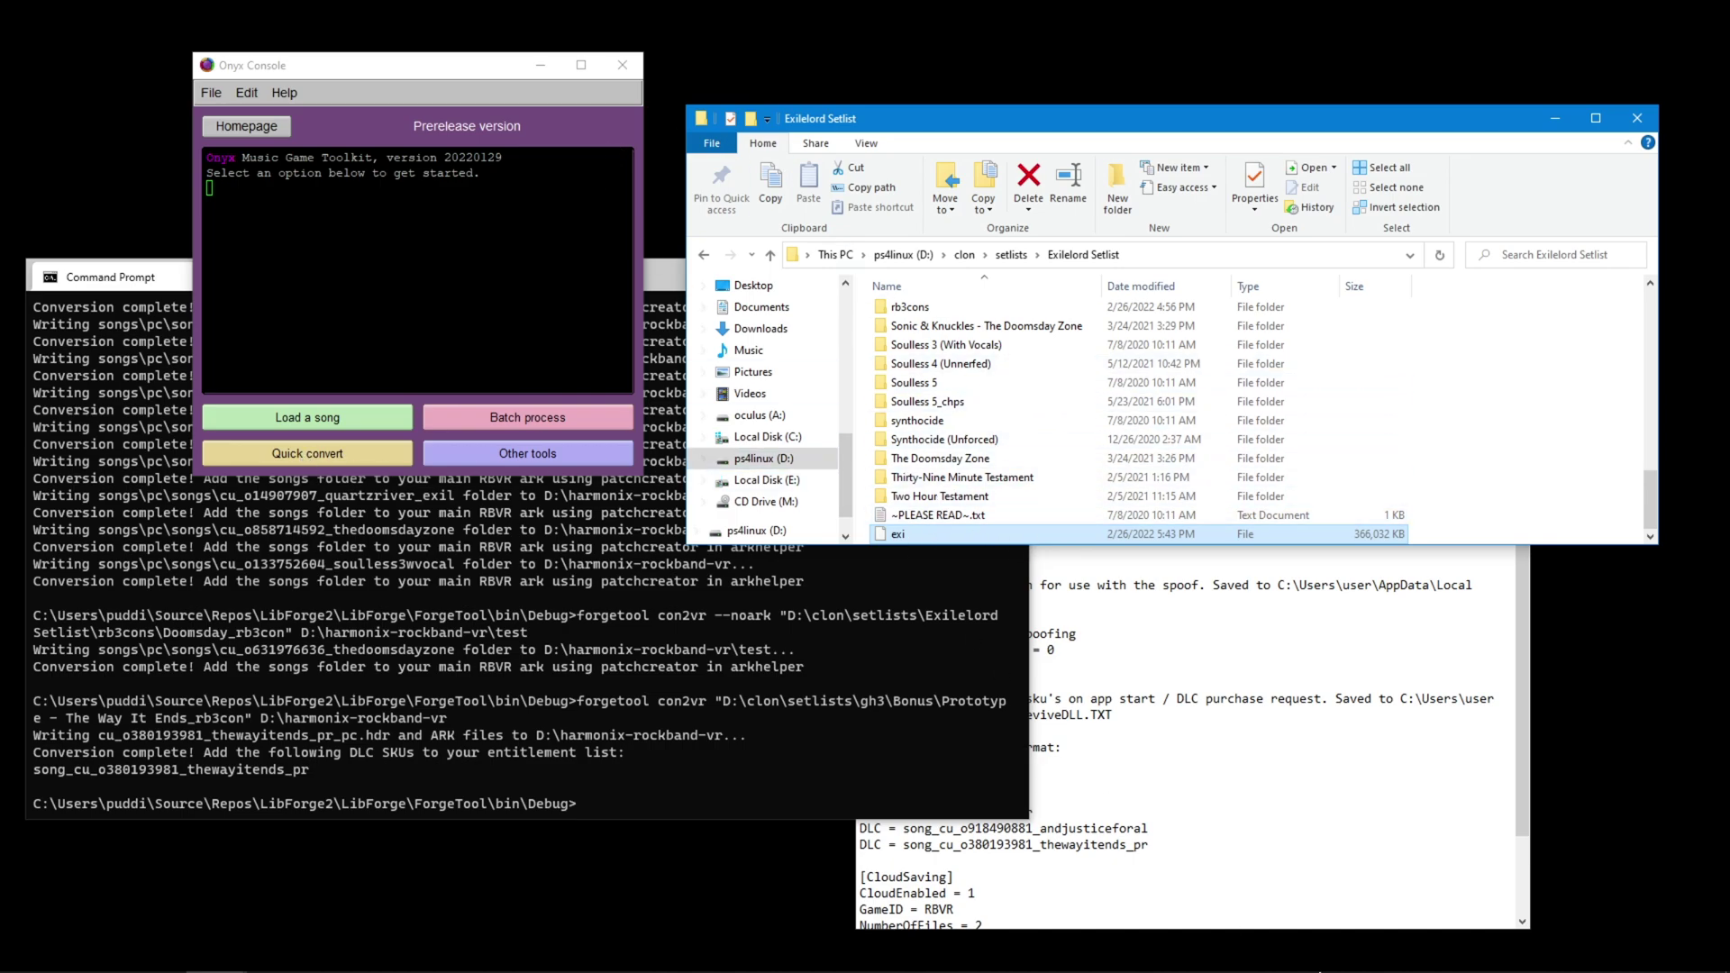
pyautogui.click(1455, 968)
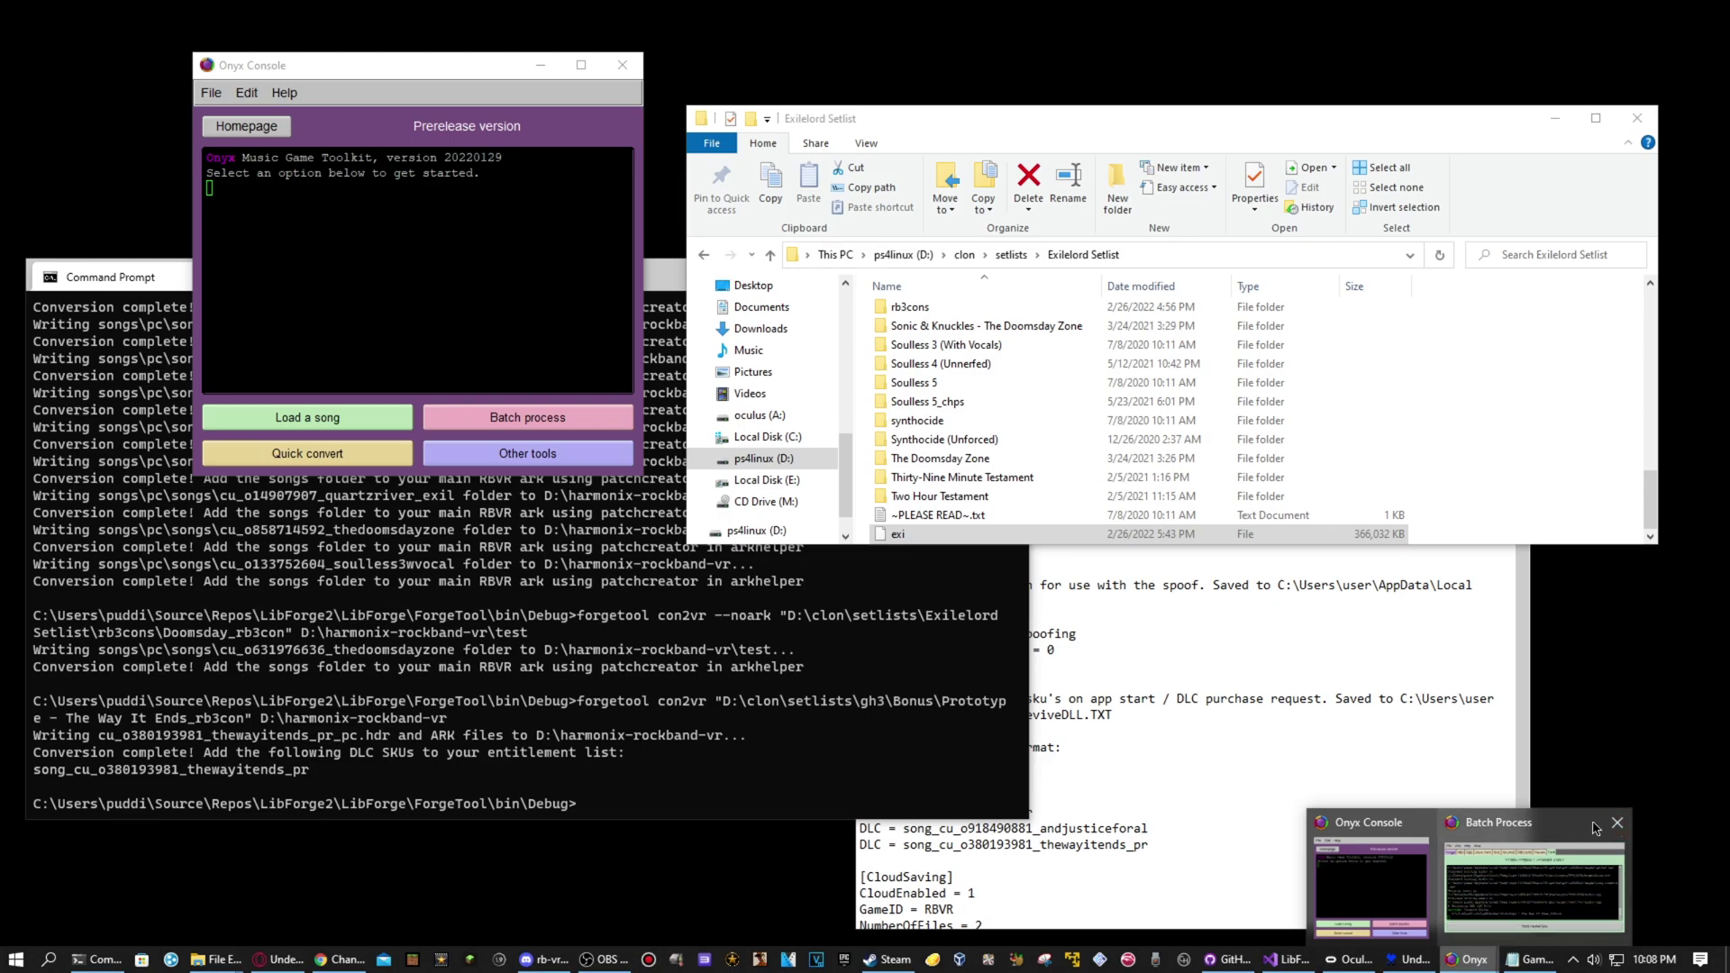
pyautogui.click(1625, 822)
pyautogui.click(1522, 822)
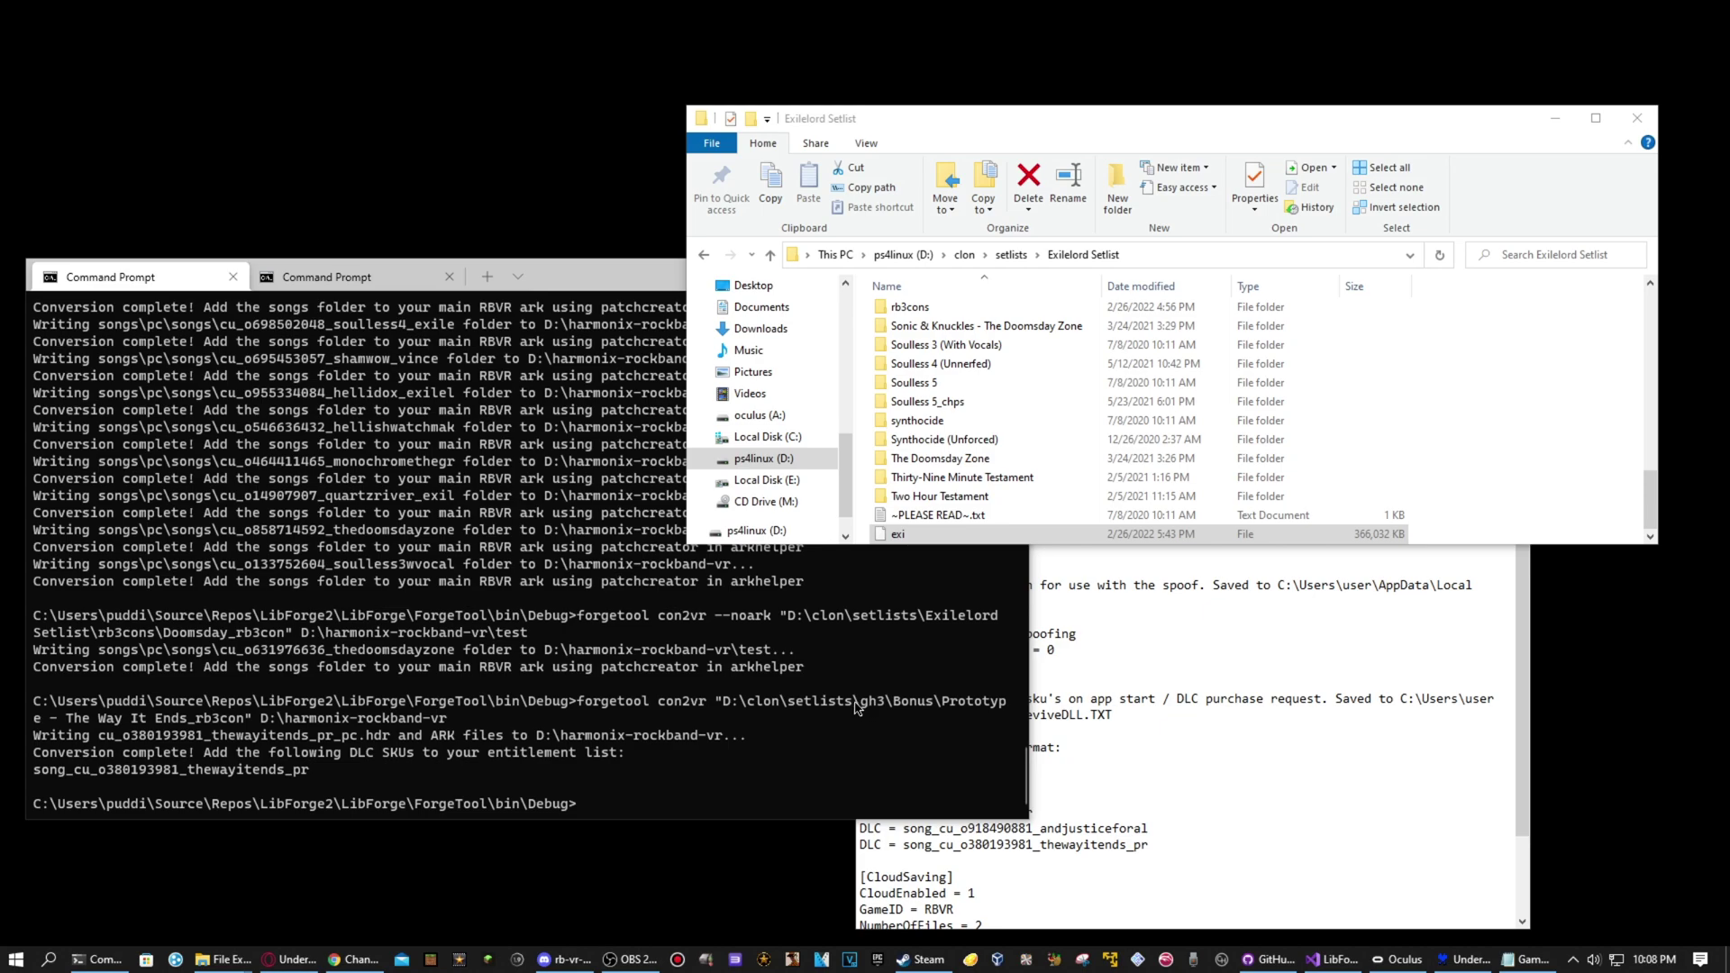
# Type the command 'forgetool con2vr --noark' in the Command Prompt
pyautogui.moveTo(853, 702); pyautogui.dragTo(839, 703)
pyautogui.click(899, 531)
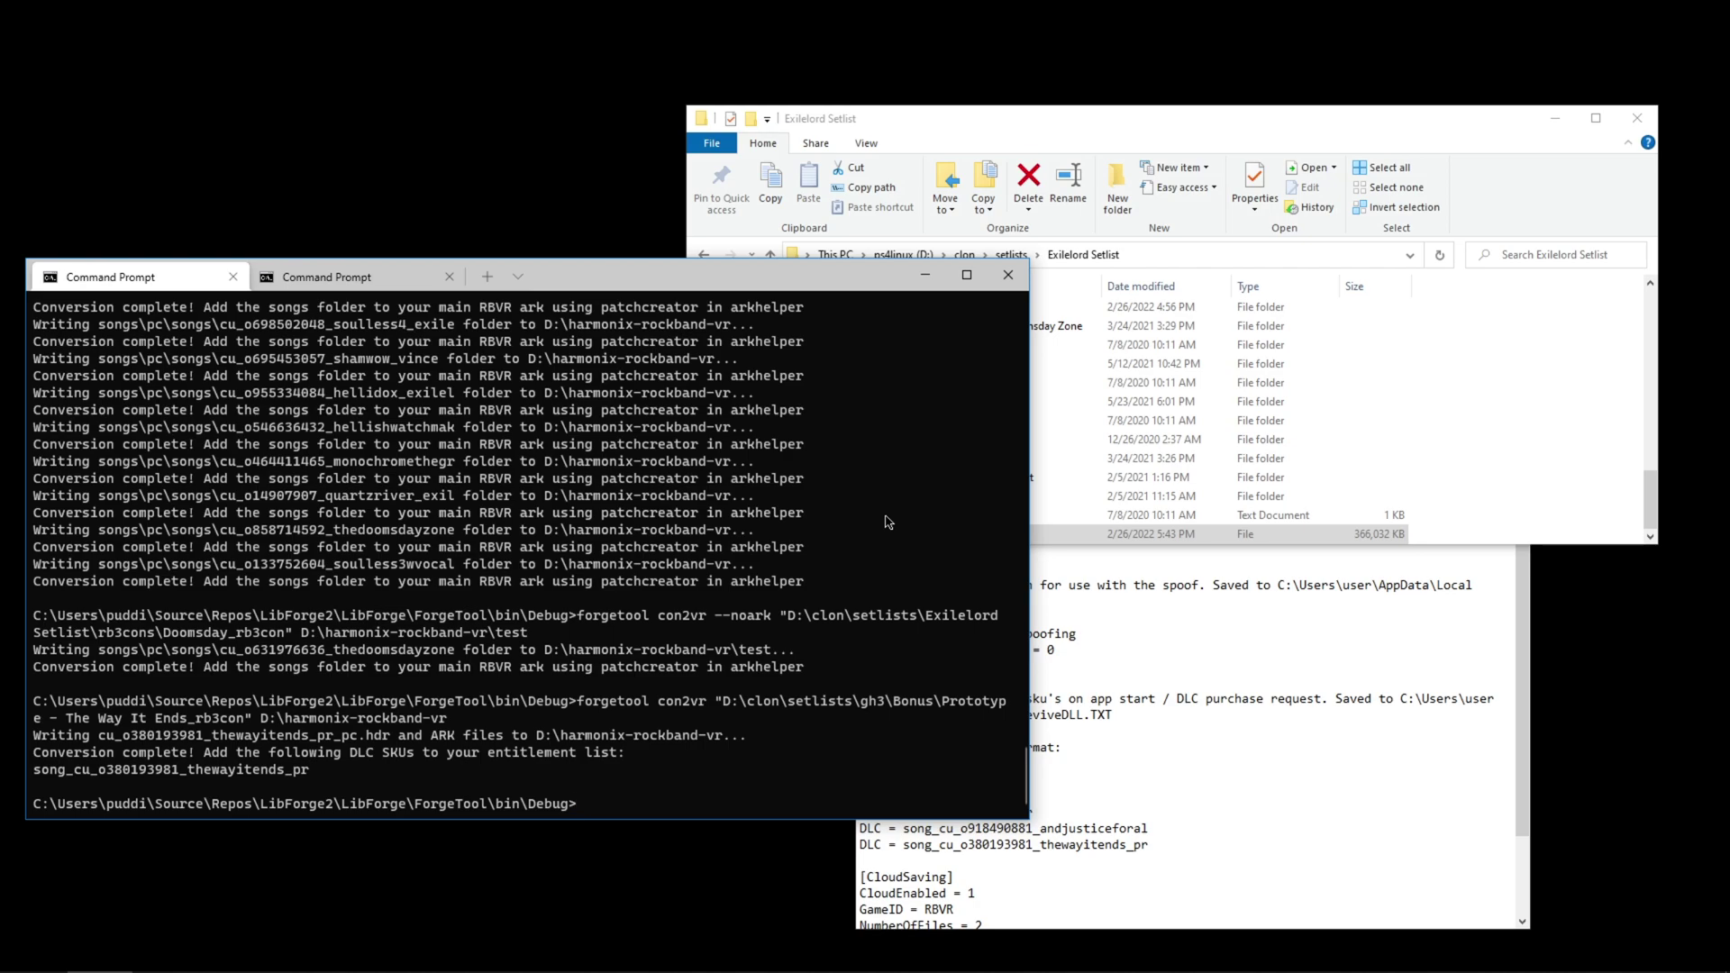
pyautogui.write('forgetool con2vr --noark')
# Add the Exilelord exi file and D:\harmonix-rockband-vr output paths, then run the conversion
pyautogui.click(1065, 132)
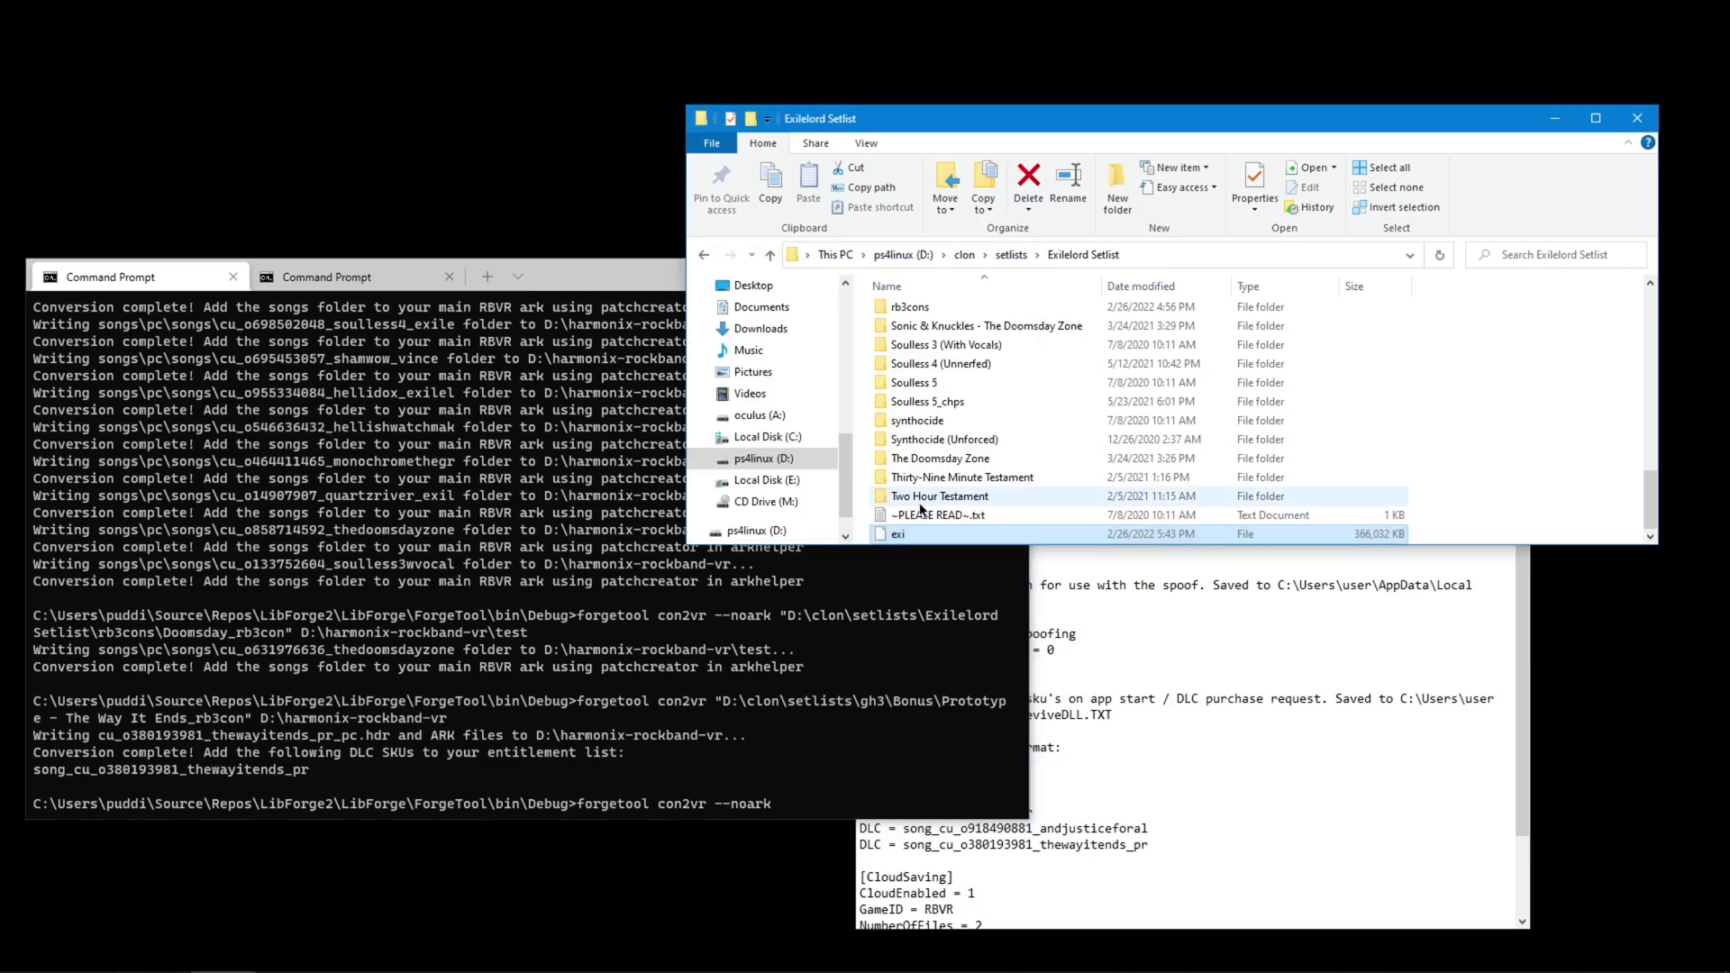
pyautogui.moveTo(914, 538); pyautogui.dragTo(762, 708)
pyautogui.click(742, 692)
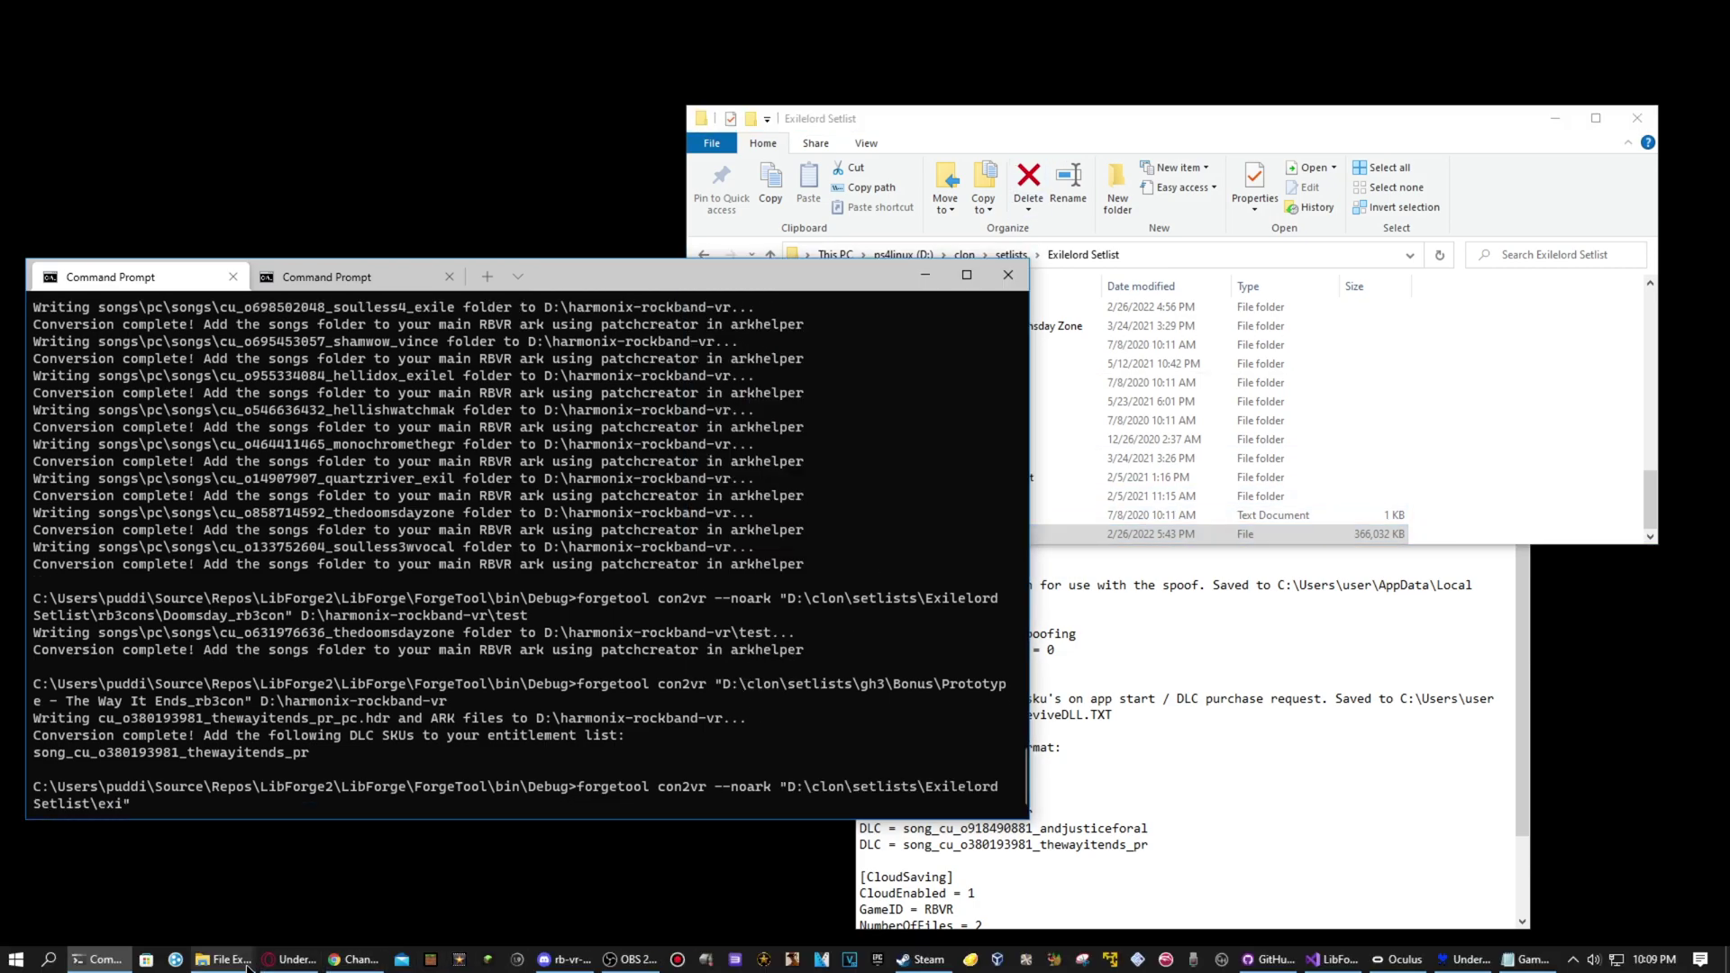
pyautogui.moveTo(249, 967)
pyautogui.click(476, 873)
pyautogui.moveTo(466, 459); pyautogui.dragTo(682, 306)
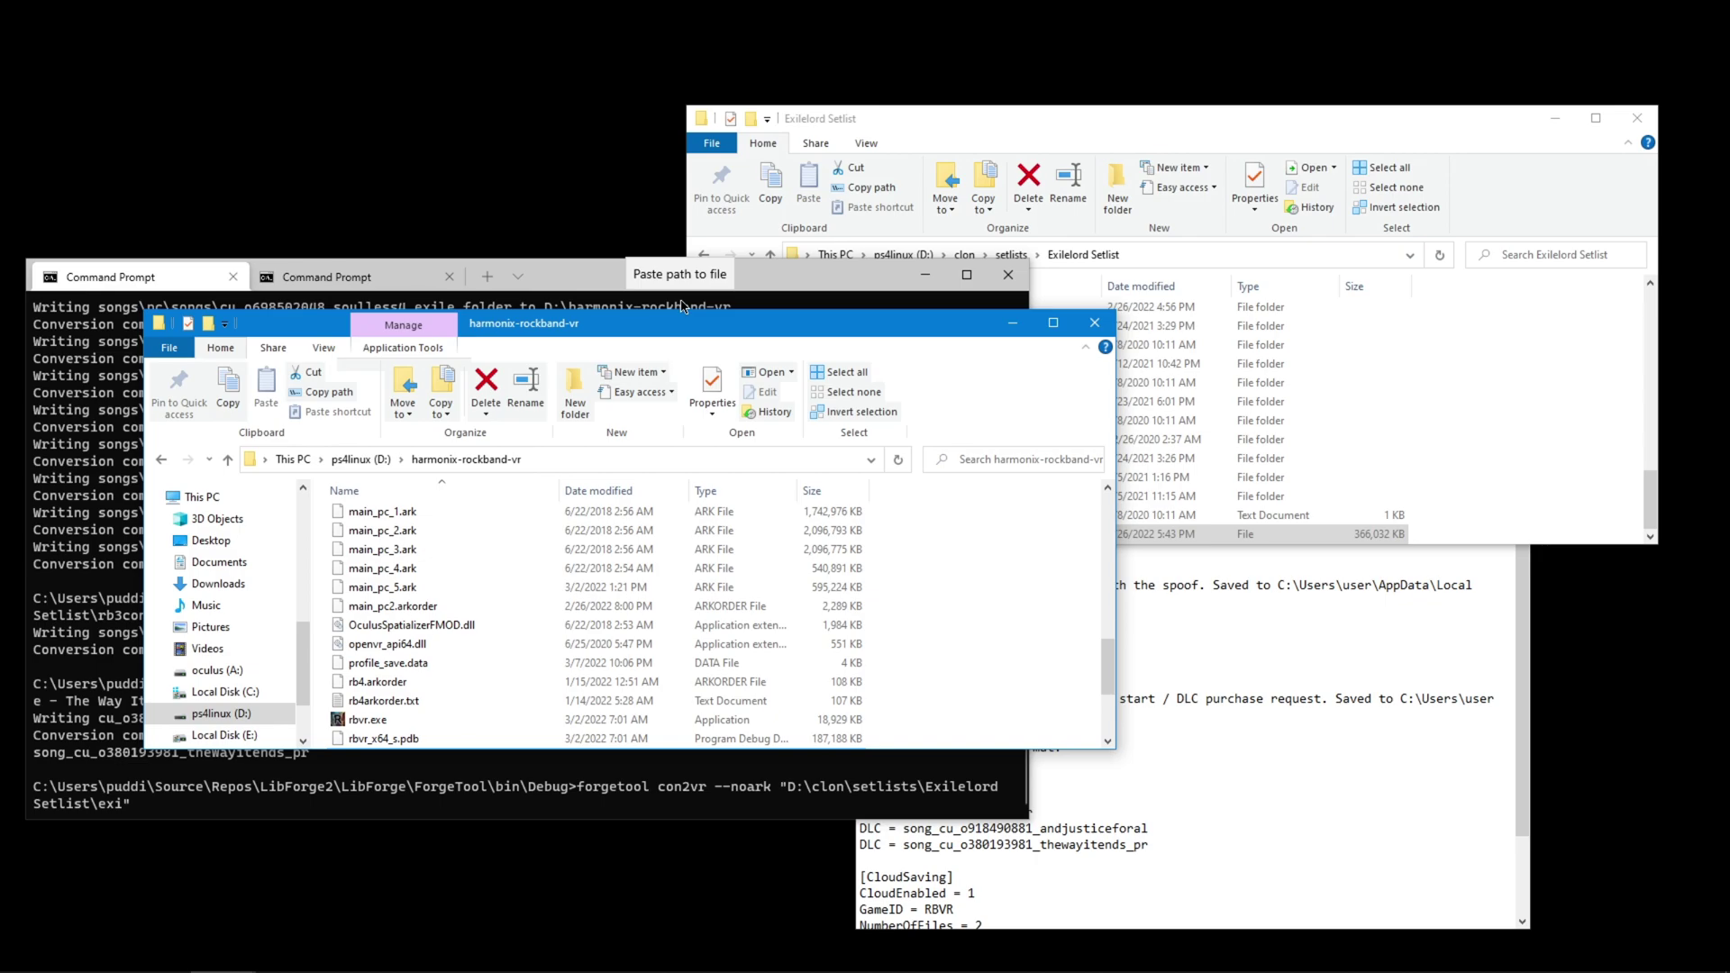
pyautogui.moveTo(683, 307); pyautogui.dragTo(682, 306)
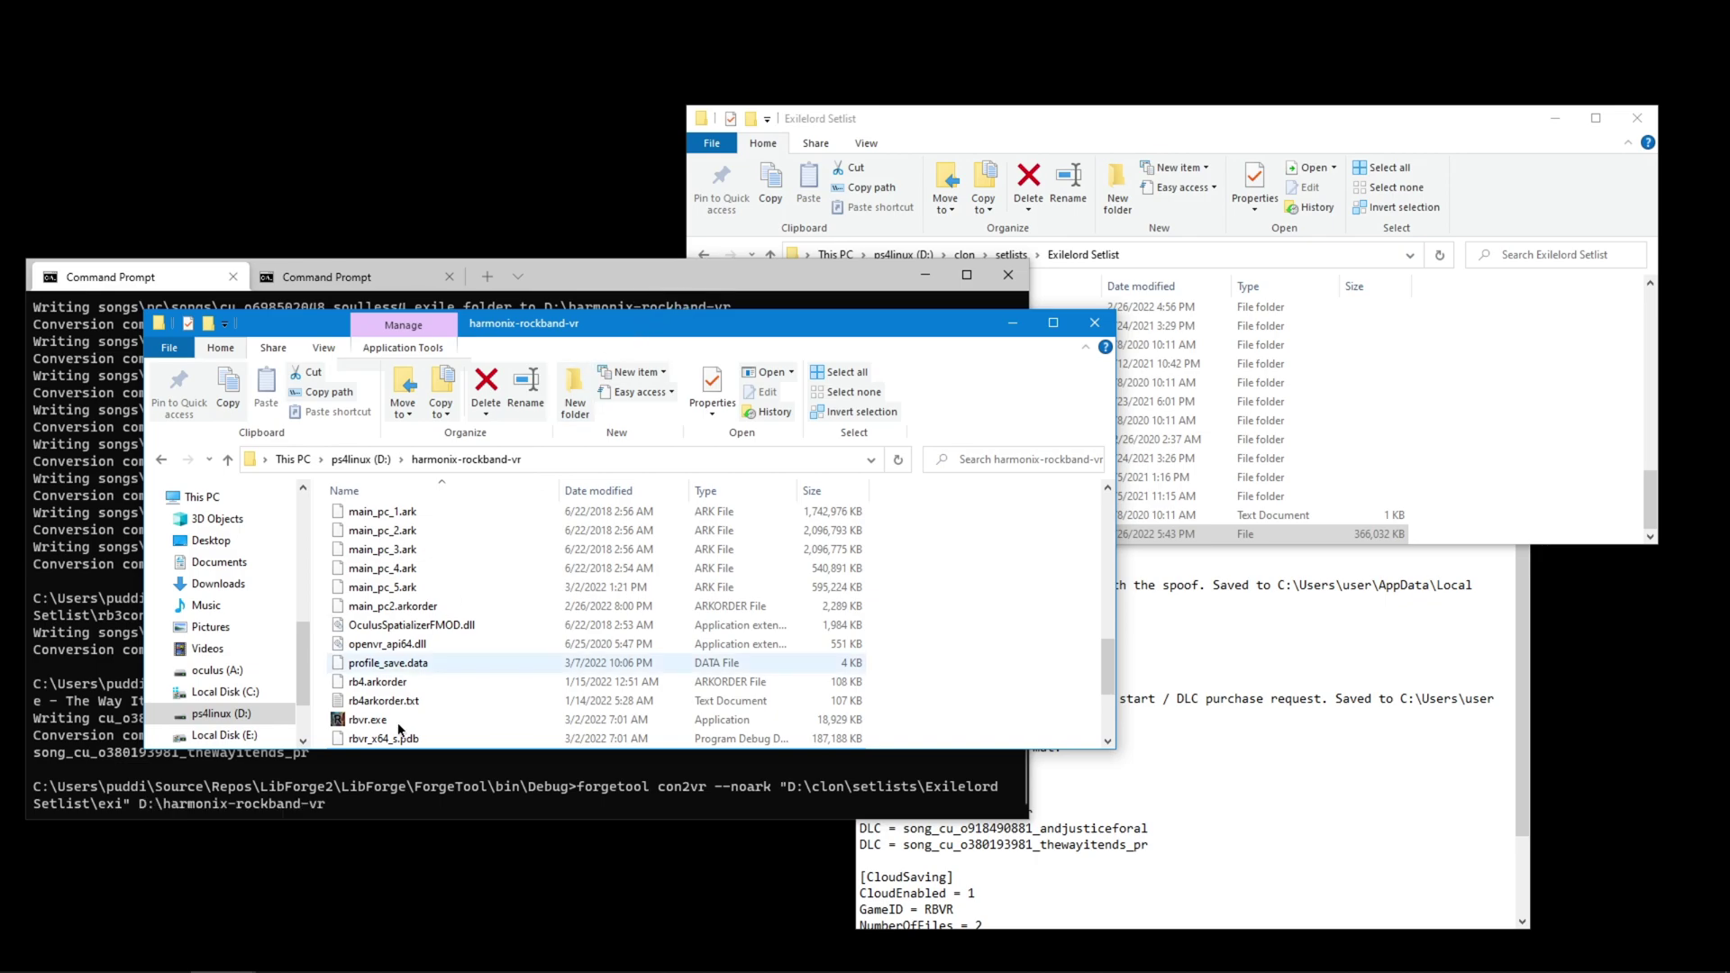
pyautogui.click(393, 805)
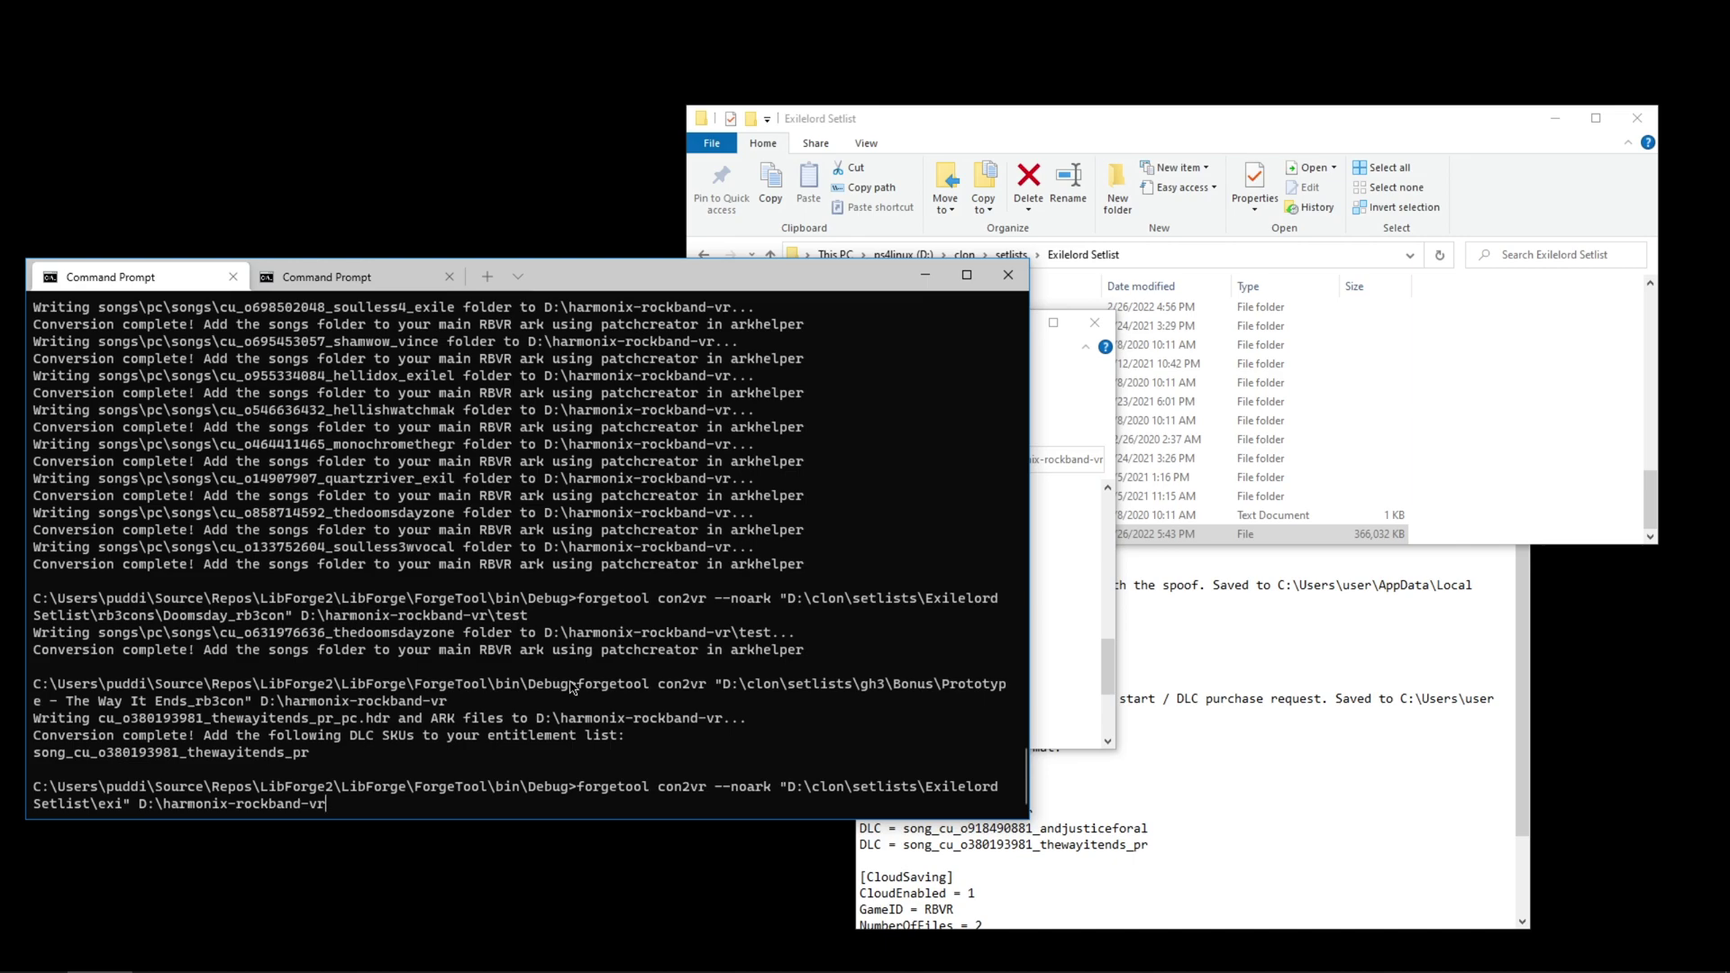
pyautogui.press('Return')
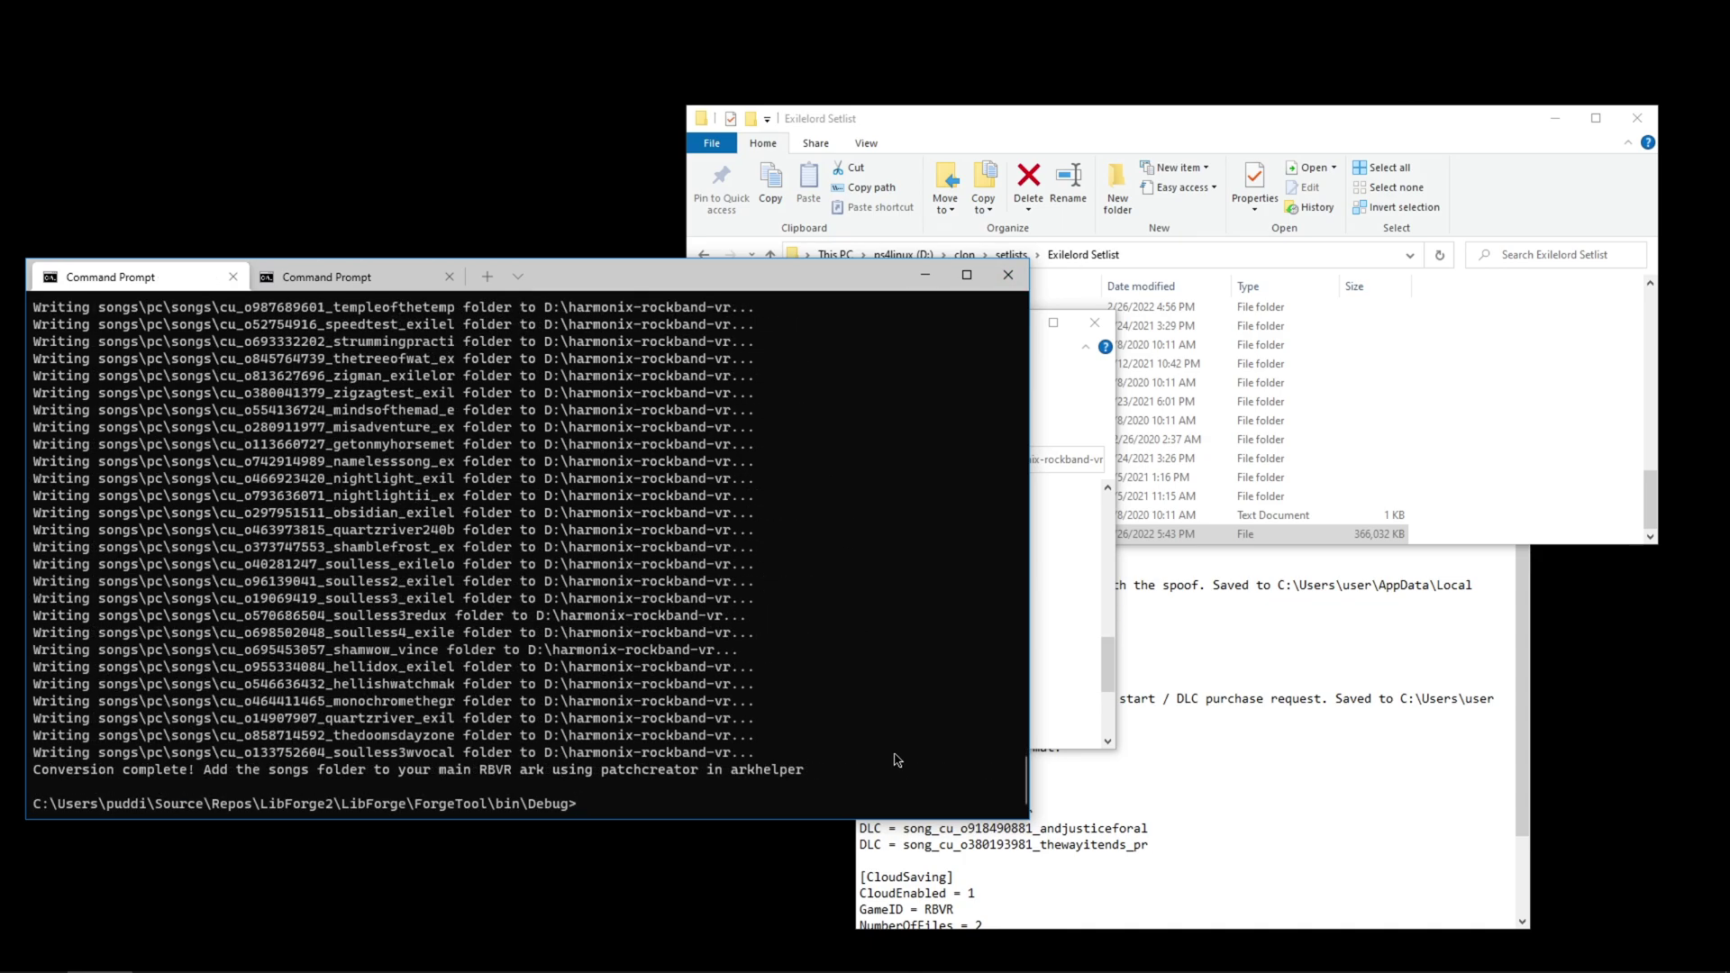
# Review the conversion log and confirm the new songs folder exists in harmonix-rockband-vr
pyautogui.scroll(9, 896, 759)
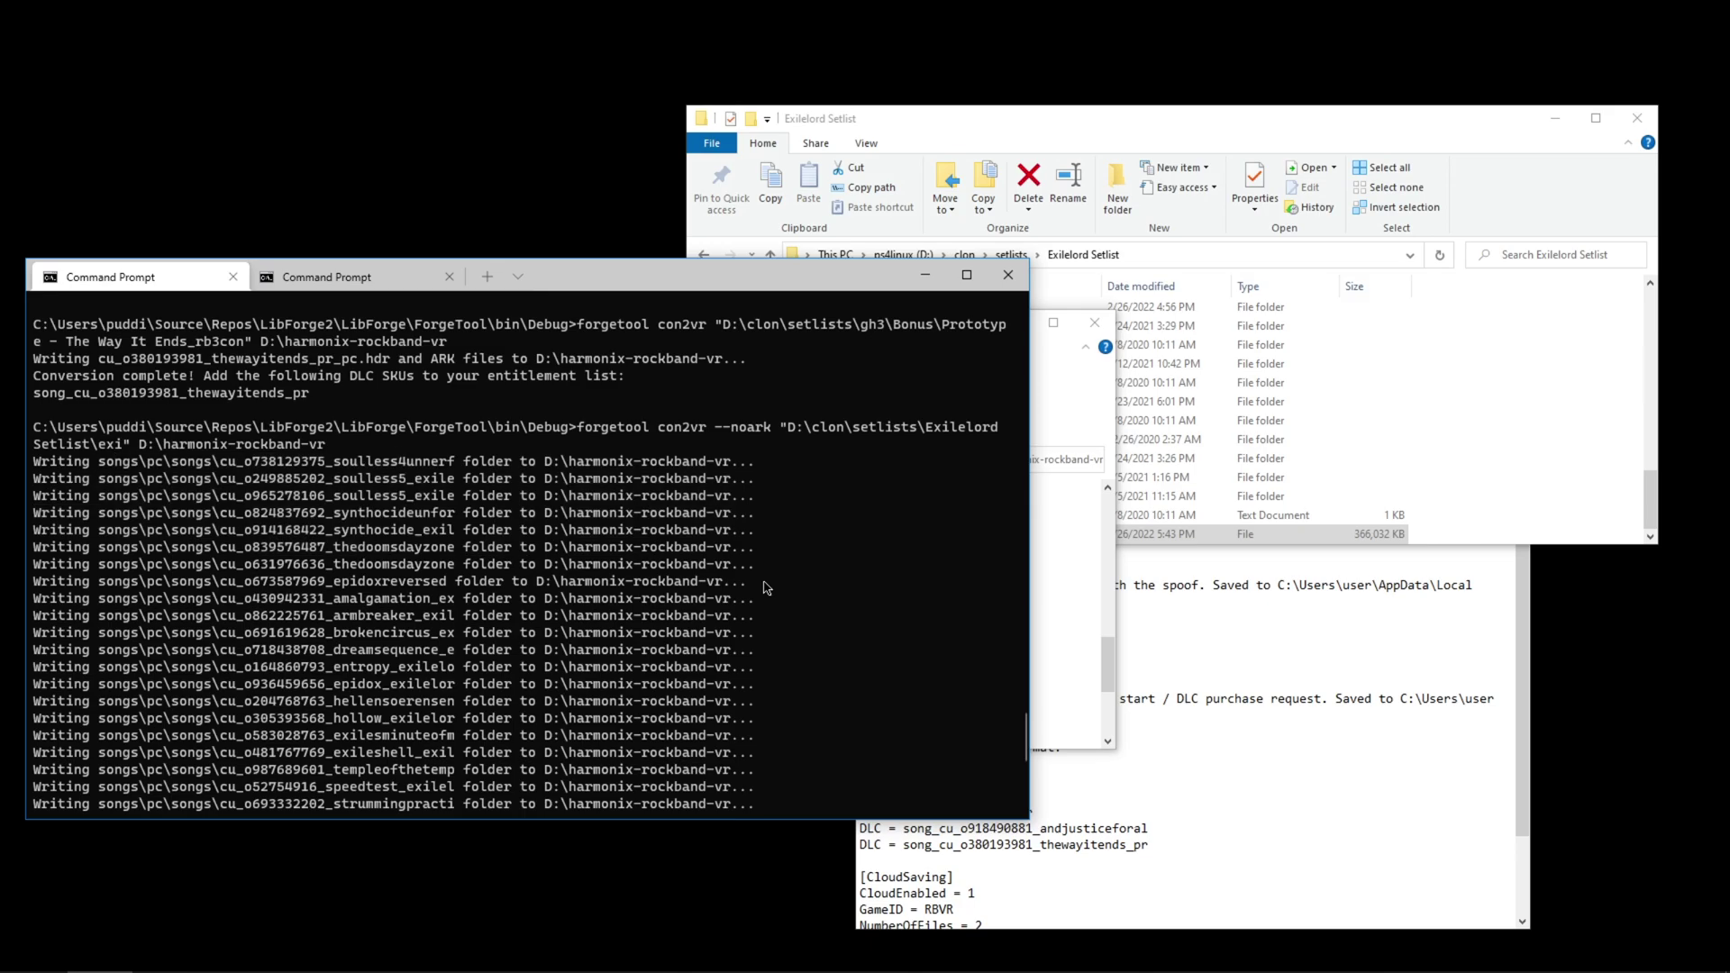
pyautogui.scroll(-9, 773, 591)
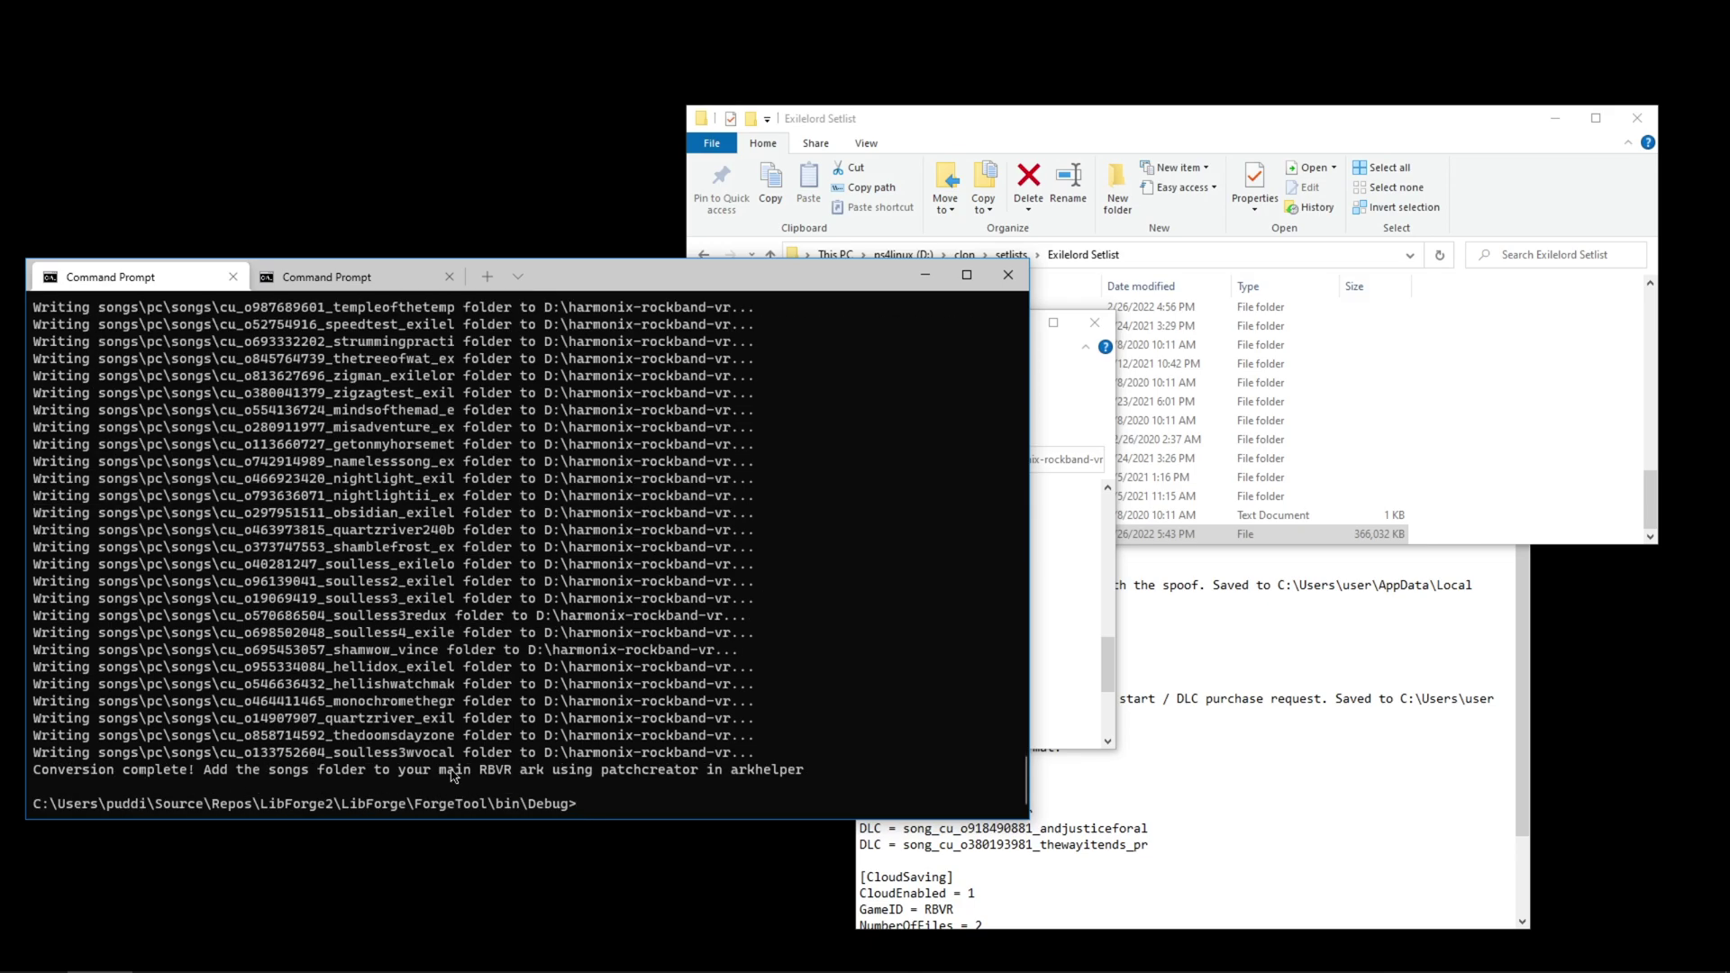
pyautogui.click(1094, 434)
pyautogui.scroll(-4, 992, 593)
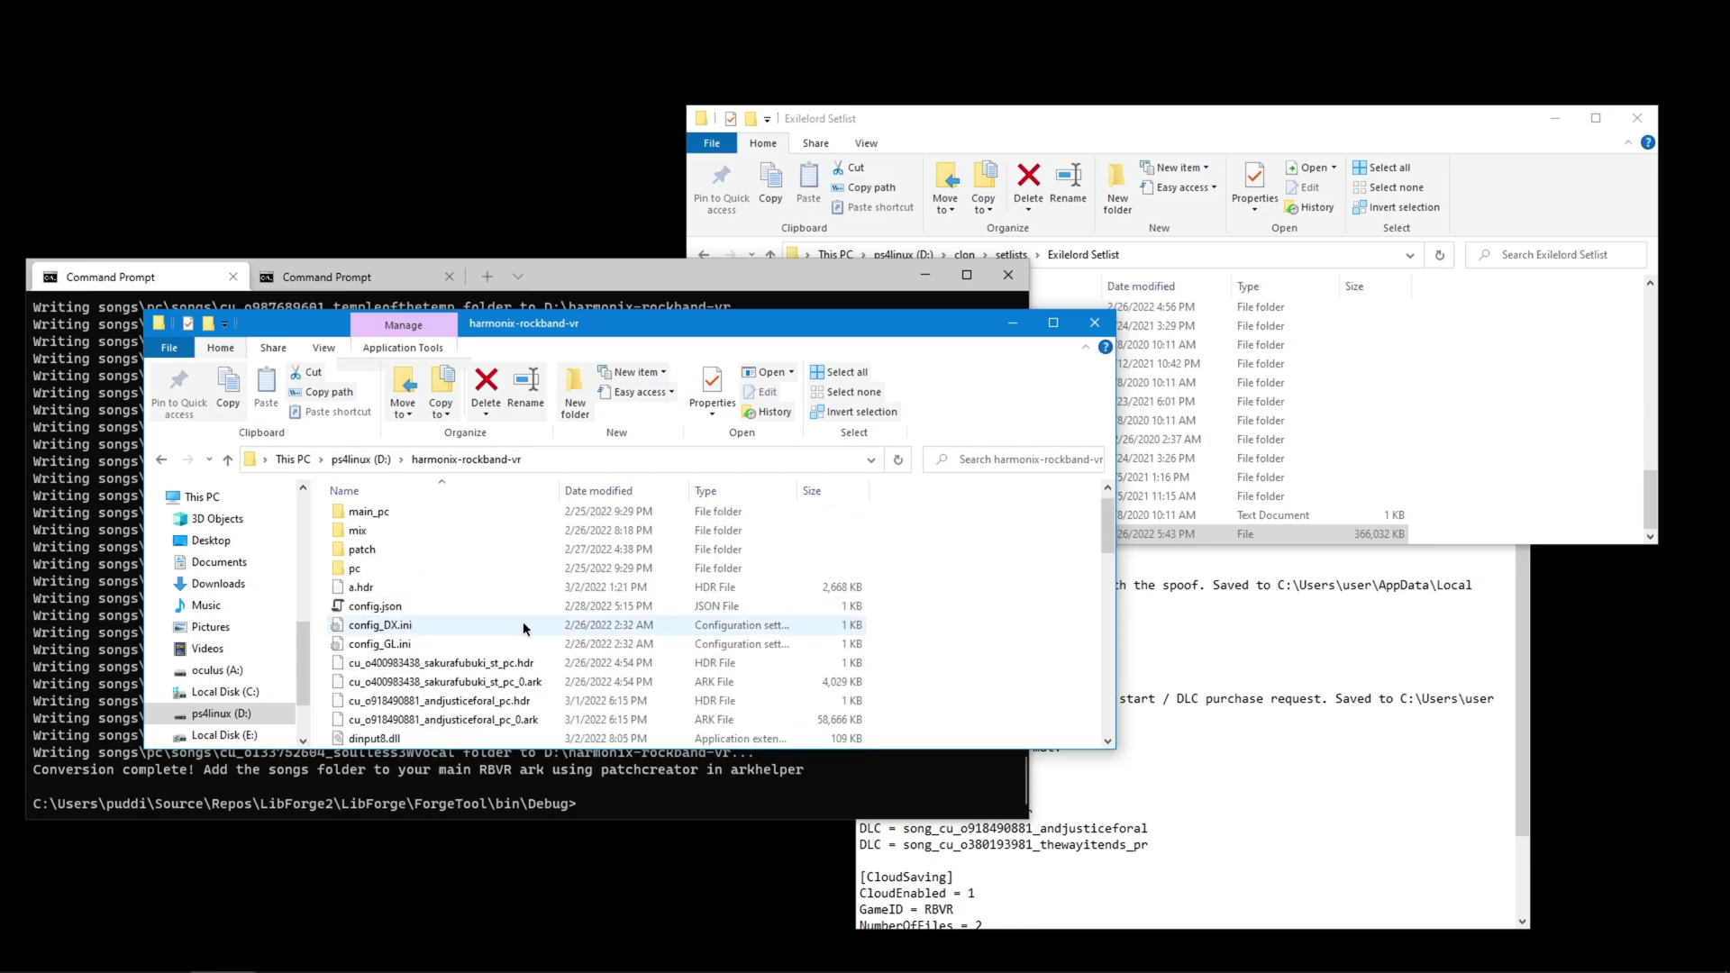
pyautogui.click(429, 736)
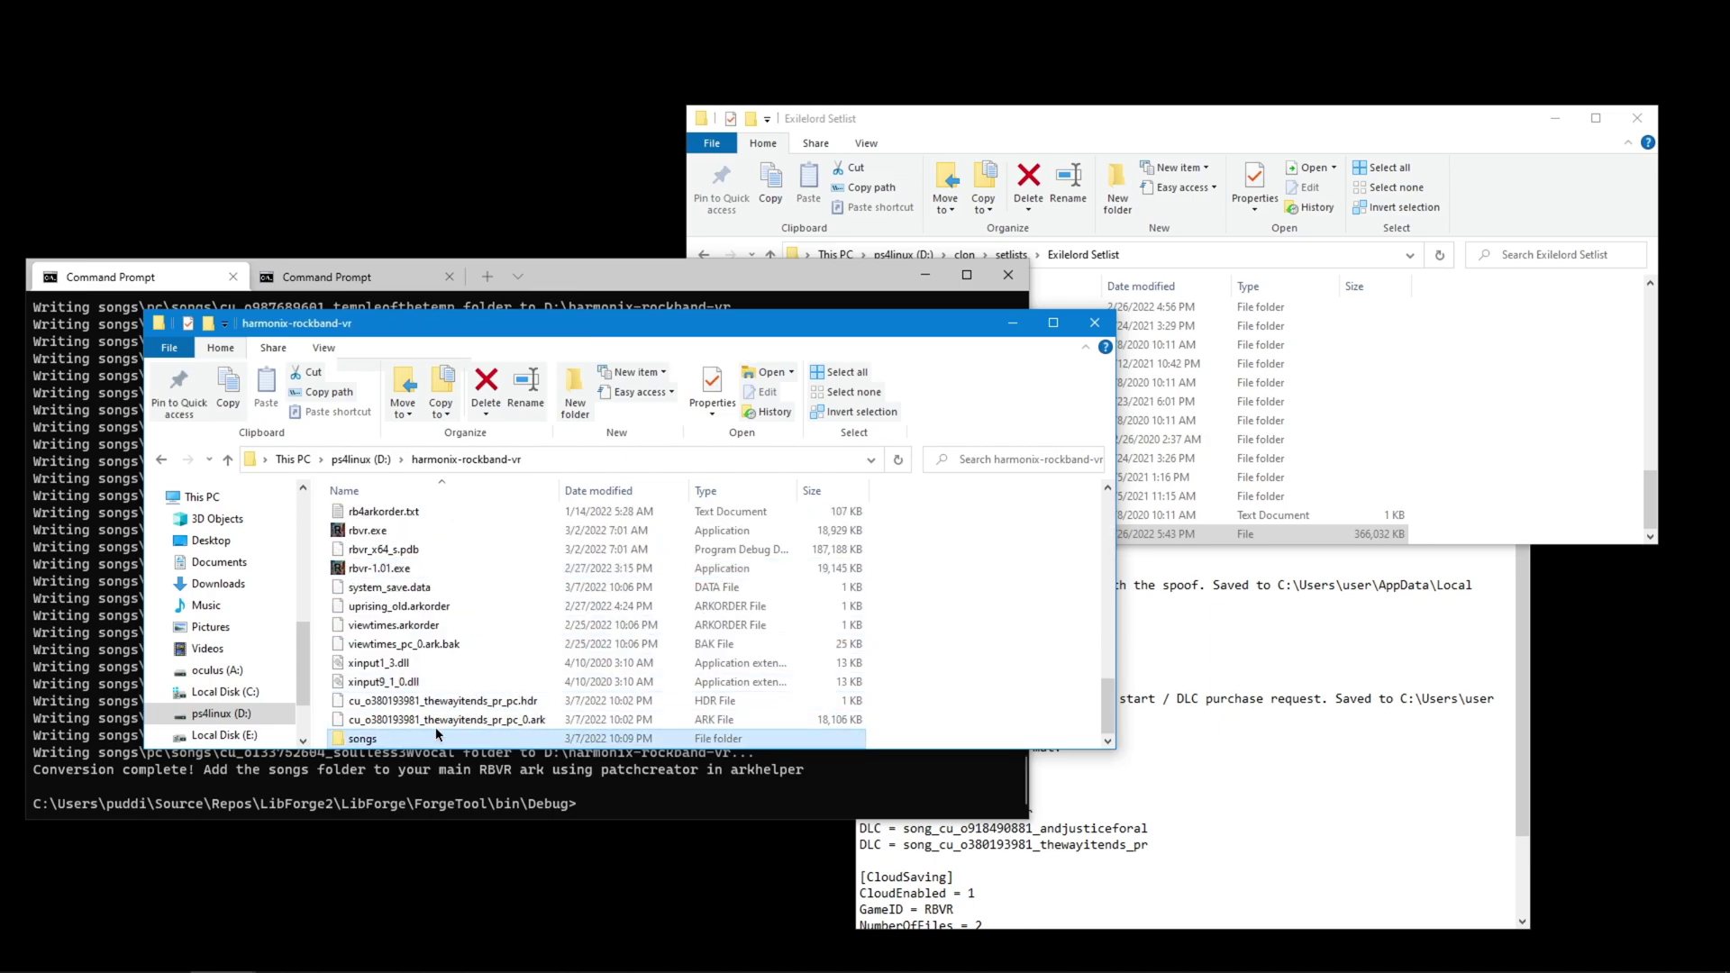
pyautogui.click(409, 802)
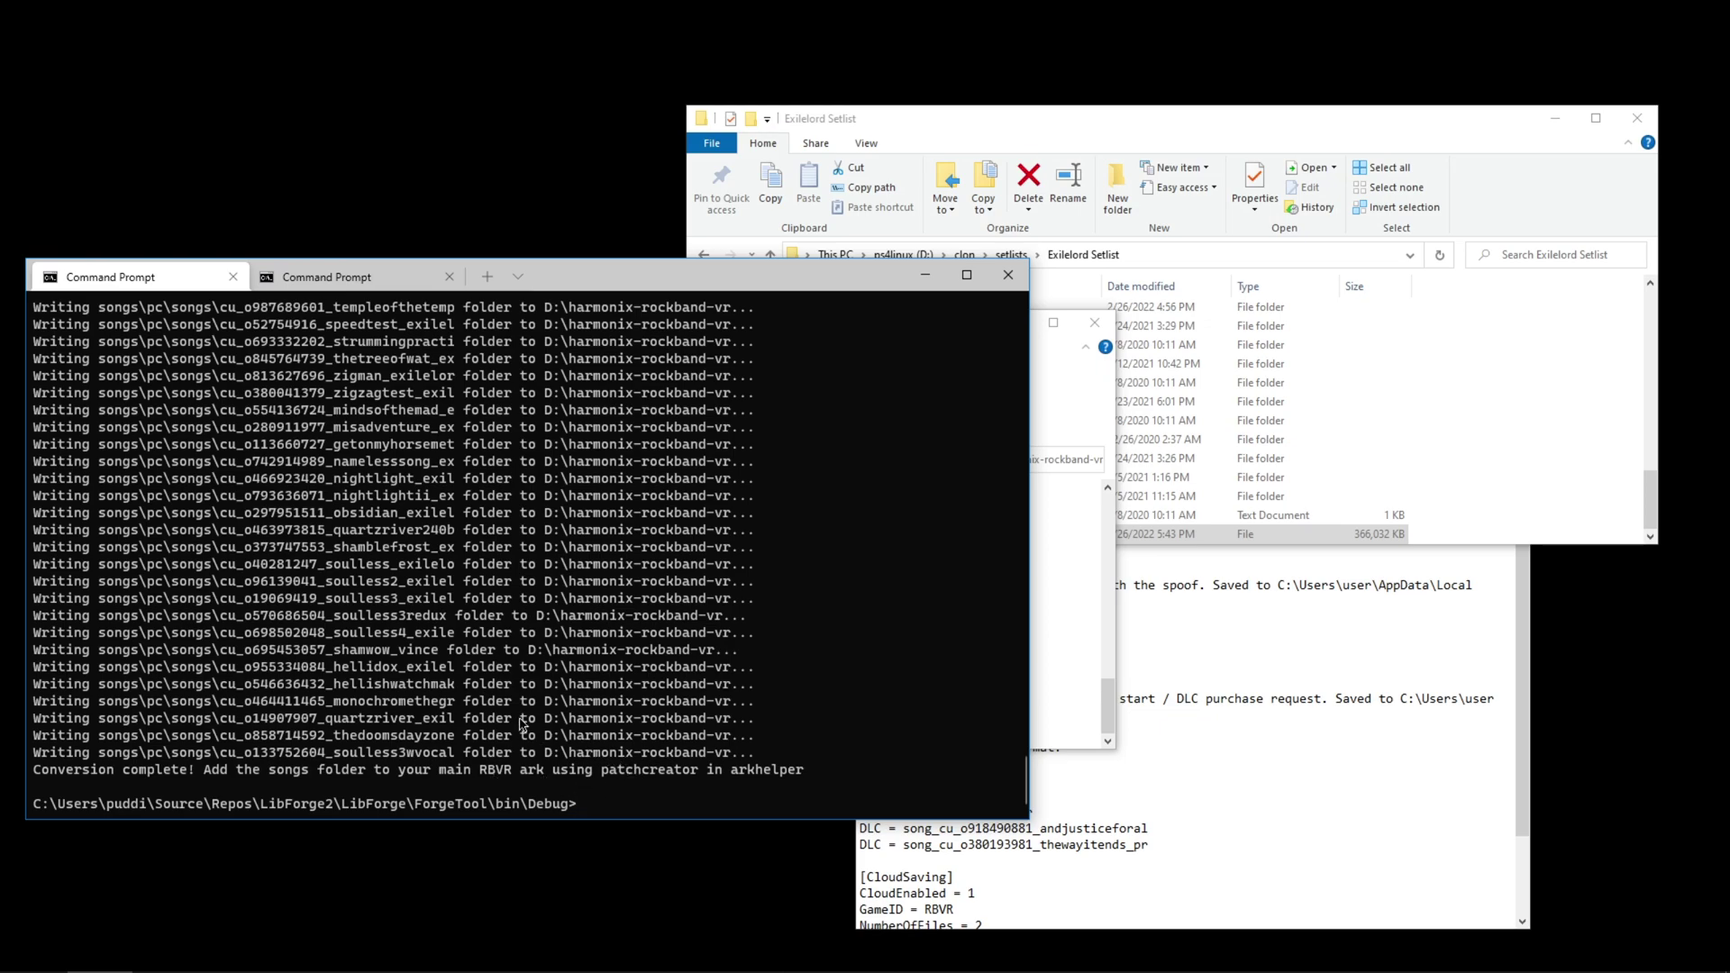
# Start an 'arkhelper patchcreator -a' command followed by the songs folder path
pyautogui.click(341, 279)
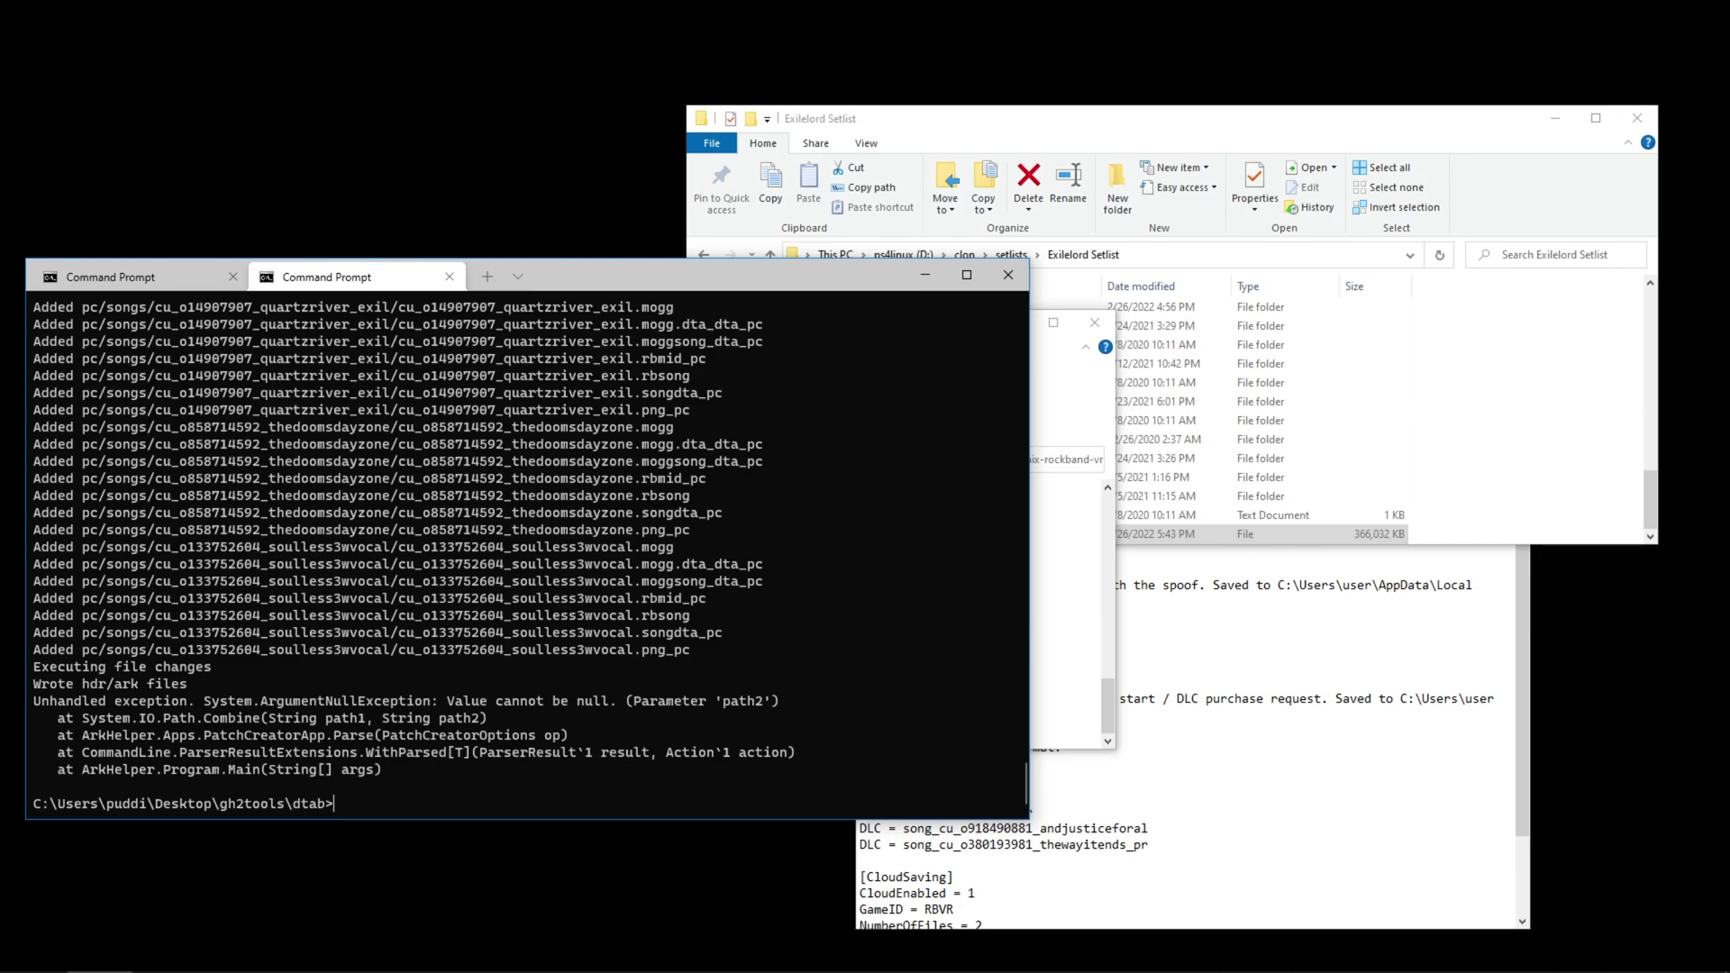
pyautogui.write('arkhelper patchcreator')
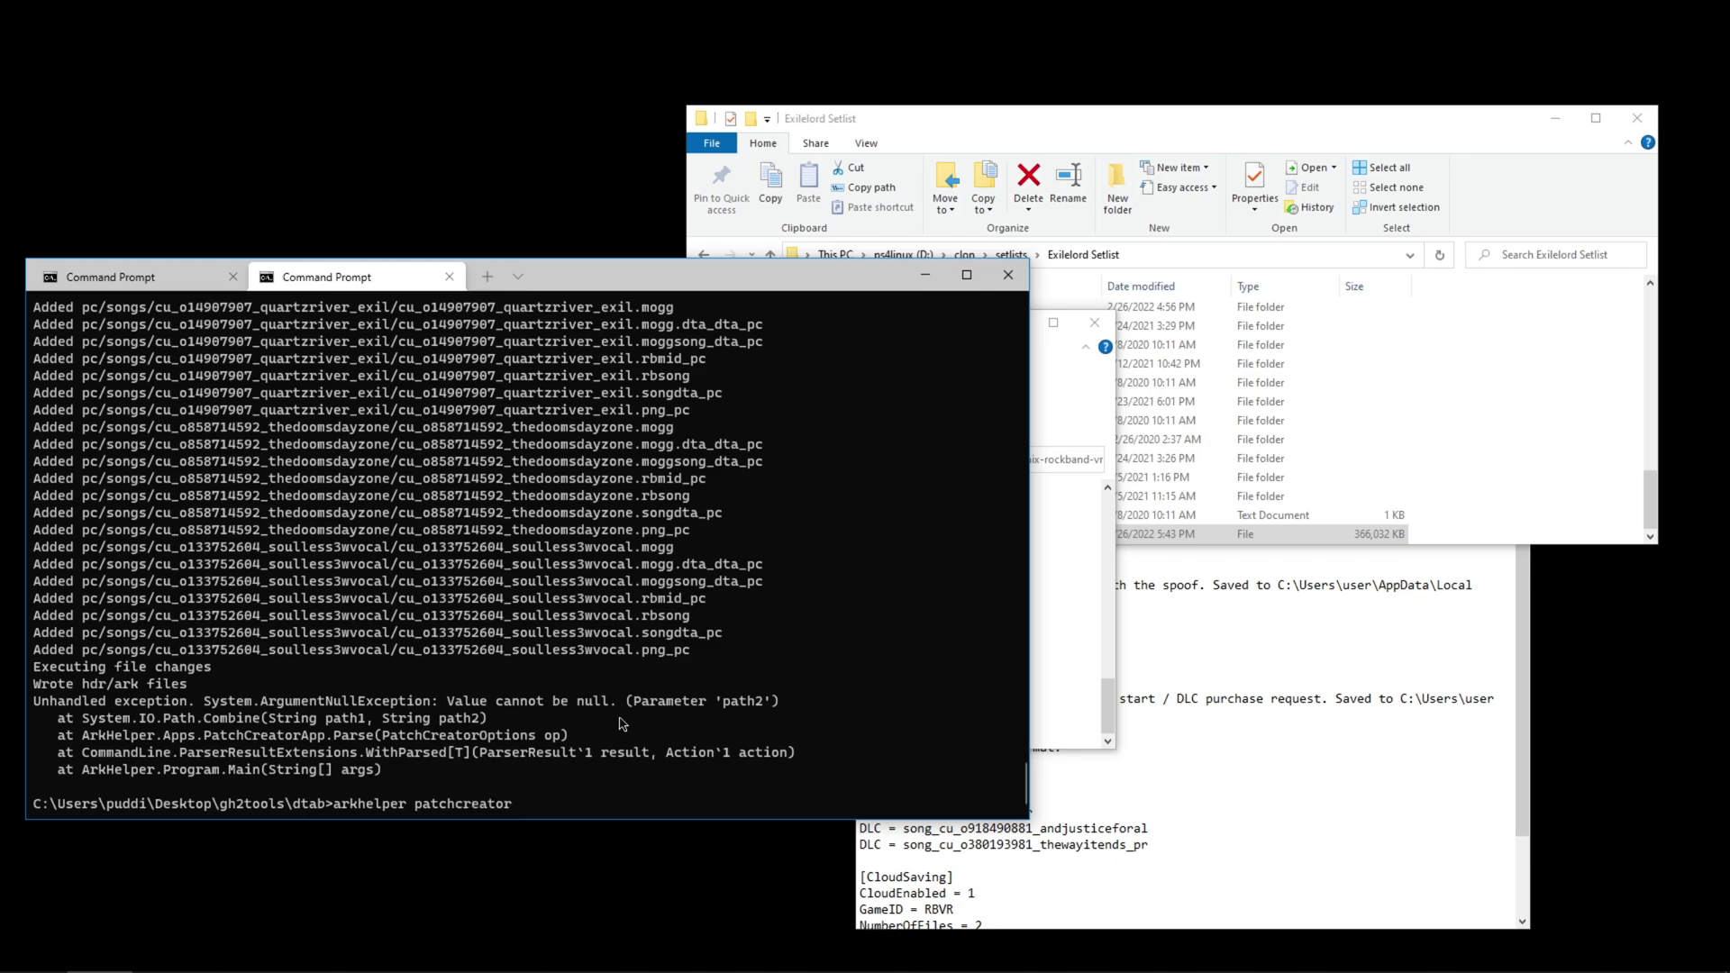
pyautogui.write(' -a')
pyautogui.click(1030, 551)
pyautogui.moveTo(536, 747); pyautogui.dragTo(631, 790)
pyautogui.click(616, 798)
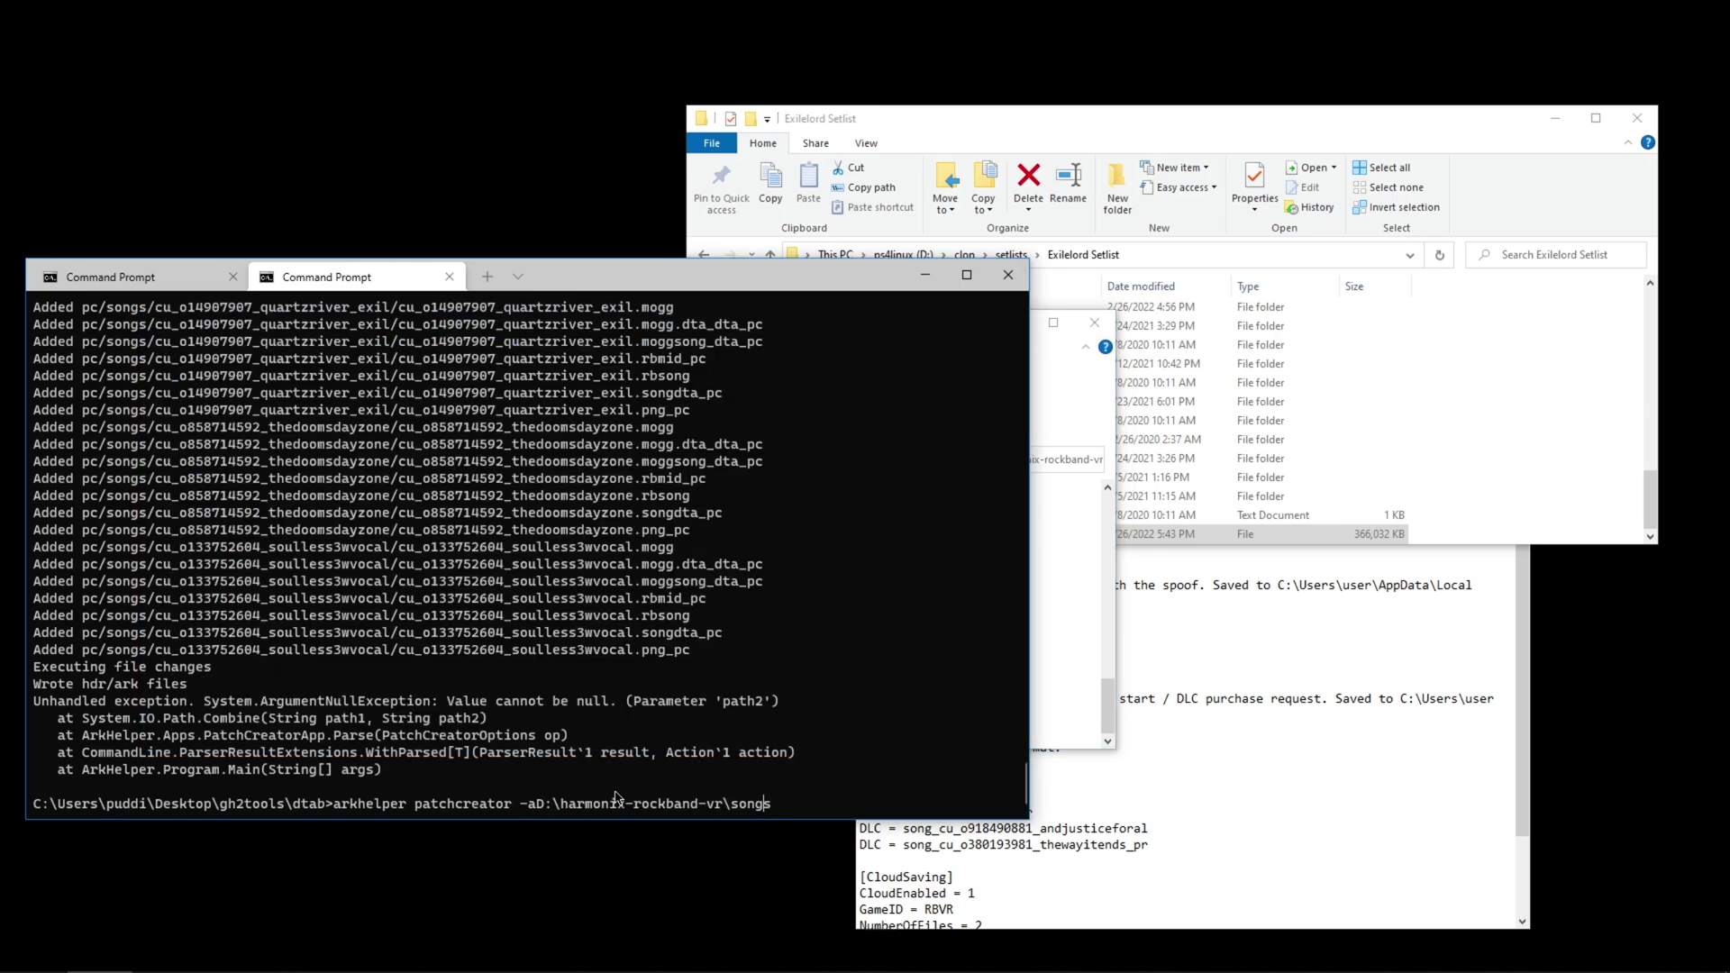
pyautogui.press('Right')
pyautogui.press('Right')
# Append -o D:\harmonix-rockband-vr and the main_pc.hdr path to the patchcreator command
pyautogui.write('-o')
pyautogui.click(1085, 405)
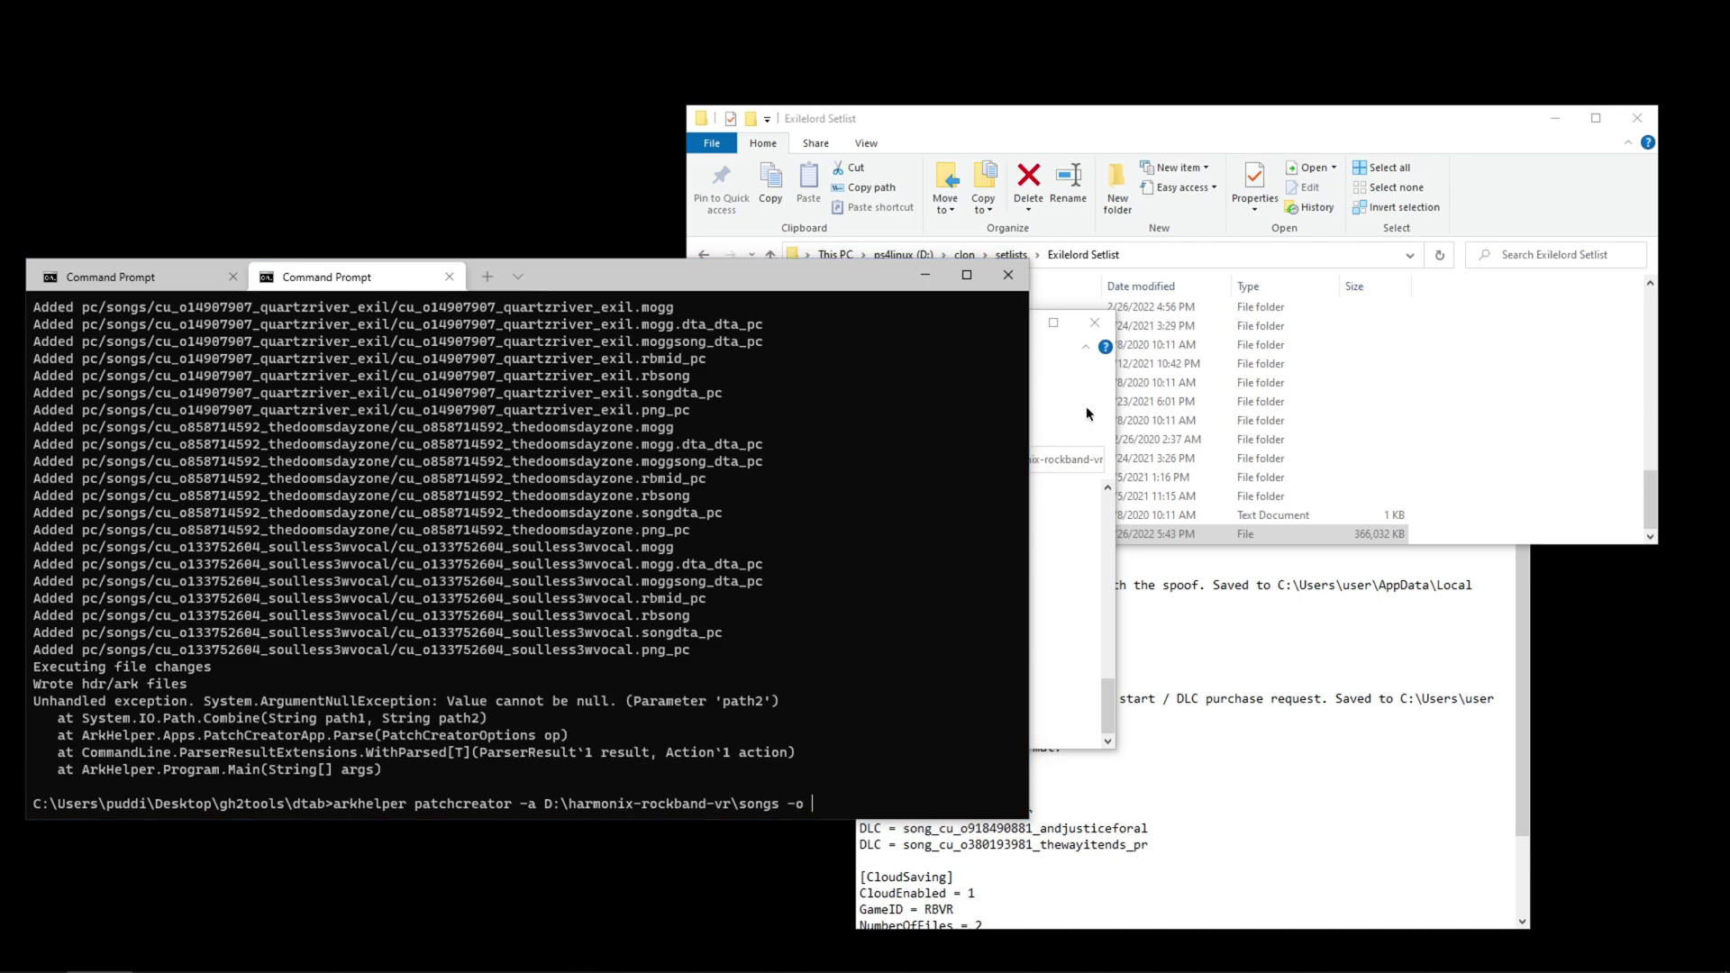
pyautogui.moveTo(466, 459); pyautogui.dragTo(106, 460)
pyautogui.click(105, 458)
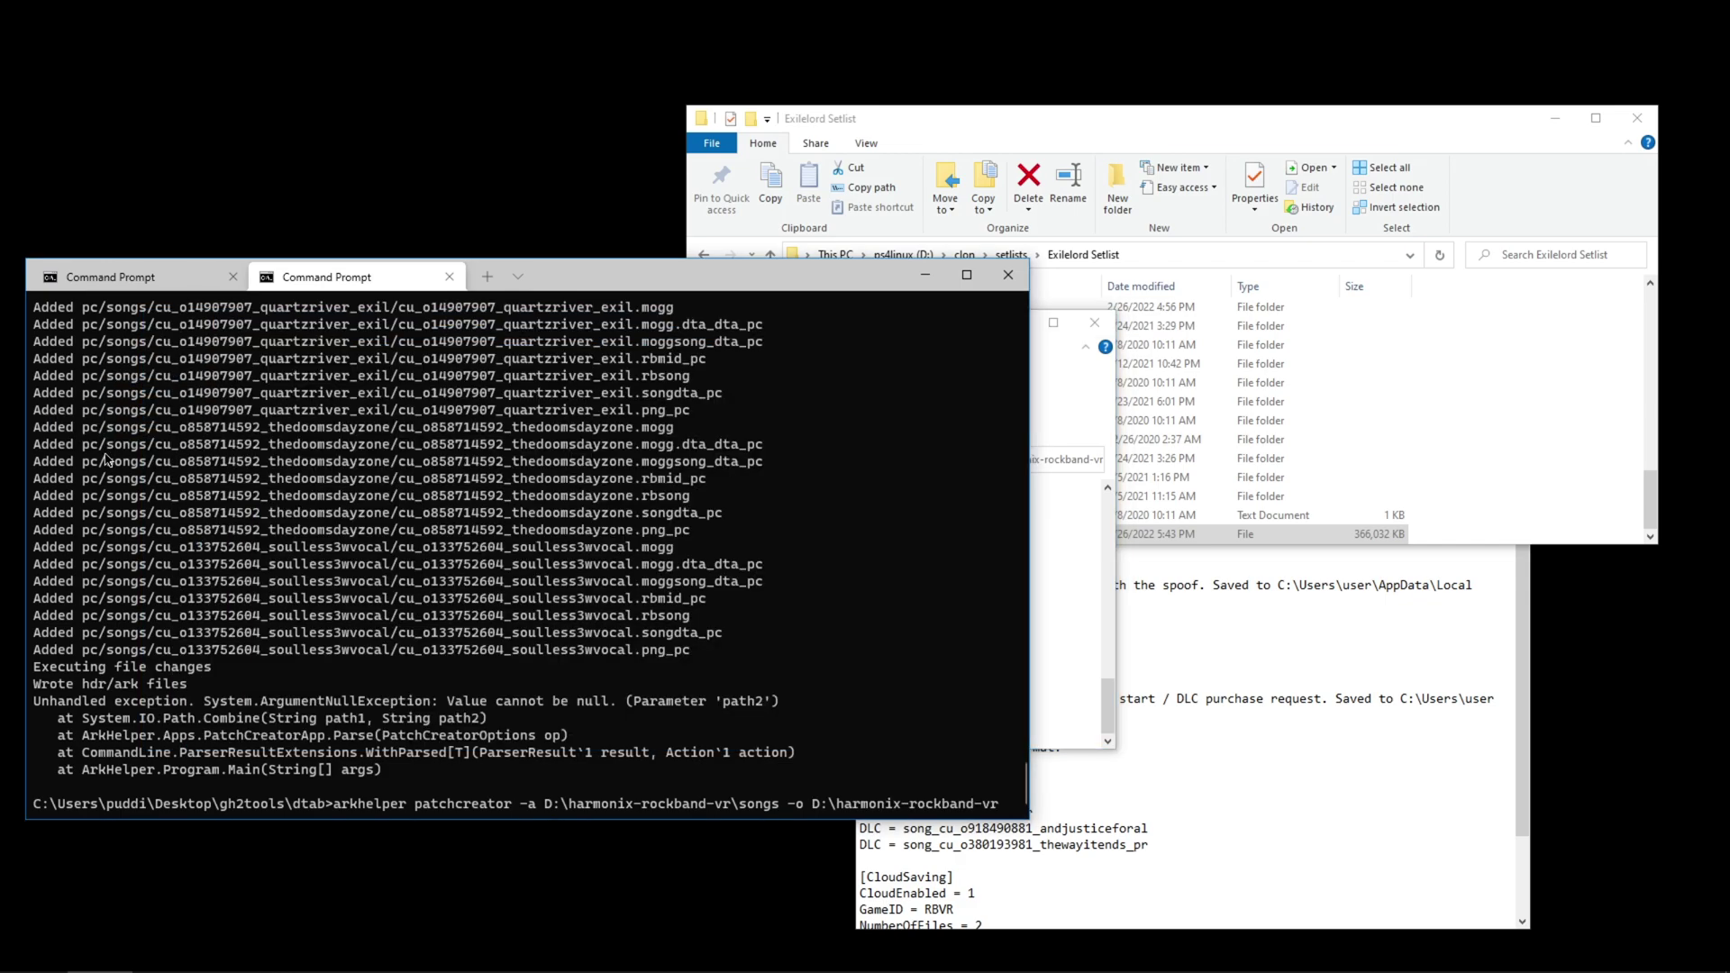
pyautogui.click(1073, 620)
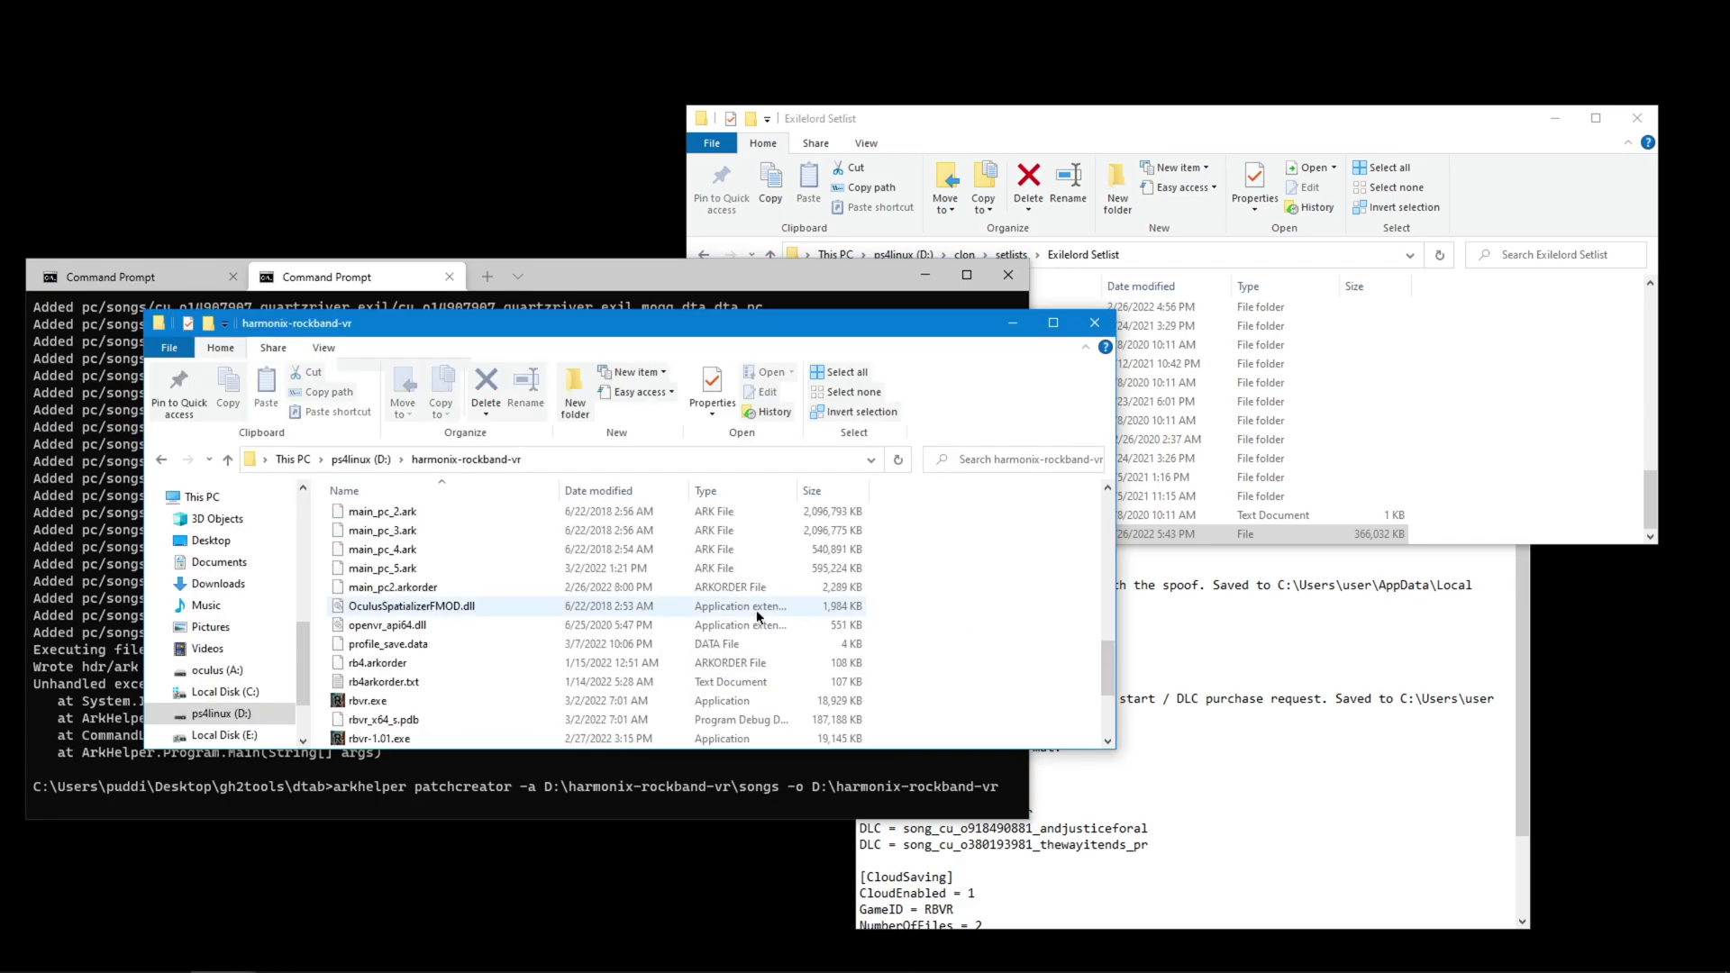
pyautogui.scroll(2, 585, 595)
pyautogui.click(360, 571)
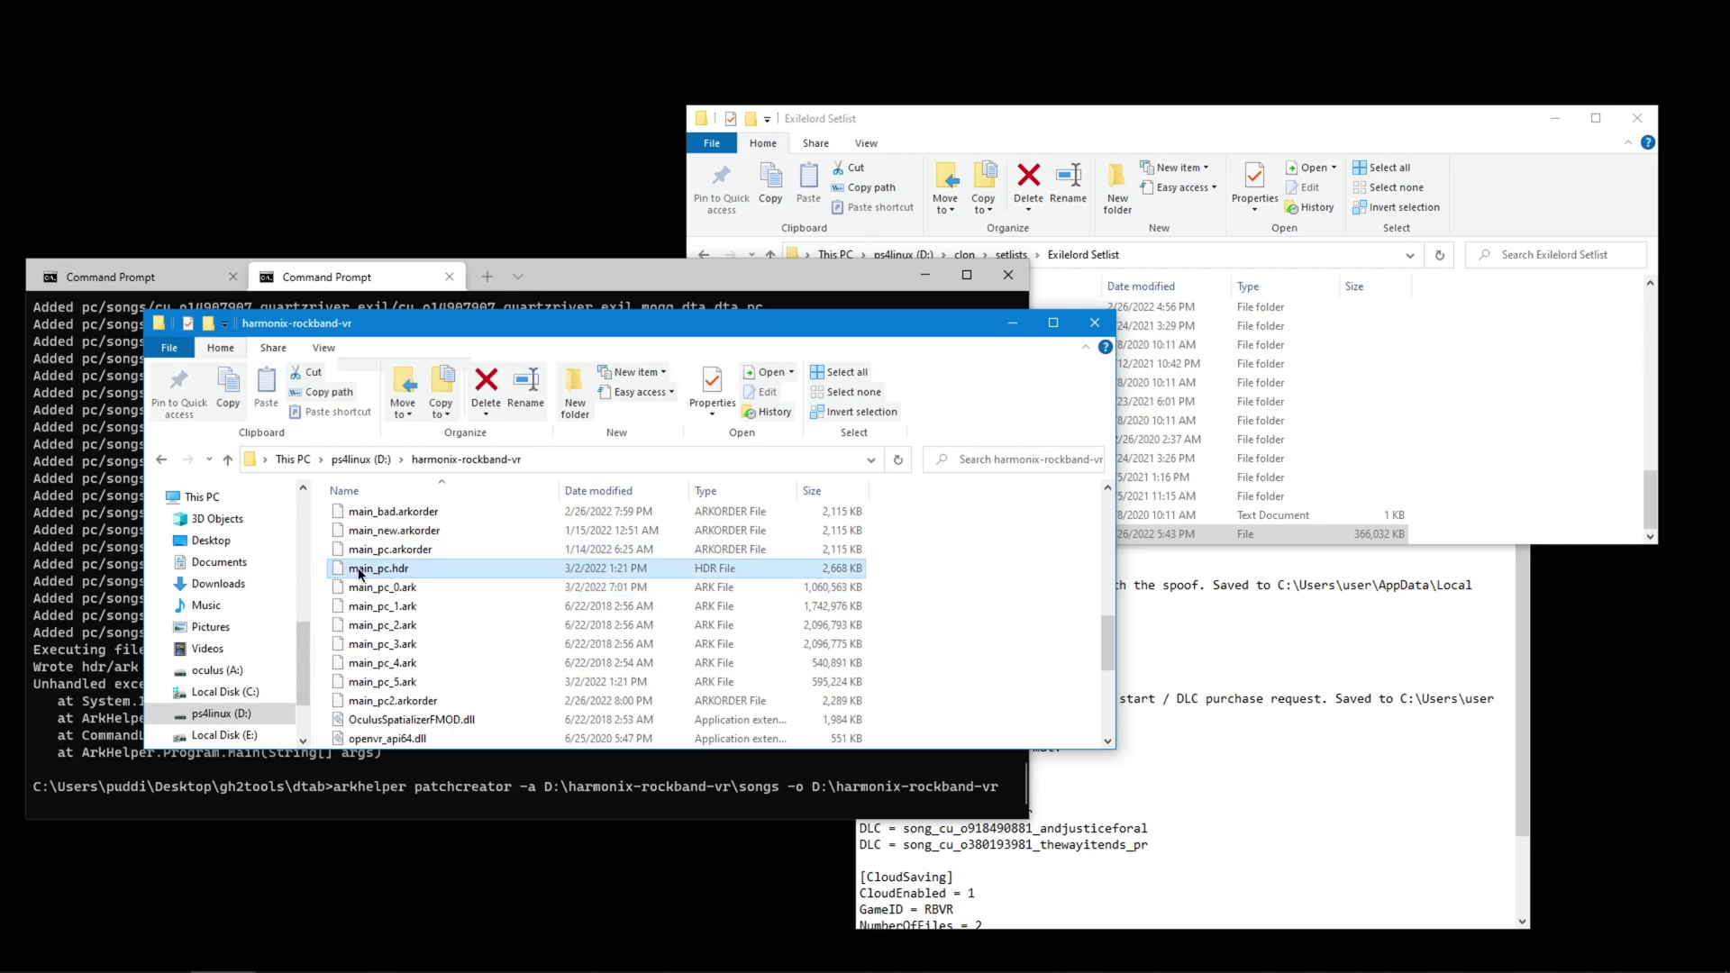
pyautogui.moveTo(420, 566); pyautogui.dragTo(100, 564)
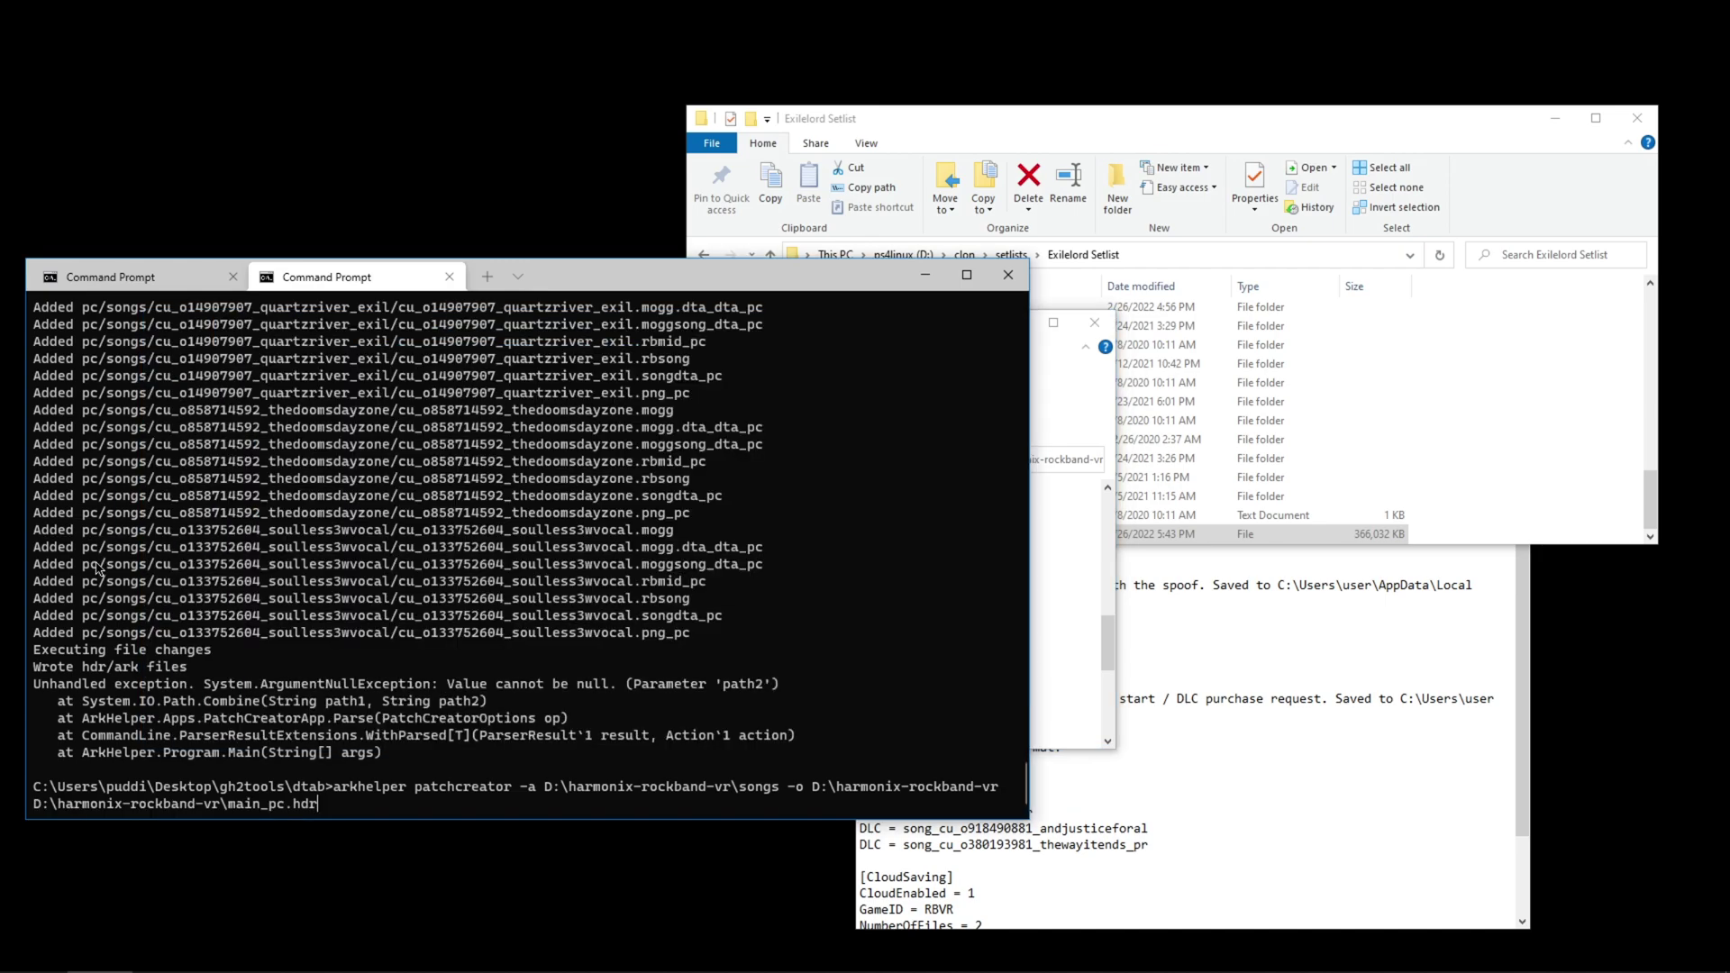
pyautogui.click(1051, 423)
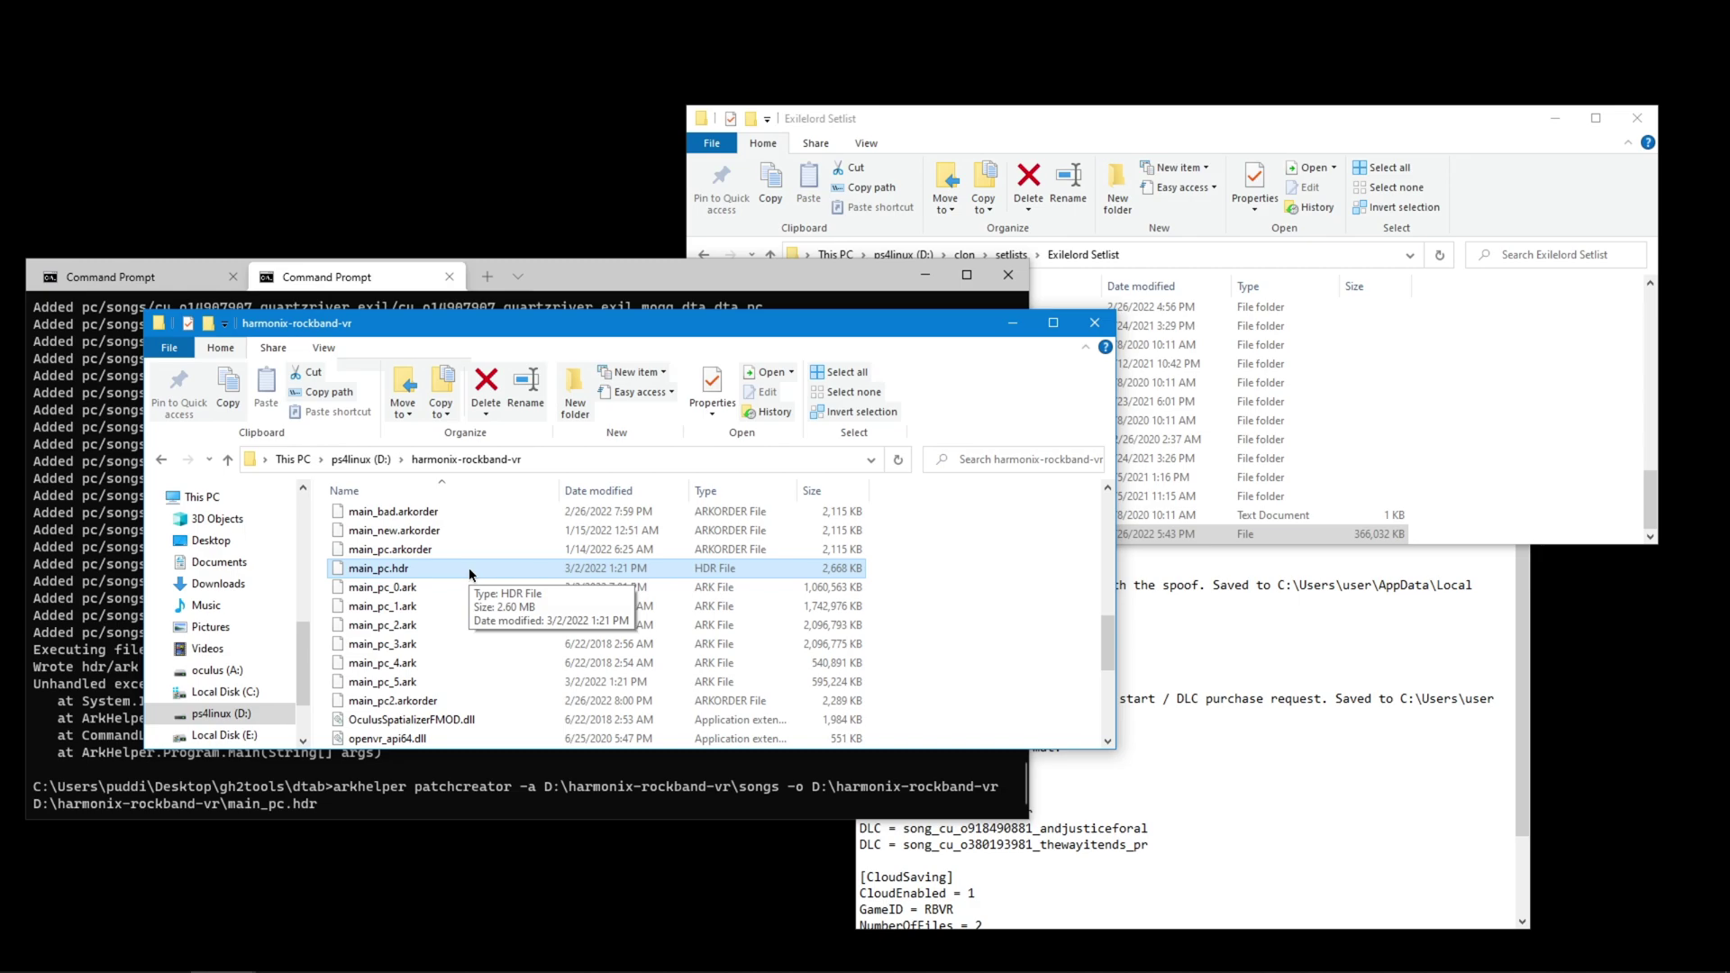
pyautogui.scroll(-1, 667, 643)
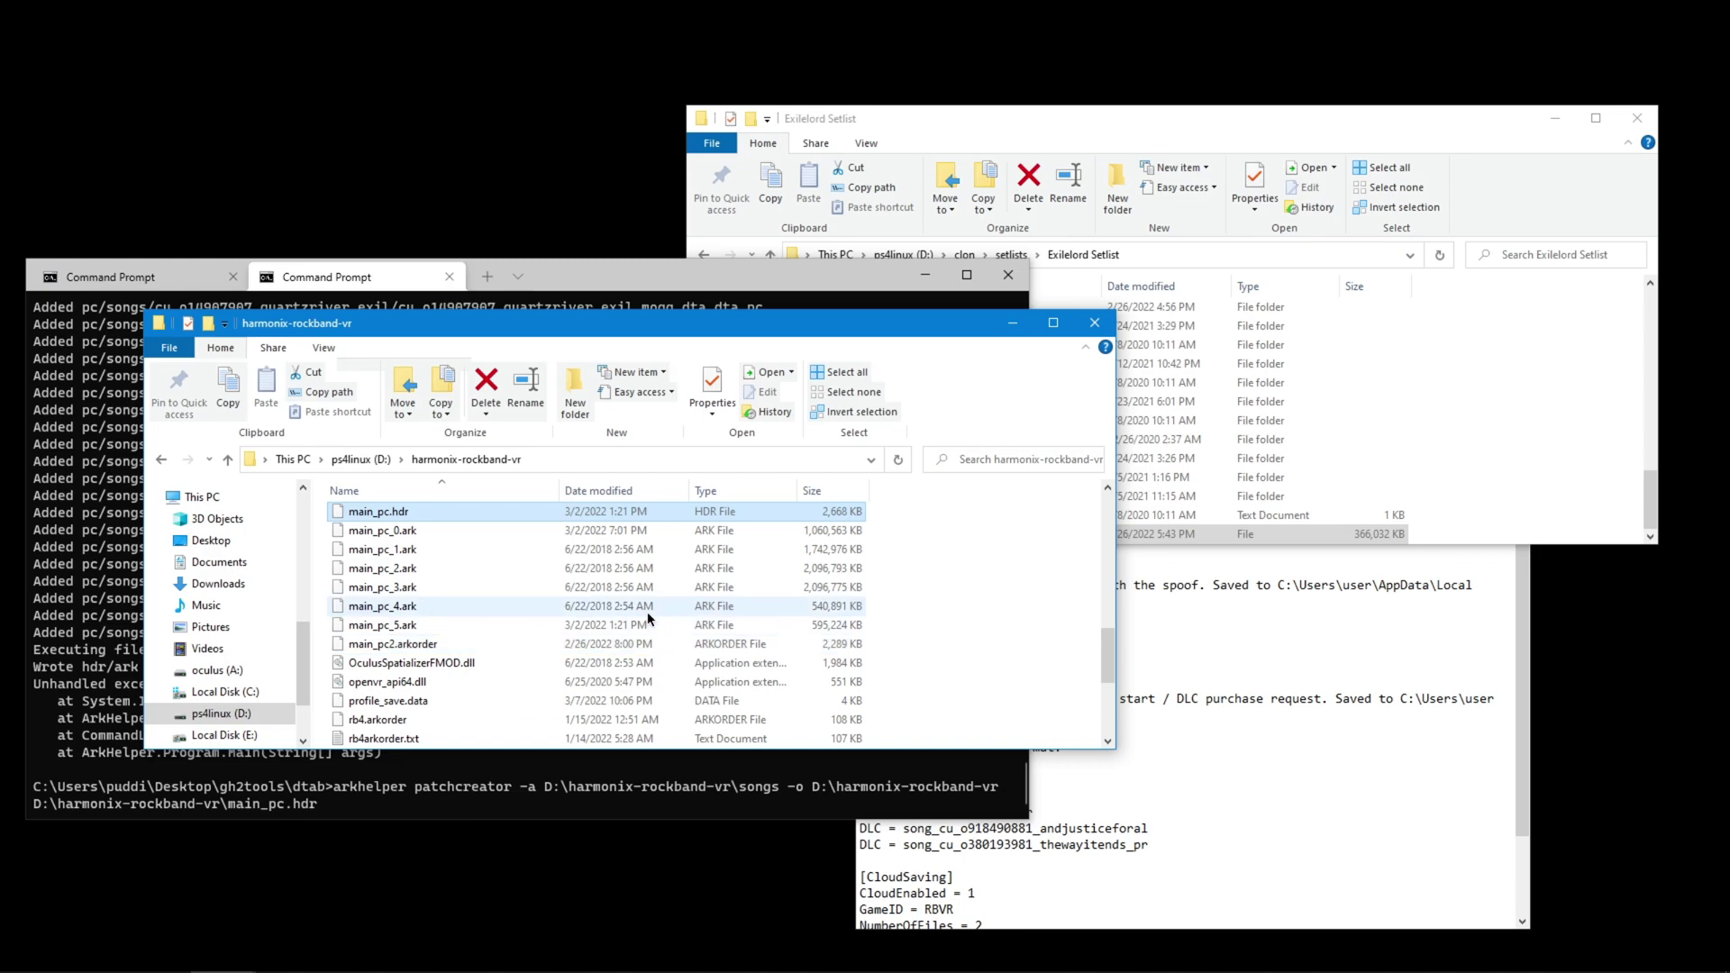
pyautogui.scroll(2, 470, 599)
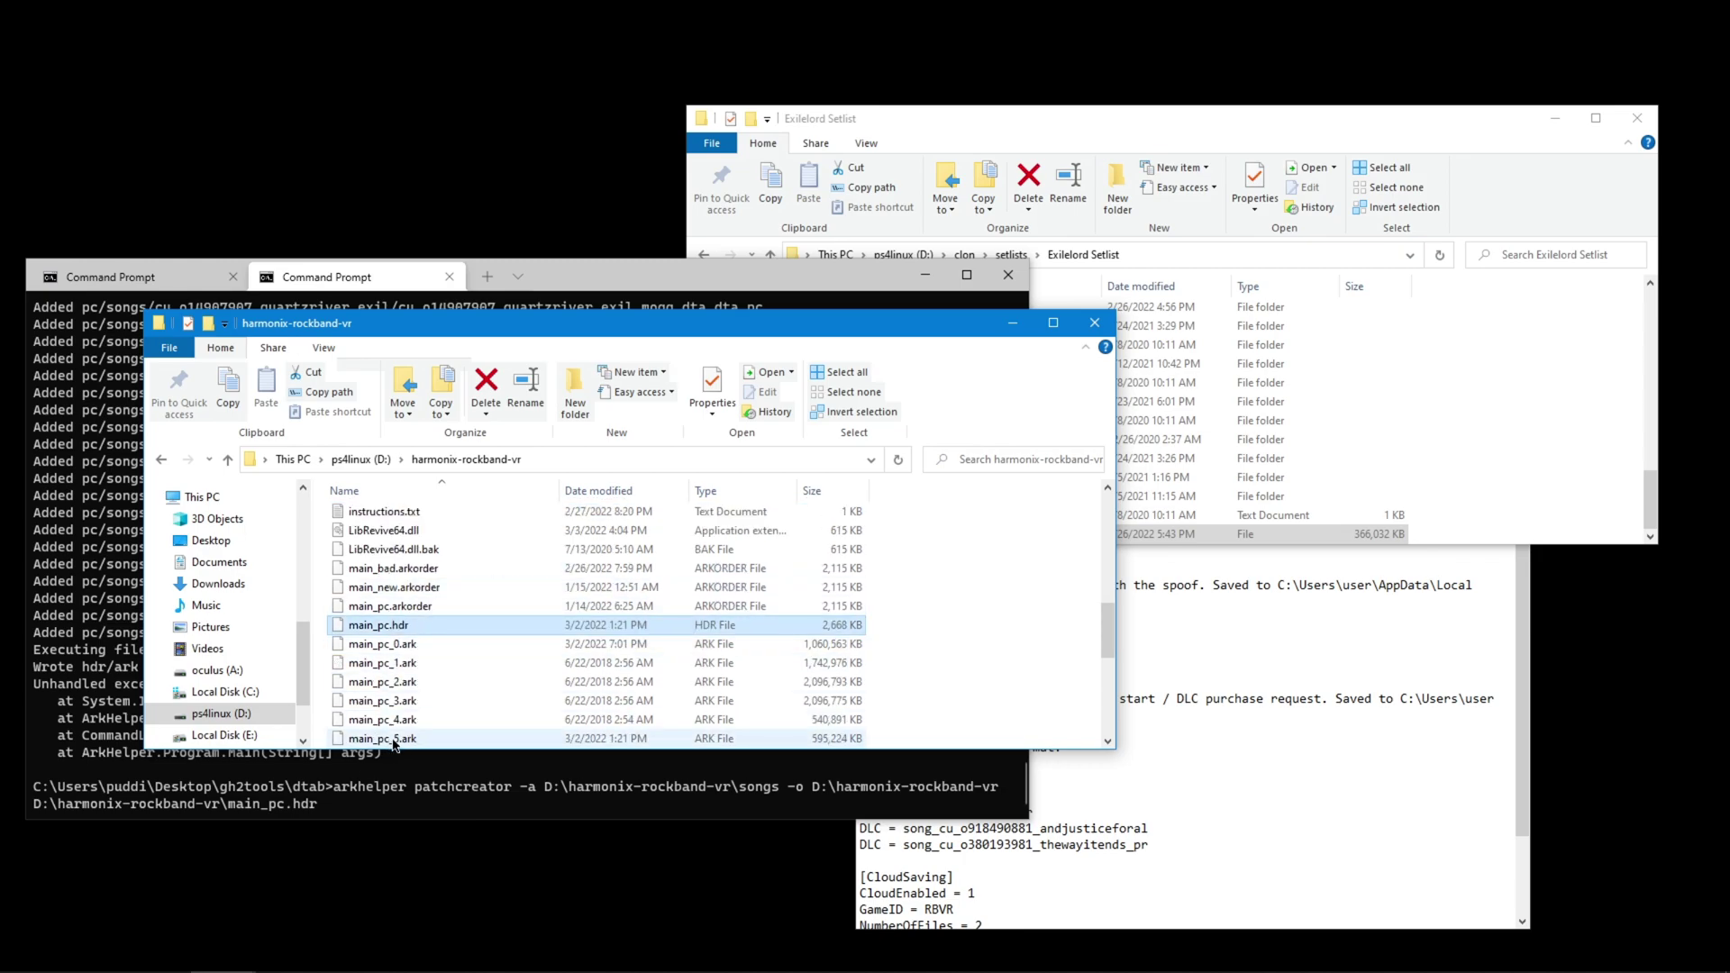
pyautogui.click(483, 736)
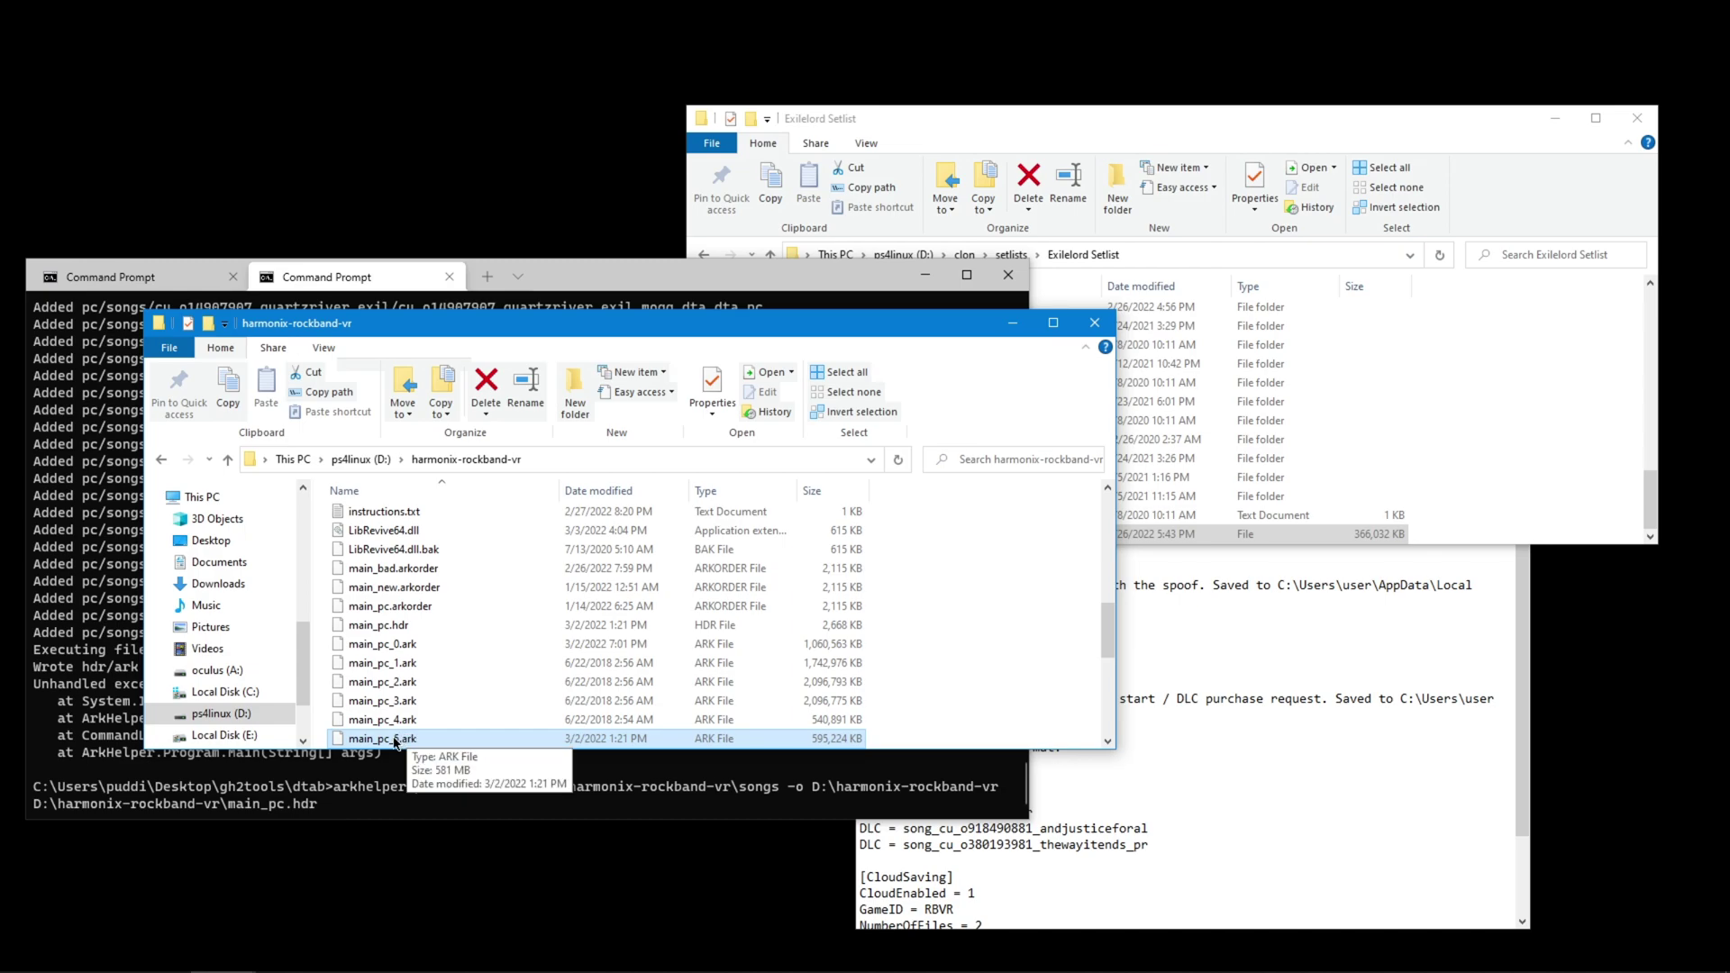
pyautogui.scroll(10, 394, 703)
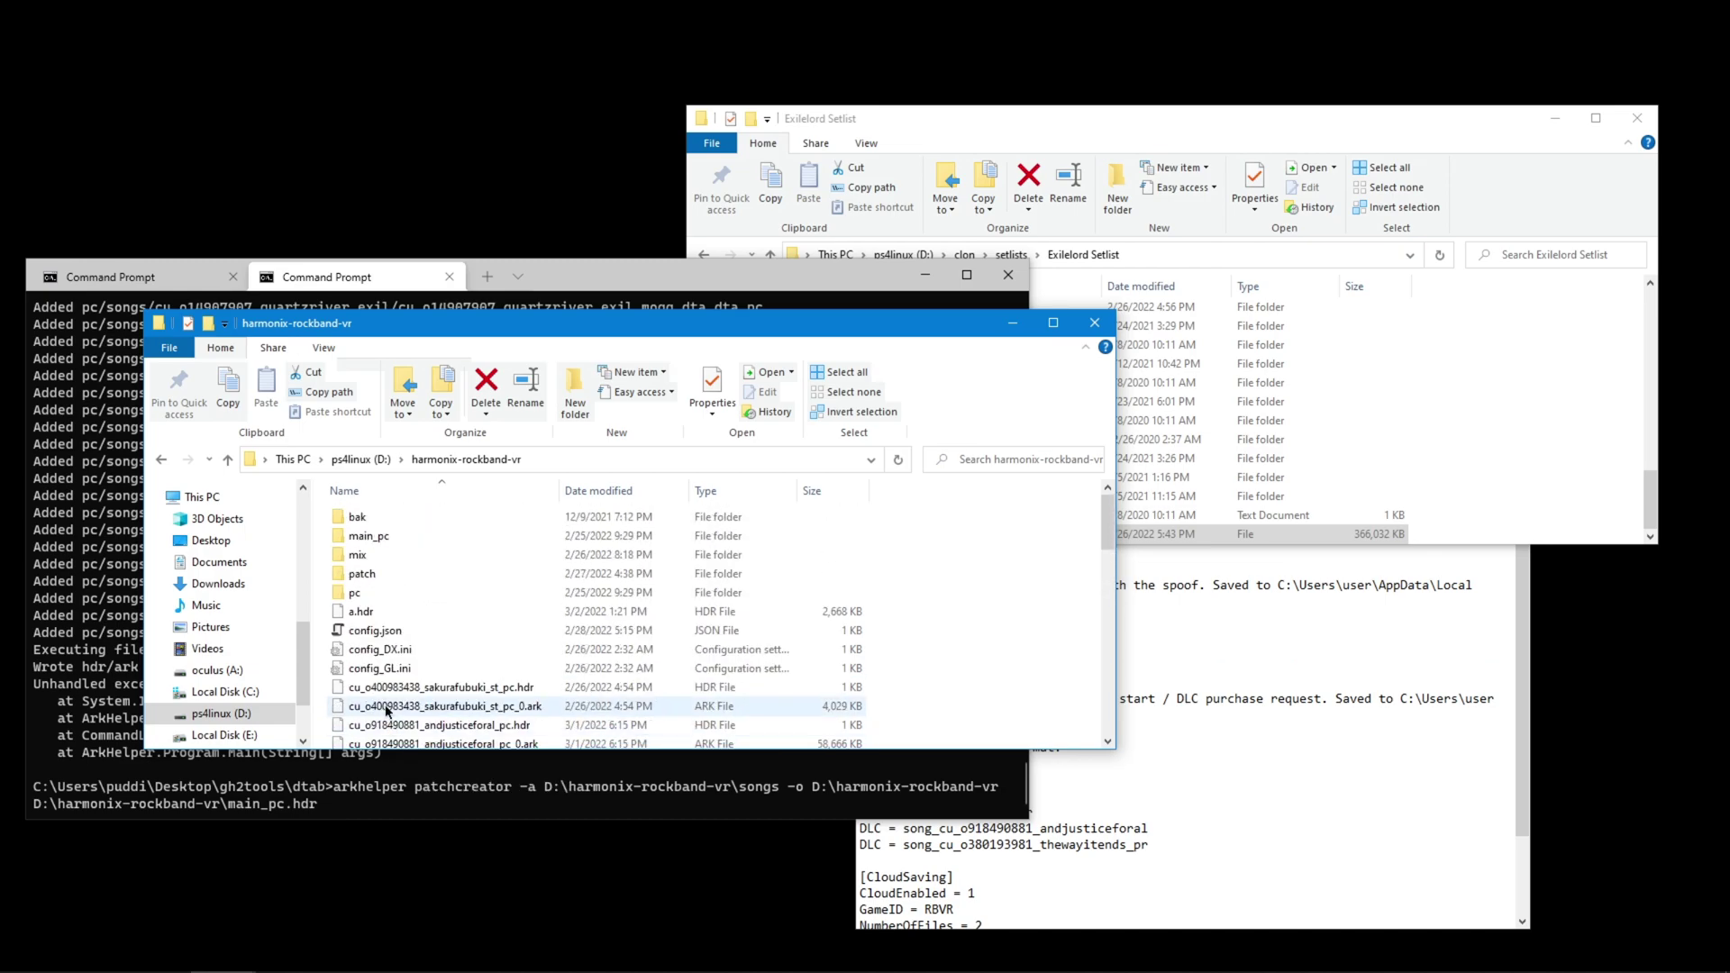
pyautogui.click(362, 574)
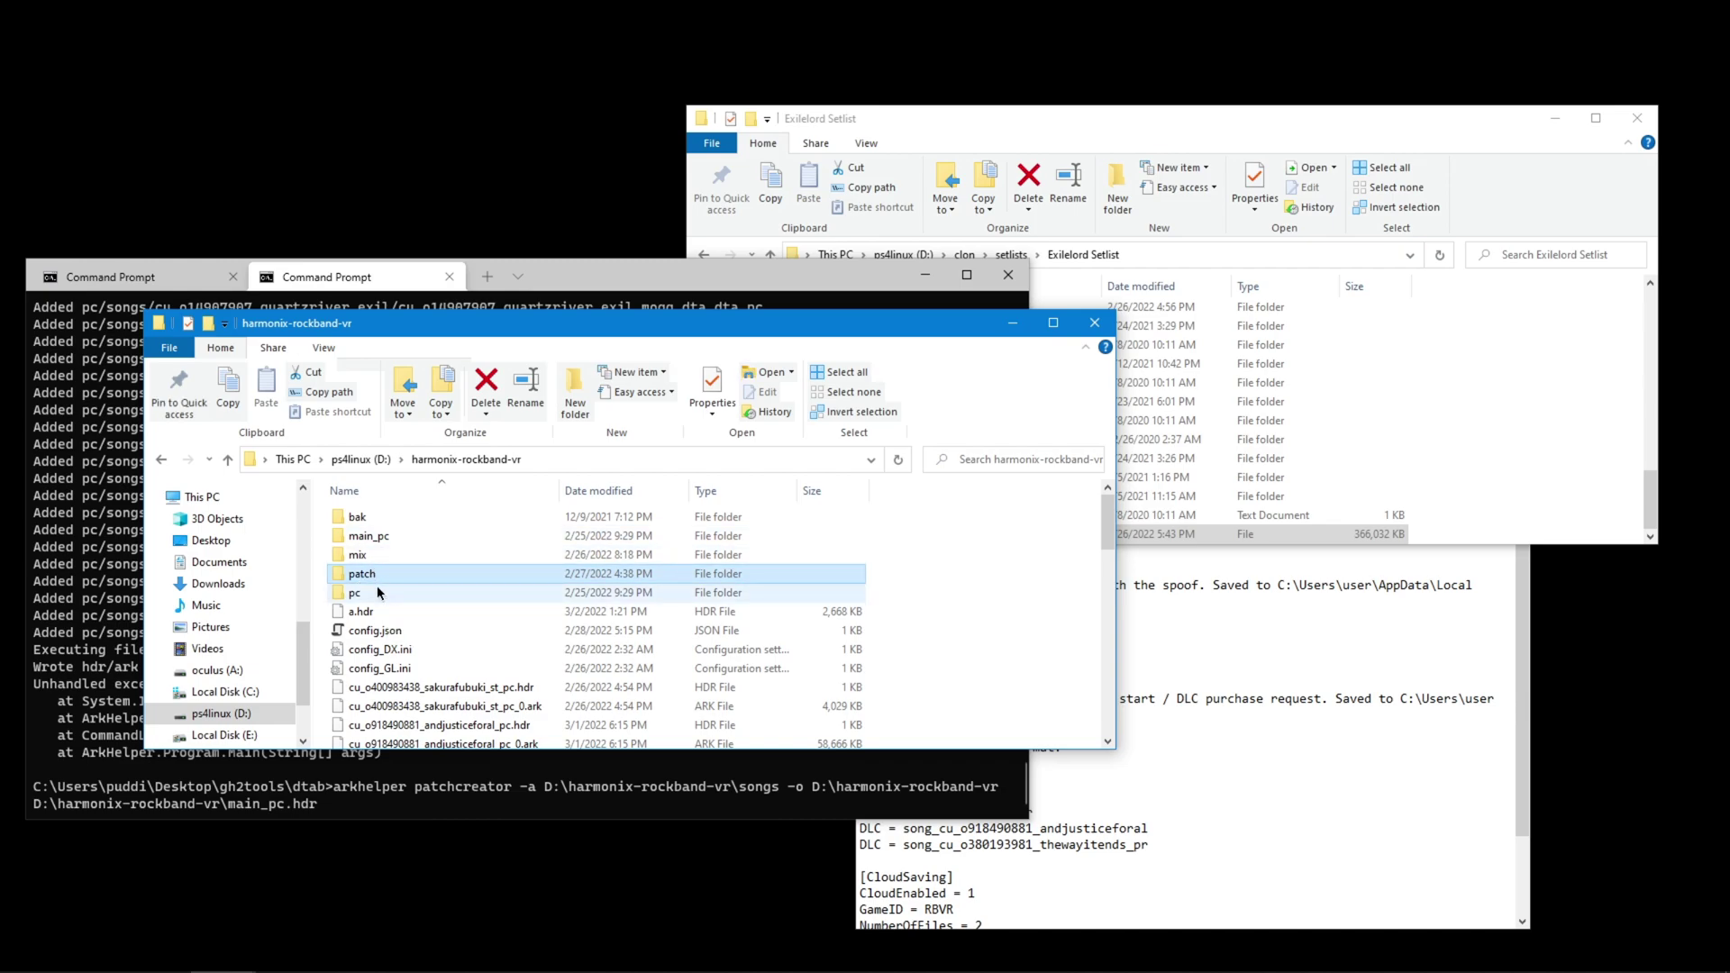
pyautogui.click(380, 560)
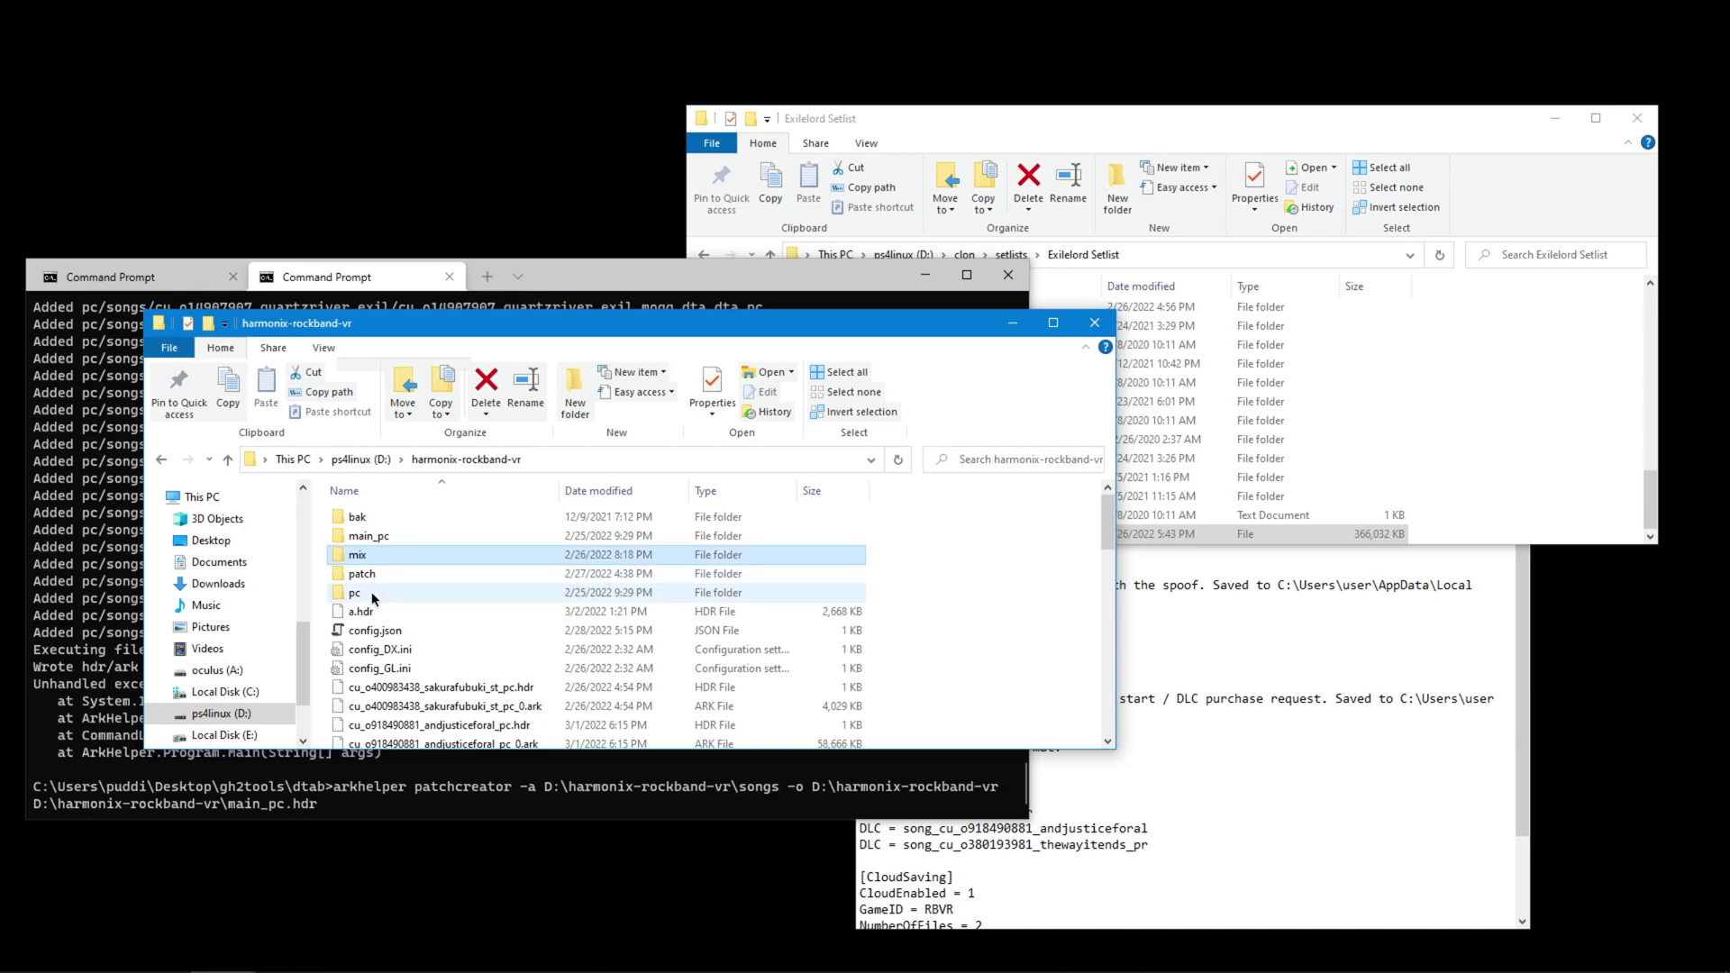
pyautogui.doubleClick(360, 519)
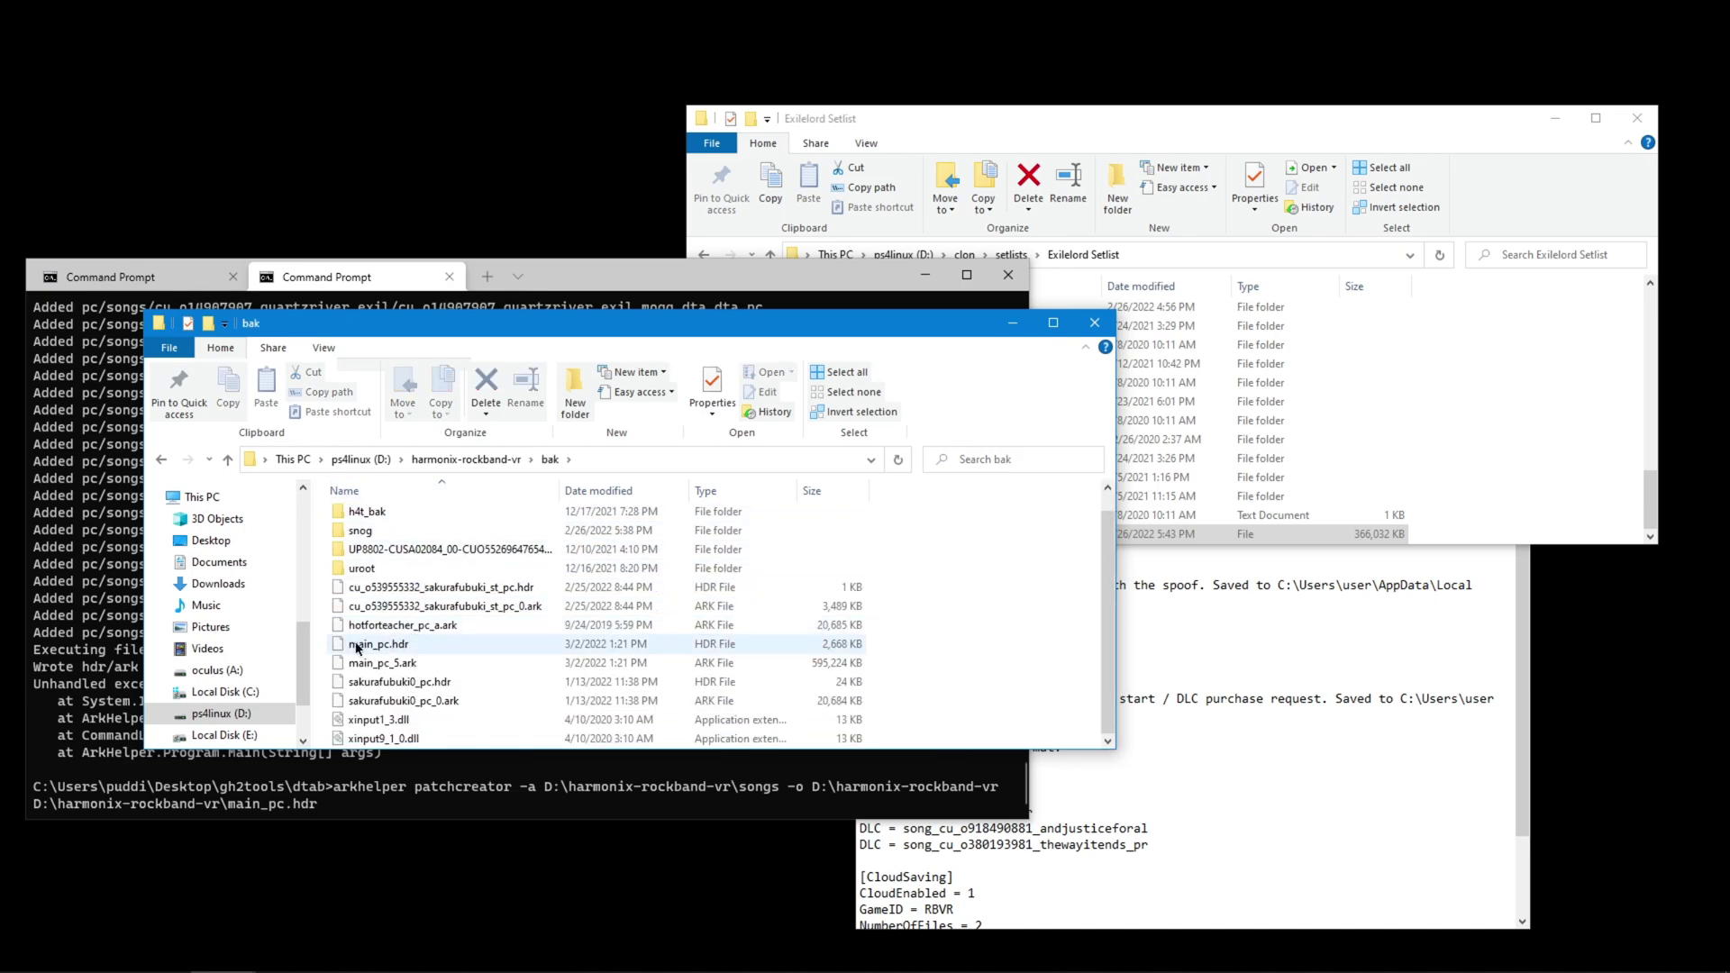
pyautogui.moveTo(888, 646); pyautogui.dragTo(728, 668)
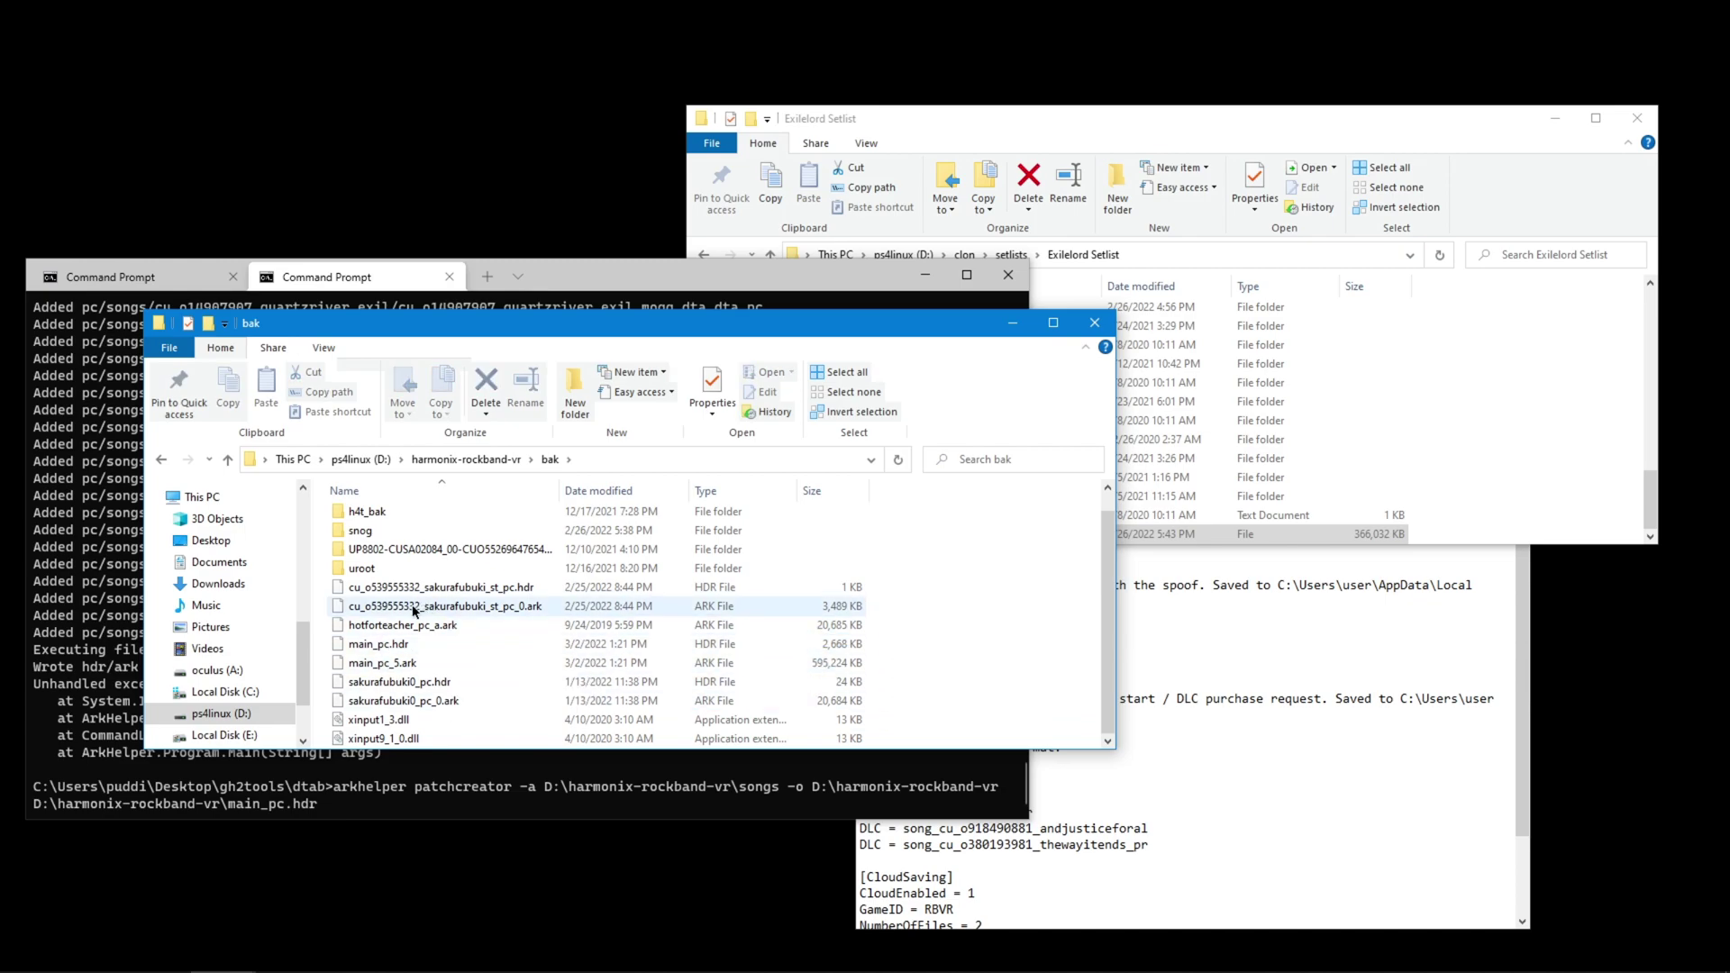
pyautogui.click(483, 461)
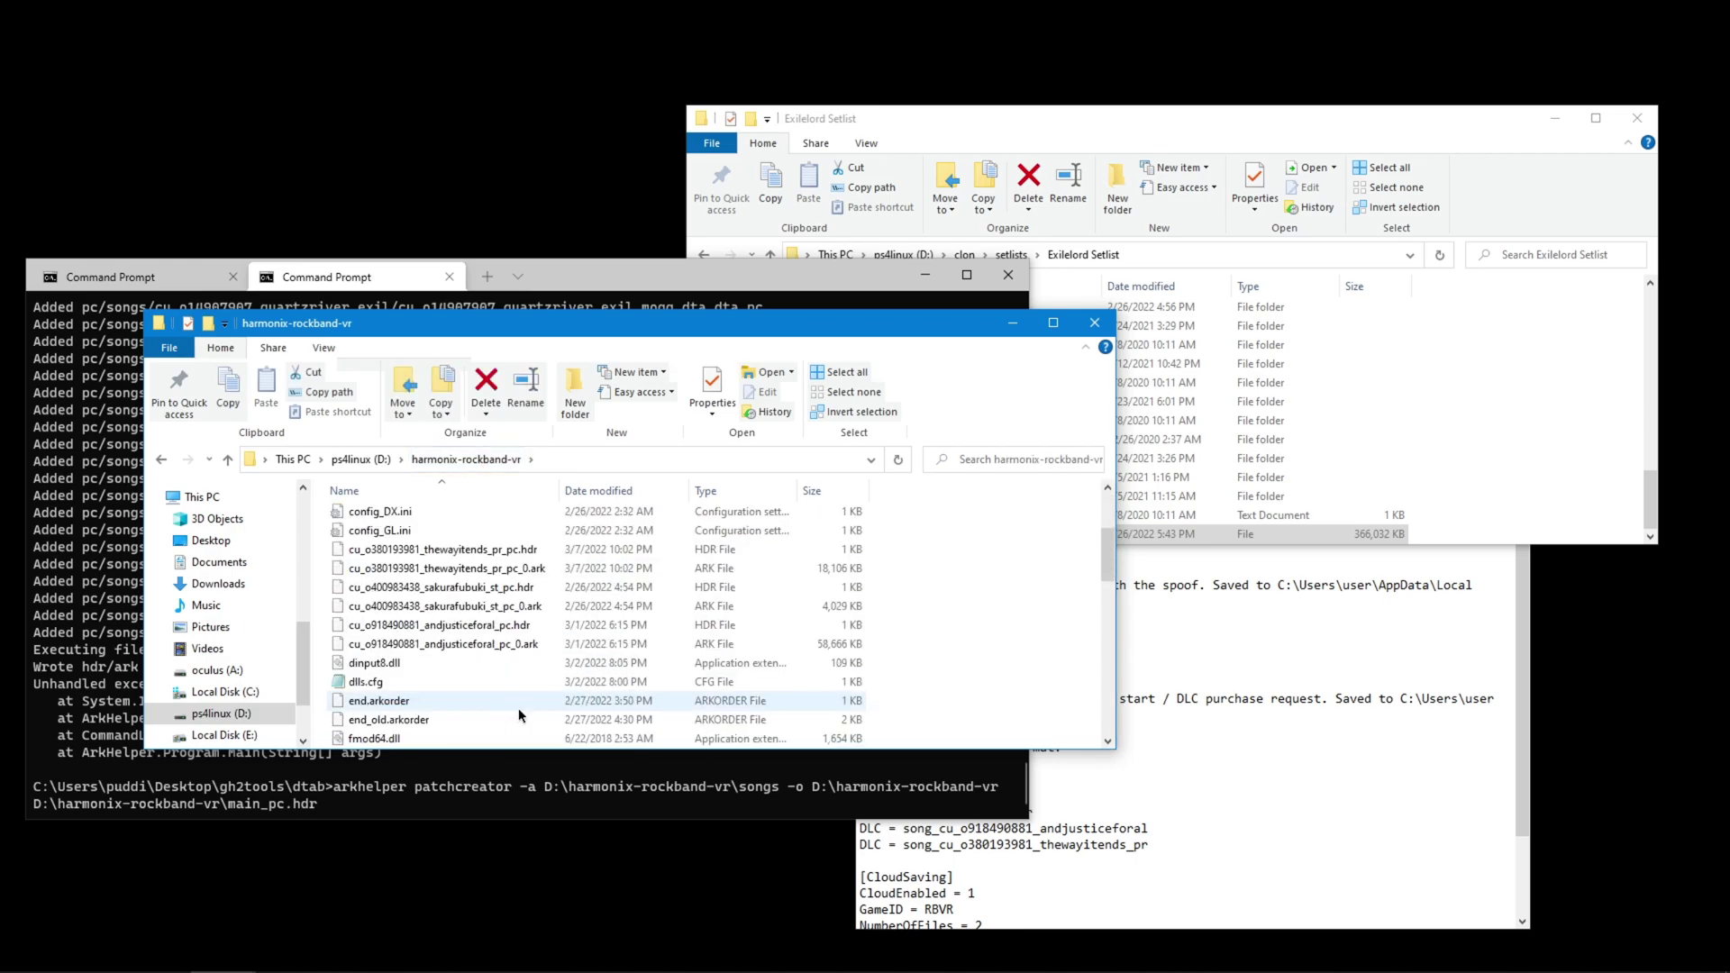
pyautogui.scroll(-5, 518, 709)
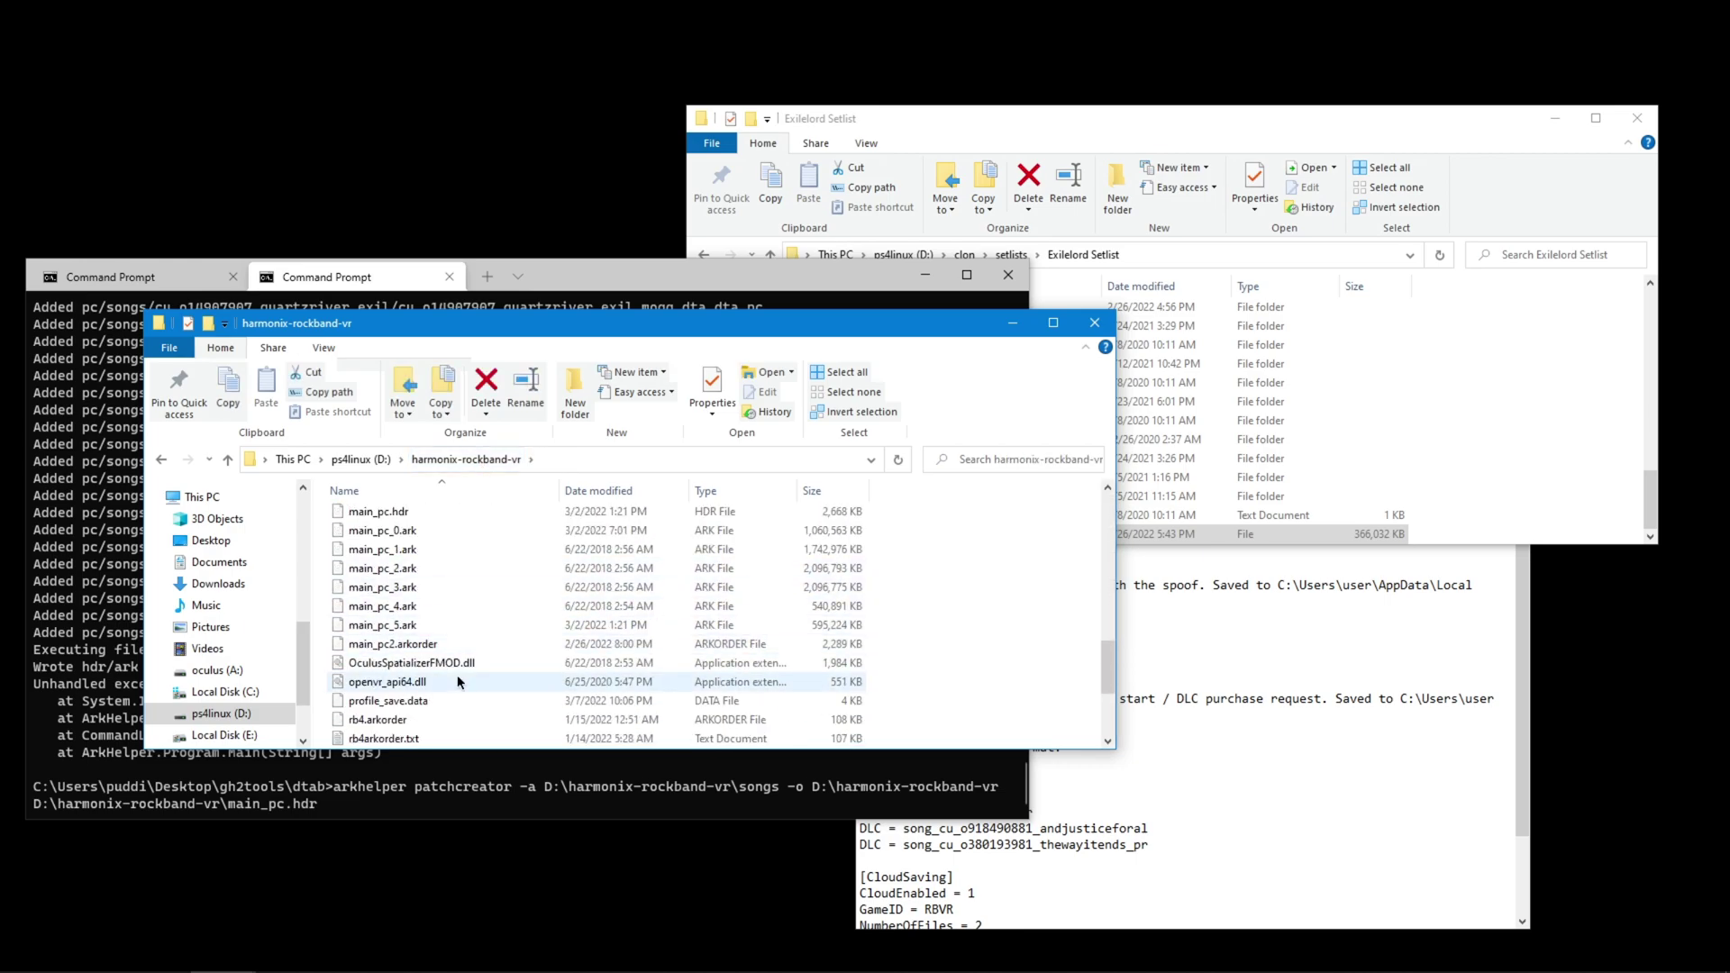
pyautogui.click(464, 771)
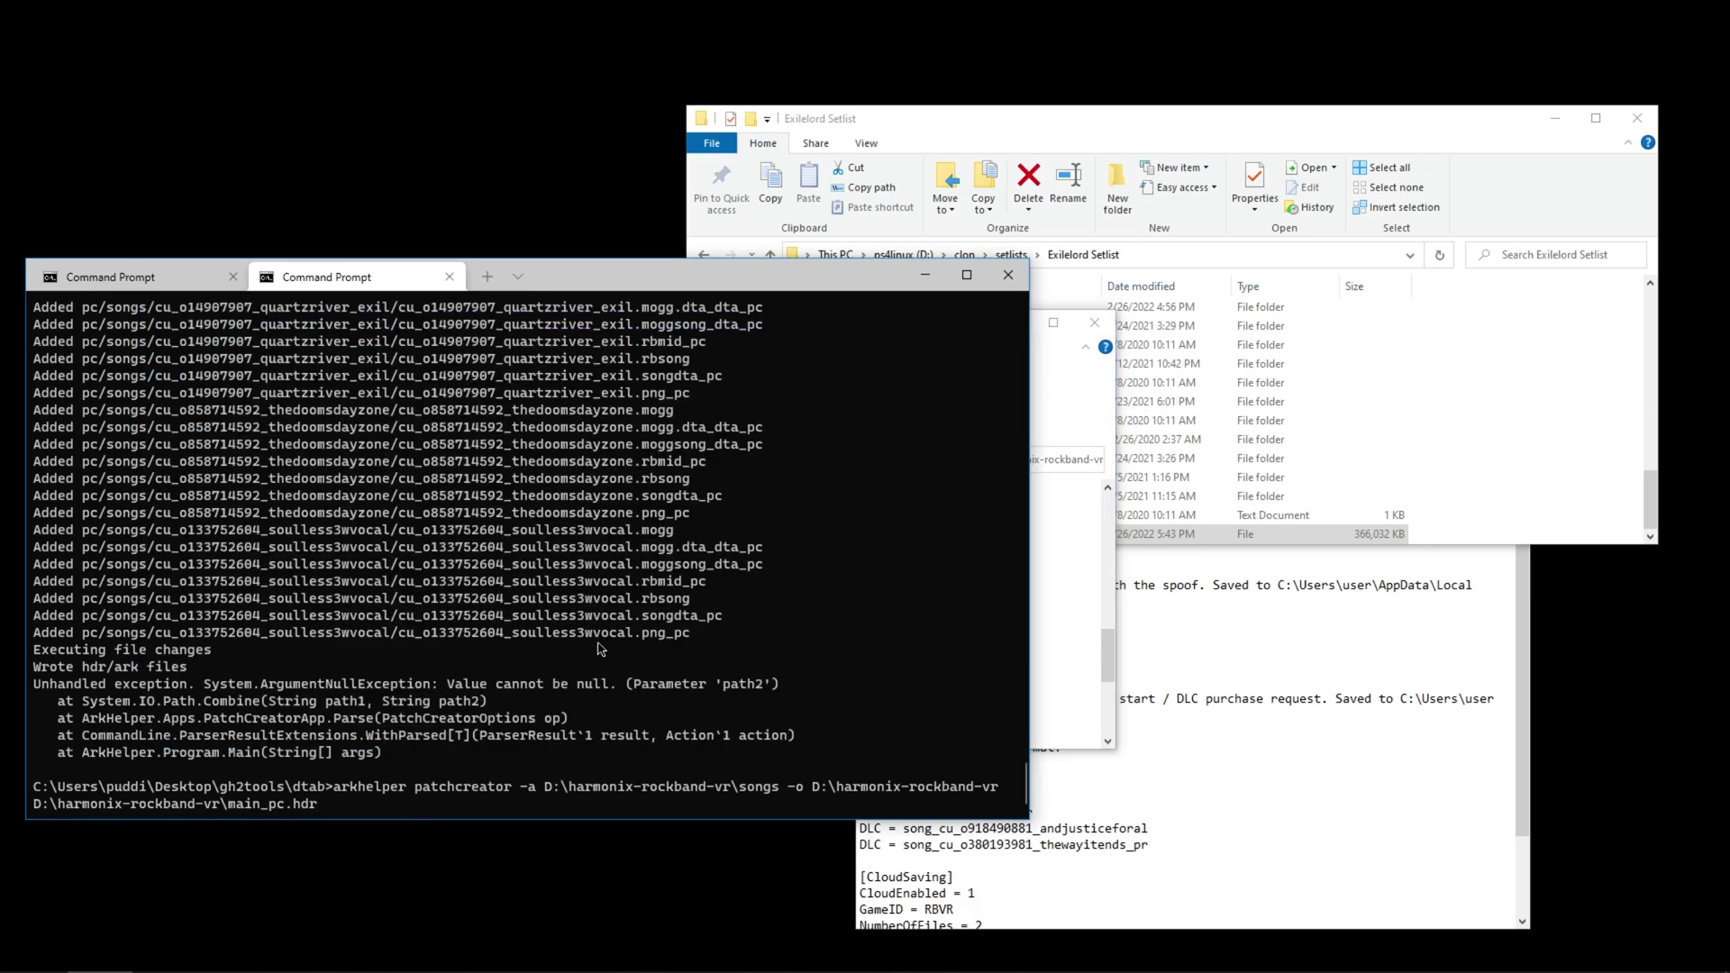
# Run patchcreator and confirm main_pc_6.ark is written despite the unhandled exception
pyautogui.press('Return')
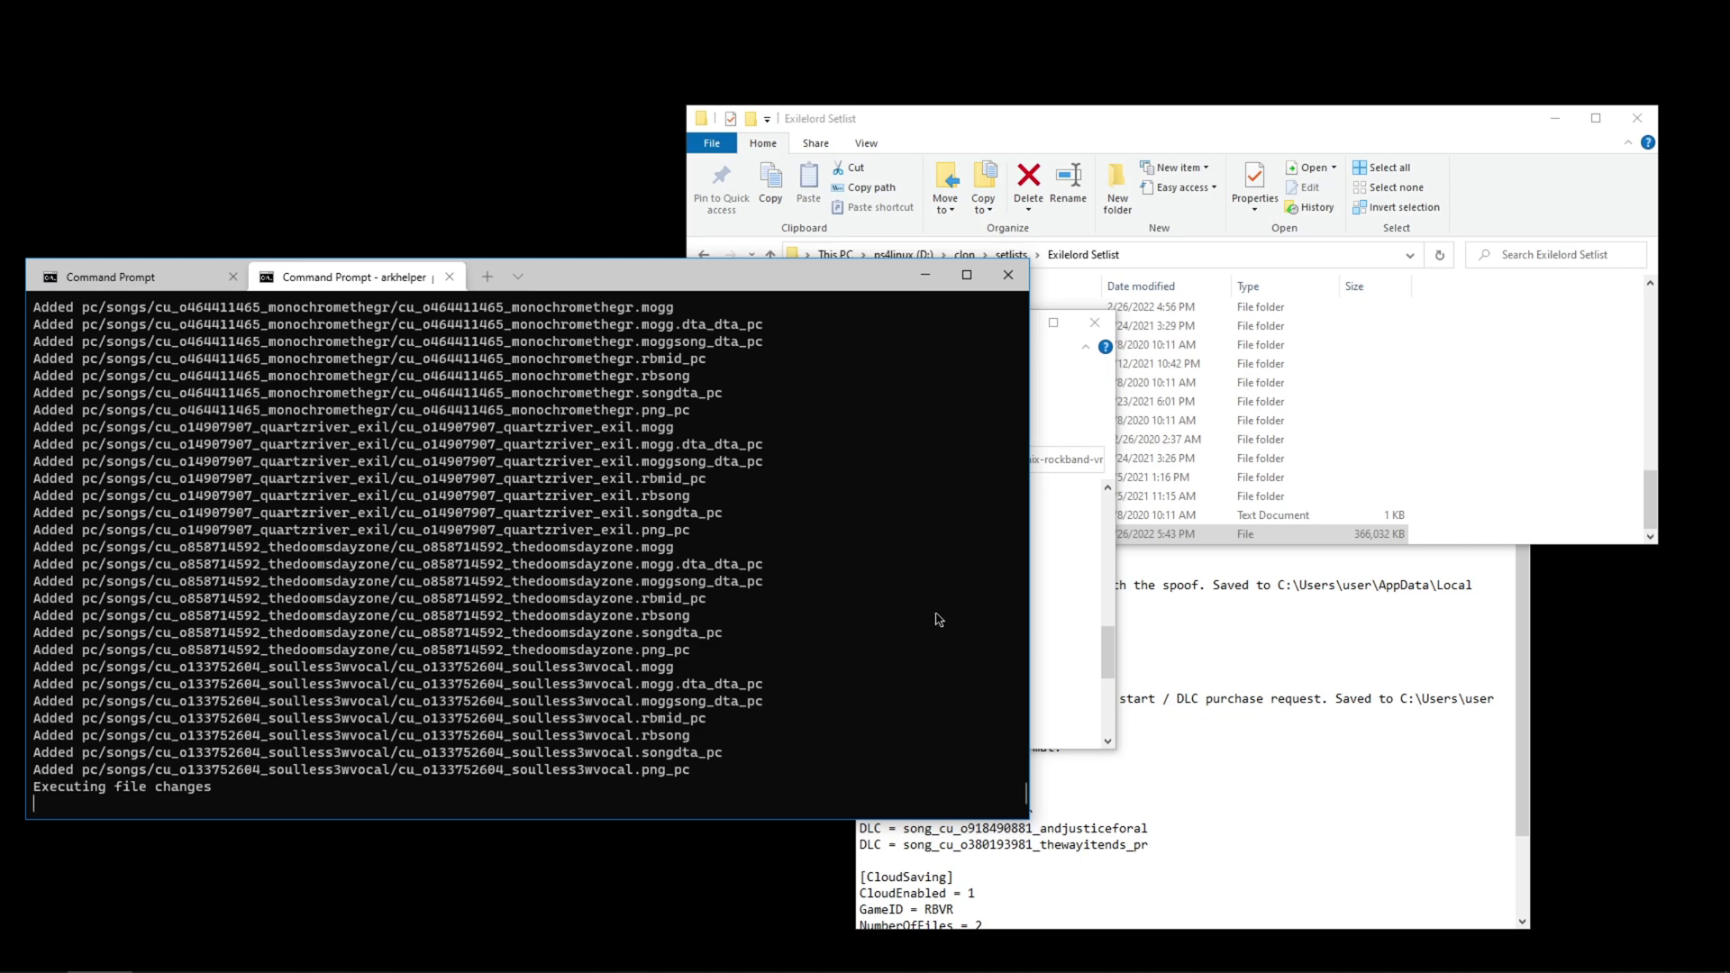
pyautogui.click(1086, 627)
pyautogui.scroll(-2, 1085, 627)
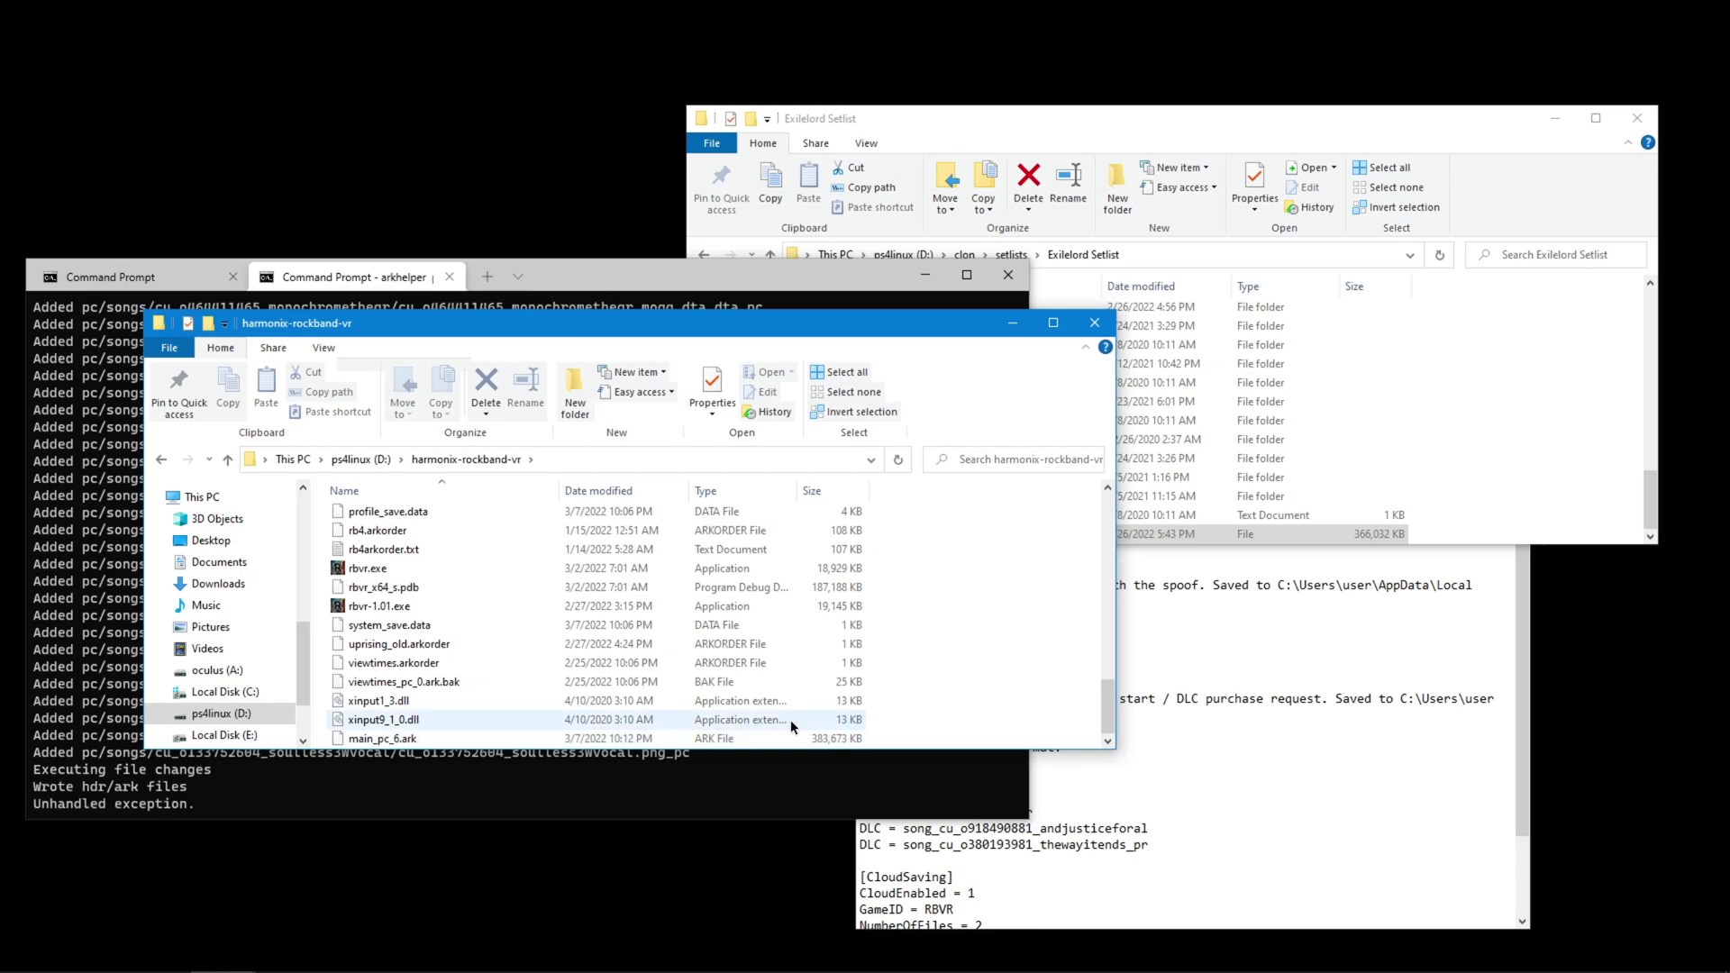
pyautogui.click(560, 796)
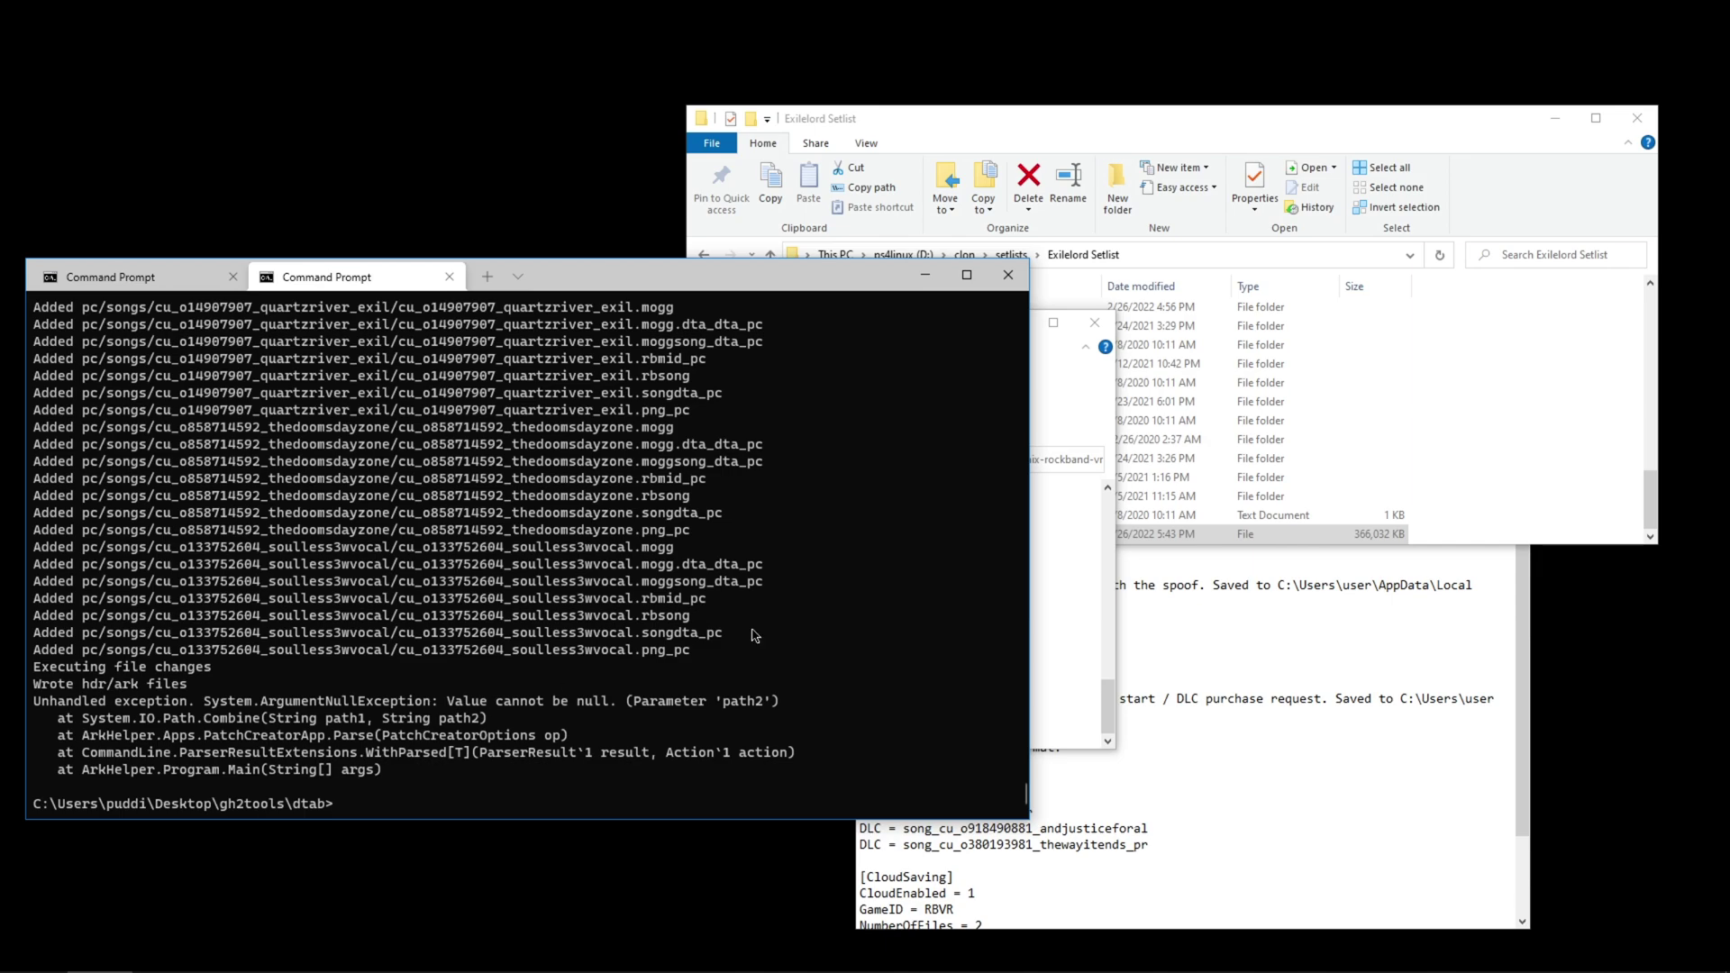
pyautogui.click(1078, 671)
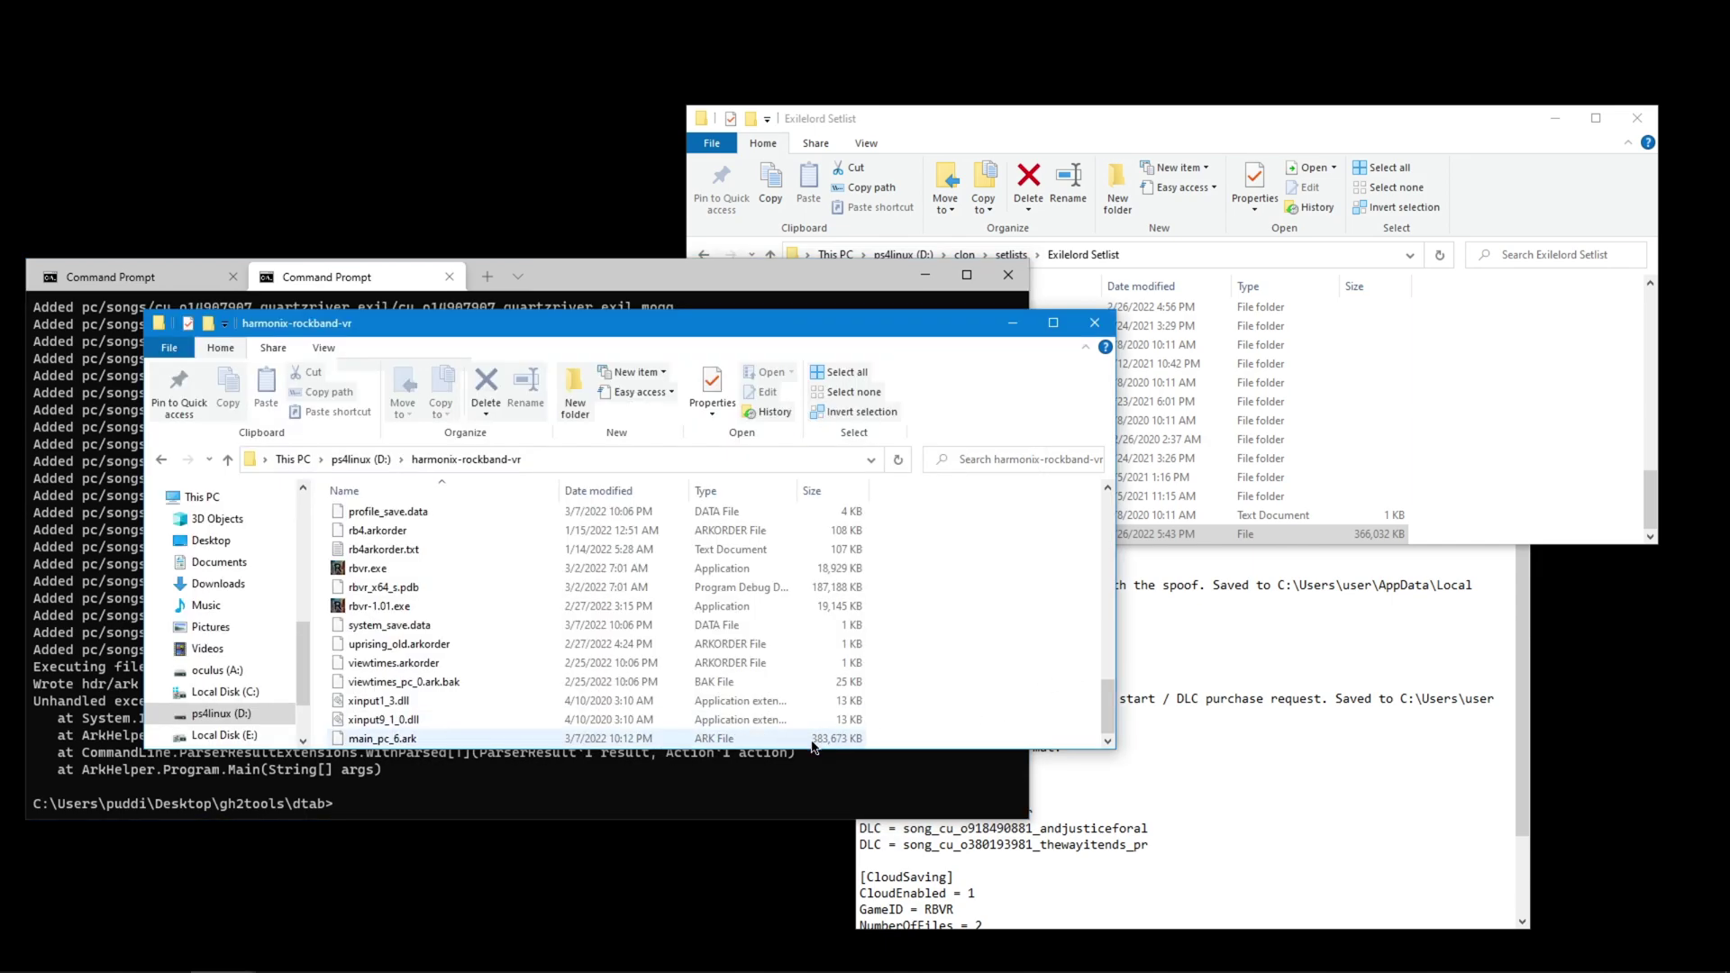
# Check the 10:12 PM timestamps on main_pc.hdr and main_pc_6.ark and peek into bak
pyautogui.scroll(5, 854, 741)
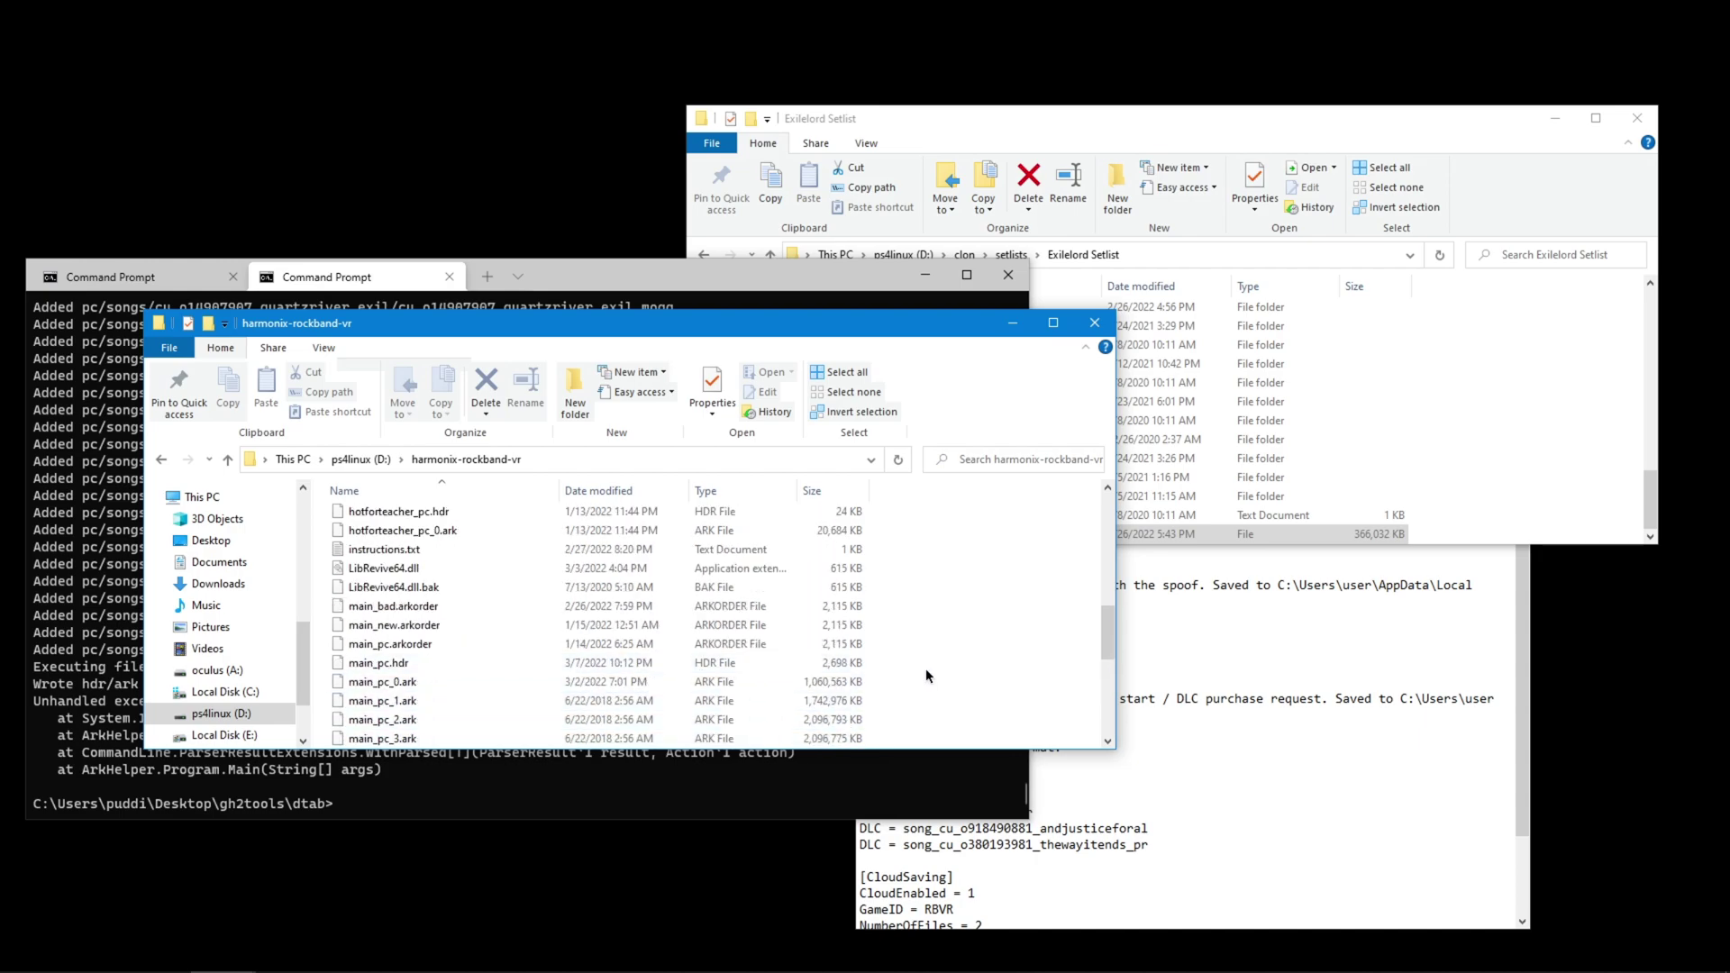
pyautogui.scroll(10, 691, 524)
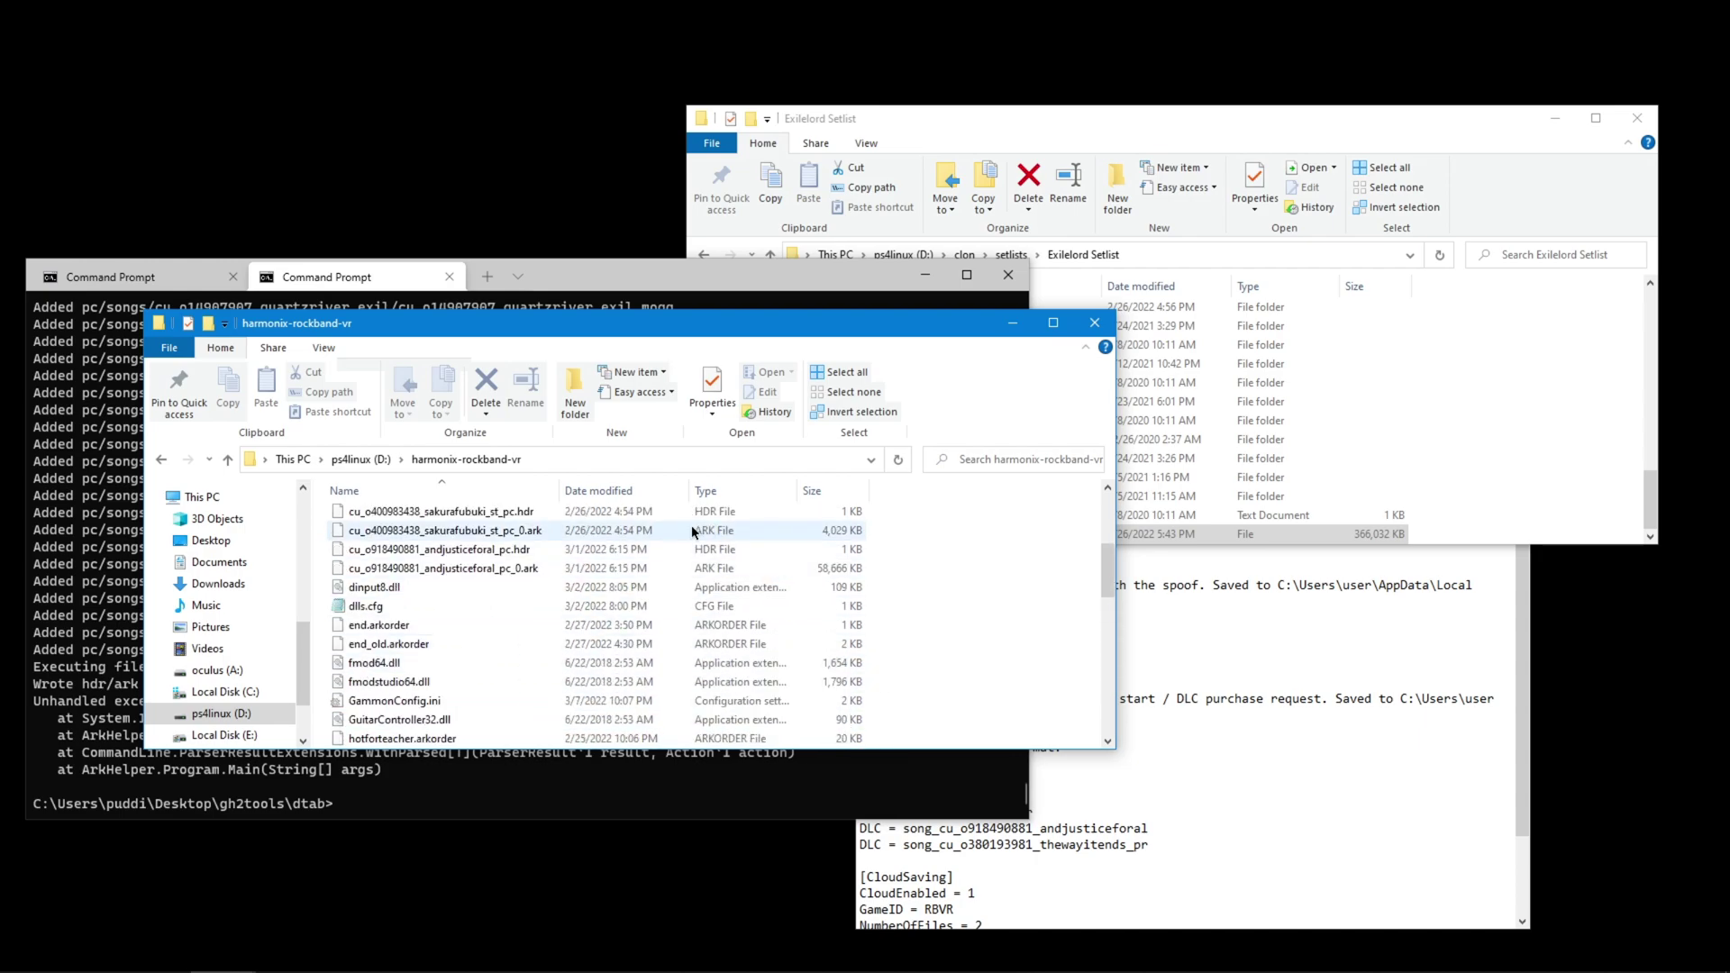
pyautogui.doubleClick(429, 519)
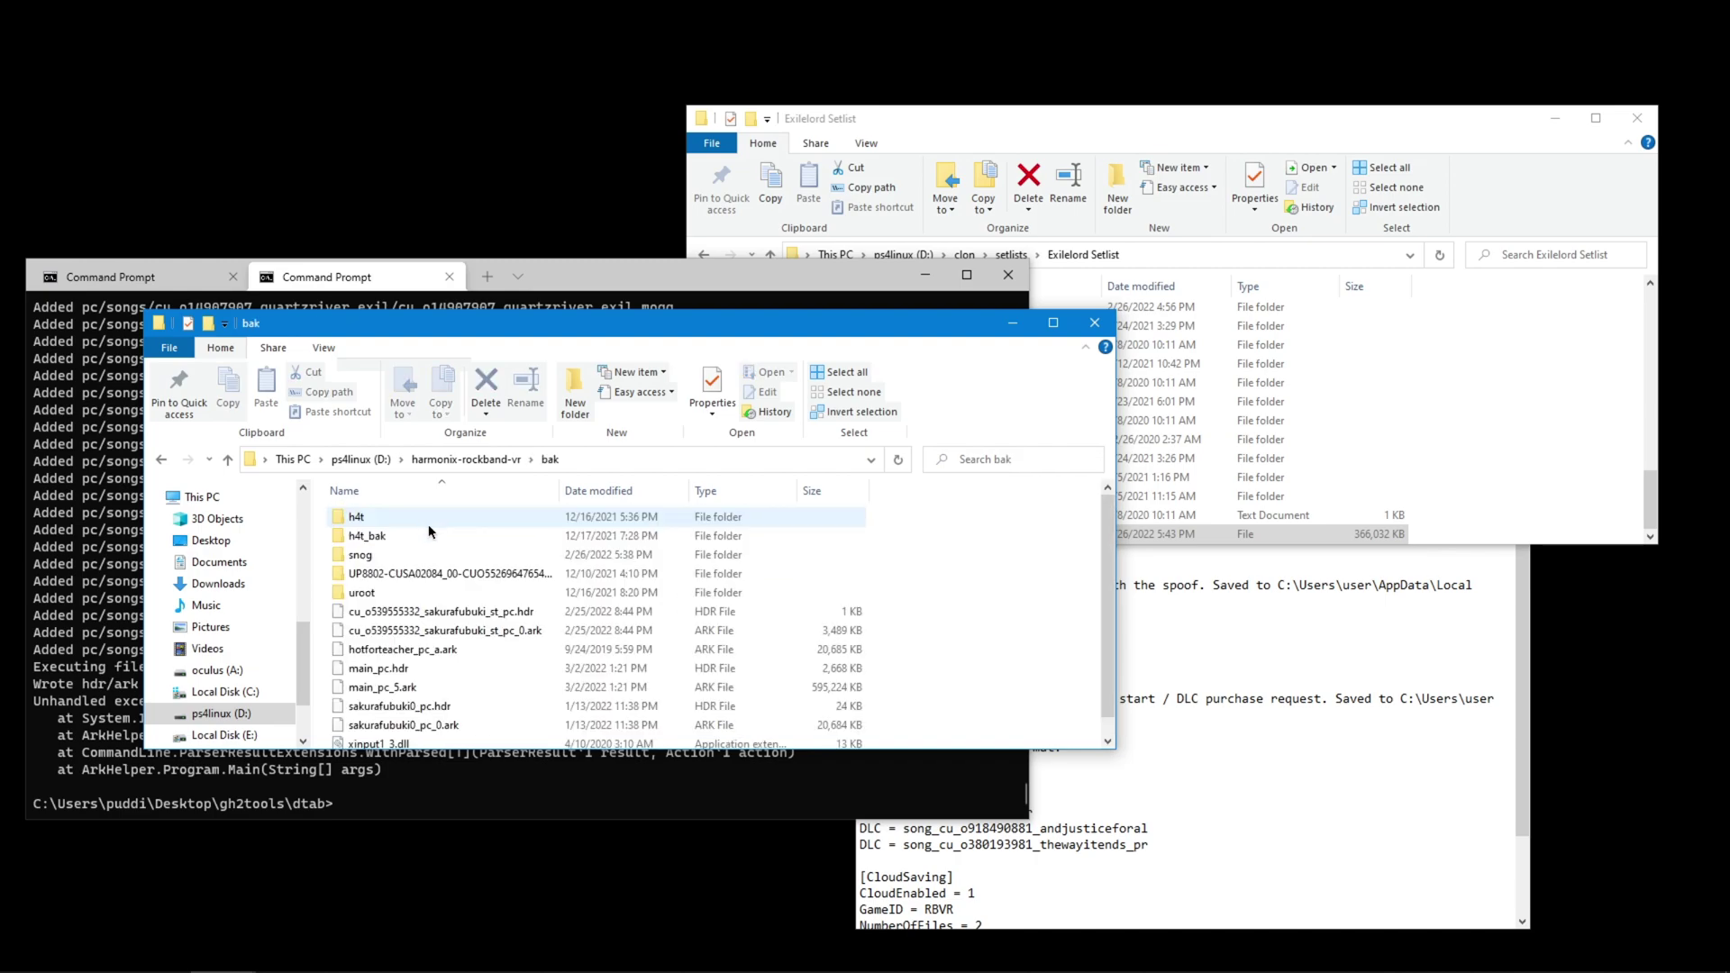
pyautogui.click(465, 459)
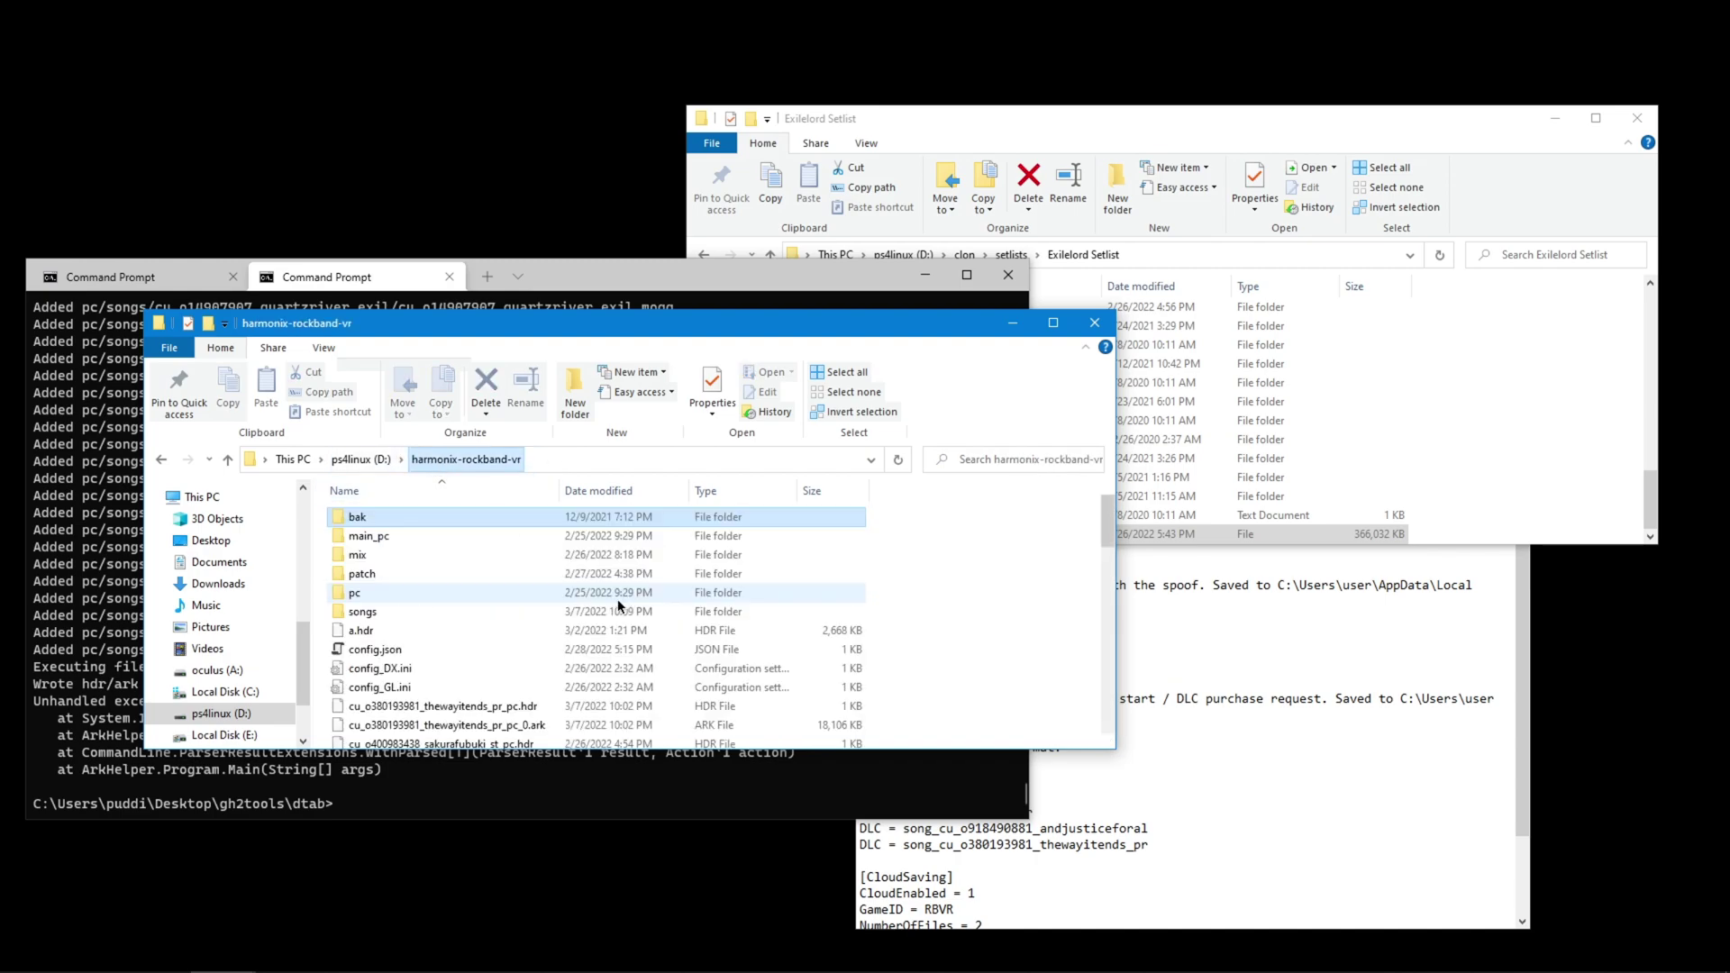
pyautogui.scroll(-4, 657, 633)
pyautogui.scroll(-8, 657, 626)
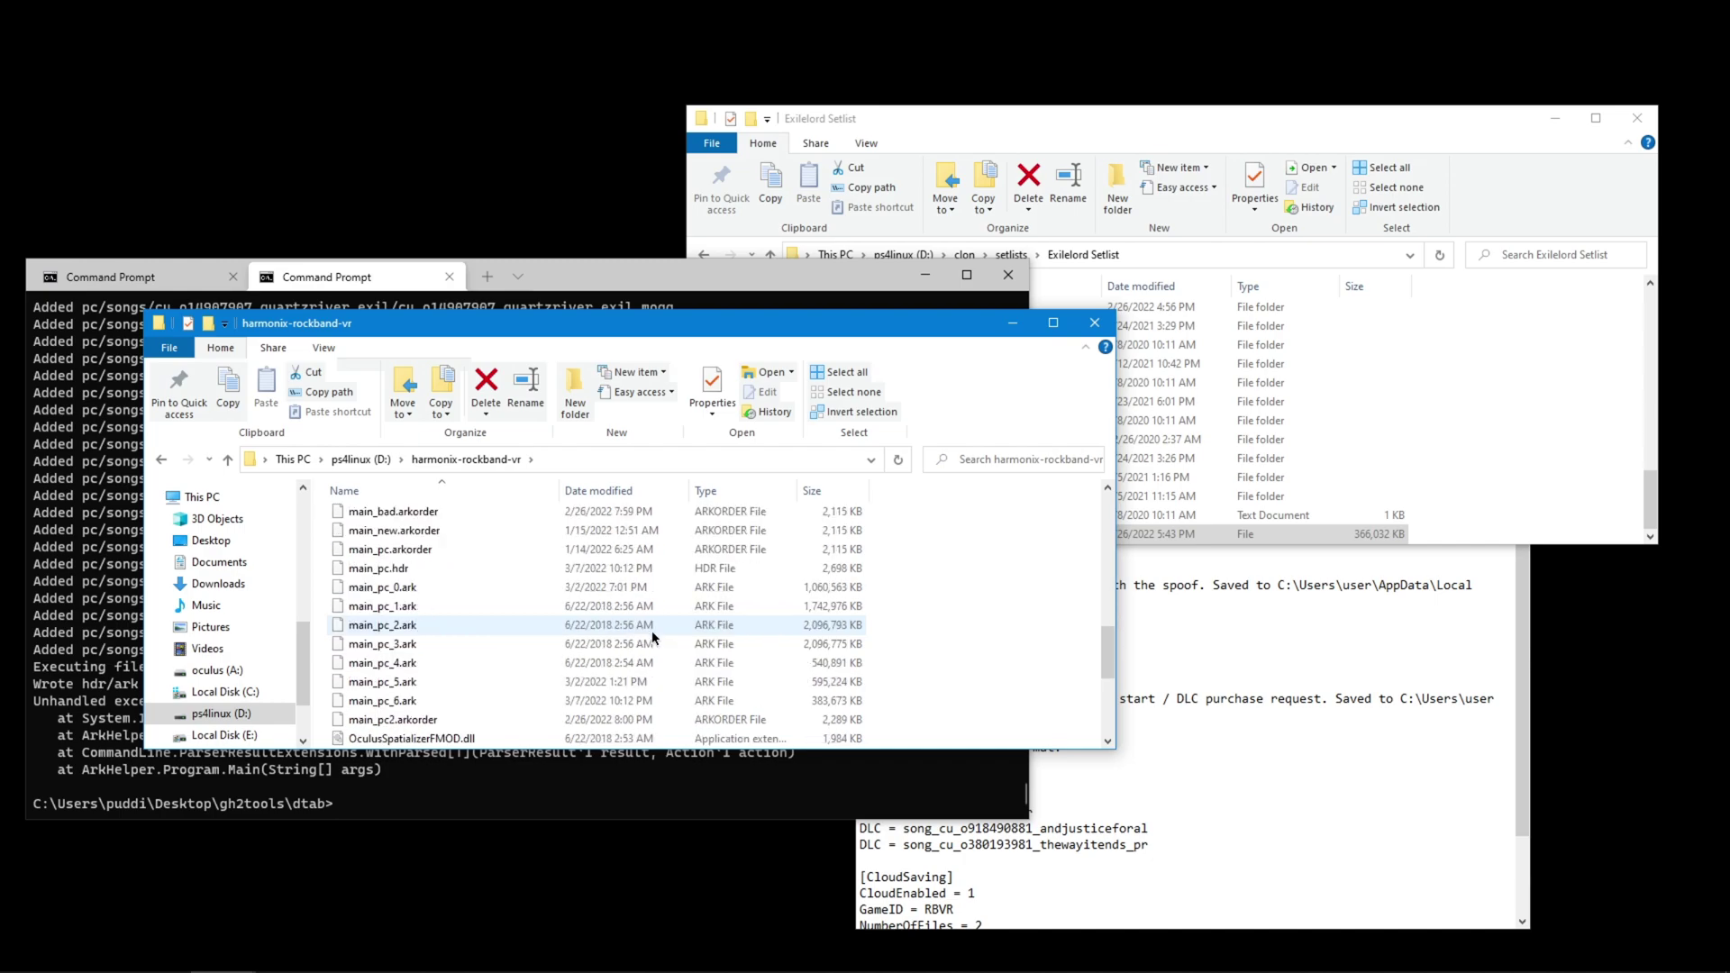
# Select the rbvr-1.01.exe game executable in harmonix-rockband-vr
pyautogui.click(511, 773)
pyautogui.click(410, 625)
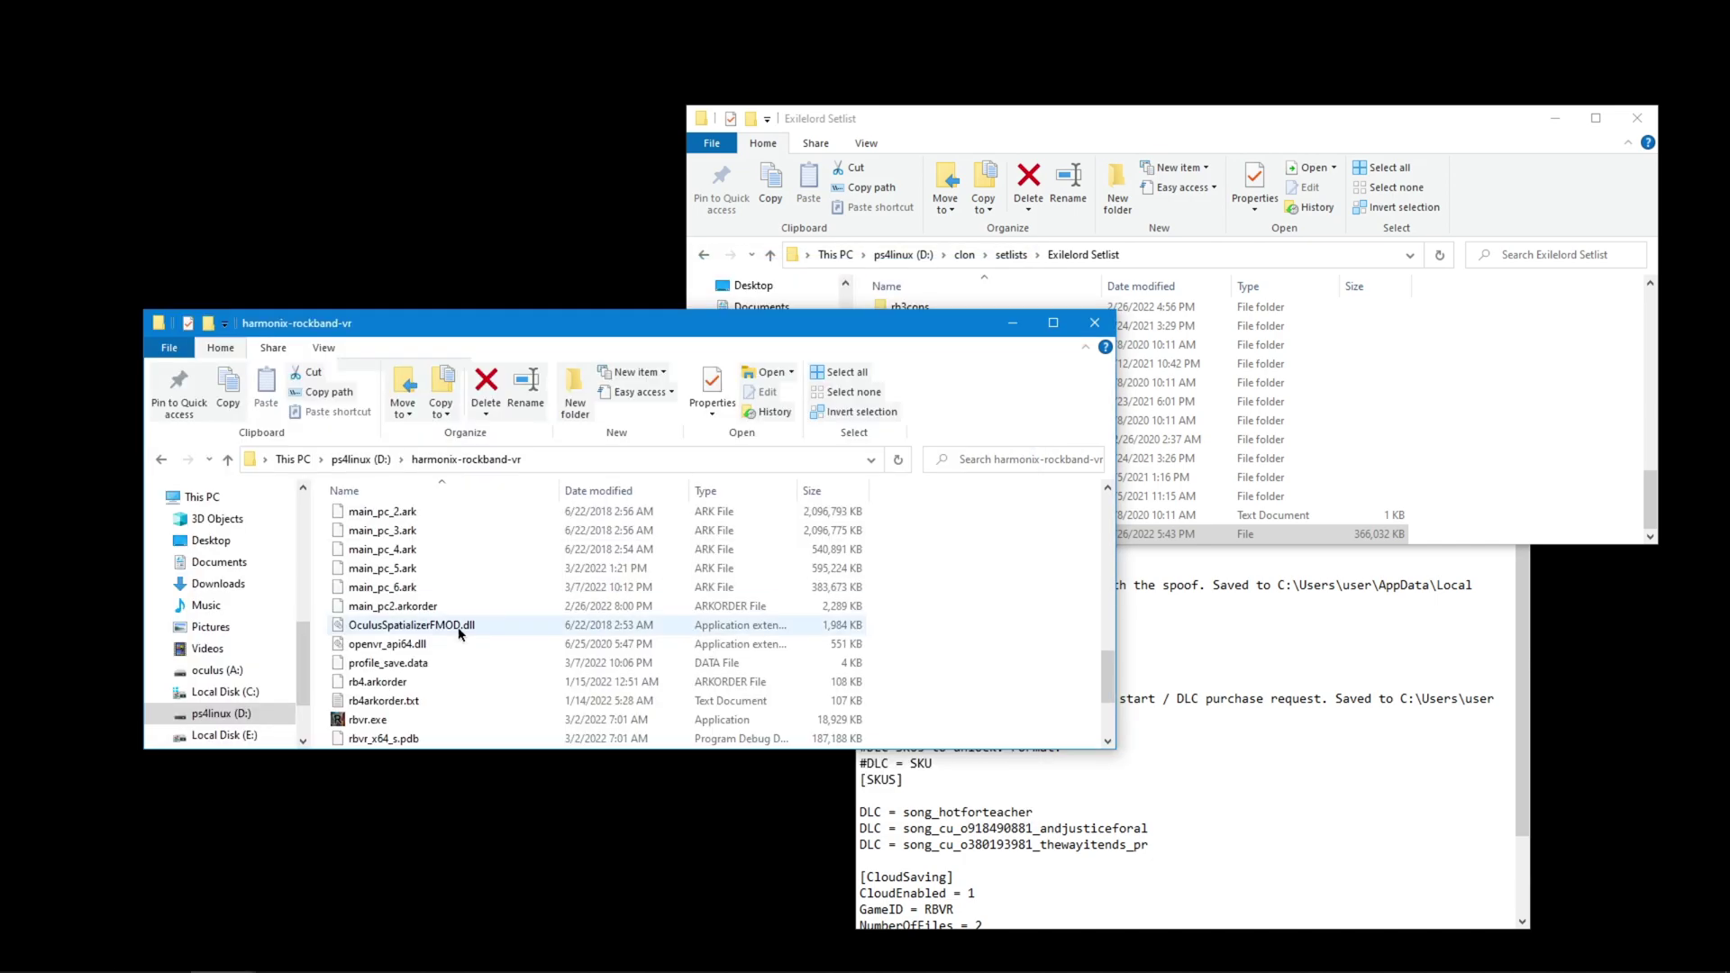
pyautogui.scroll(-1, 396, 667)
pyautogui.click(392, 709)
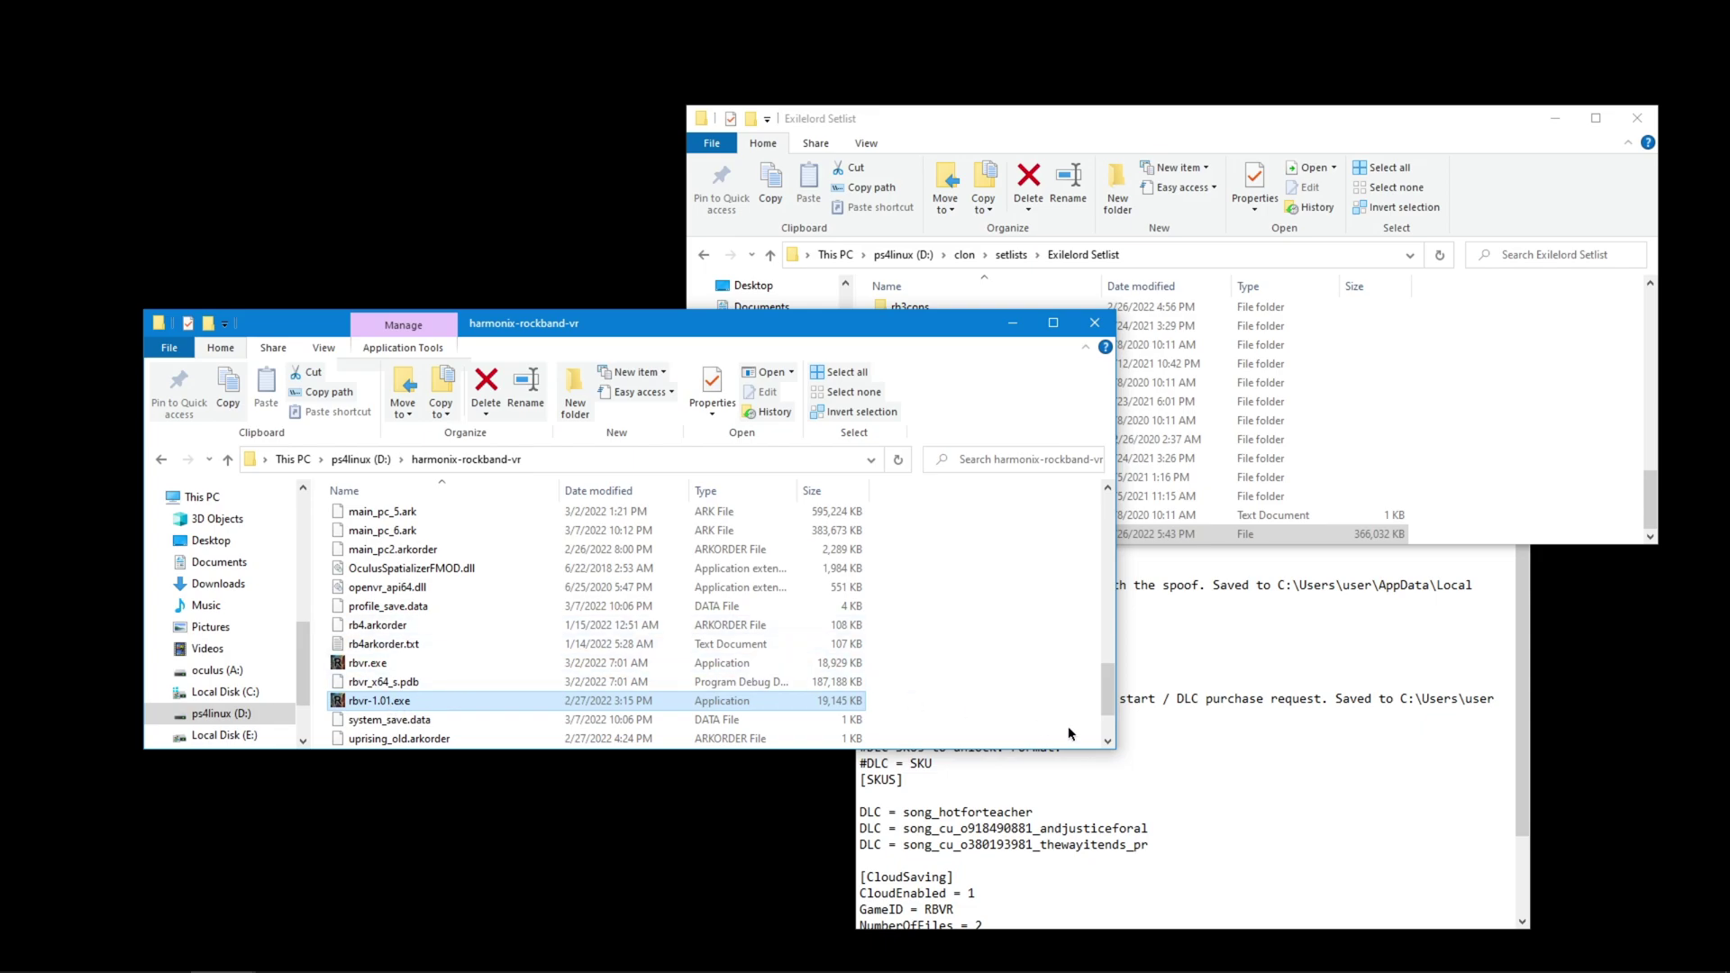
pyautogui.click(1163, 750)
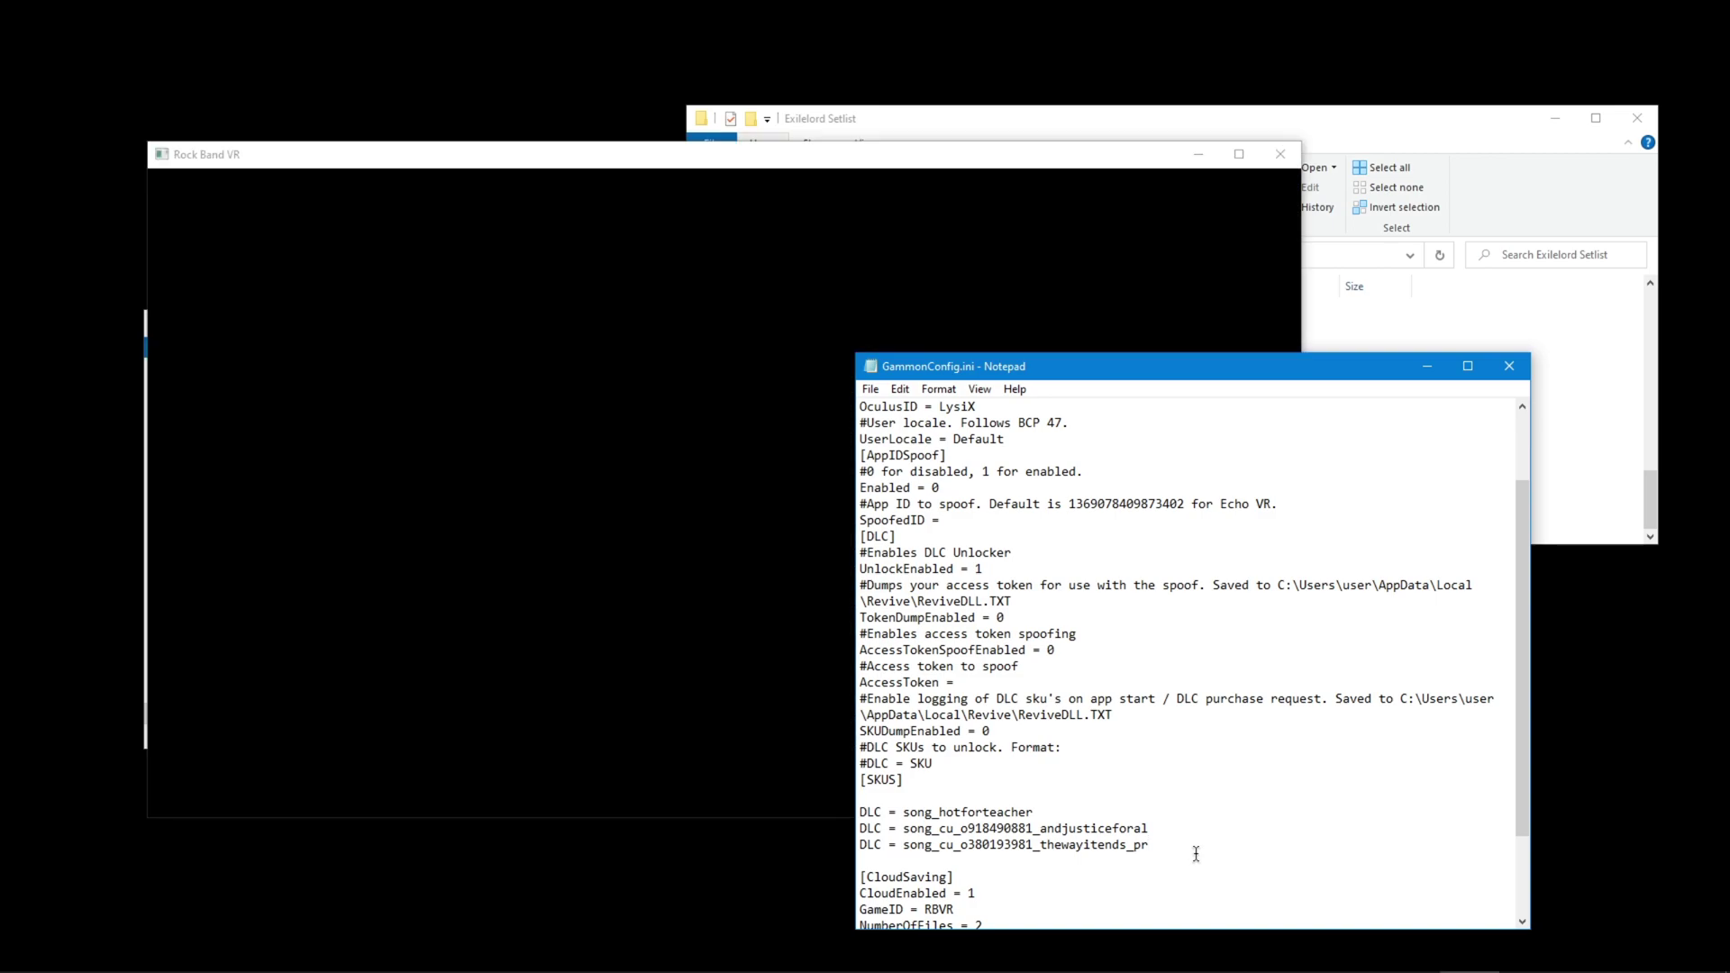
# Minimize the GammonConfig.ini Notepad window so Rock Band VR can load into Quickplay
pyautogui.click(1429, 368)
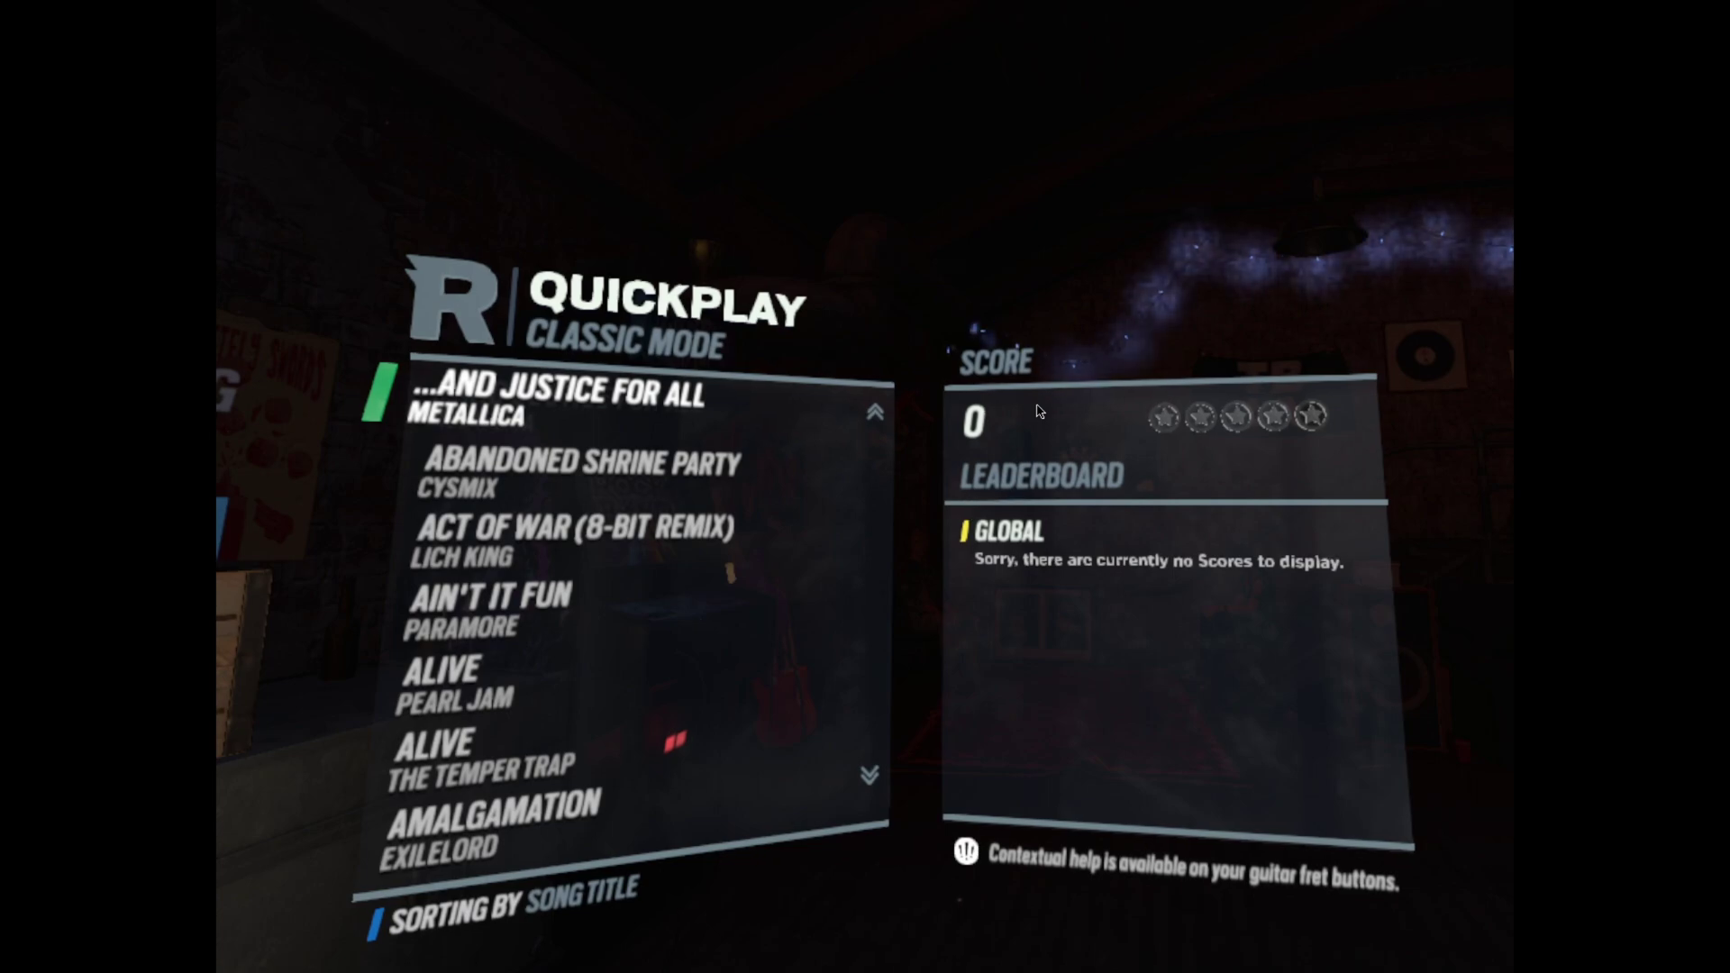
# Sort the Quickplay list by artist, browse to Exilelord's Shamblefrost, and start it
pyautogui.press('Down')
pyautogui.press('Down')
pyautogui.press('Down')
pyautogui.press('Down')
pyautogui.press('Down')
pyautogui.press('Down')
pyautogui.press('Tab')
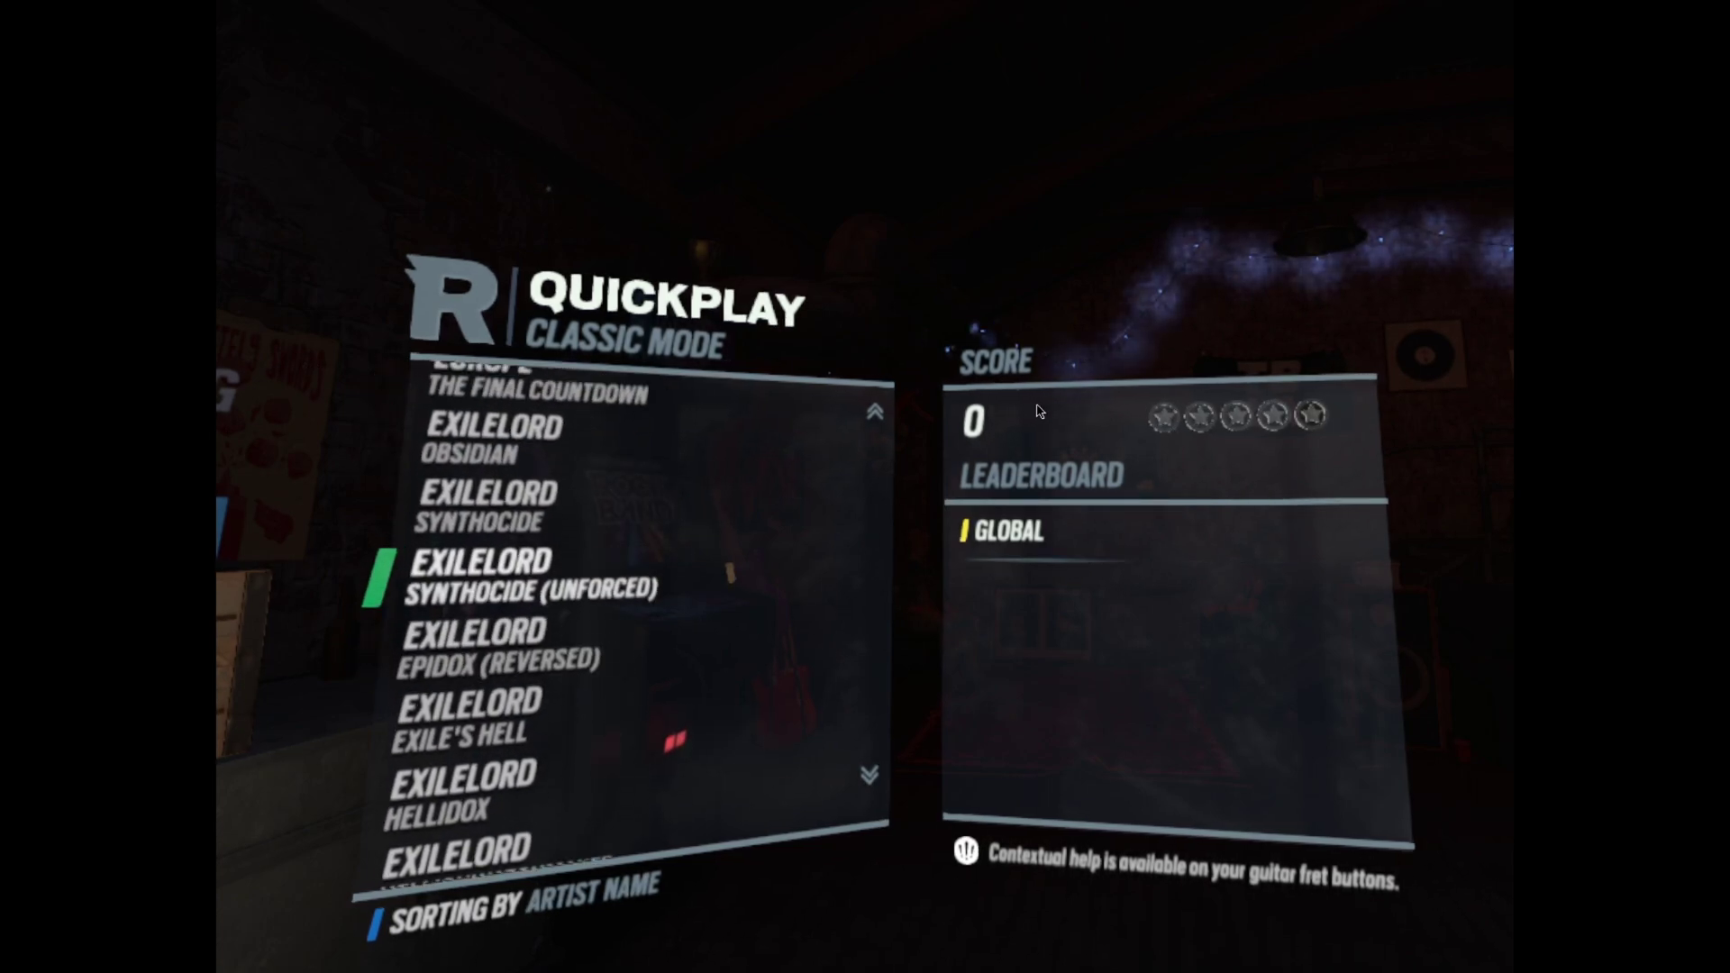
pyautogui.press('Up')
pyautogui.press('Up')
pyautogui.press('Up')
pyautogui.press('Down')
pyautogui.press('Down')
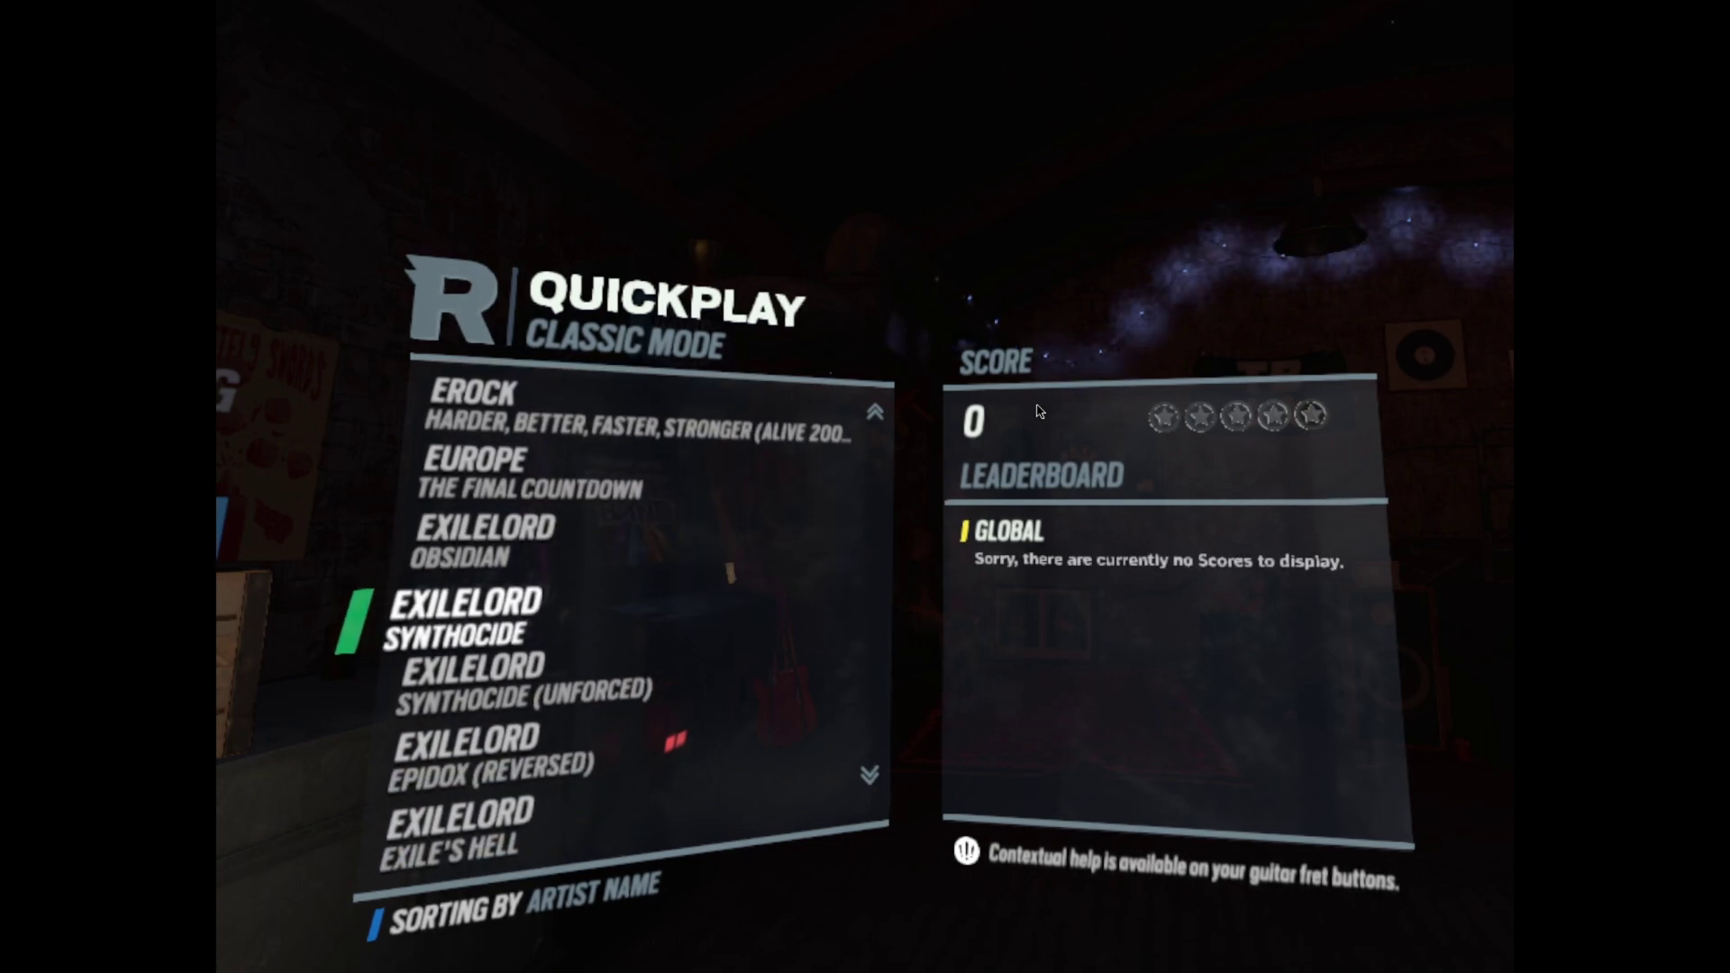
pyautogui.press('Down')
pyautogui.press('Down')
pyautogui.press('Down')
pyautogui.press('Down')
pyautogui.press('Down')
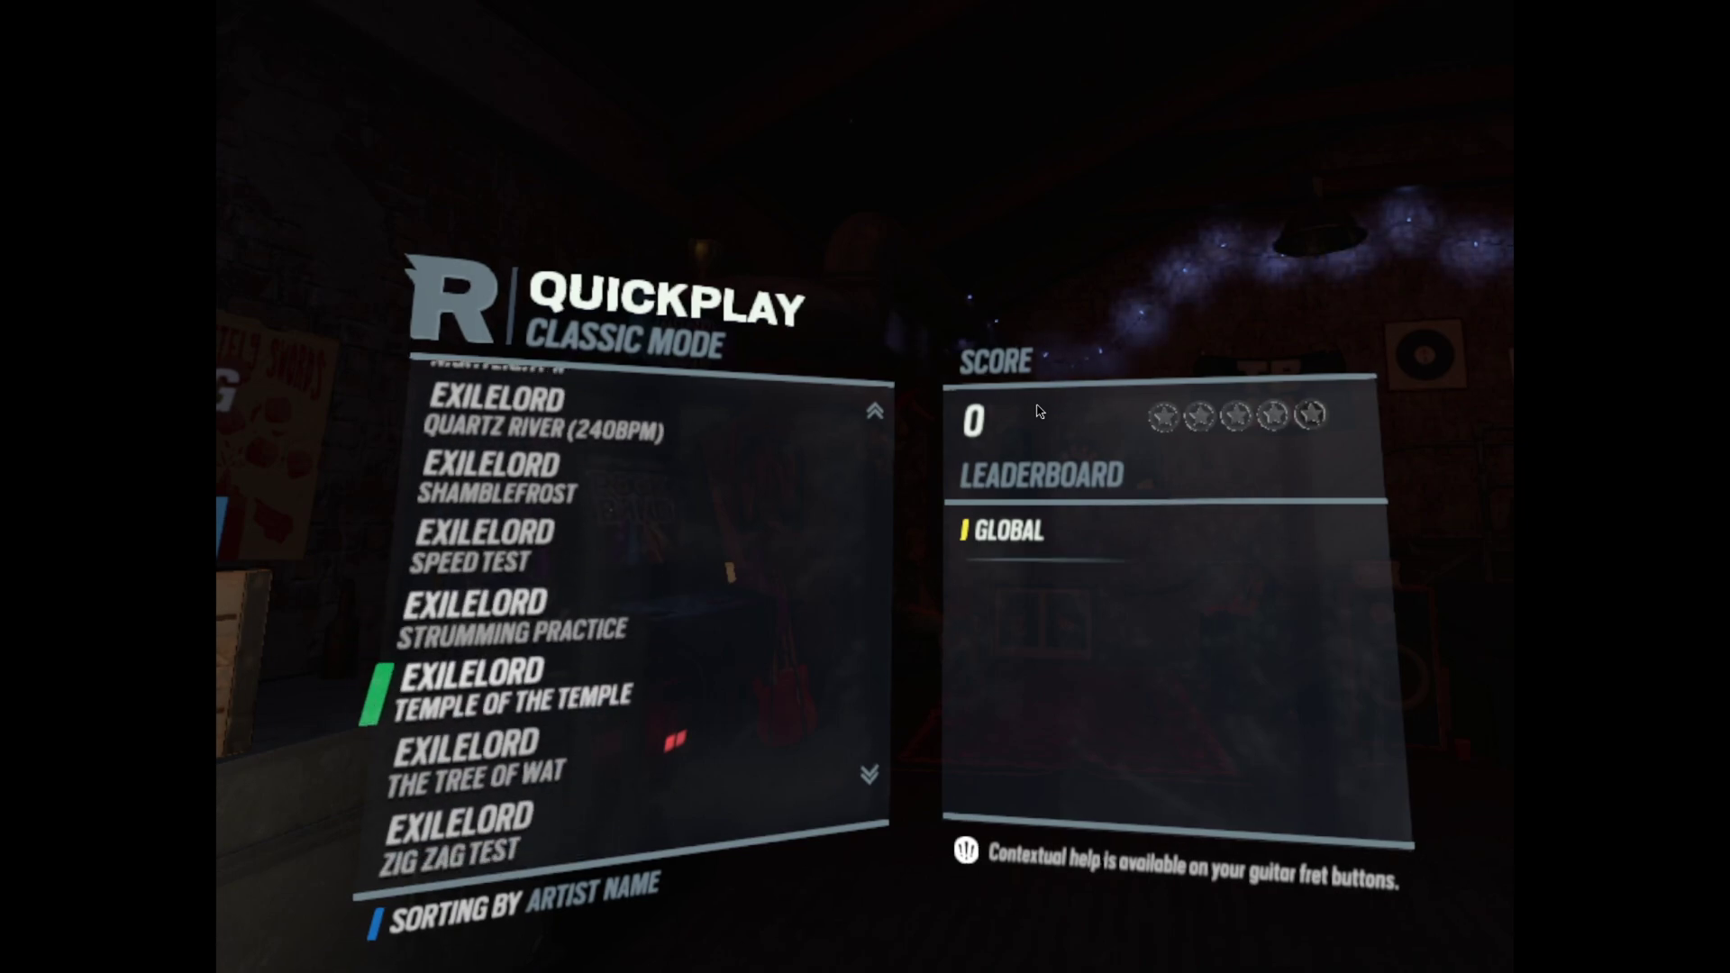
pyautogui.press('Down')
pyautogui.press('Down')
pyautogui.press('Down')
pyautogui.press('Down')
pyautogui.press('Down')
pyautogui.press('Down')
pyautogui.press('Down')
pyautogui.press('Down')
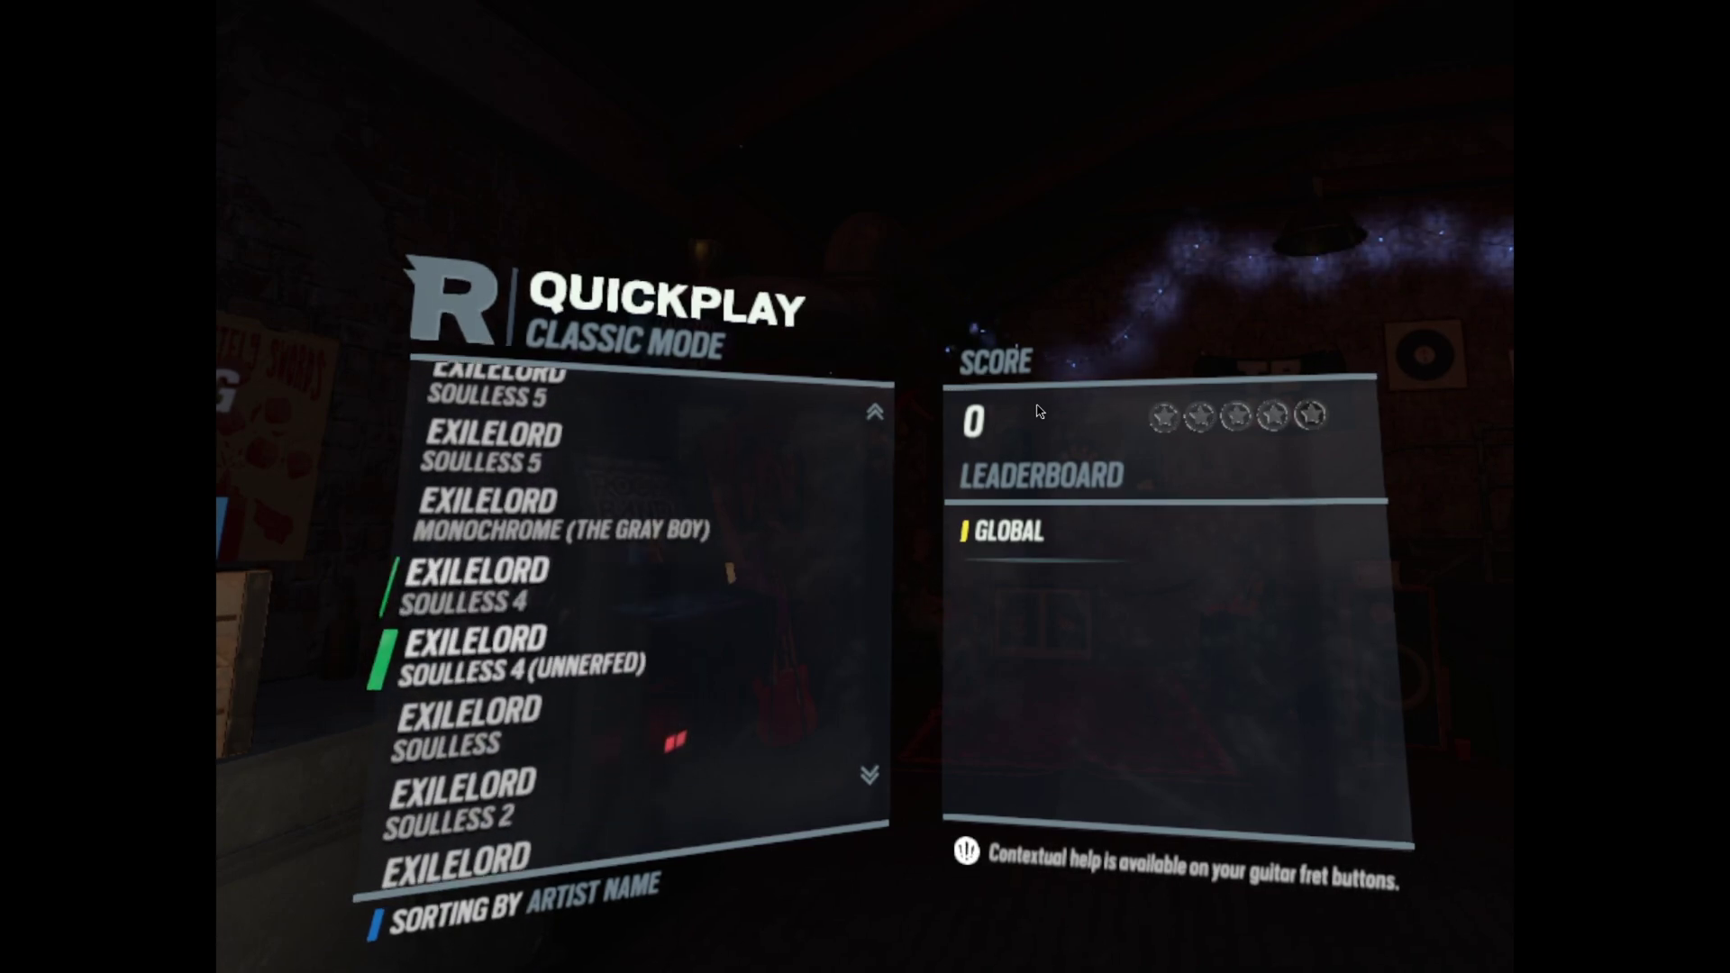
pyautogui.press('Down')
pyautogui.press('Down')
pyautogui.press('Up')
pyautogui.press('Up')
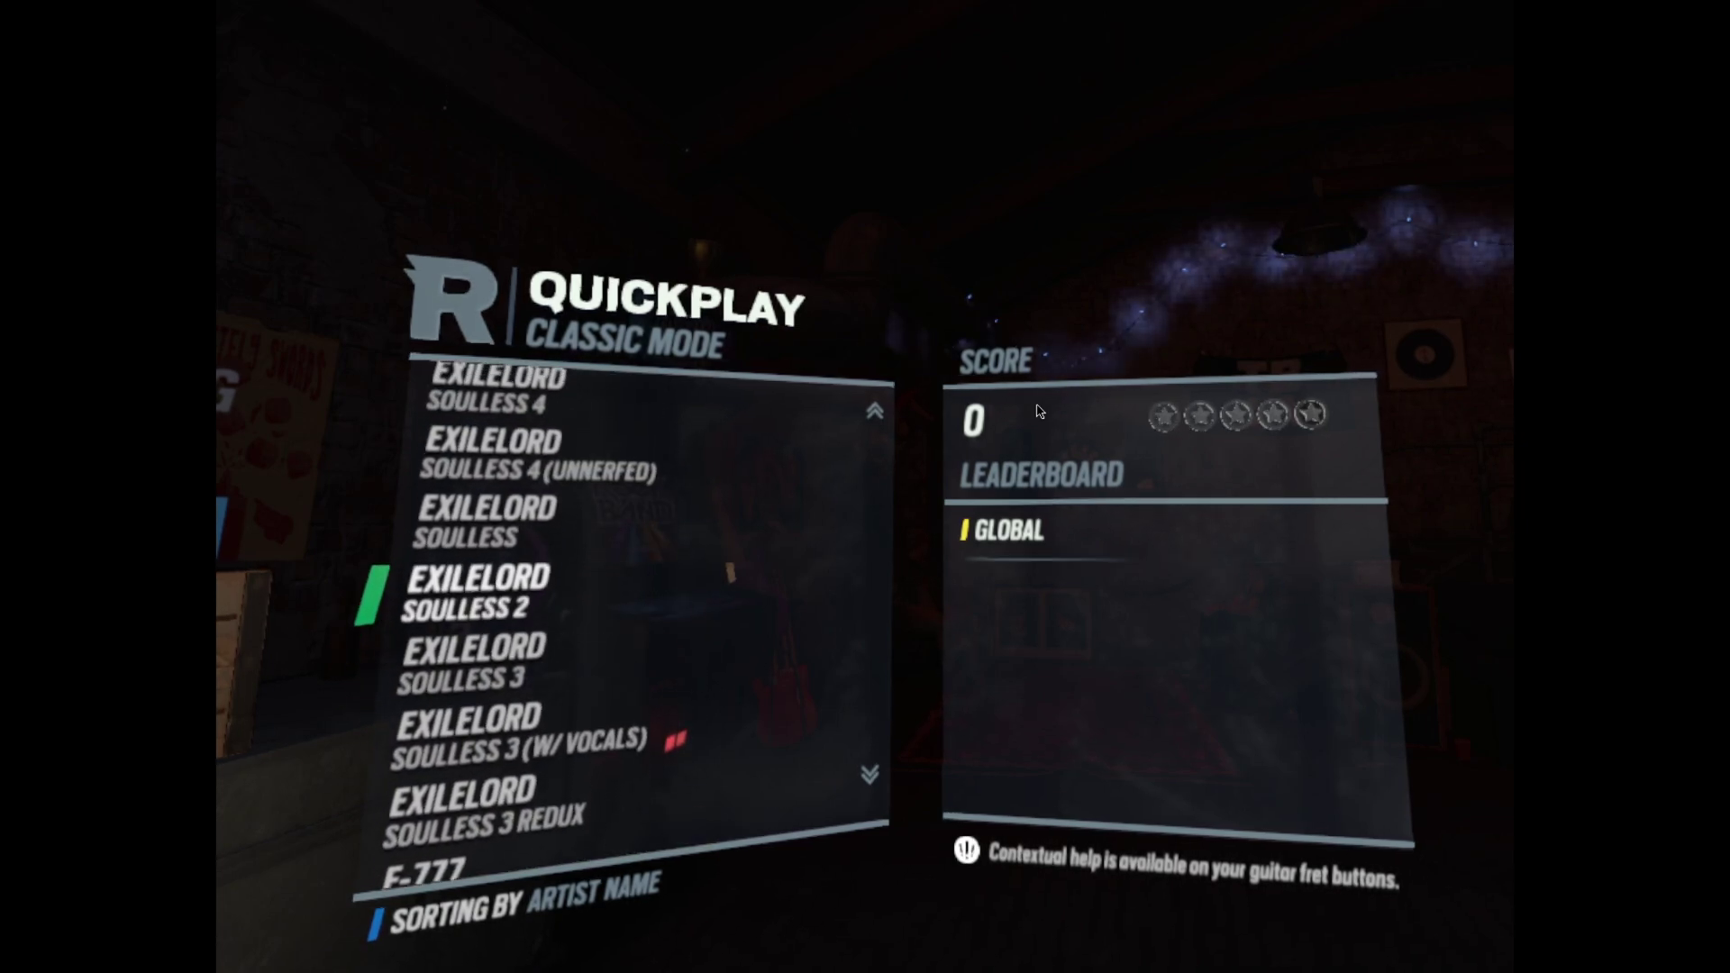
pyautogui.press('Up')
pyautogui.press('Up')
pyautogui.press('Up')
pyautogui.press('Up')
pyautogui.press('Up')
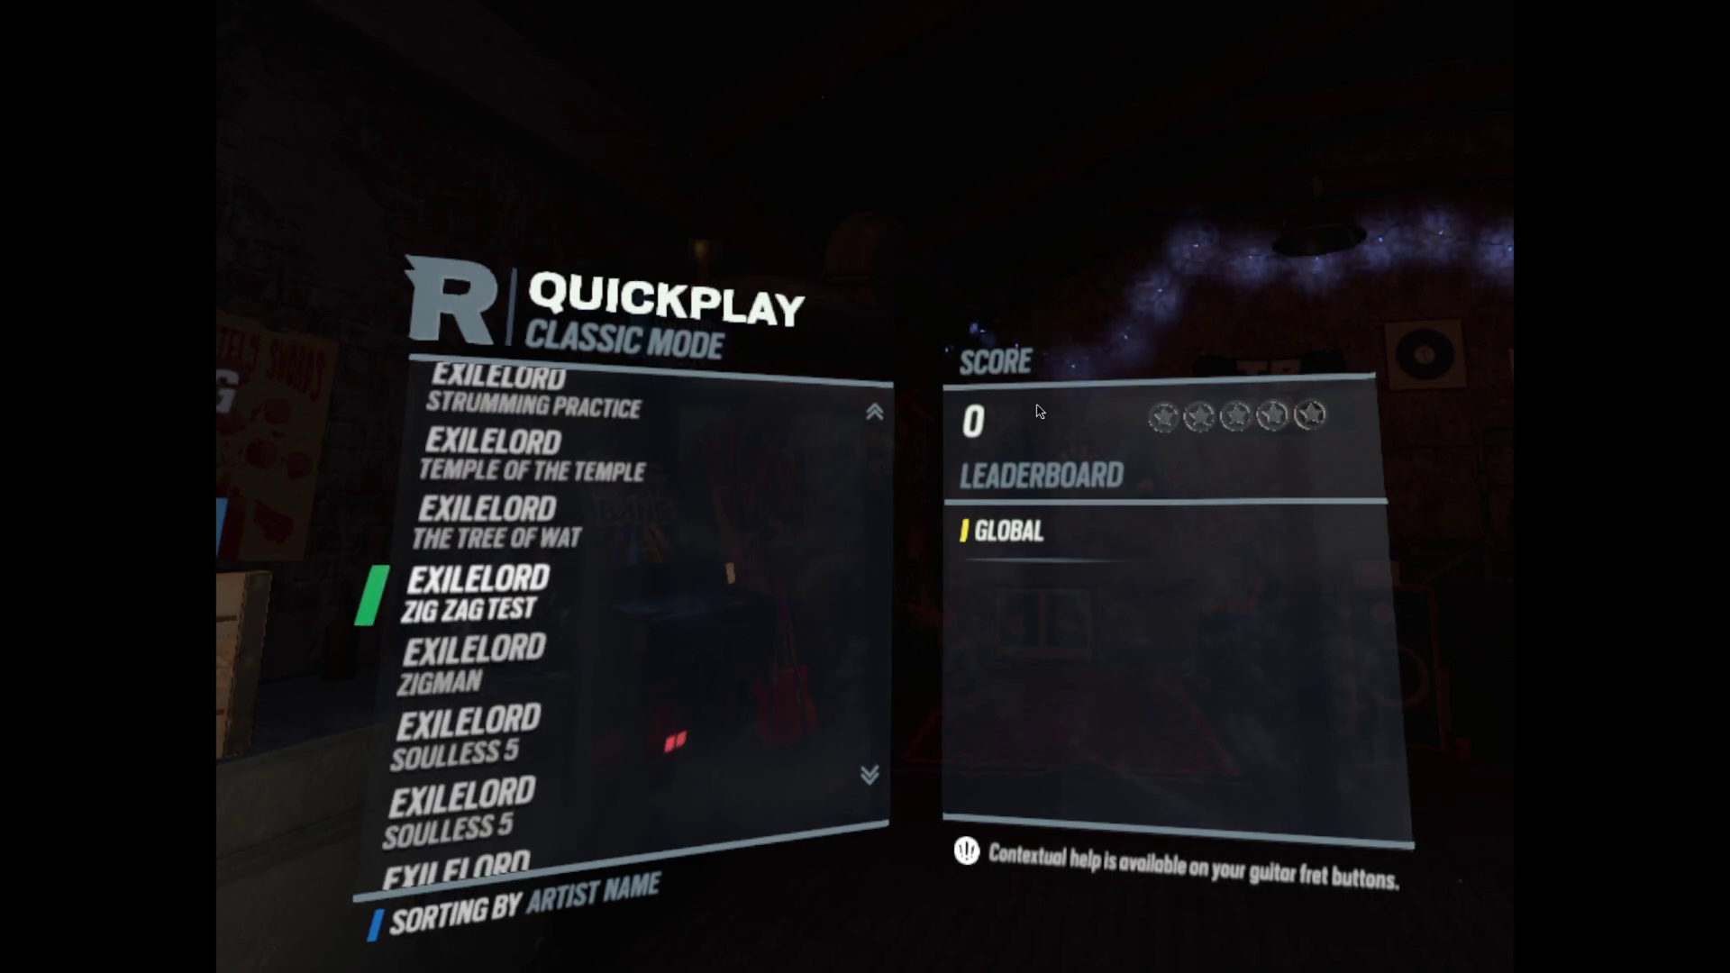
pyautogui.press('Up')
pyautogui.press('Up')
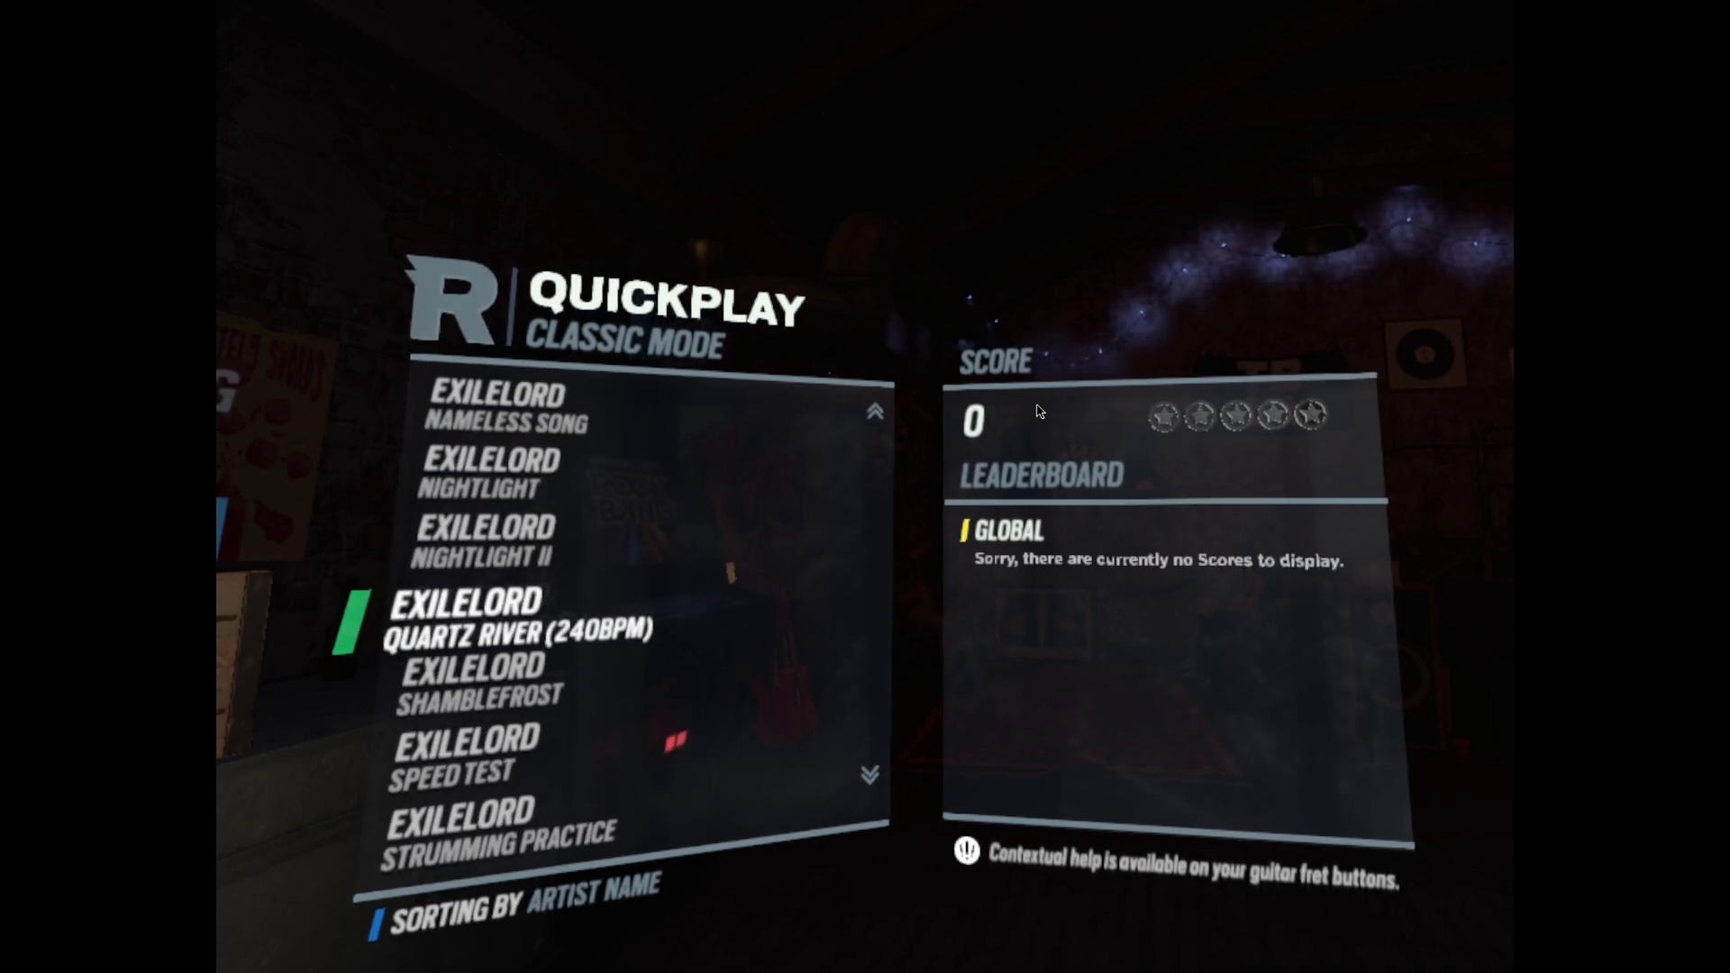
pyautogui.press('pageup')
pyautogui.press('Down')
pyautogui.press('Down')
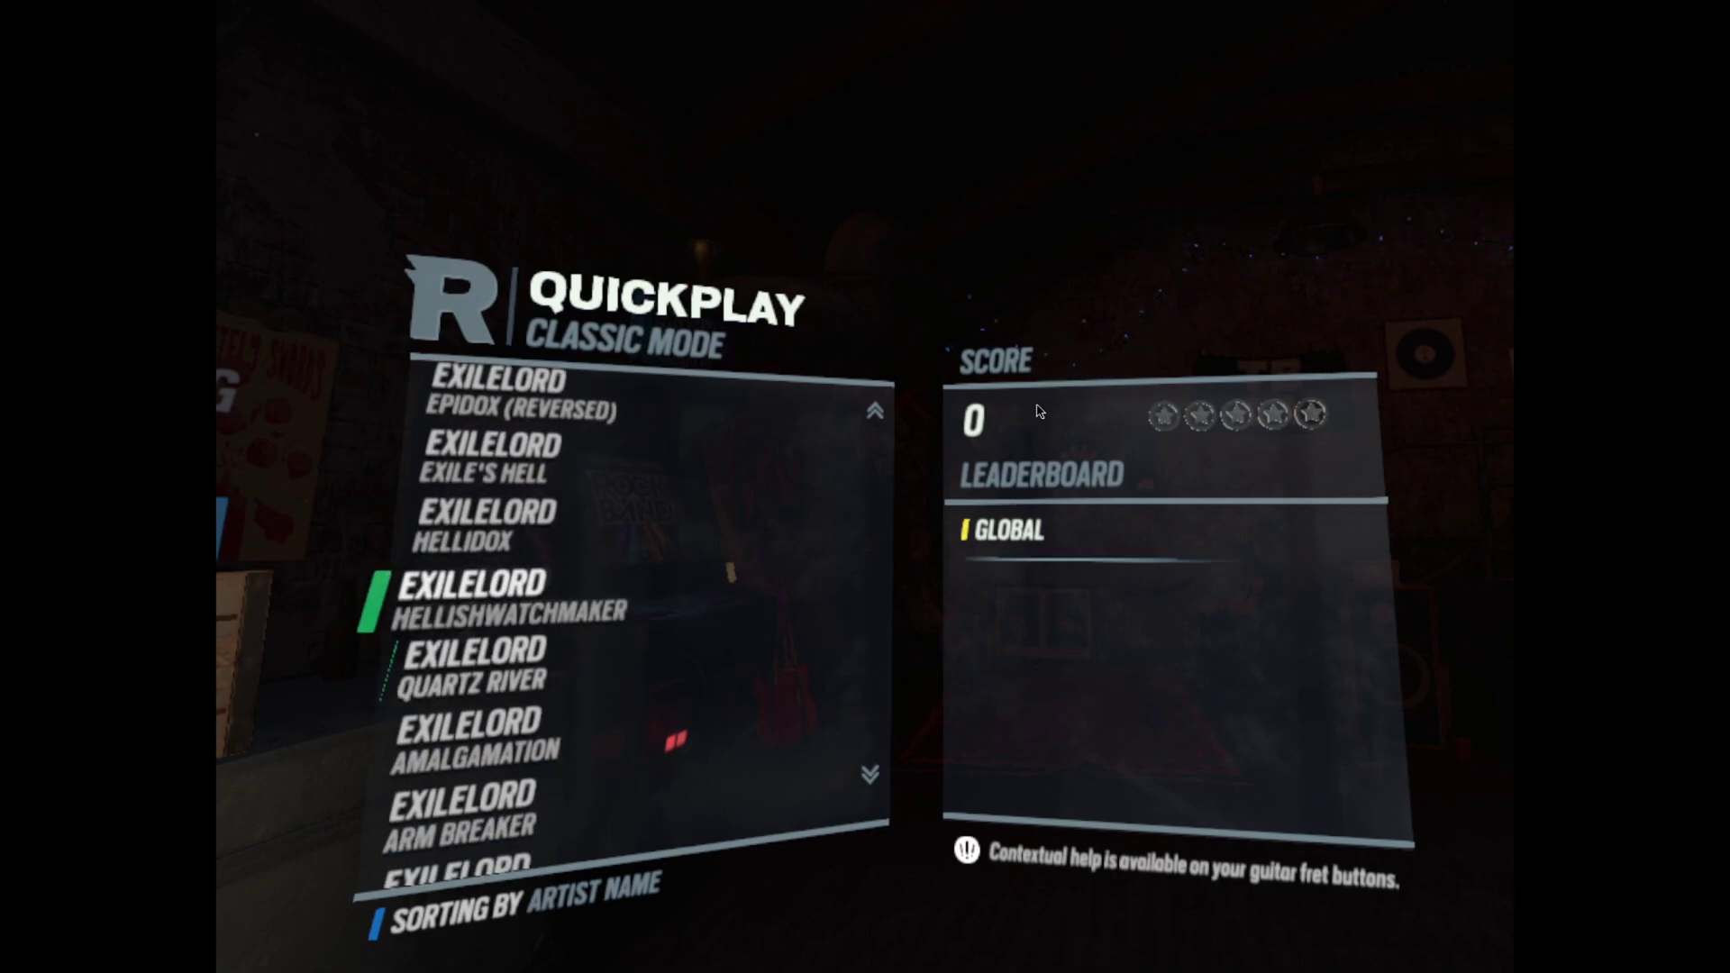
pyautogui.press('Down')
pyautogui.press('Down')
pyautogui.press('Down')
pyautogui.press('Down')
pyautogui.press('Down')
pyautogui.press('Down')
pyautogui.press('Down')
pyautogui.press('Down')
pyautogui.press('Down')
pyautogui.press('Down')
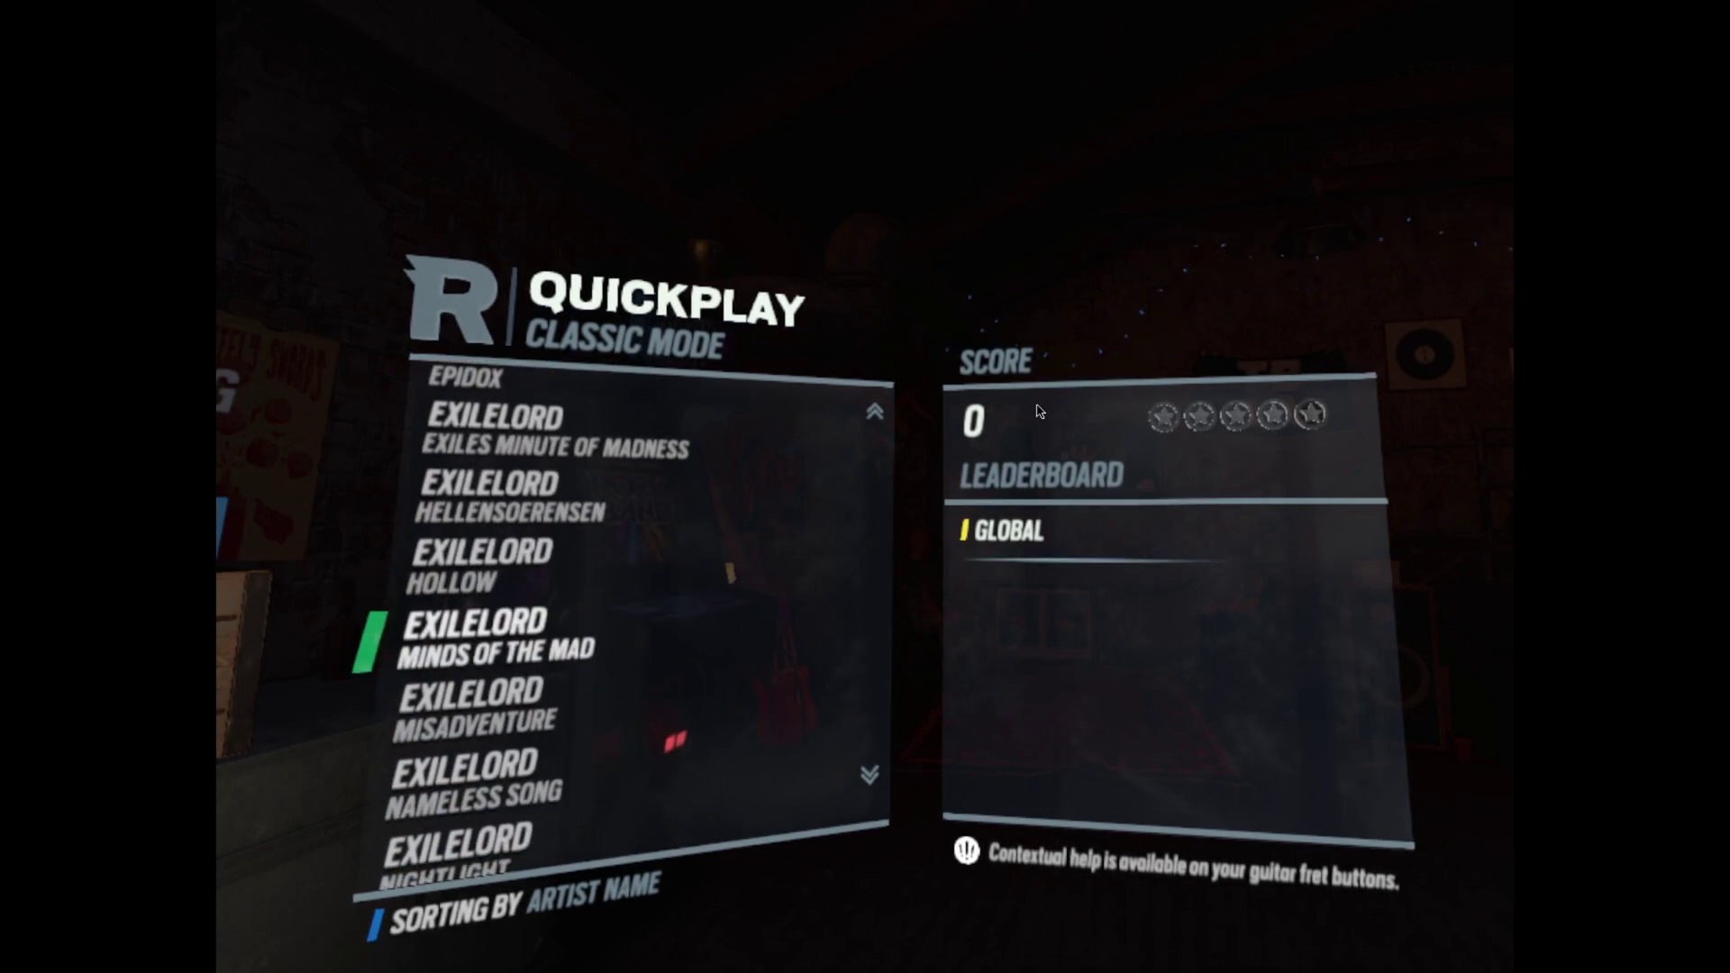
pyautogui.press('Down')
pyautogui.press('Down')
pyautogui.press('Down')
pyautogui.press('Down')
pyautogui.press('Return')
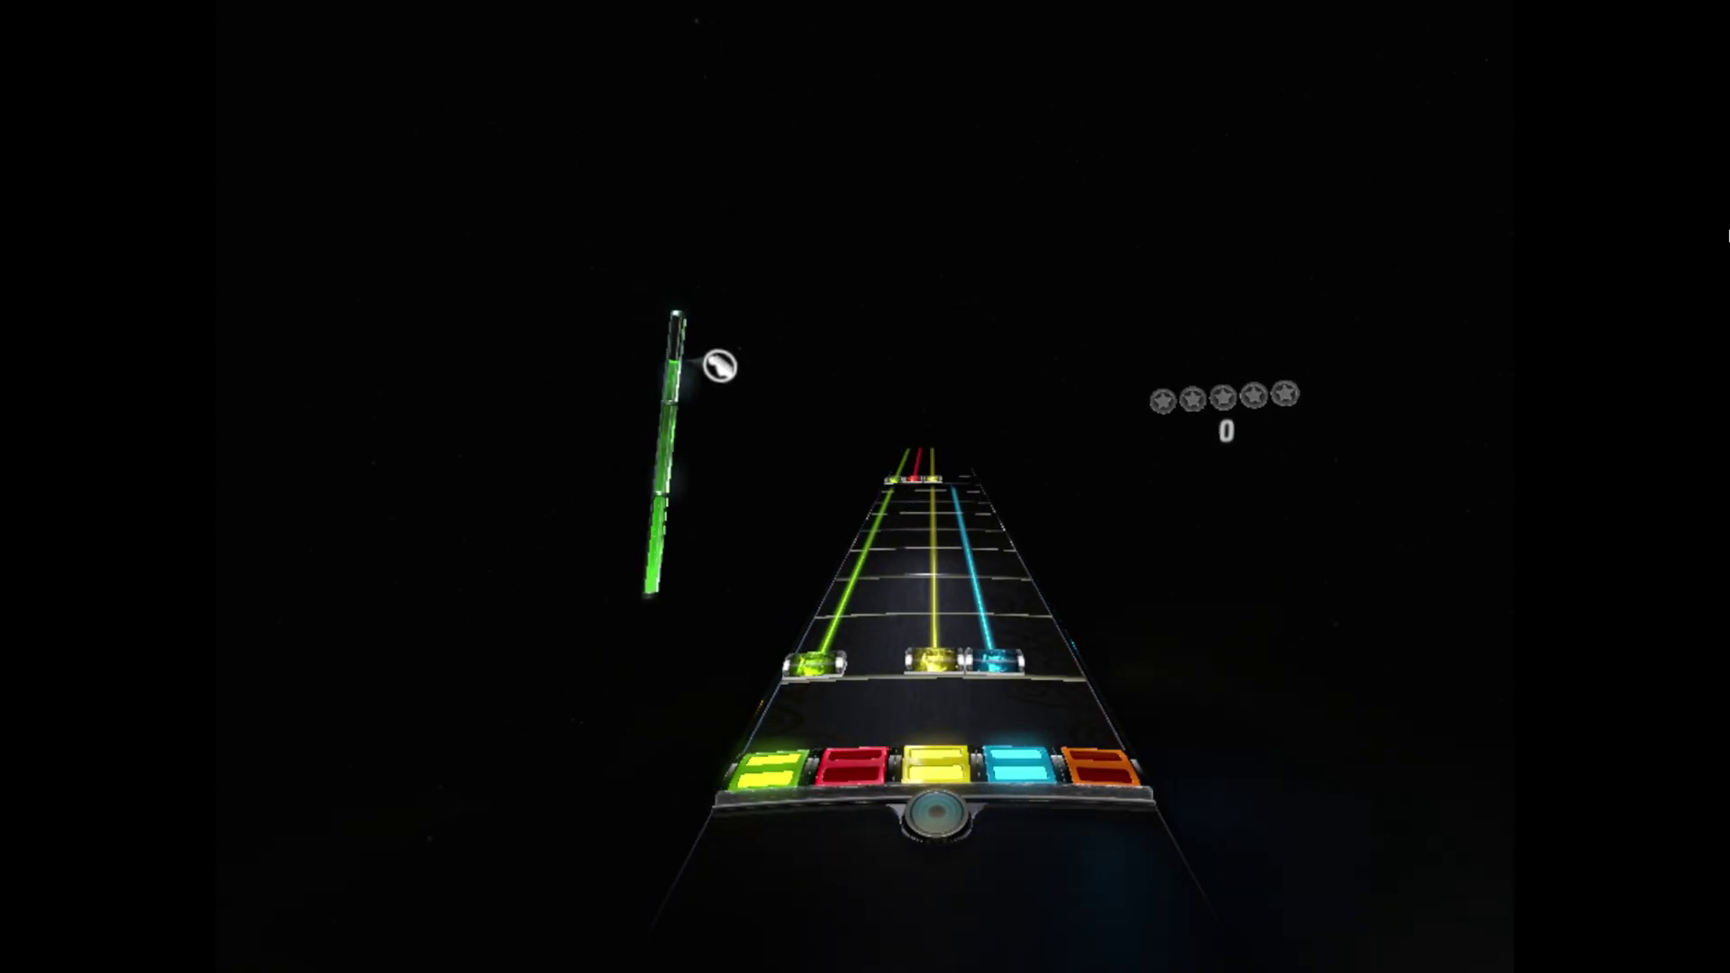
# Hit Shamblefrost's opening chords: yellow-blue-orange, red-yellow-orange and the sustained green-red-blue
pyautogui.press('a')
pyautogui.press('j')
pyautogui.press('k')
pyautogui.press('Down')
pyautogui.press('a')
pyautogui.press('s')
pyautogui.press('j')
pyautogui.press('Down')
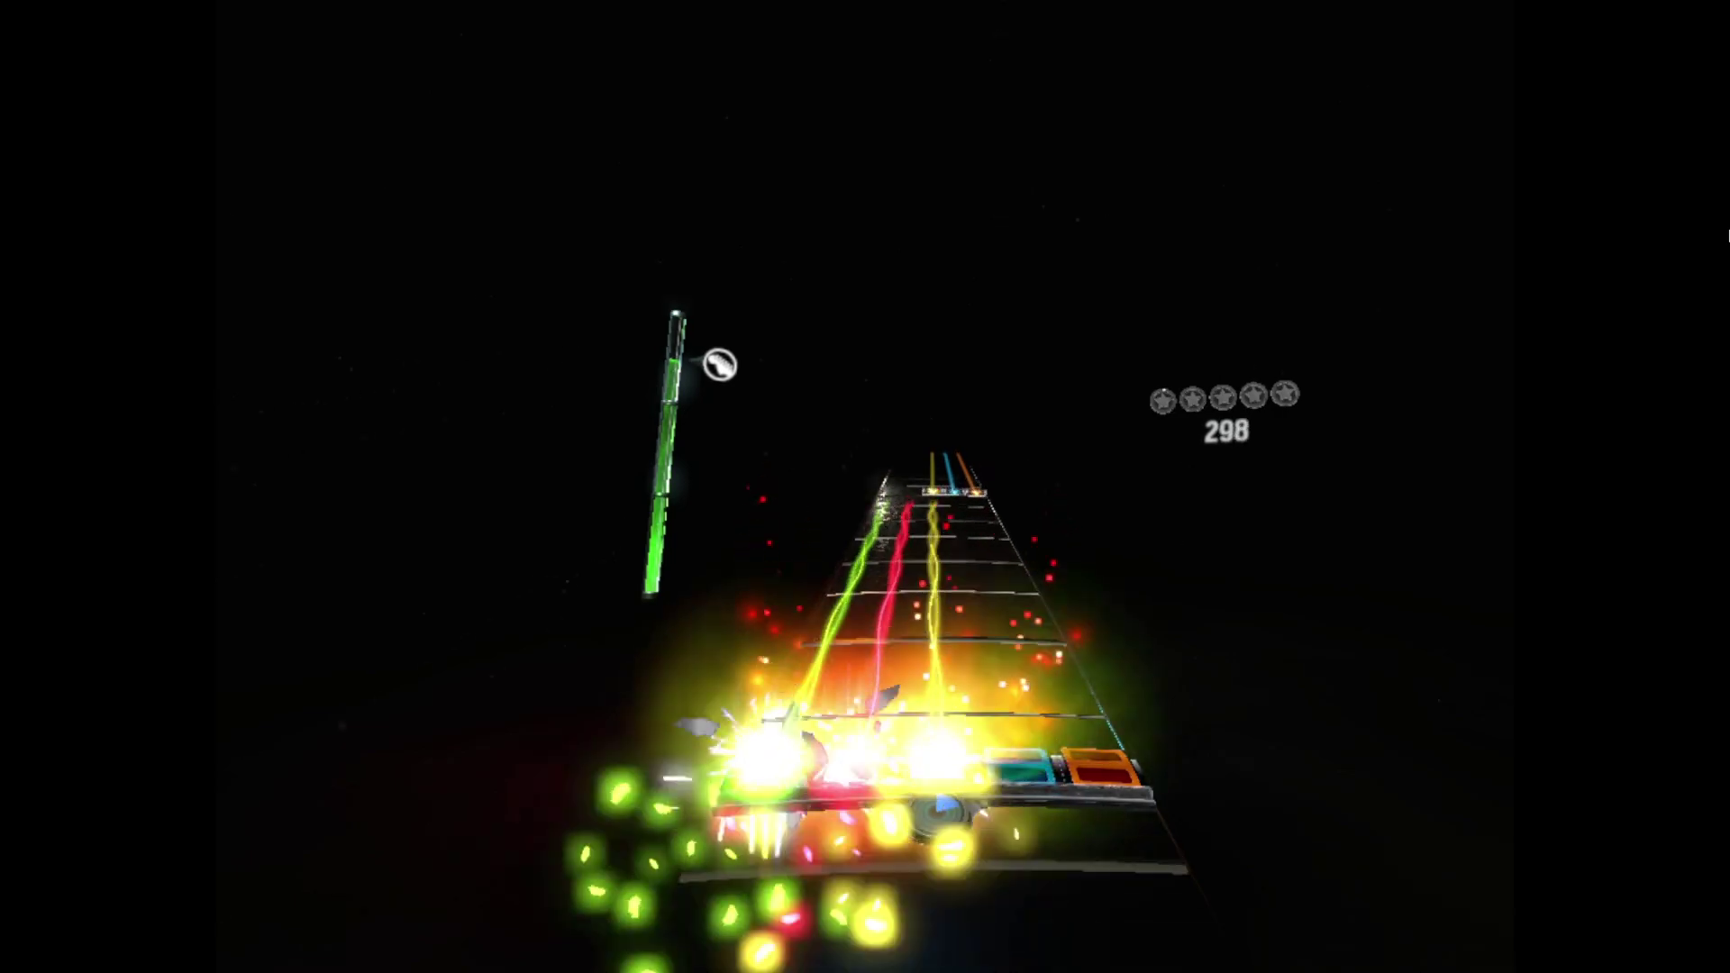
pyautogui.press('j')
pyautogui.press('k')
pyautogui.press('l')
pyautogui.press('Down')
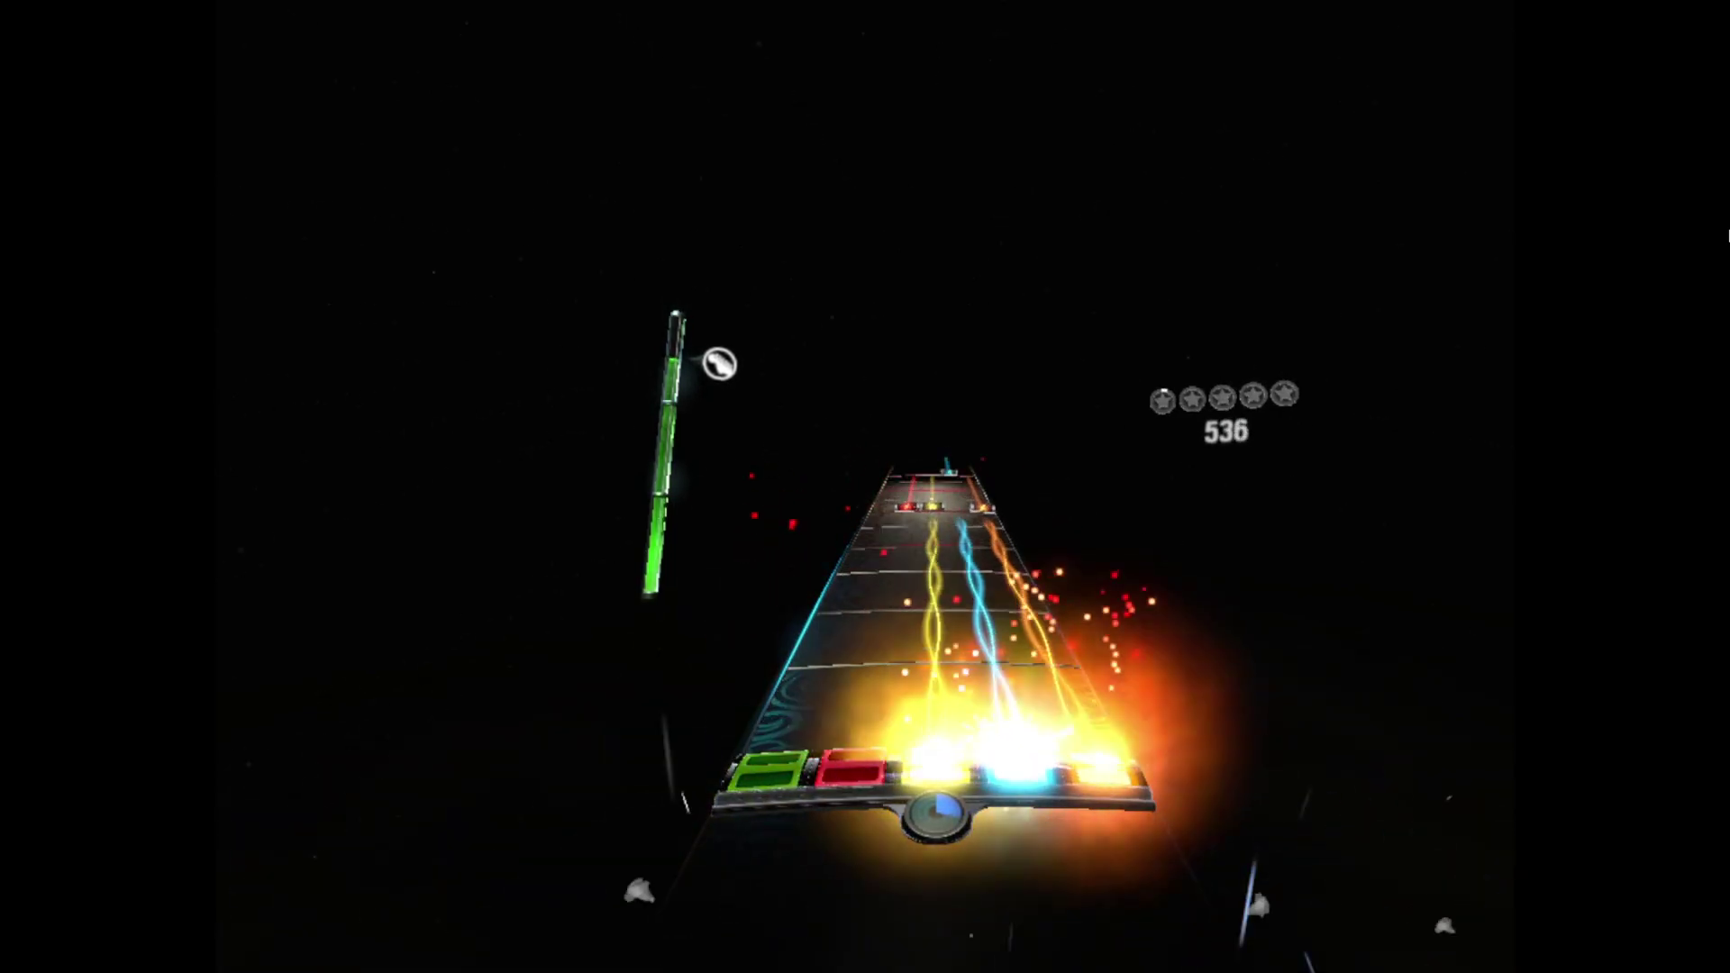
pyautogui.press('s')
pyautogui.press('j')
pyautogui.press('l')
pyautogui.press('Down')
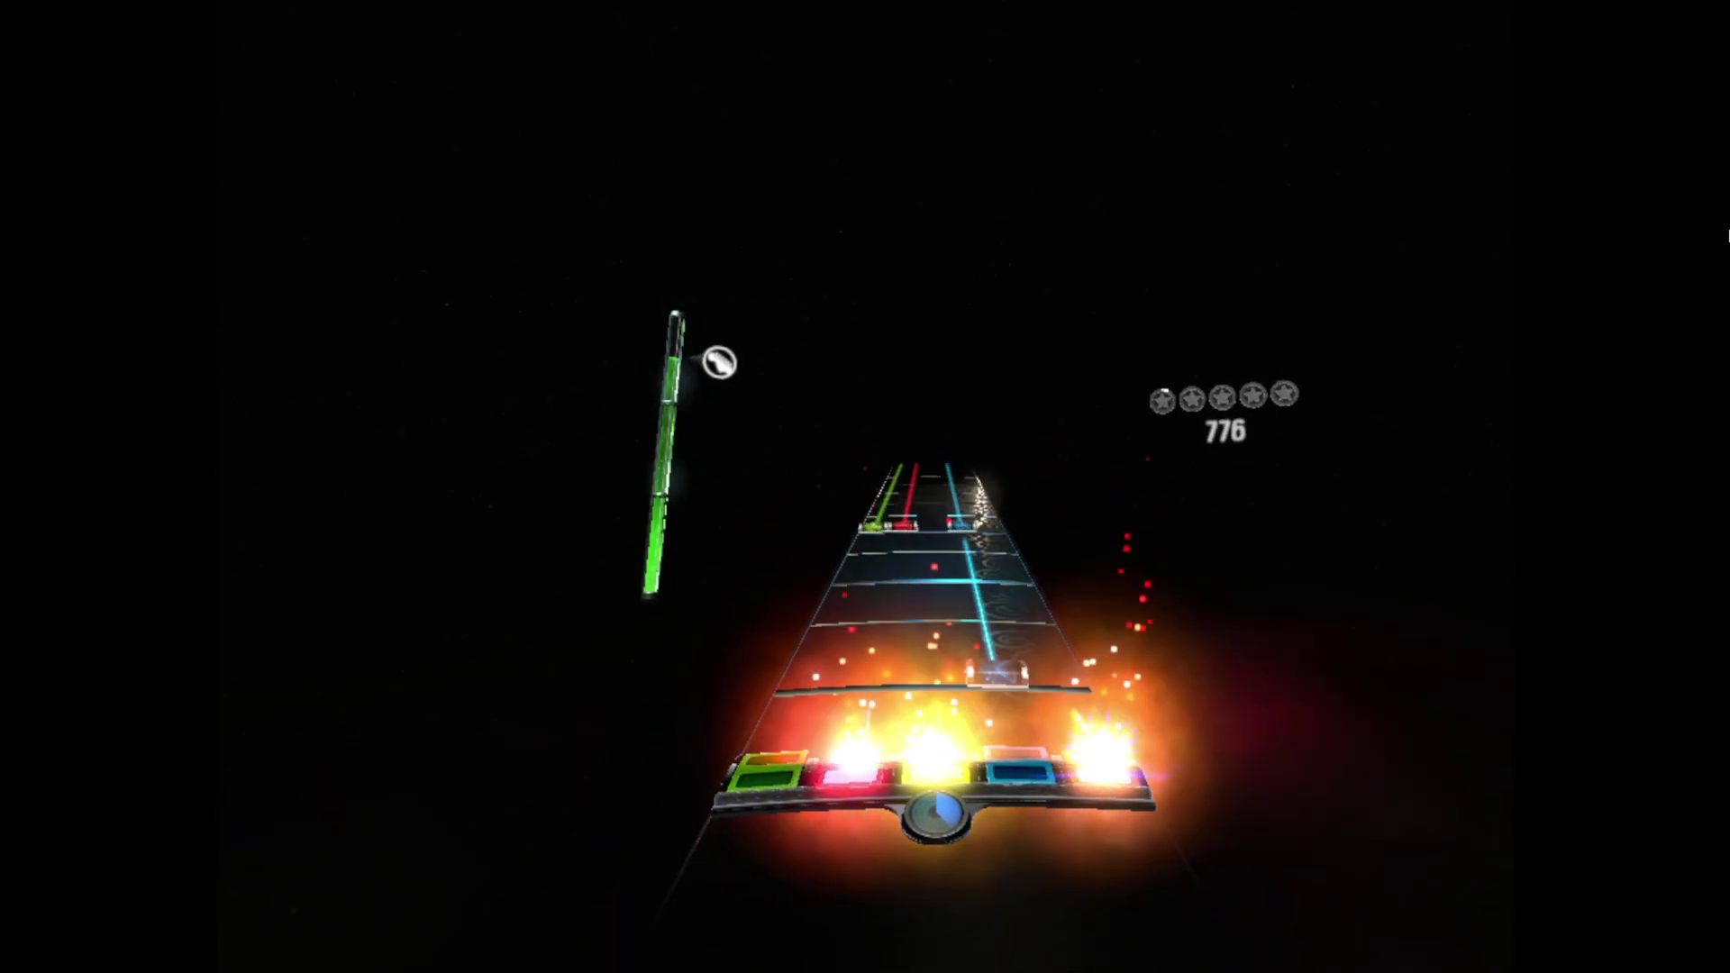
pyautogui.press('a')
pyautogui.press('s')
pyautogui.press('k')
pyautogui.press('Down')
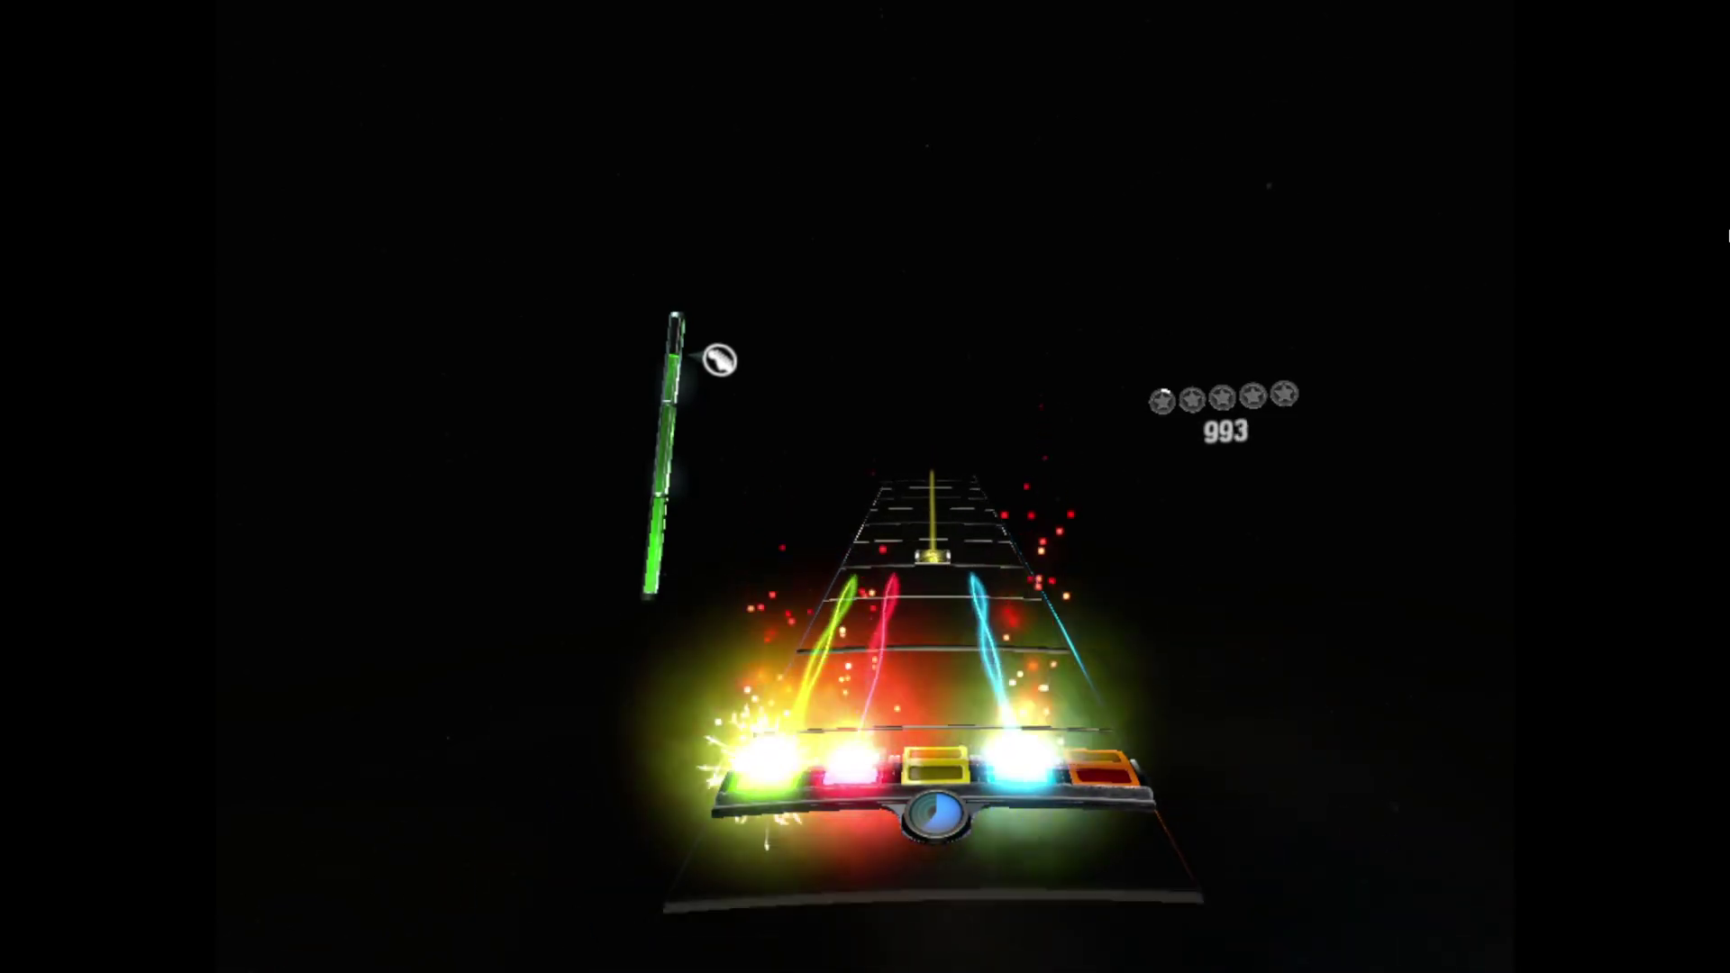
# Hit the single yellow, then green-yellow-blue, red, red-blue-orange, sustained yellow and green-blue-orange chords
pyautogui.press('j')
pyautogui.press('Down')
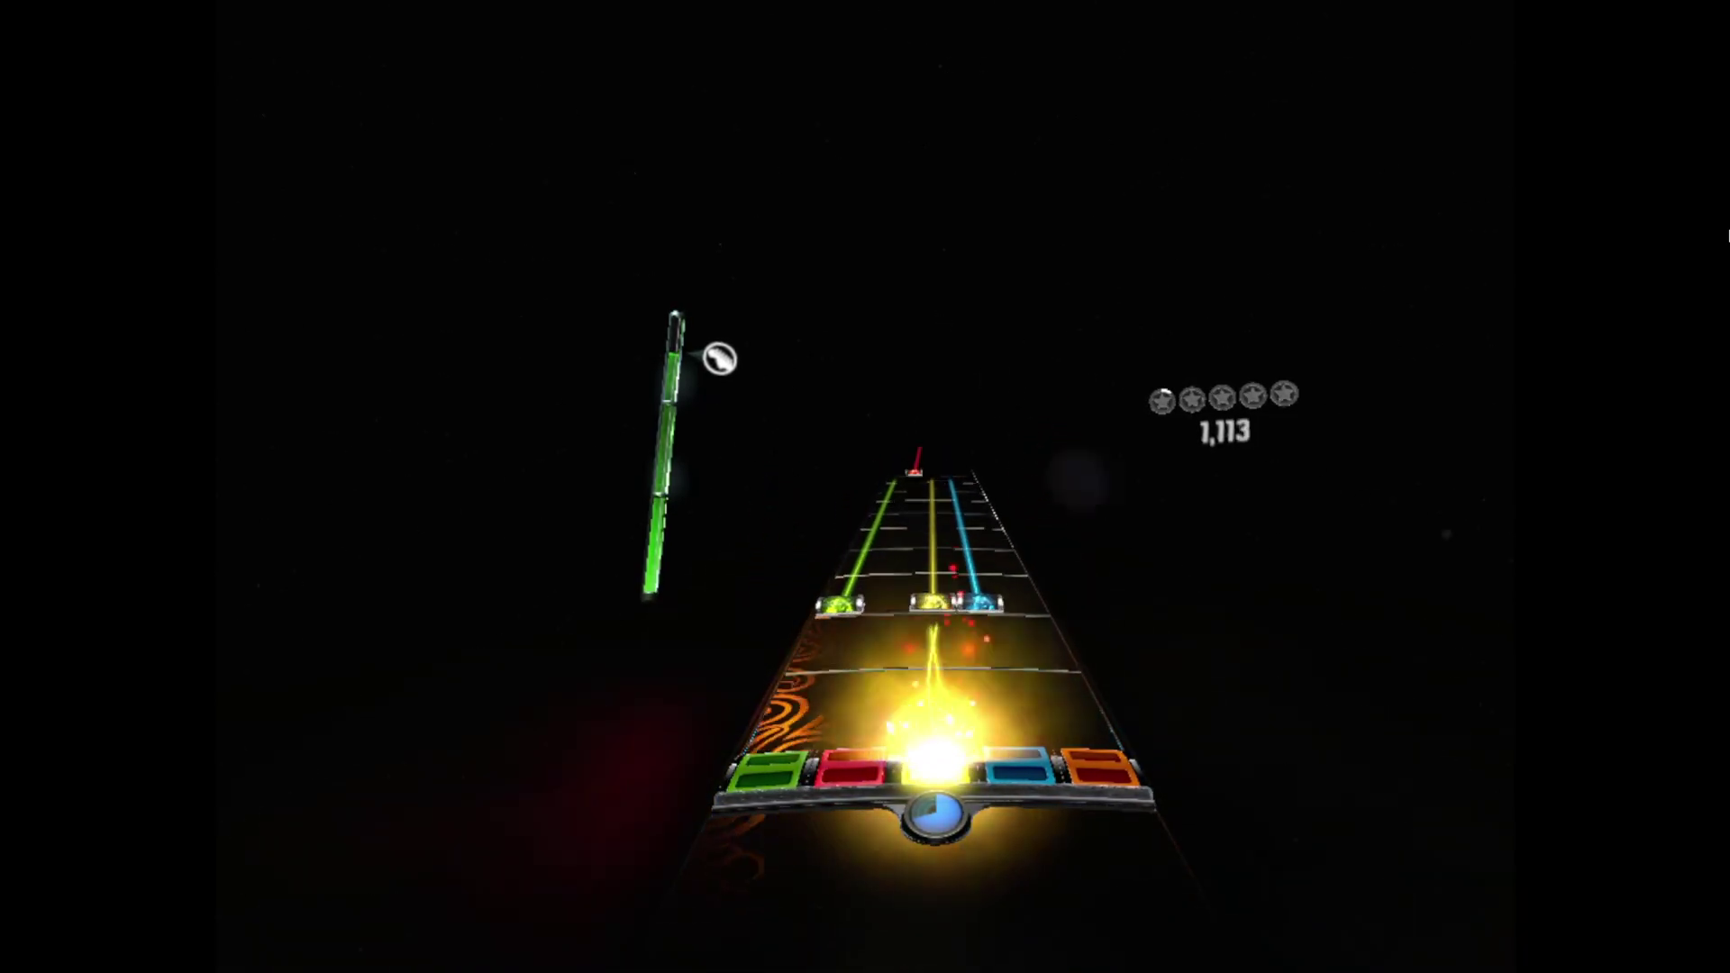
pyautogui.press('a')
pyautogui.press('j')
pyautogui.press('k')
pyautogui.press('Down')
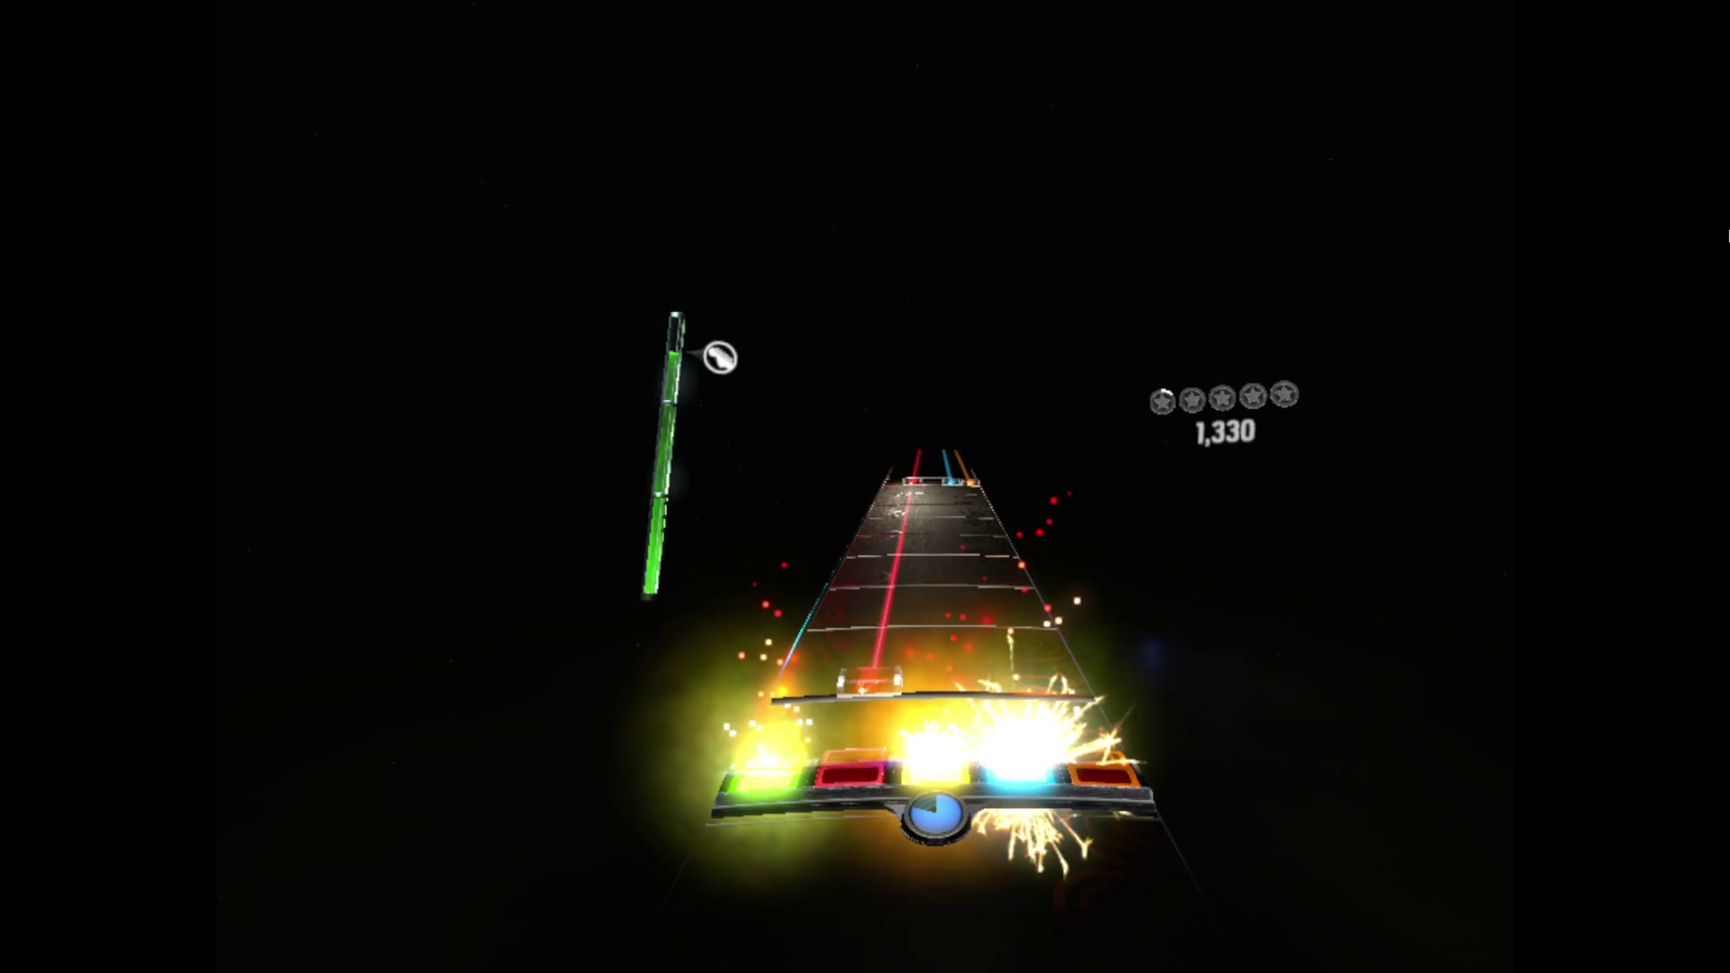
pyautogui.press('s')
pyautogui.press('Down')
pyautogui.press('s')
pyautogui.press('k')
pyautogui.press('l')
pyautogui.press('Down')
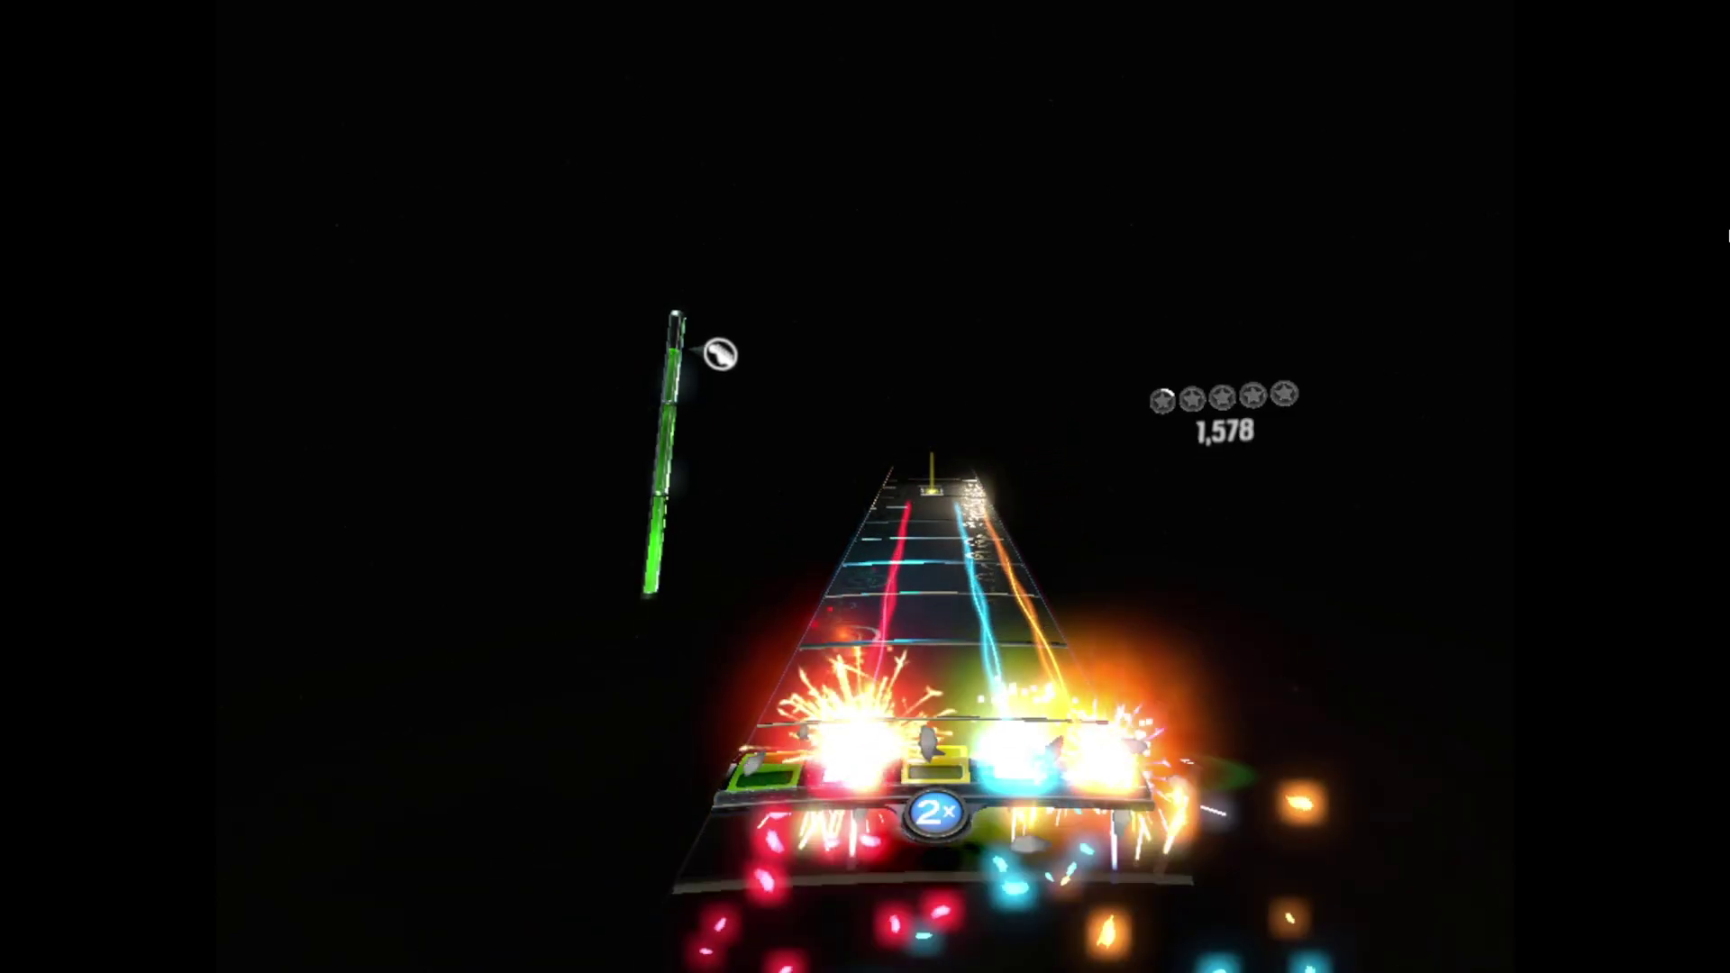
pyautogui.press('j')
pyautogui.press('Down')
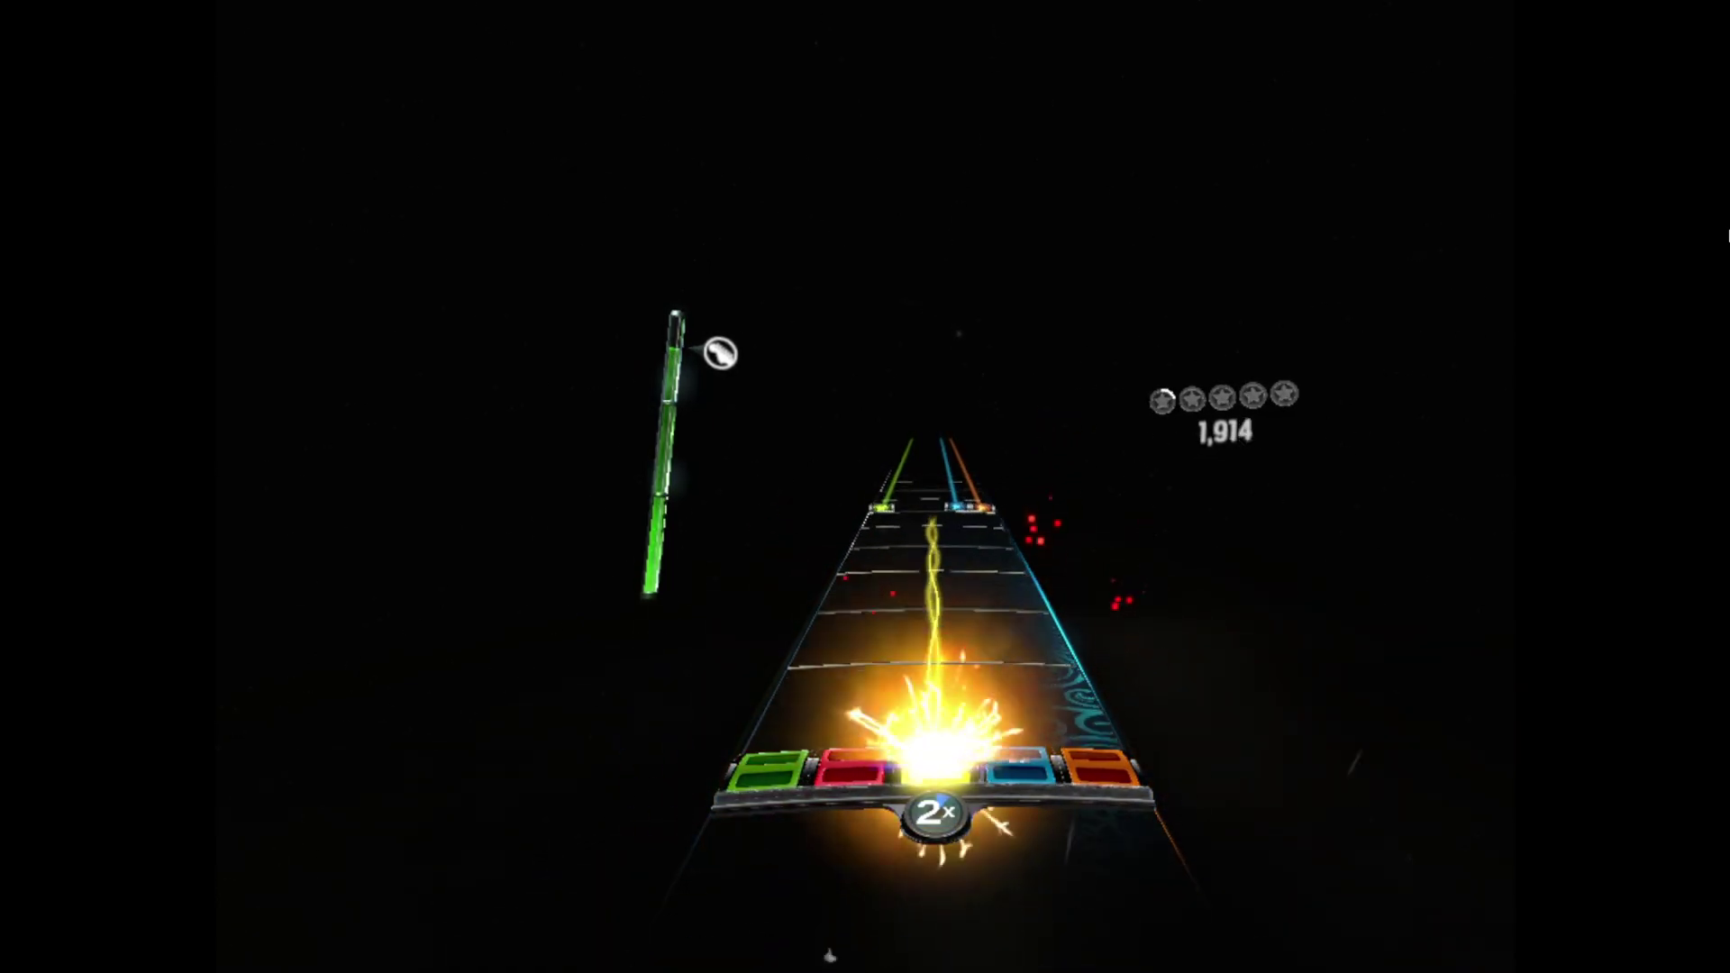
pyautogui.press('a')
pyautogui.press('k')
pyautogui.press('l')
pyautogui.press('Down')
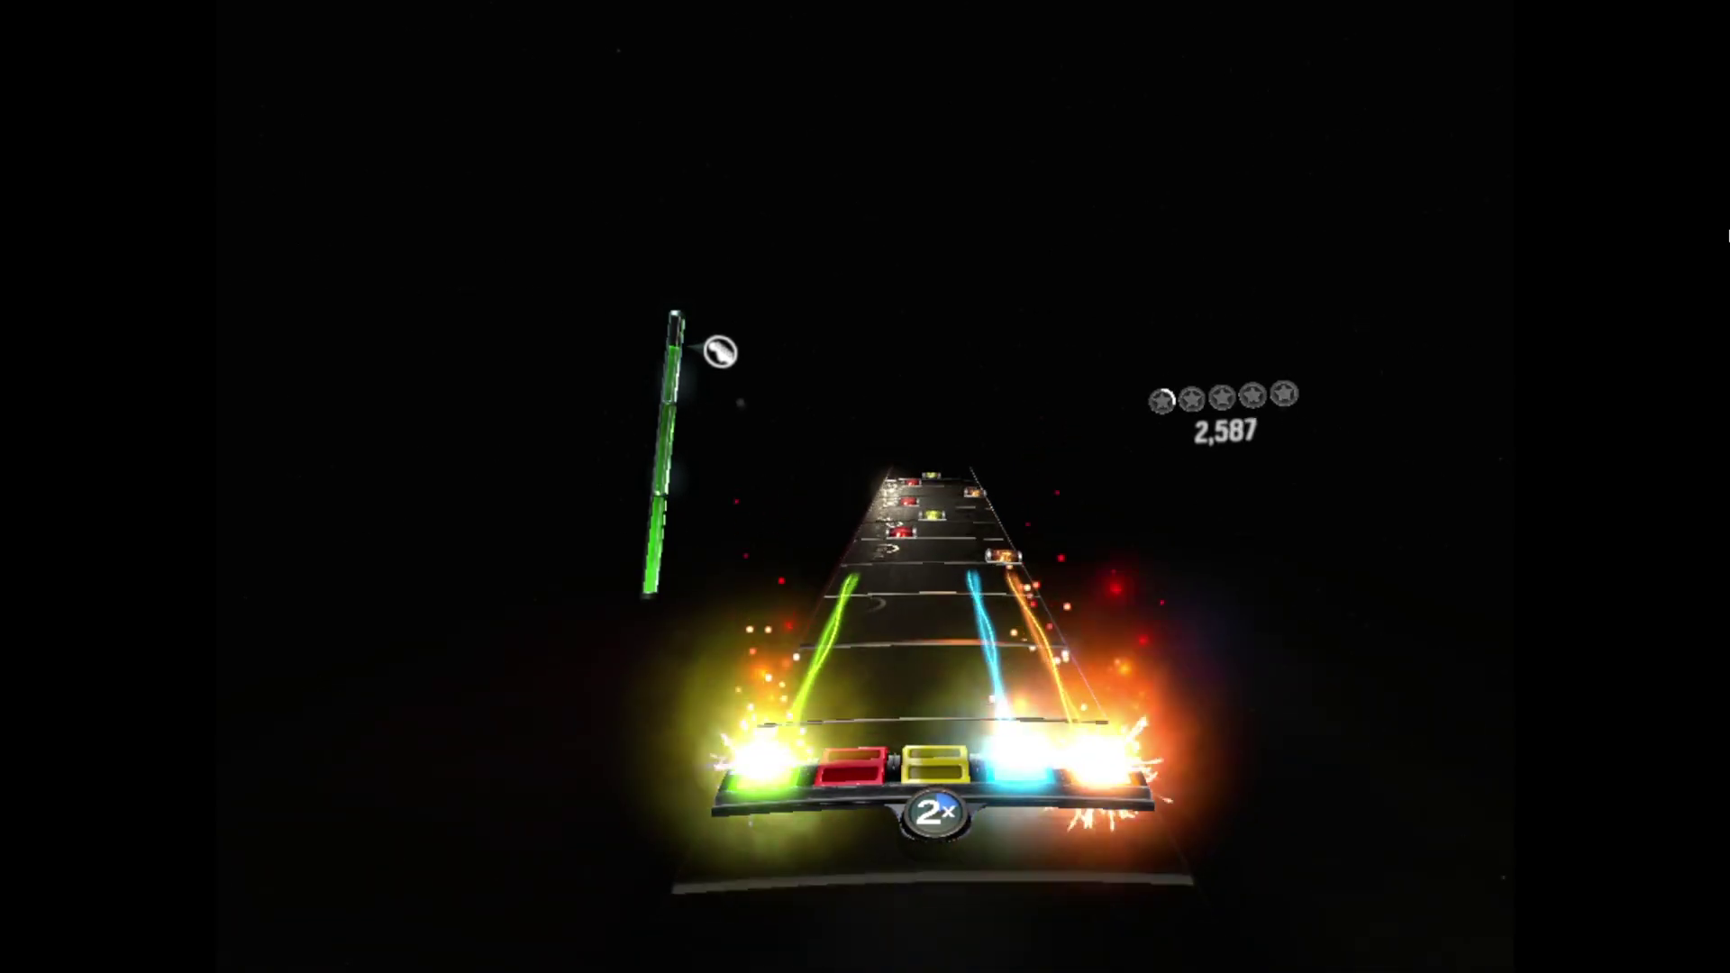
# Play the run of red, yellow and orange notes, building the streak to a 4x multiplier
pyautogui.press('l')
pyautogui.press('Down')
pyautogui.press('s')
pyautogui.press('Down')
pyautogui.press('j')
pyautogui.press('Down')
pyautogui.press('s')
pyautogui.press('Down')
pyautogui.press('l')
pyautogui.press('Down')
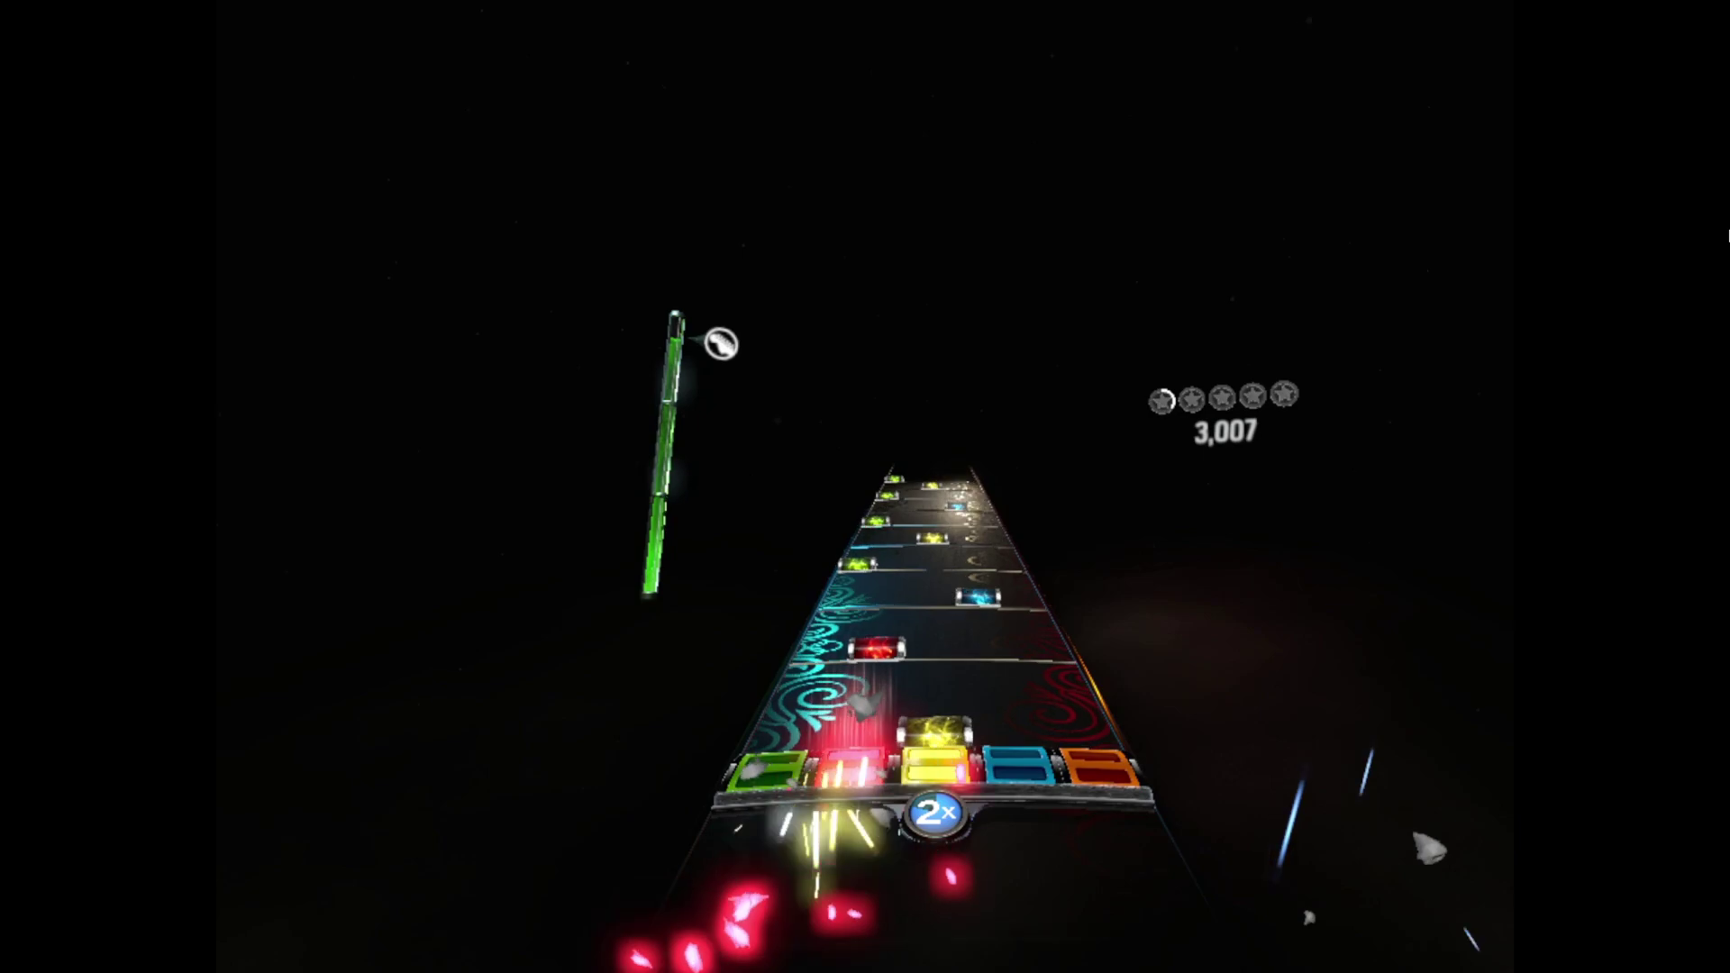
pyautogui.press('s')
pyautogui.press('Down')
pyautogui.press('j')
pyautogui.press('Down')
pyautogui.press('a')
pyautogui.press('Down')
pyautogui.press('j')
pyautogui.press('Down')
pyautogui.press('a')
pyautogui.press('Down')
pyautogui.press('k')
pyautogui.press('Down')
pyautogui.press('a')
pyautogui.press('Down')
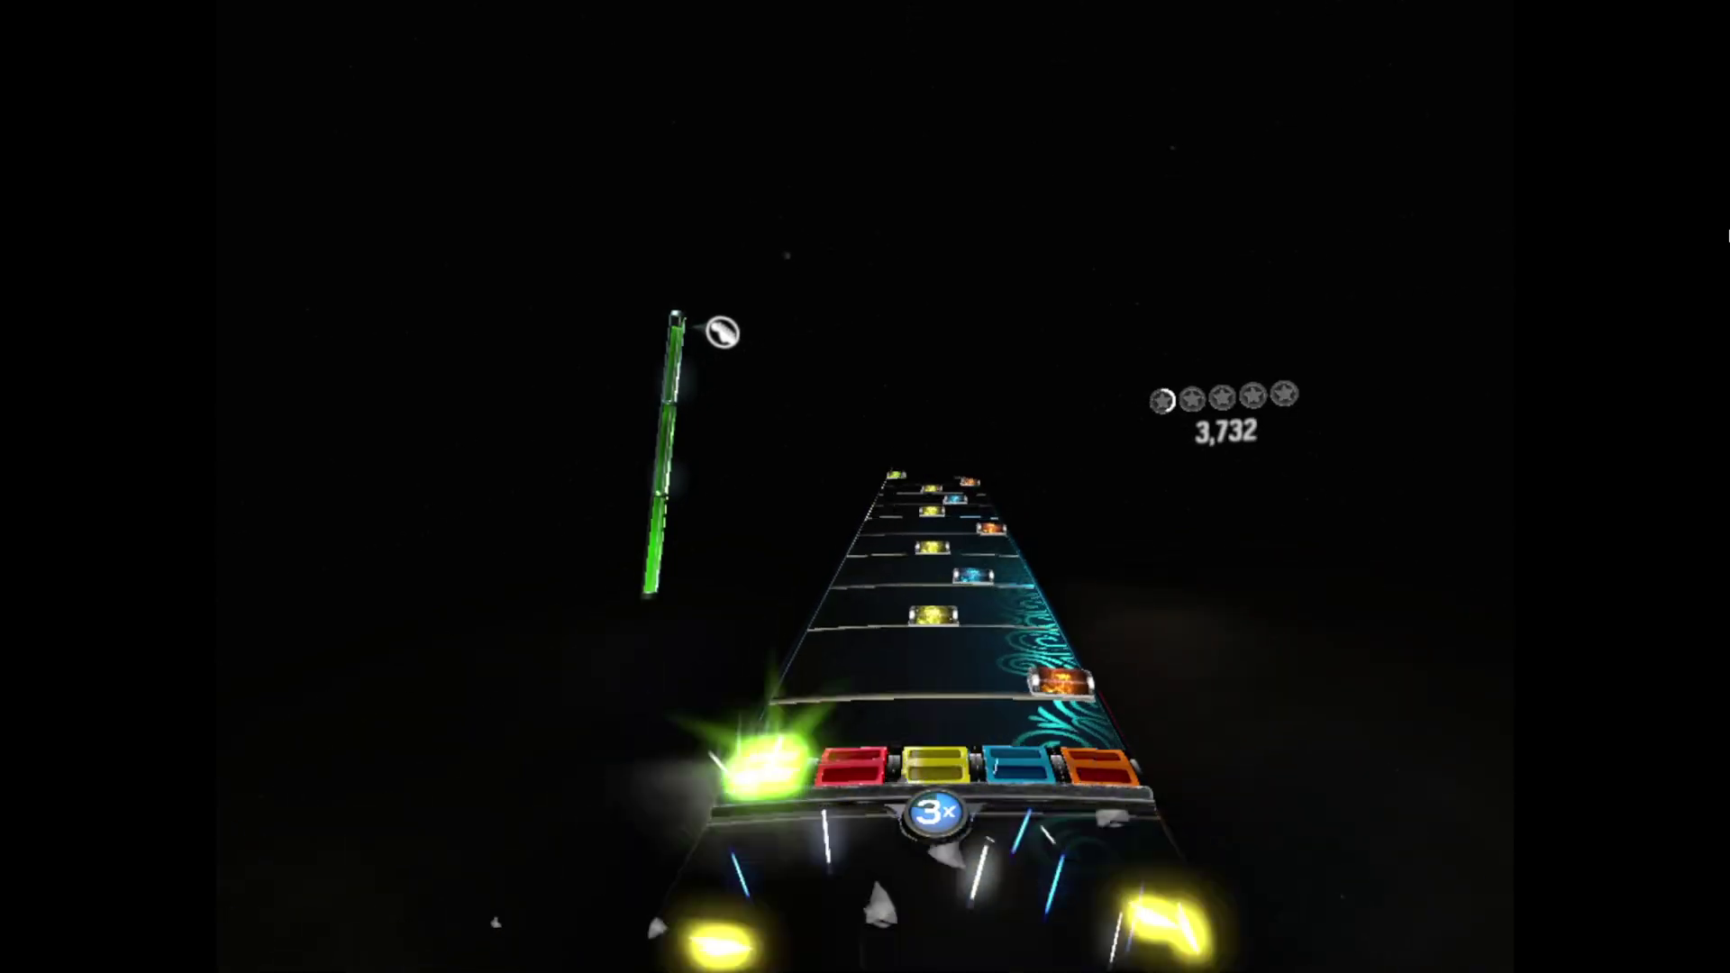
pyautogui.press('j')
pyautogui.press('Down')
pyautogui.press('k')
# Keep hitting the oncoming notes at 4x to push the score toward 10,000
pyautogui.press('Down')
pyautogui.press('j')
pyautogui.press('Down')
pyautogui.press('l')
pyautogui.press('Down')
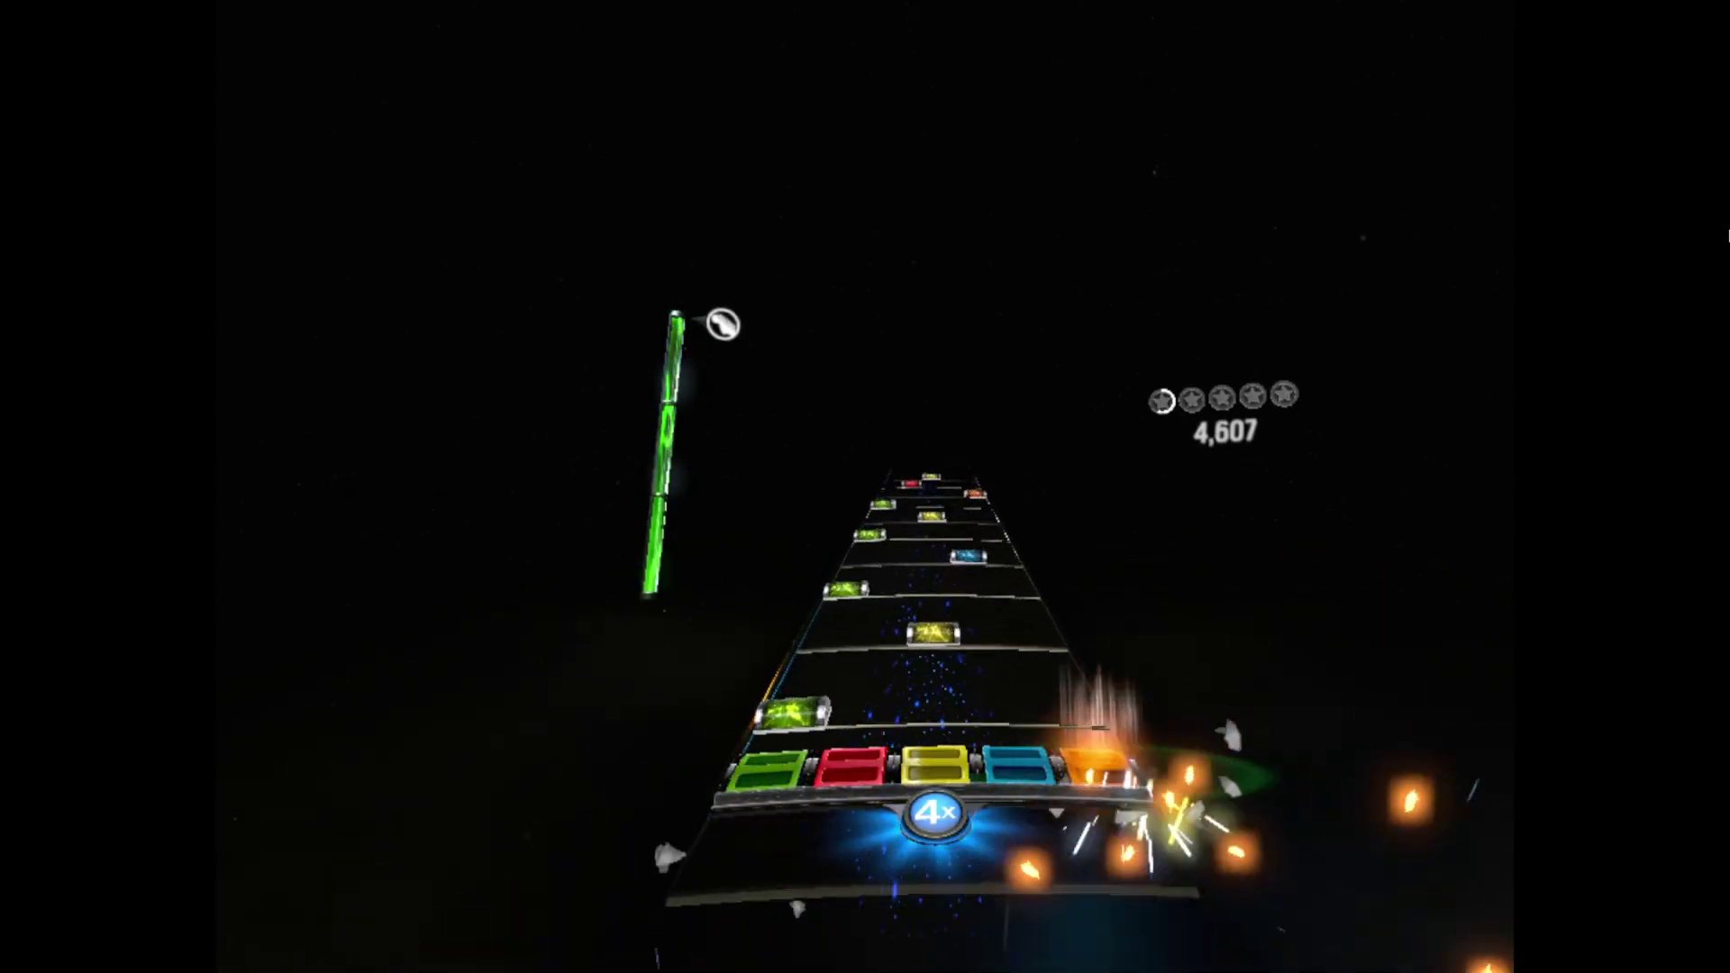
pyautogui.press('a')
pyautogui.press('Down')
pyautogui.press('k')
pyautogui.press('Down')
pyautogui.press('a')
pyautogui.press('Down')
pyautogui.press('j')
pyautogui.press('Down')
pyautogui.press('a')
pyautogui.press('Down')
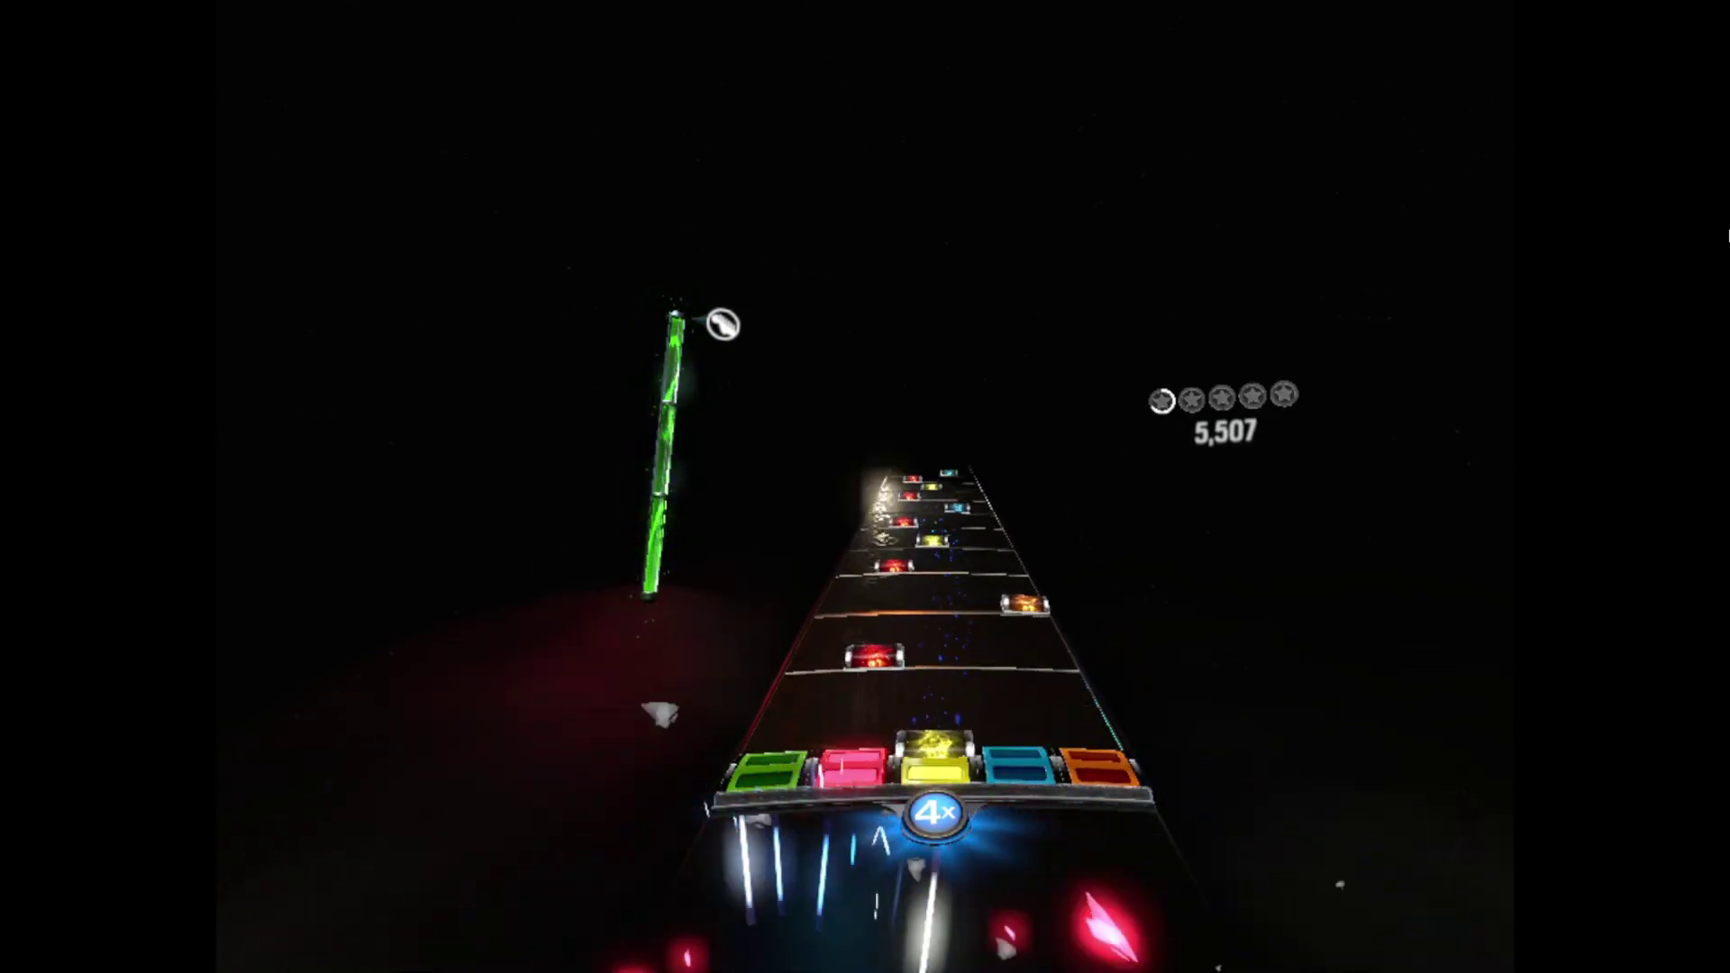
pyautogui.press('l')
pyautogui.press('Down')
pyautogui.press('s')
pyautogui.press('Down')
pyautogui.press('j')
pyautogui.press('Down')
pyautogui.press('s')
pyautogui.press('Down')
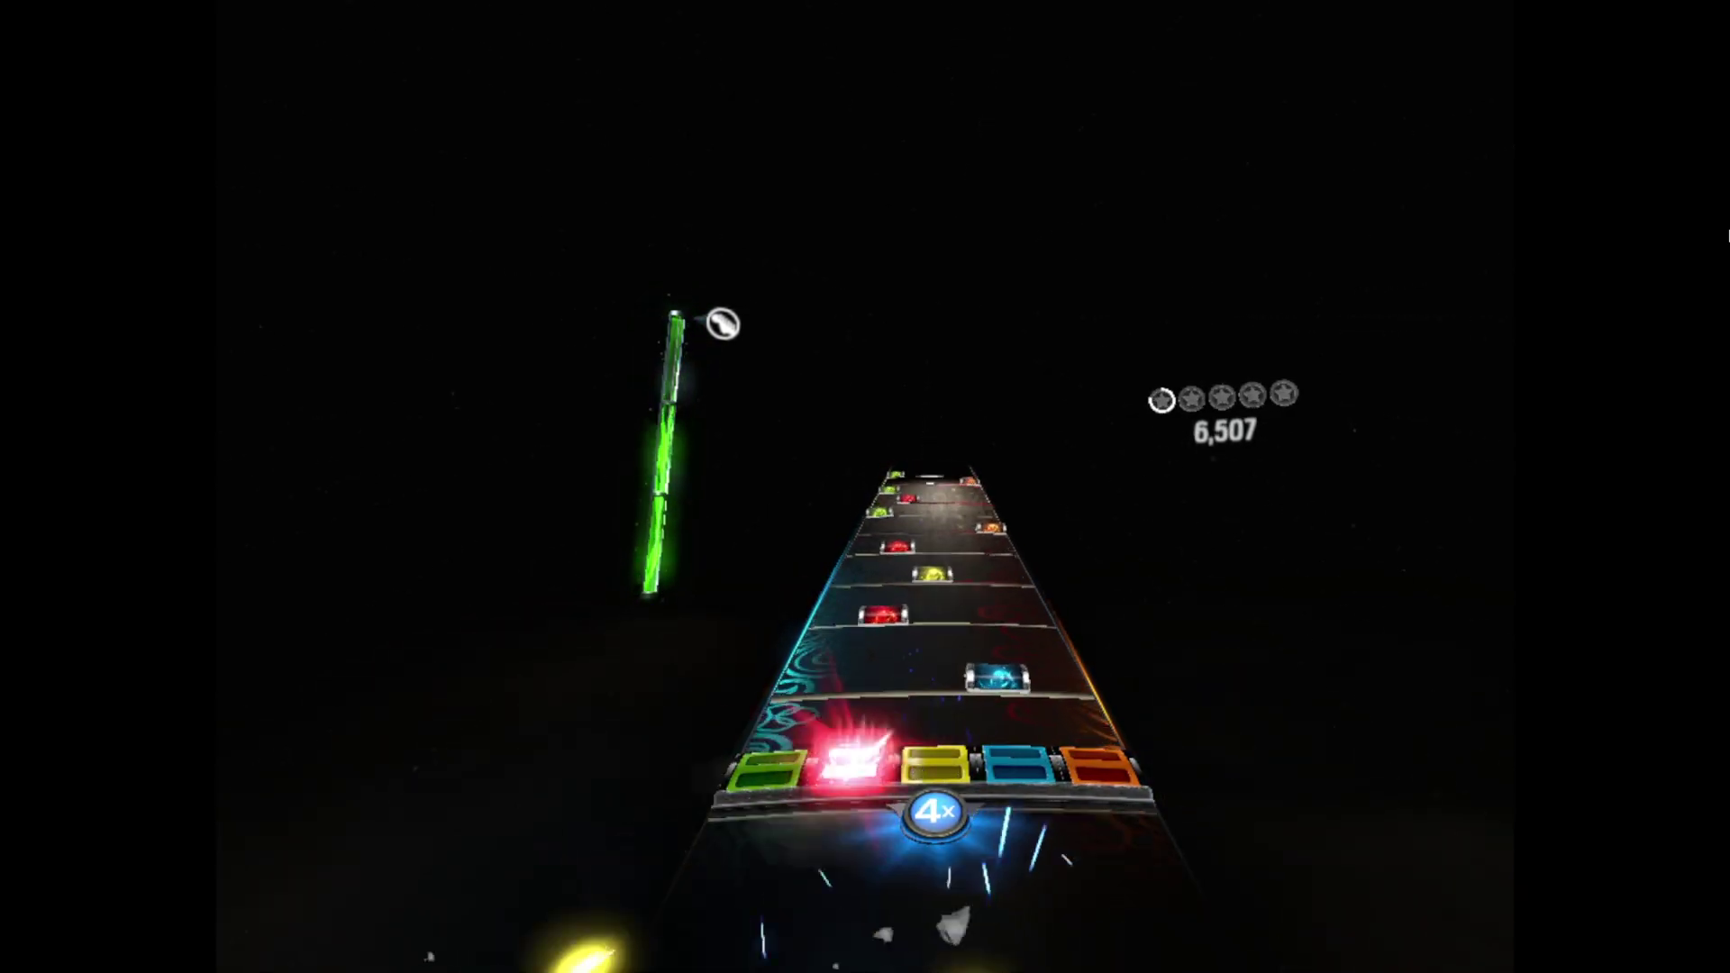
pyautogui.press('s')
pyautogui.press('Down')
pyautogui.press('j')
pyautogui.press('Down')
pyautogui.press('s')
pyautogui.press('Down')
pyautogui.press('l')
pyautogui.press('Down')
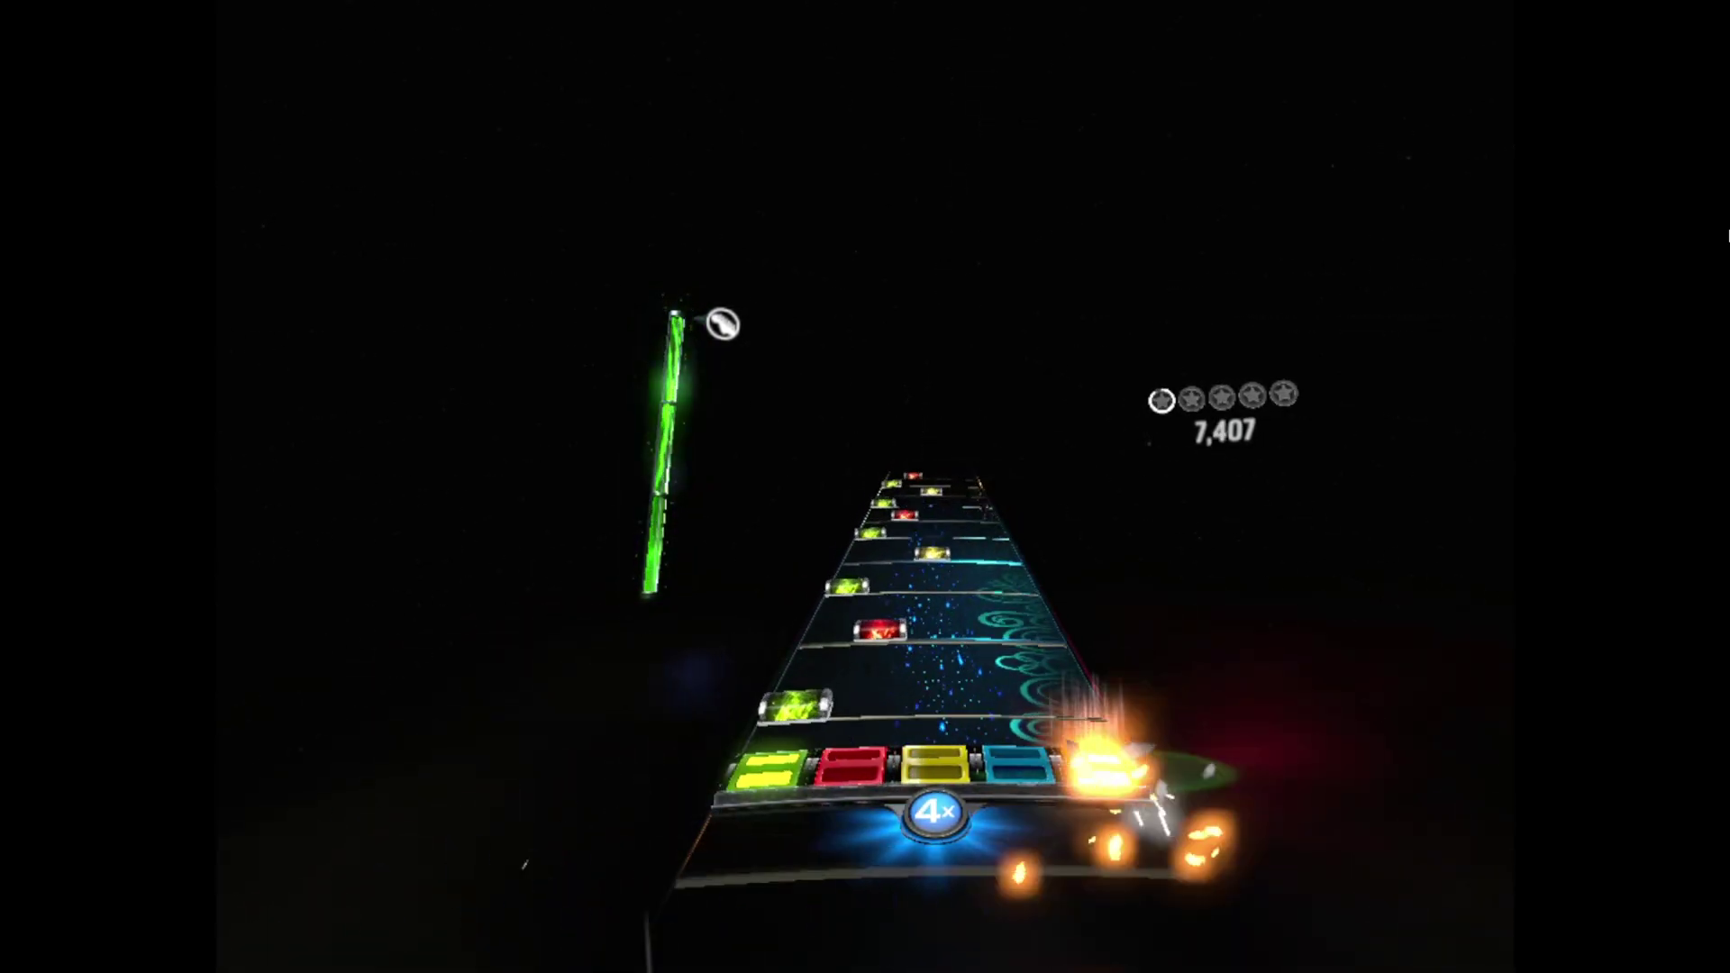
pyautogui.press('a')
pyautogui.press('Down')
pyautogui.press('a')
pyautogui.press('Down')
pyautogui.press('a')
pyautogui.press('Down')
pyautogui.press('s')
pyautogui.press('Down')
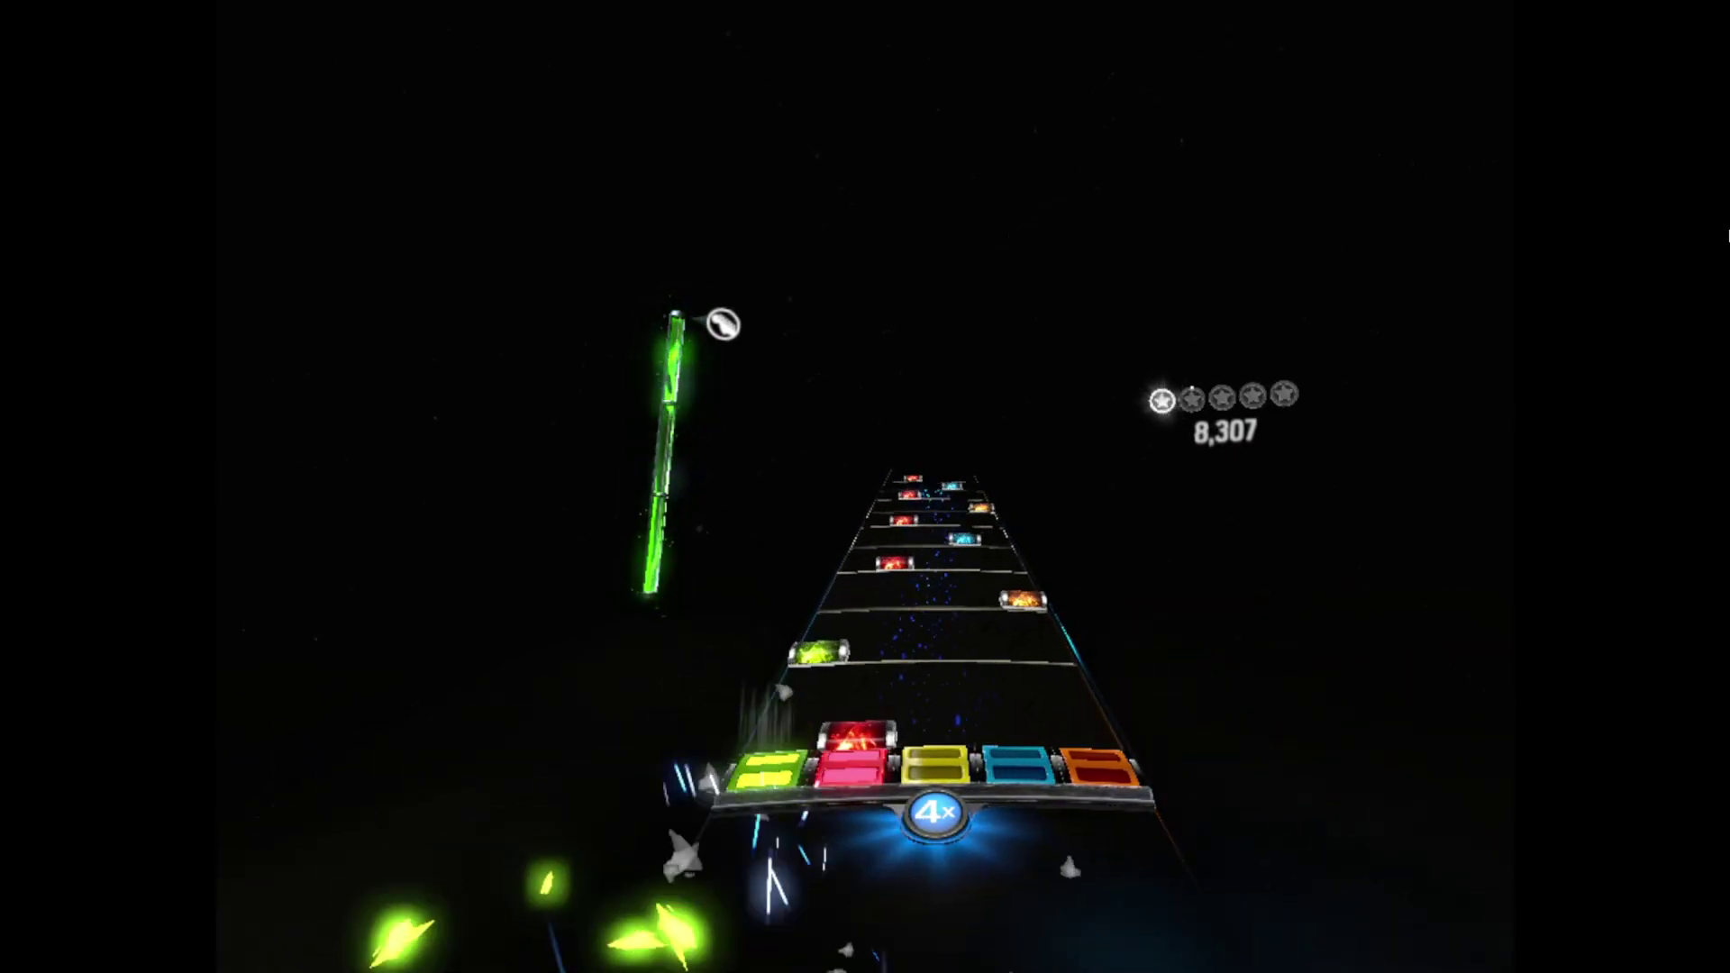
pyautogui.press('l')
pyautogui.press('Down')
pyautogui.press('l')
# Play past 10,000 points, holding the green sustain and finishing with orange then yellow, reaching 15,032
pyautogui.press('Down')
pyautogui.press('l')
pyautogui.press('Down')
pyautogui.press('s')
pyautogui.press('Down')
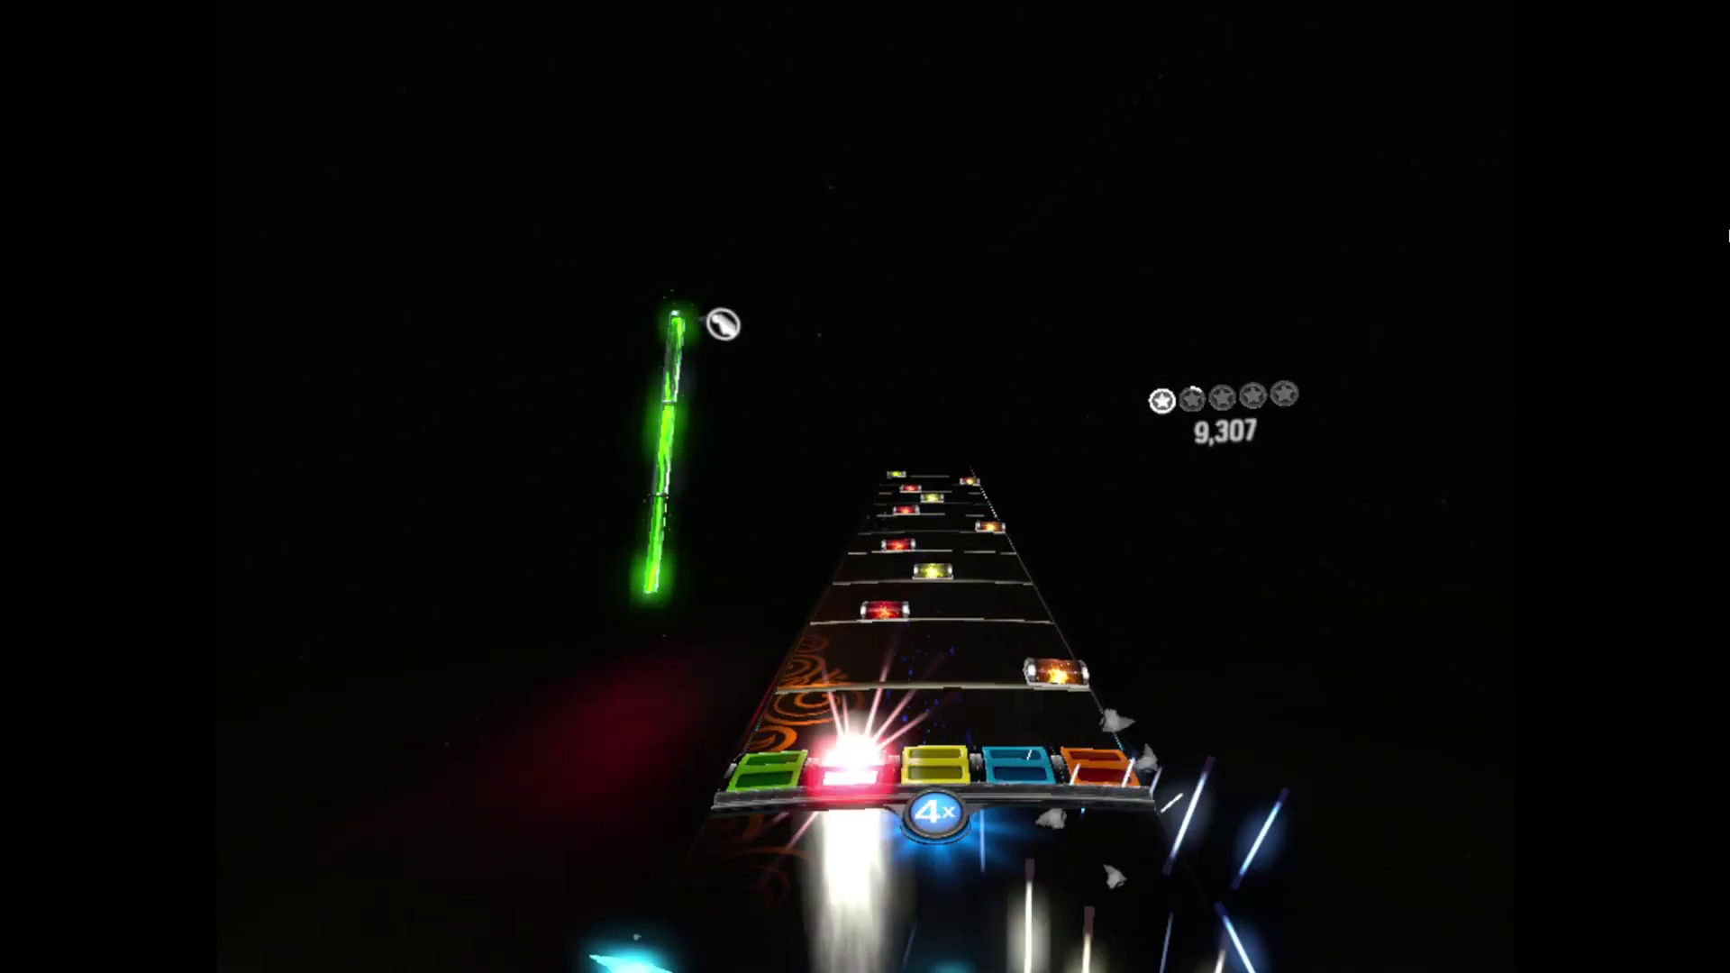
pyautogui.press('s')
pyautogui.press('Down')
pyautogui.press('j')
pyautogui.press('Down')
pyautogui.press('s')
pyautogui.press('Down')
pyautogui.press('l')
pyautogui.press('Down')
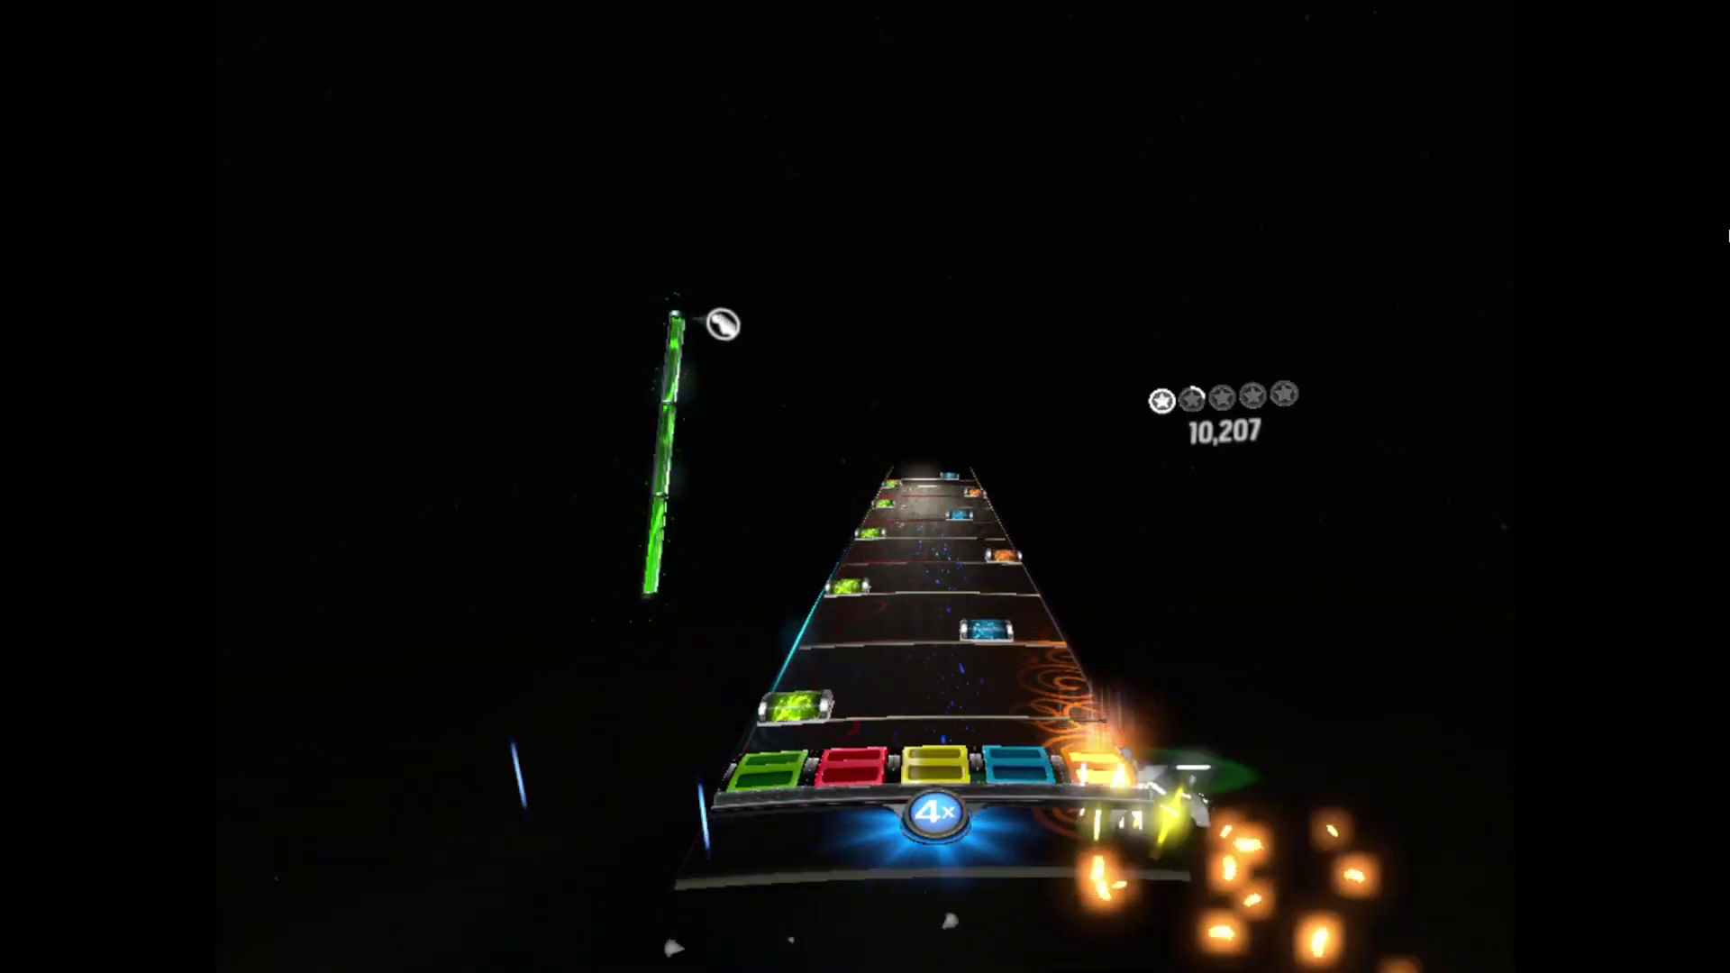
pyautogui.press('k')
pyautogui.press('Down')
pyautogui.press('a')
pyautogui.press('Down')
pyautogui.press('a')
pyautogui.press('Down')
pyautogui.press('k')
pyautogui.press('Down')
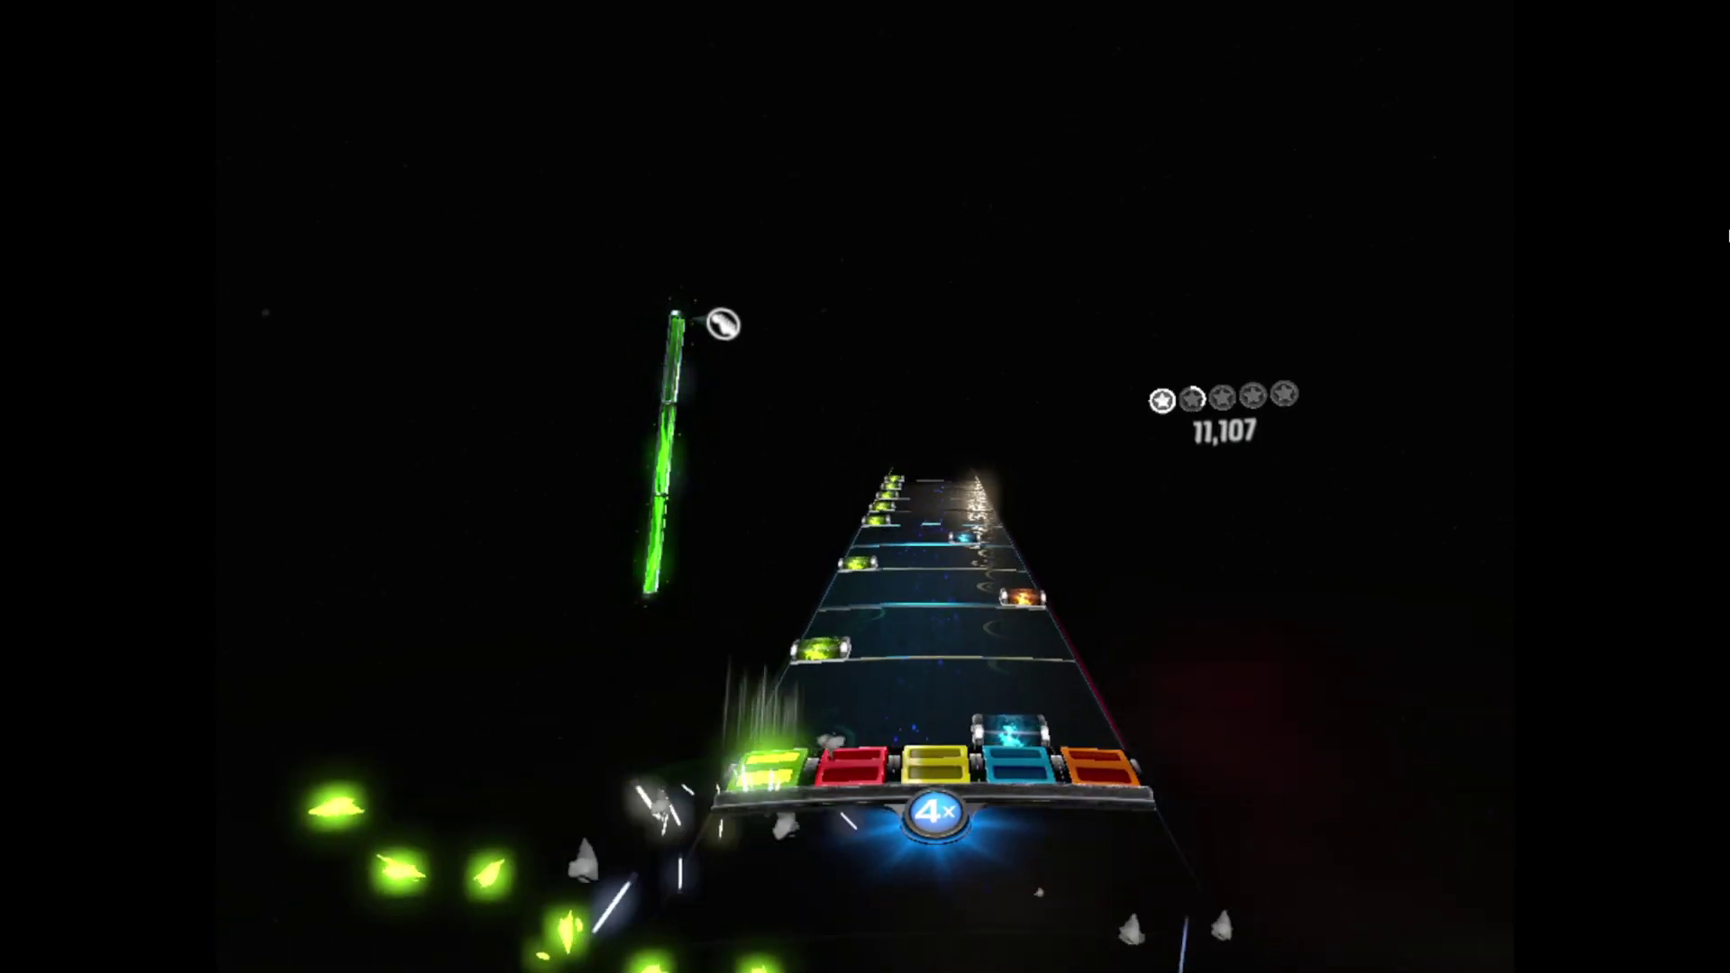
pyautogui.press('l')
pyautogui.press('Down')
pyautogui.press('a')
pyautogui.press('Down')
pyautogui.press('a')
pyautogui.press('Down')
pyautogui.press('a')
pyautogui.press('Down')
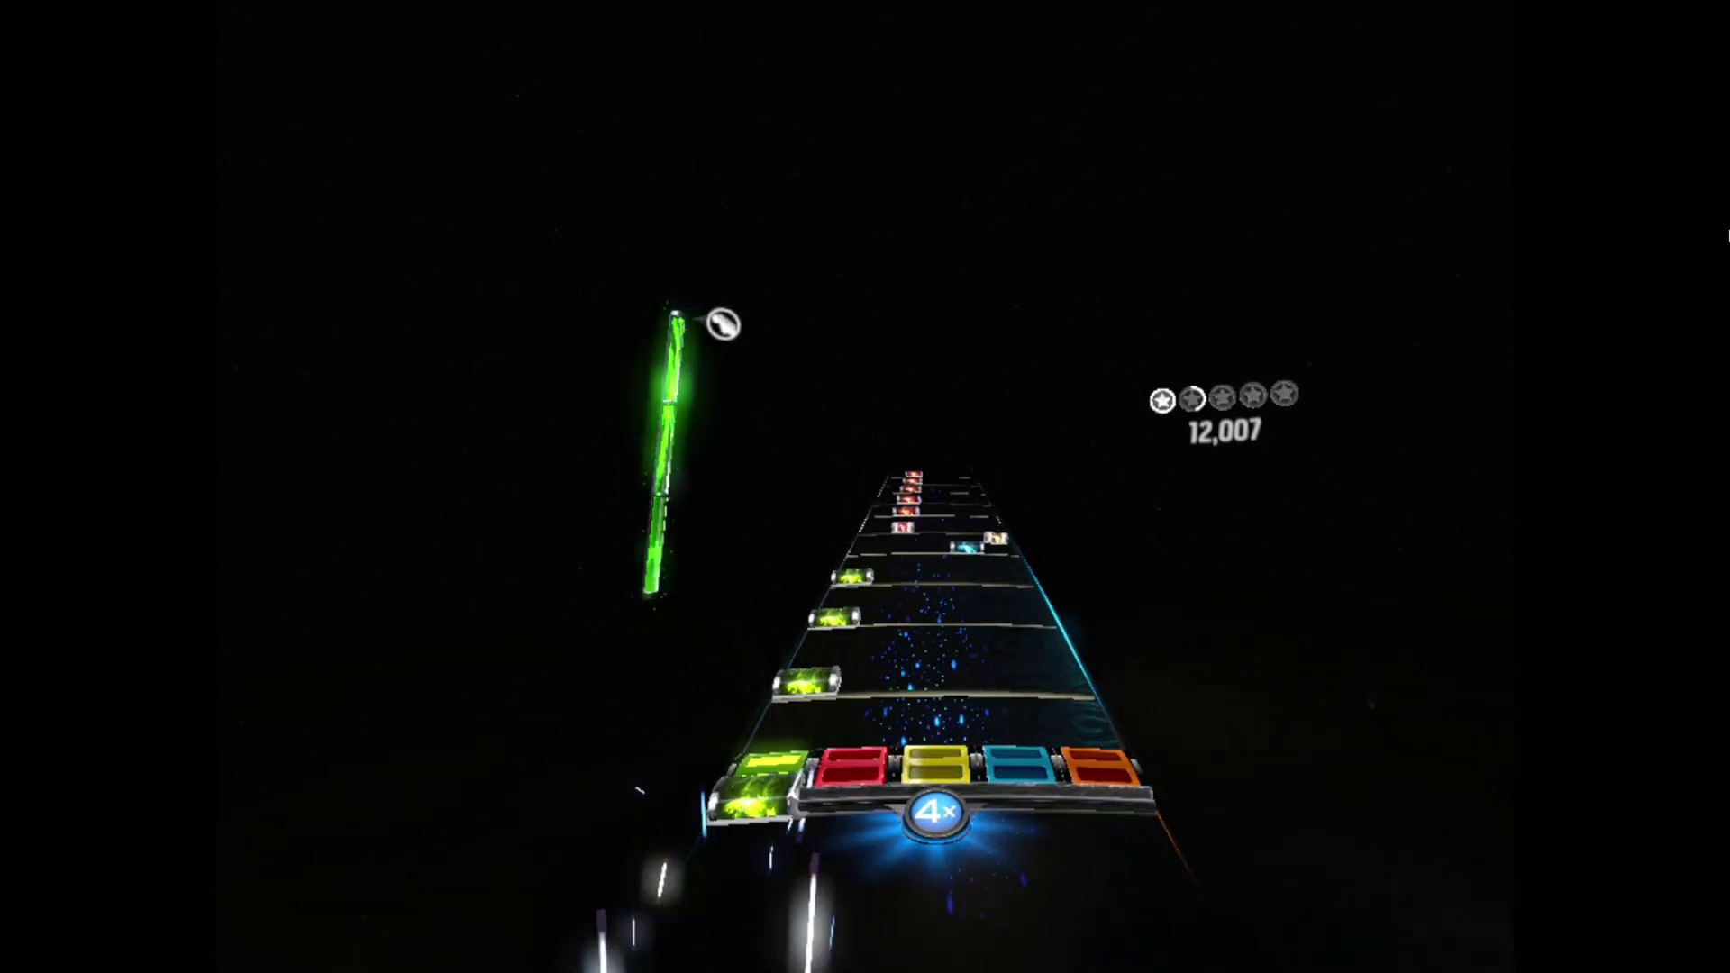
pyautogui.press('a')
pyautogui.press('Down')
pyautogui.press('k')
pyautogui.press('Down')
pyautogui.press('l')
pyautogui.press('Down')
pyautogui.press('s')
pyautogui.press('Down')
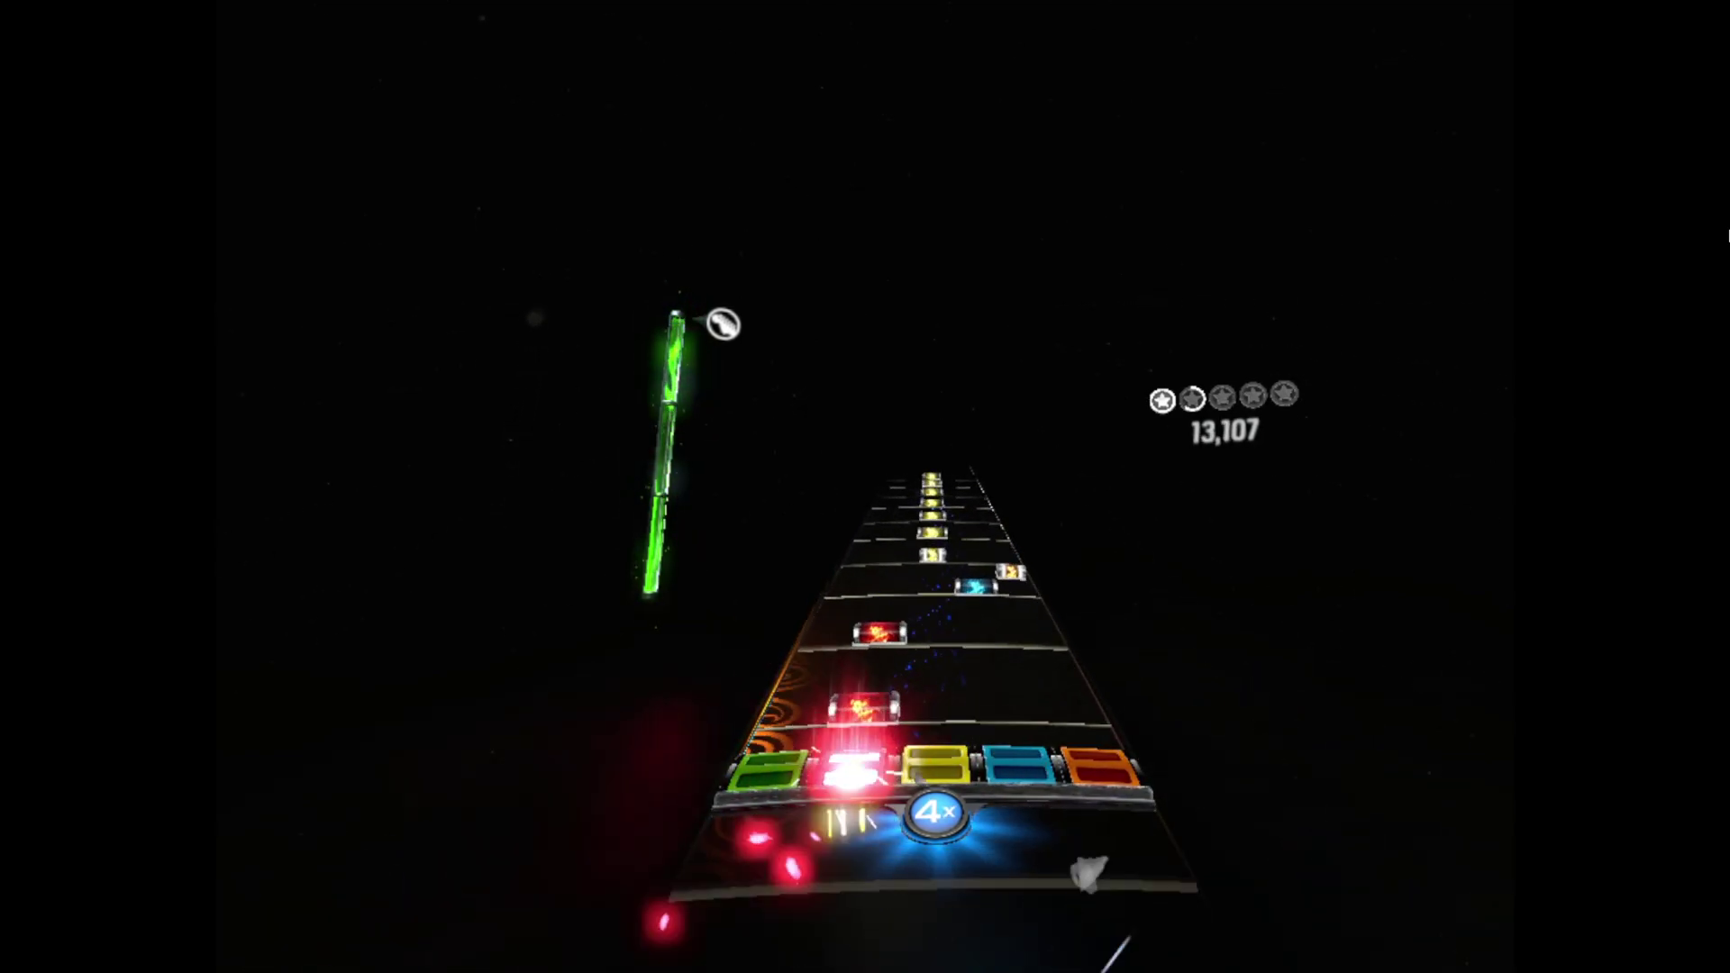
pyautogui.press('l')
pyautogui.press('Down')
pyautogui.press('j')
pyautogui.press('Down')
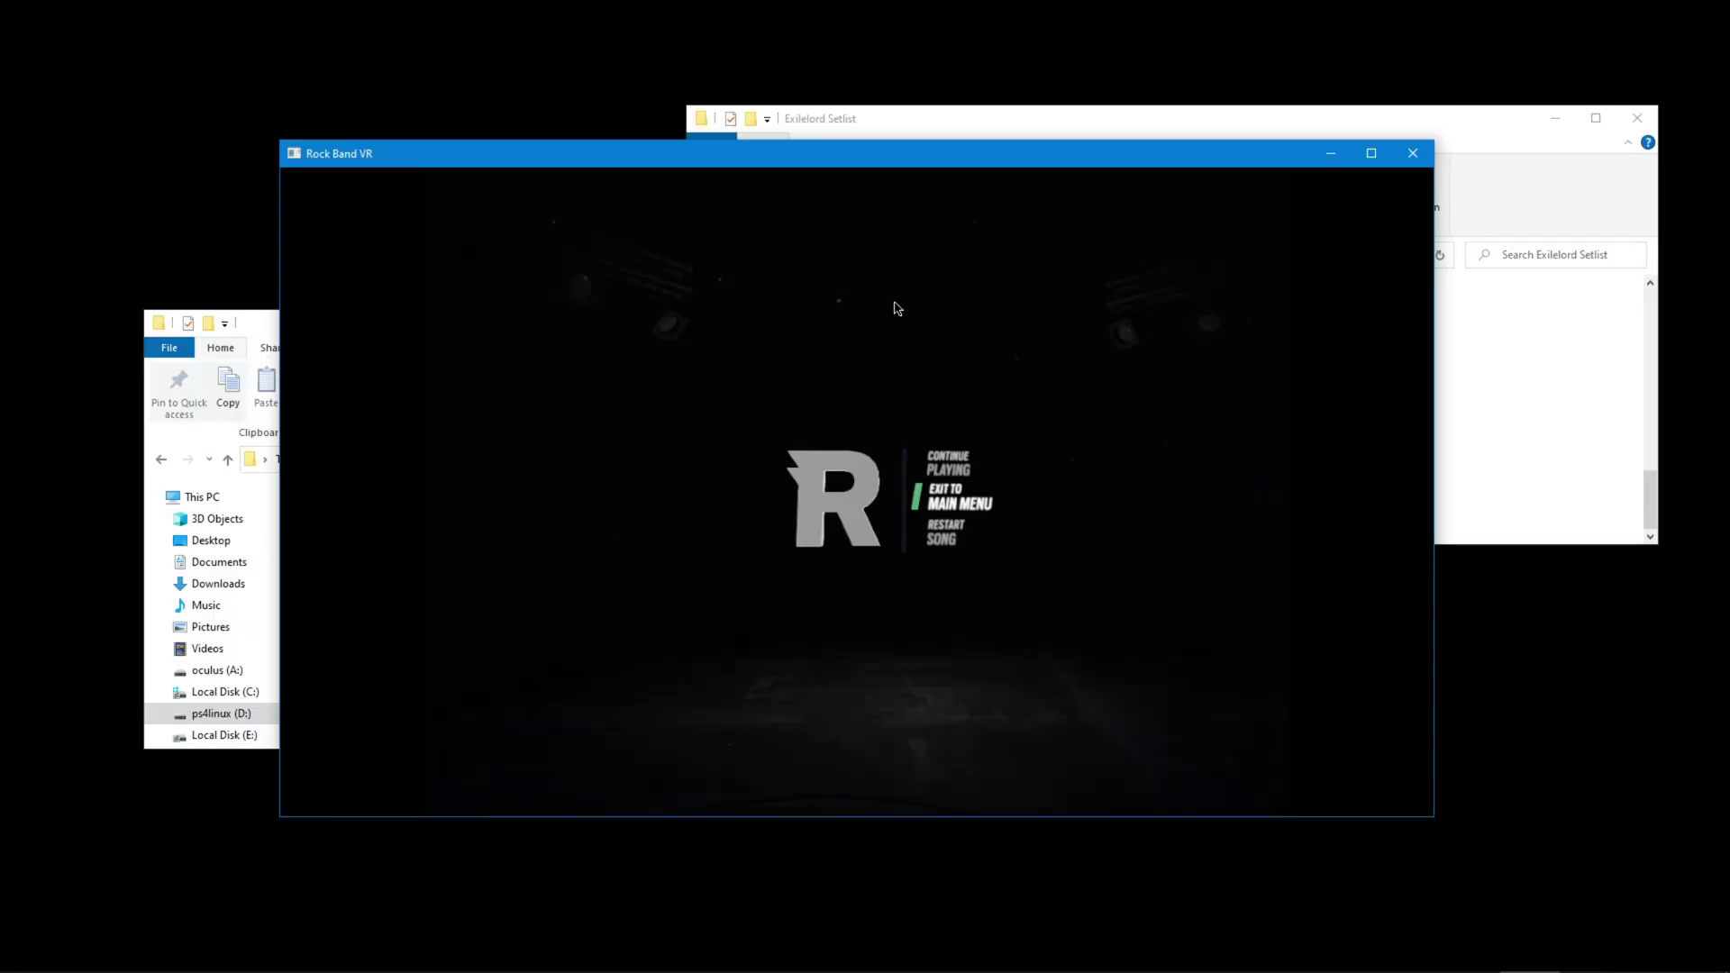
# Drag the paused Rock Band VR window aside and close it, revealing the Exilelord Setlist folder
pyautogui.moveTo(768, 157); pyautogui.dragTo(815, 180)
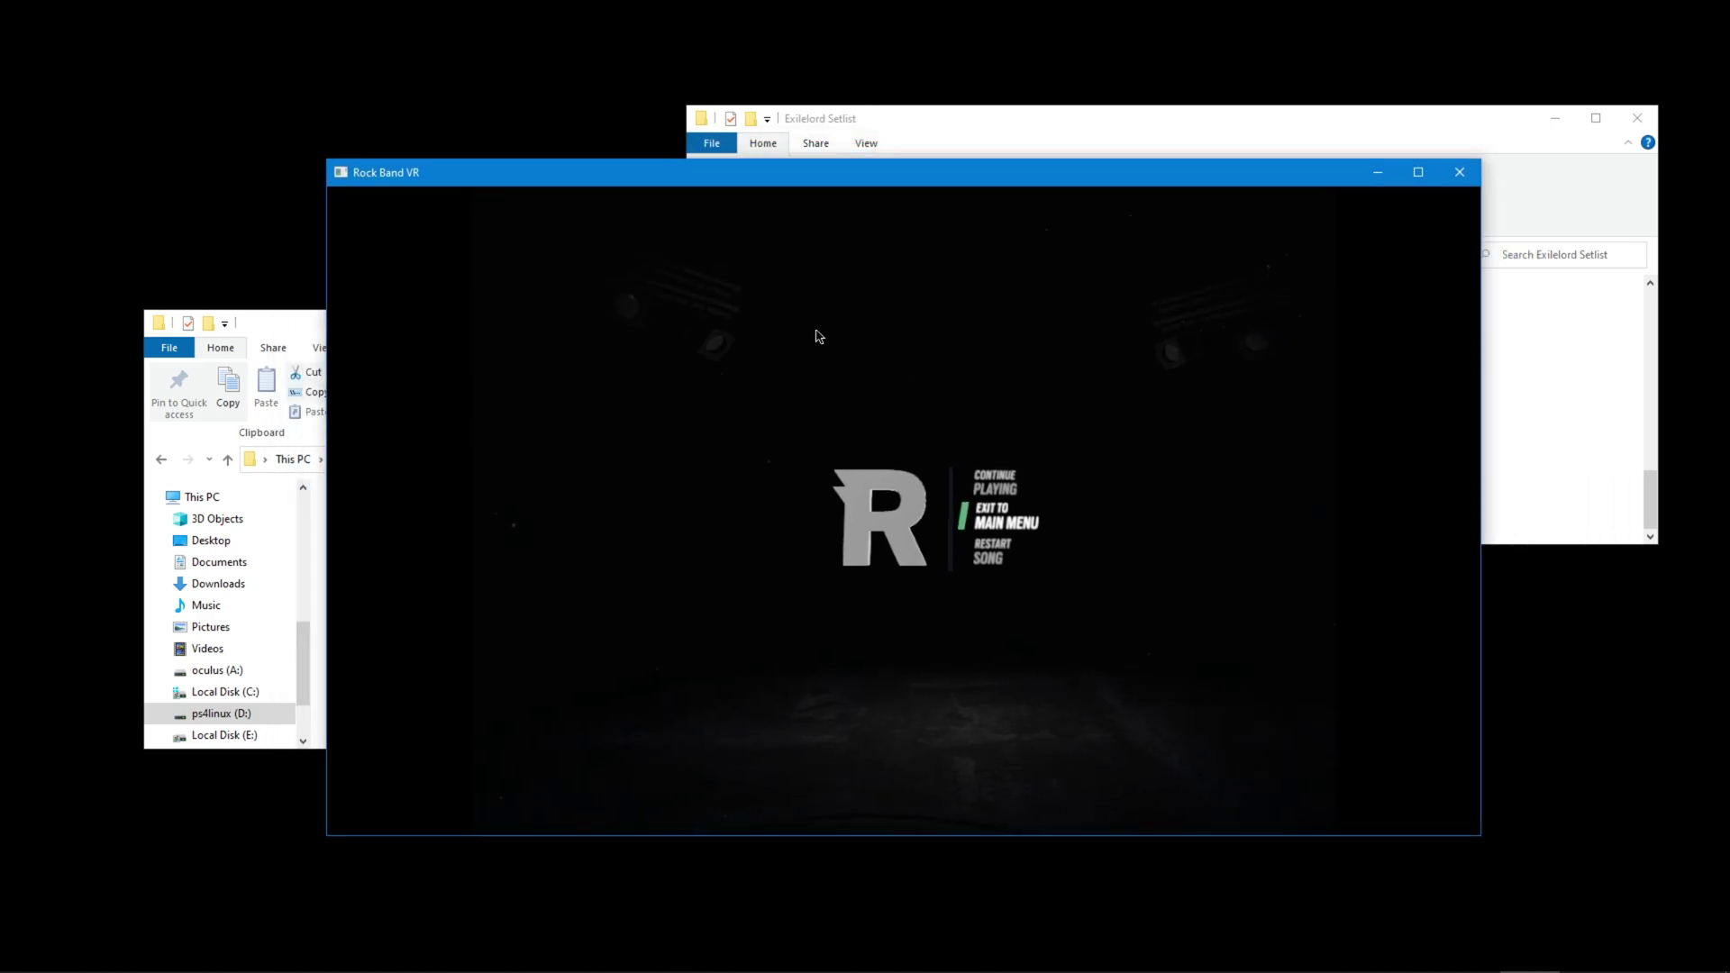
pyautogui.click(1461, 172)
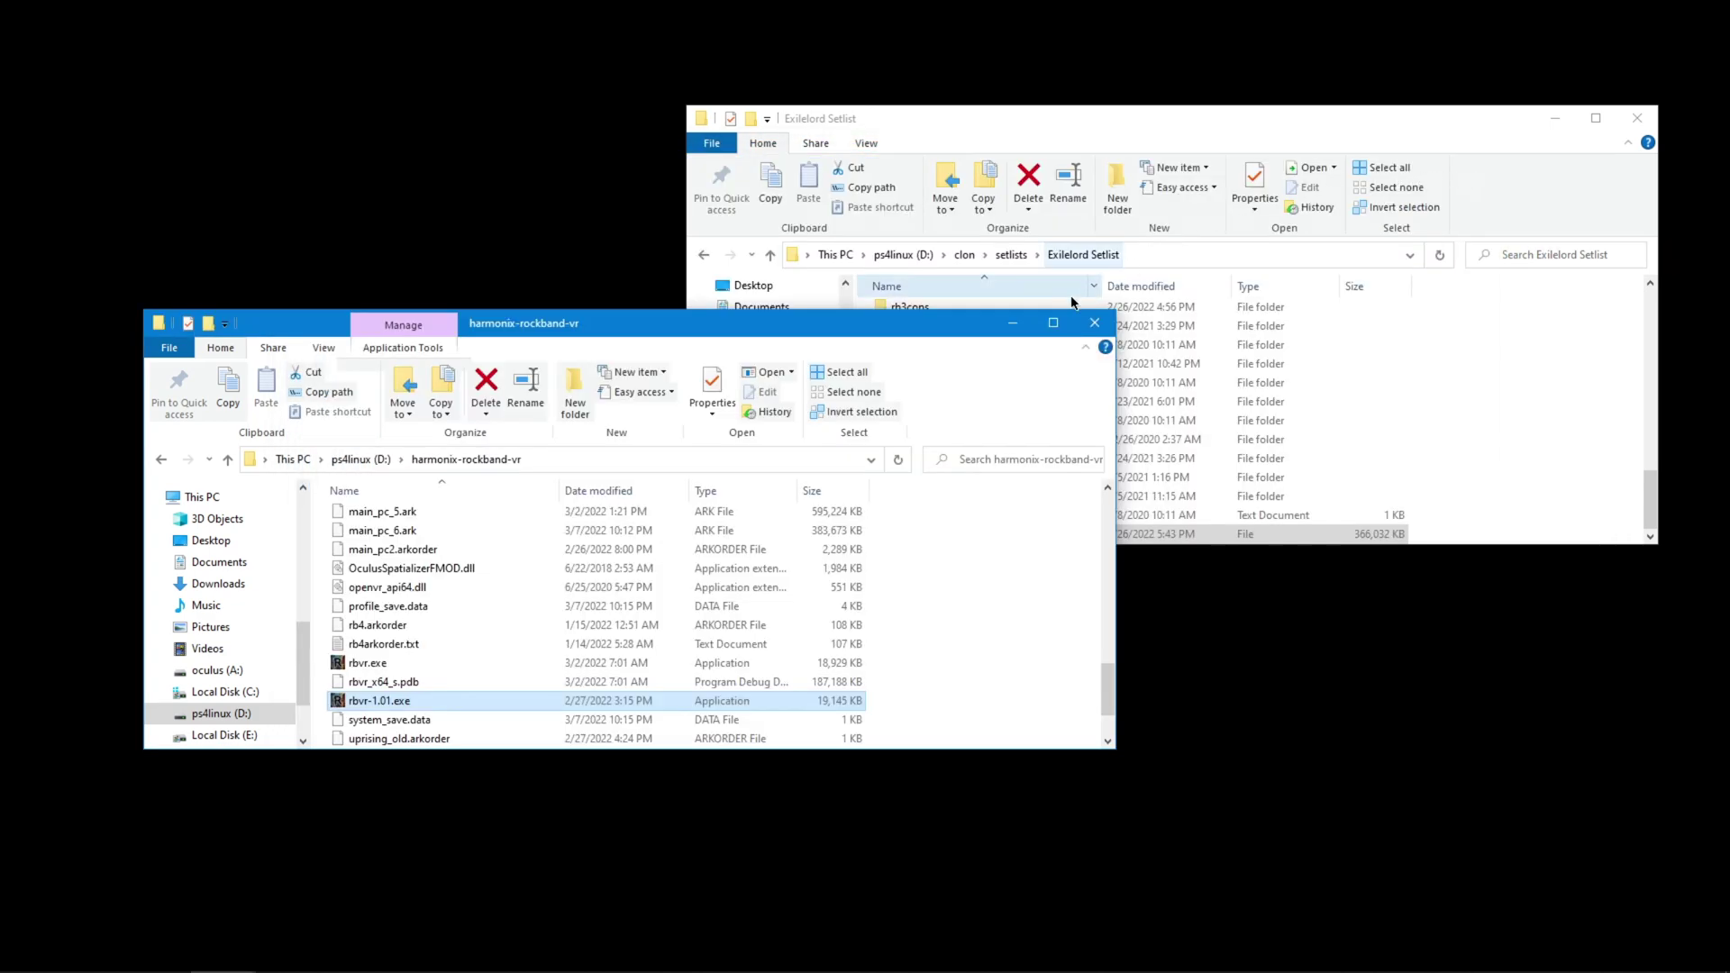